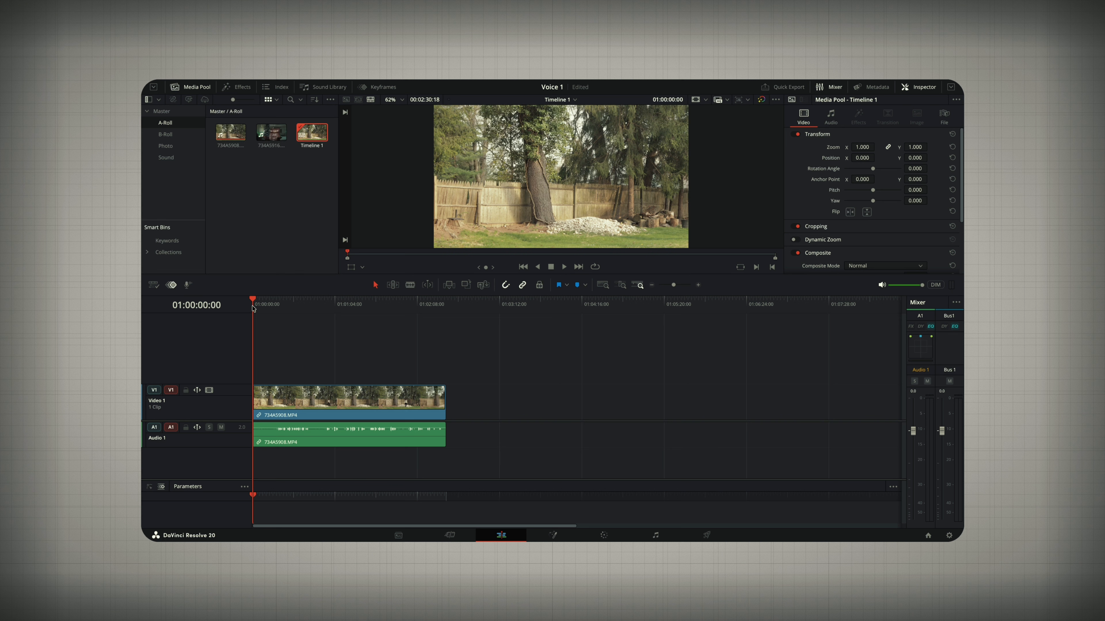
- Play and scrub through the raw recording in the timeline, checking the early takes and the later ones around 01:01:31:02
left_click_drag(252, 300, 277, 329)
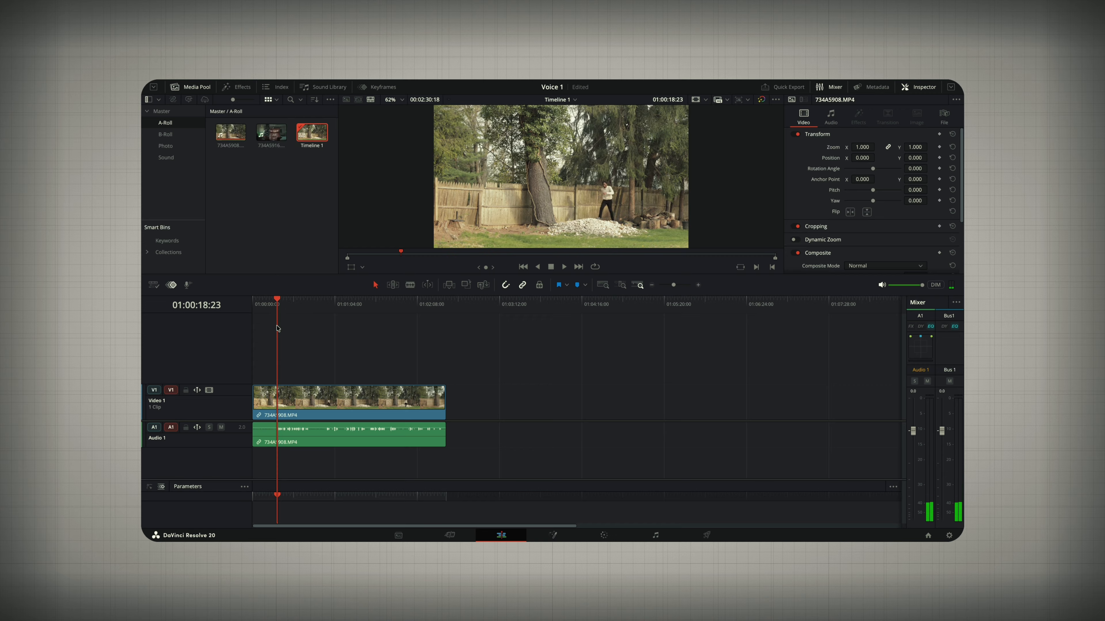
key("space")
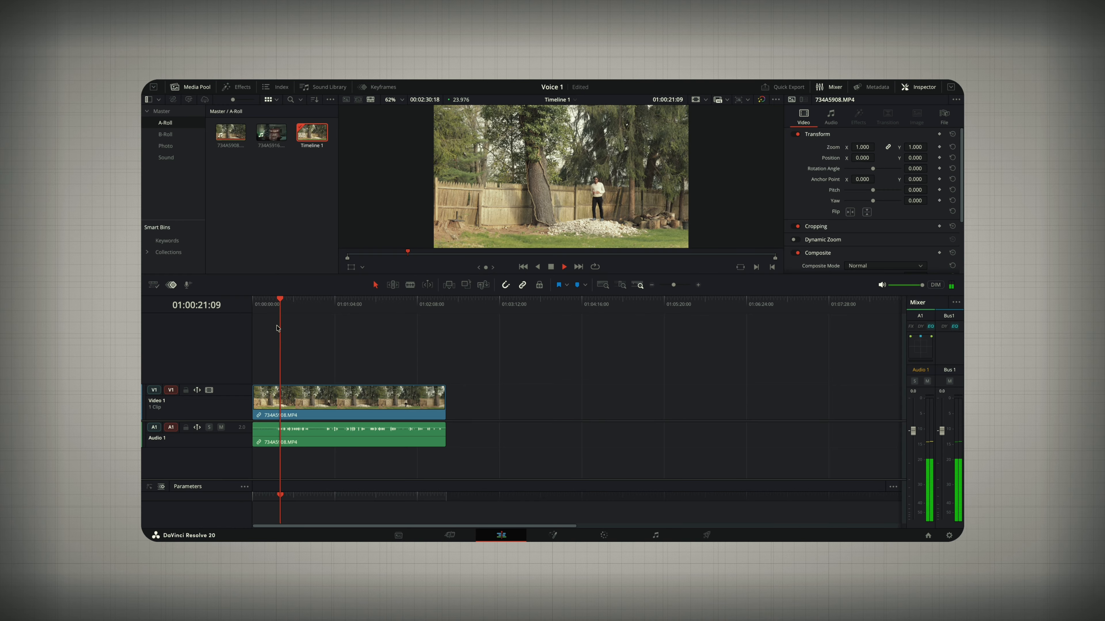
left_click(399, 306)
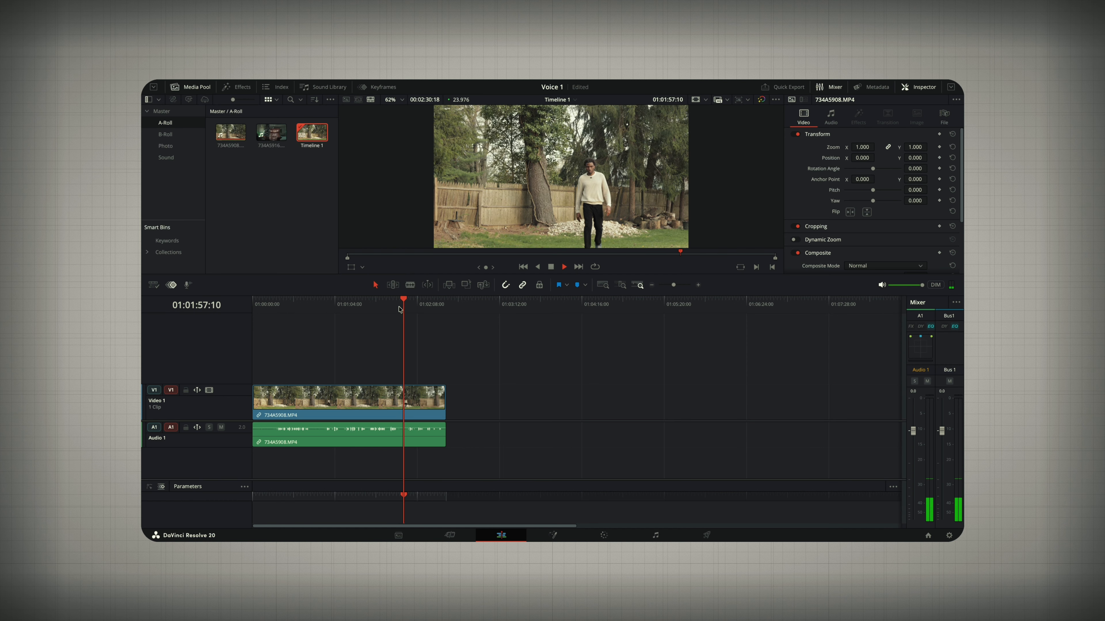
left_click_drag(405, 308, 369, 312)
key("space")
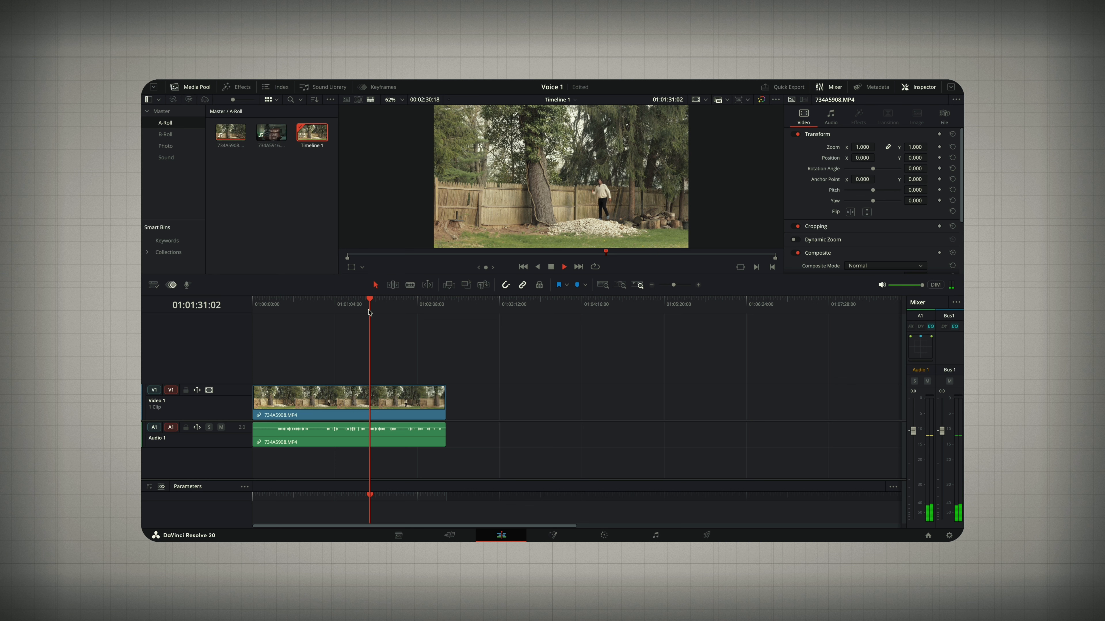
key("space")
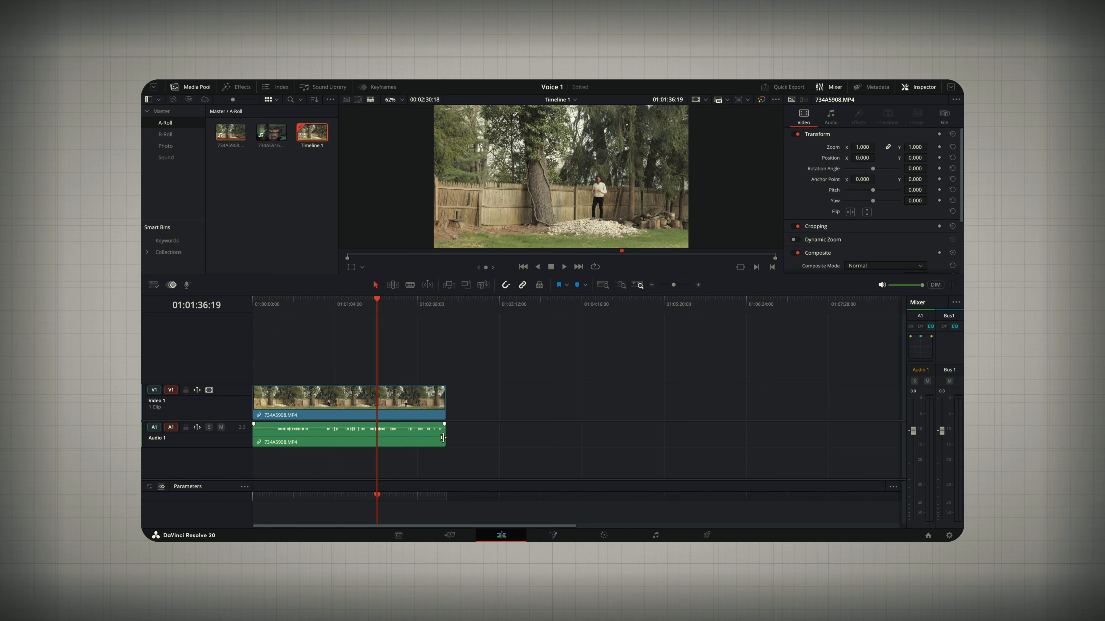
- Switch to the Cut page and scrub through the timeline's later takes up to about 01:02:14:14
left_click(450, 536)
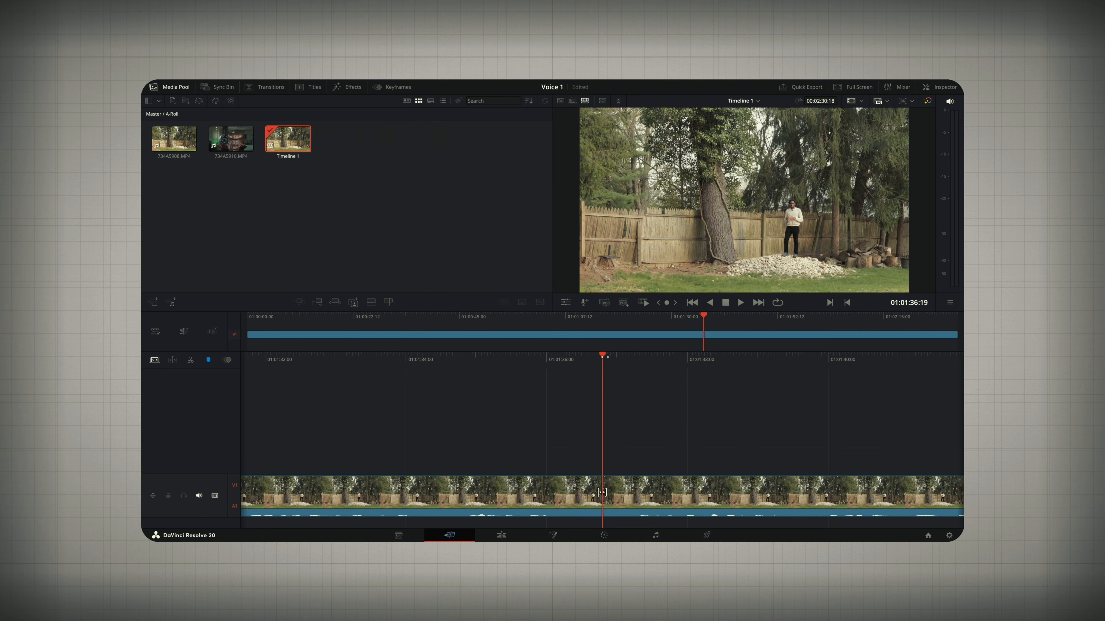
left_click_drag(605, 356, 921, 393)
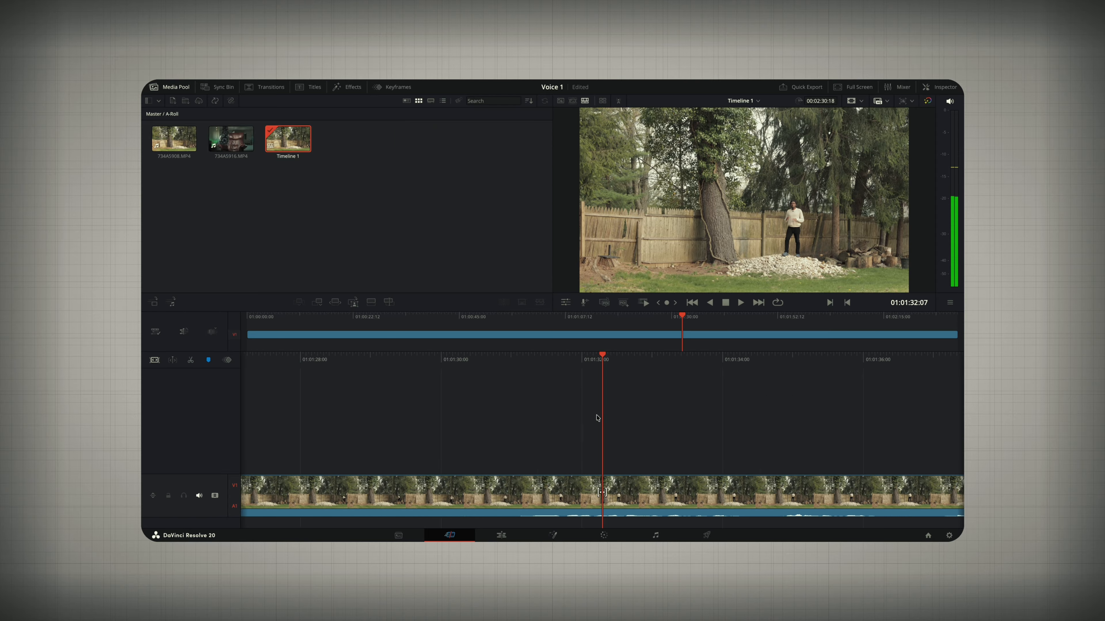
left_click_drag(596, 416, 856, 408)
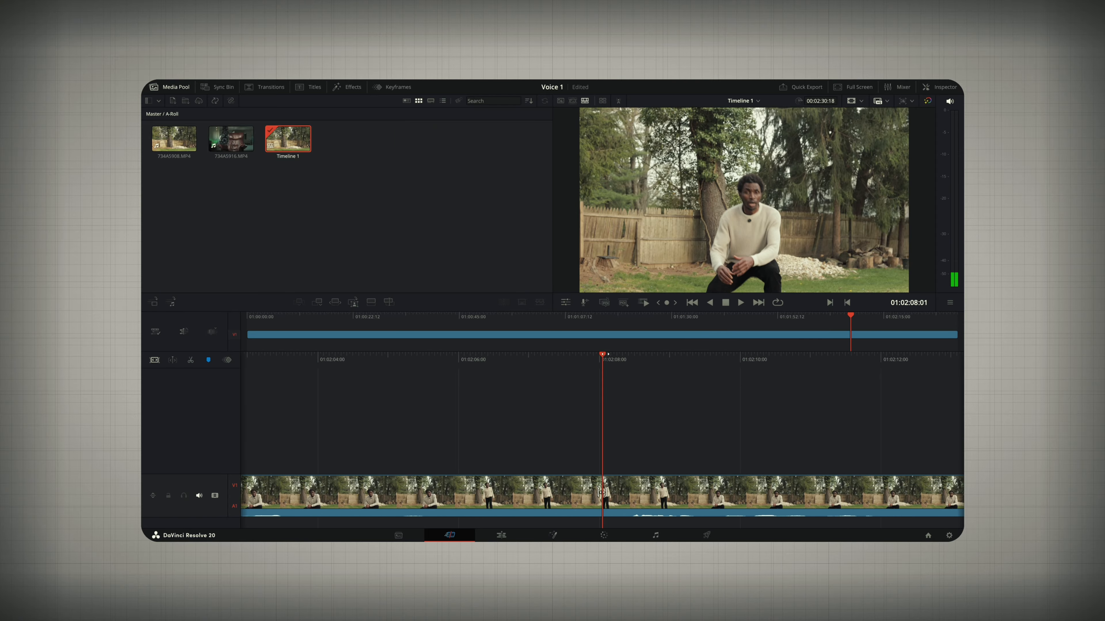
left_click_drag(605, 355, 146, 378)
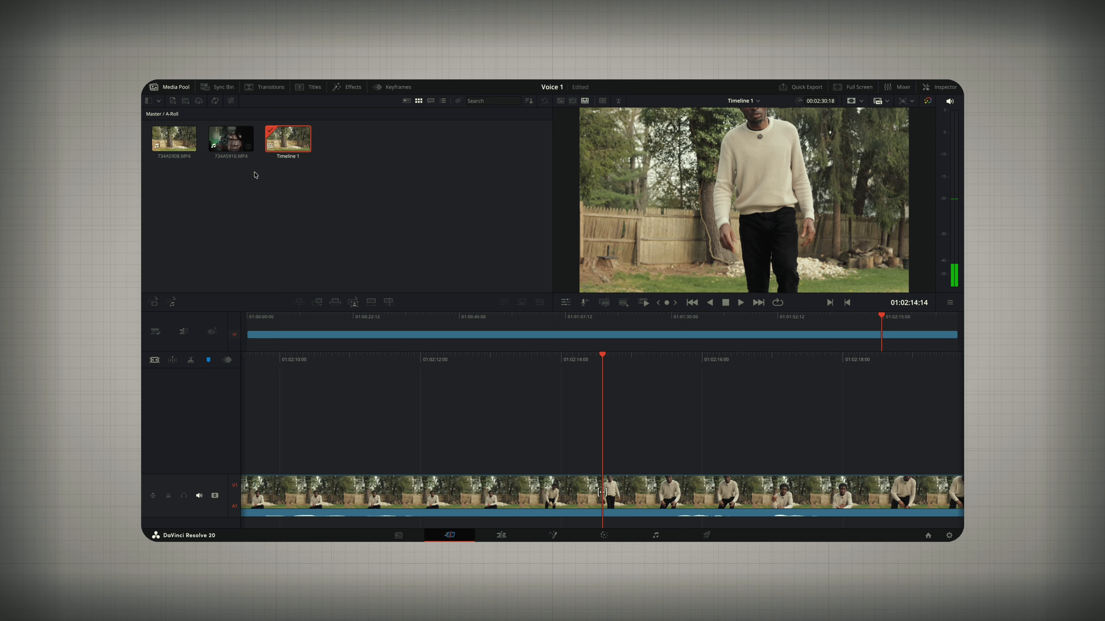
- Mark source clip 734A5908.MP4 from 07:34:05:14 to 07:35:04:10 and place that range at the timeline start on a new track above the existing clip
left_click(180, 138)
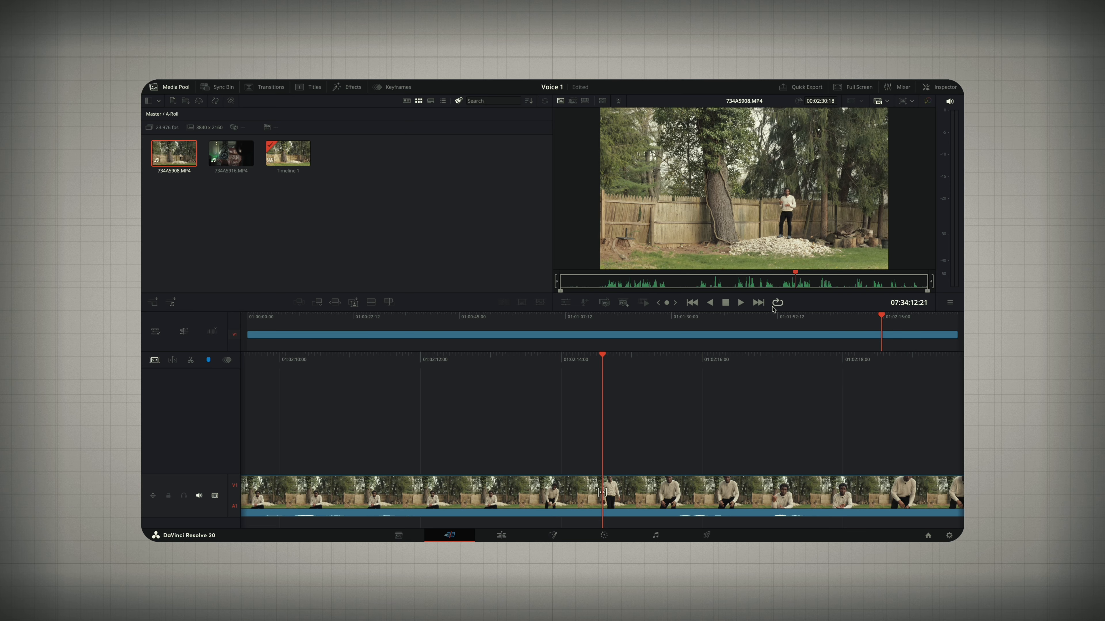
left_click(693, 275)
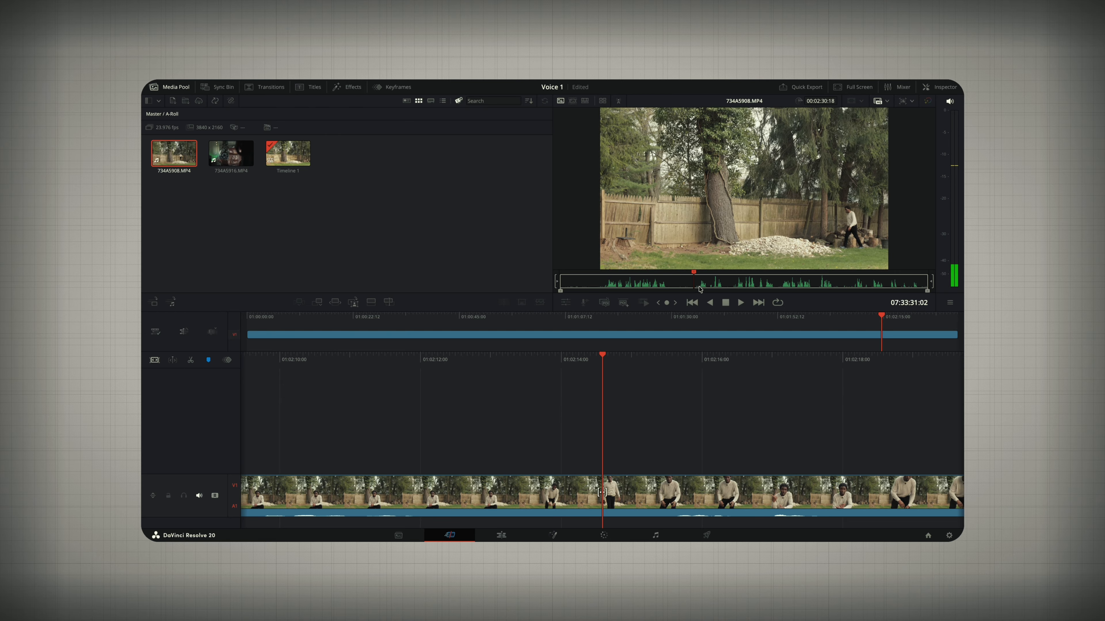
left_click_drag(694, 277, 778, 282)
key("i")
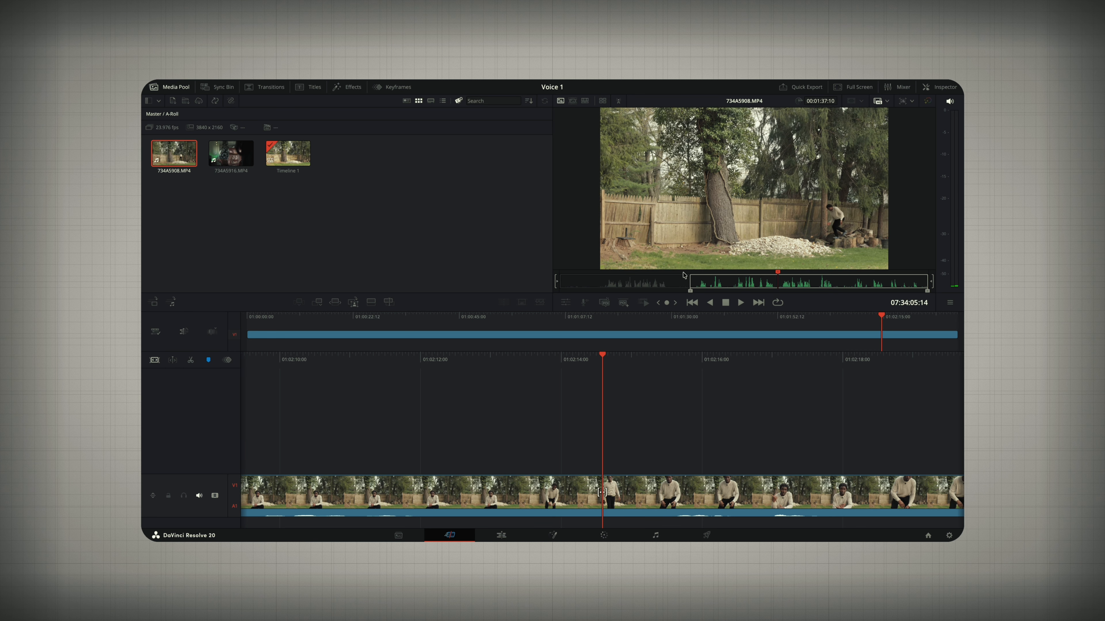
key("i")
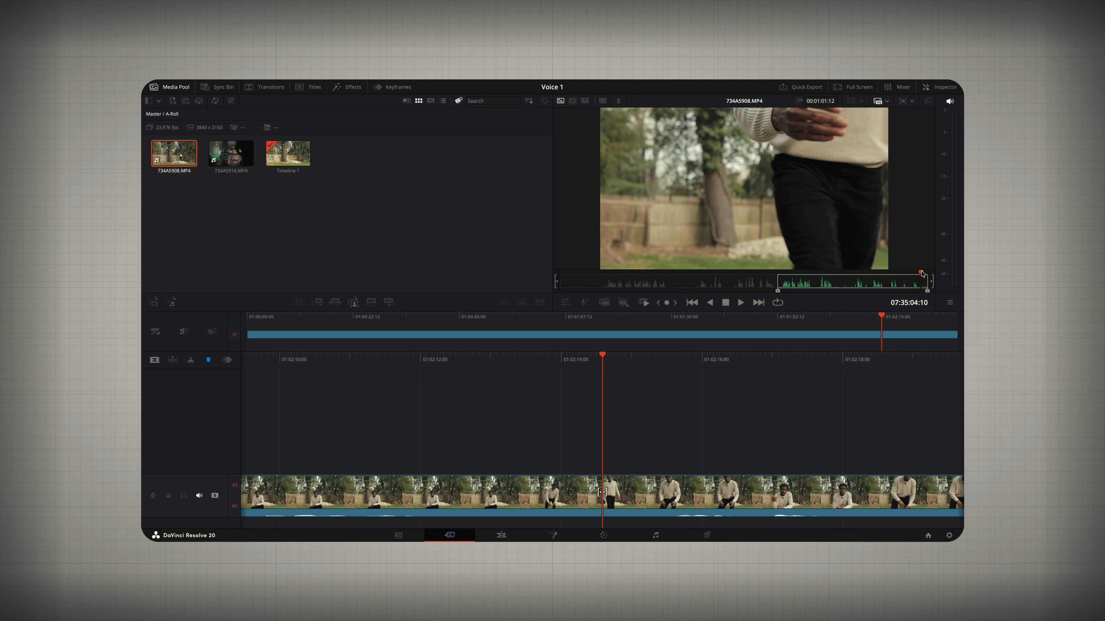
key("o")
left_click_drag(186, 155, 291, 335)
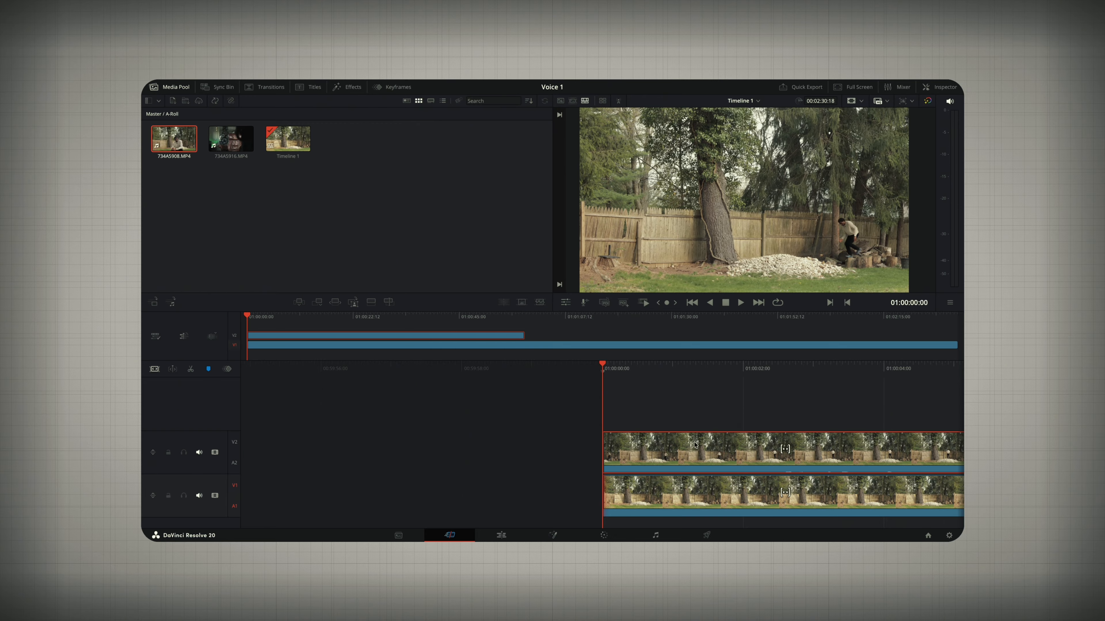
- On the Edit page, delete the full-length clip from Video 1 and Audio 1 and move the shorter clip onto those tracks
left_click(502, 537)
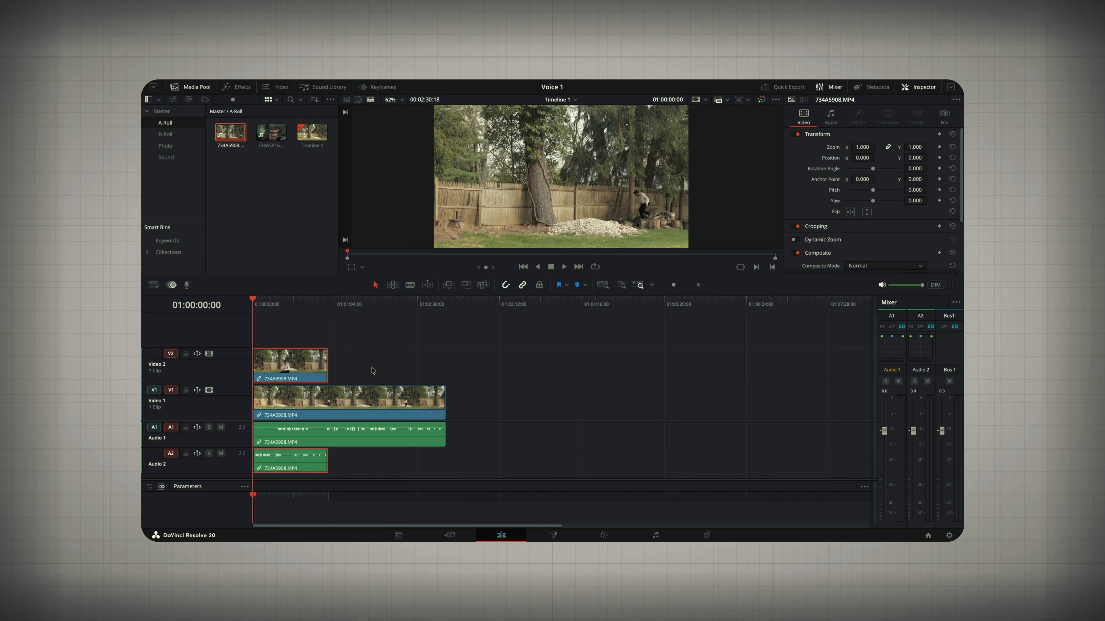
left_click(377, 397)
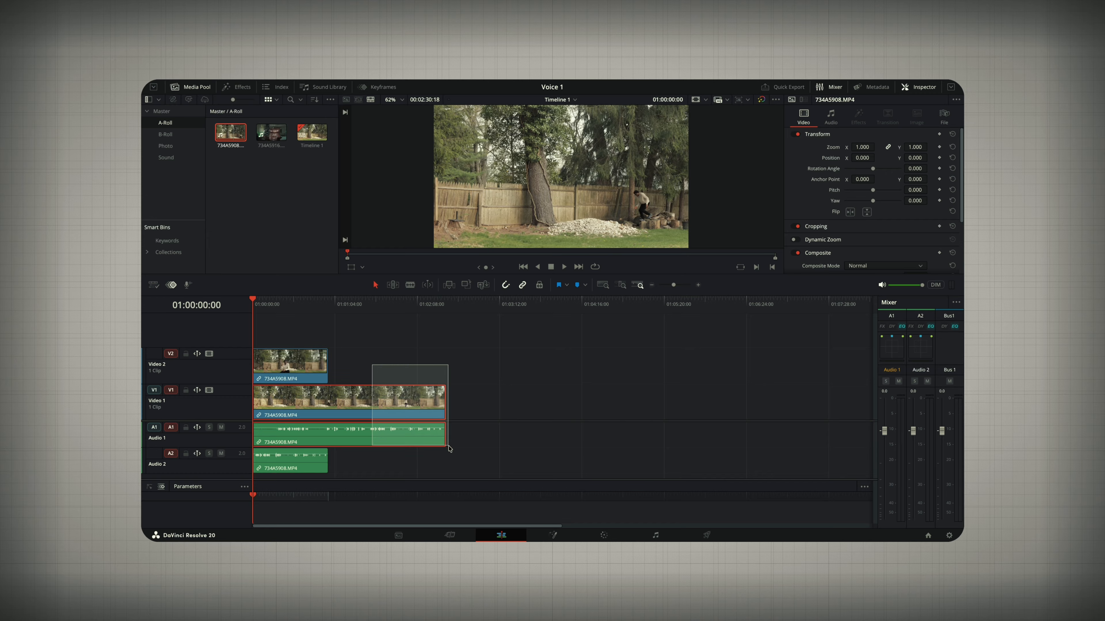
left_click_drag(377, 374, 400, 425)
key("Delete")
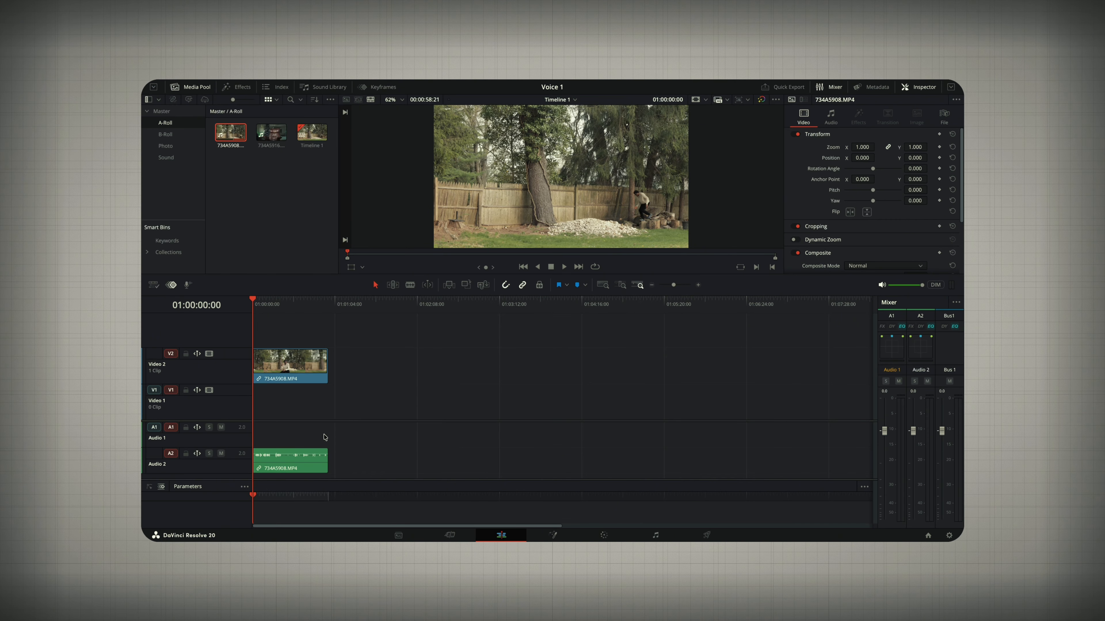
left_click_drag(291, 359, 291, 395)
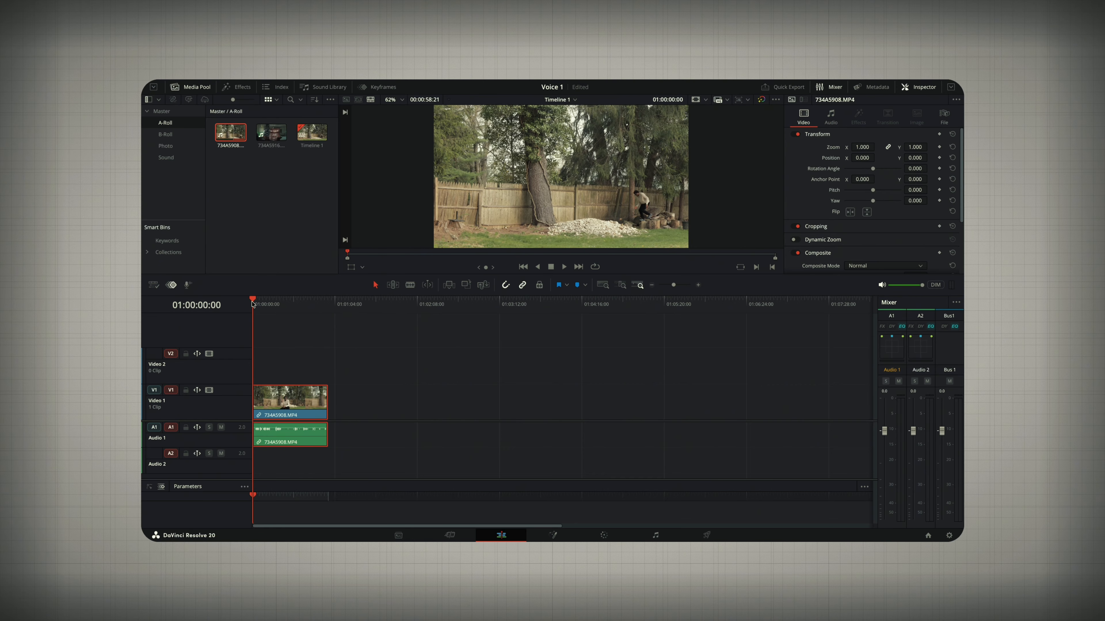
- Split the clip at 01:00:01:05, delete the piece before the cut, and move the remaining clip back to the timeline start
key("shift+z")
left_click_drag(252, 303, 266, 308)
key("super+b")
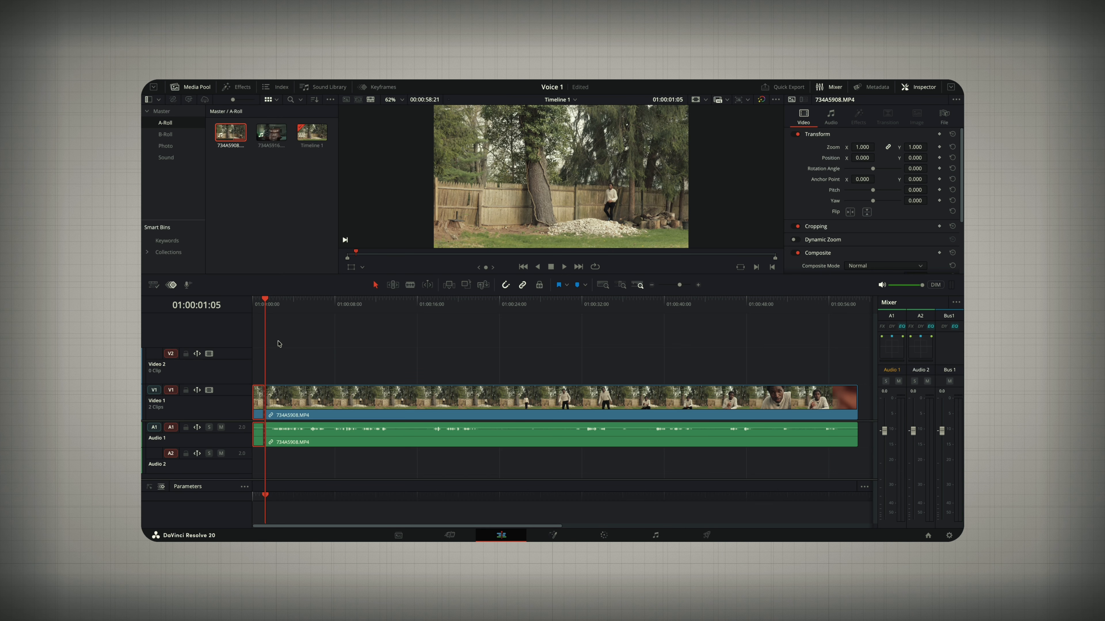
left_click(264, 389)
key("BackSpace")
key("super+s")
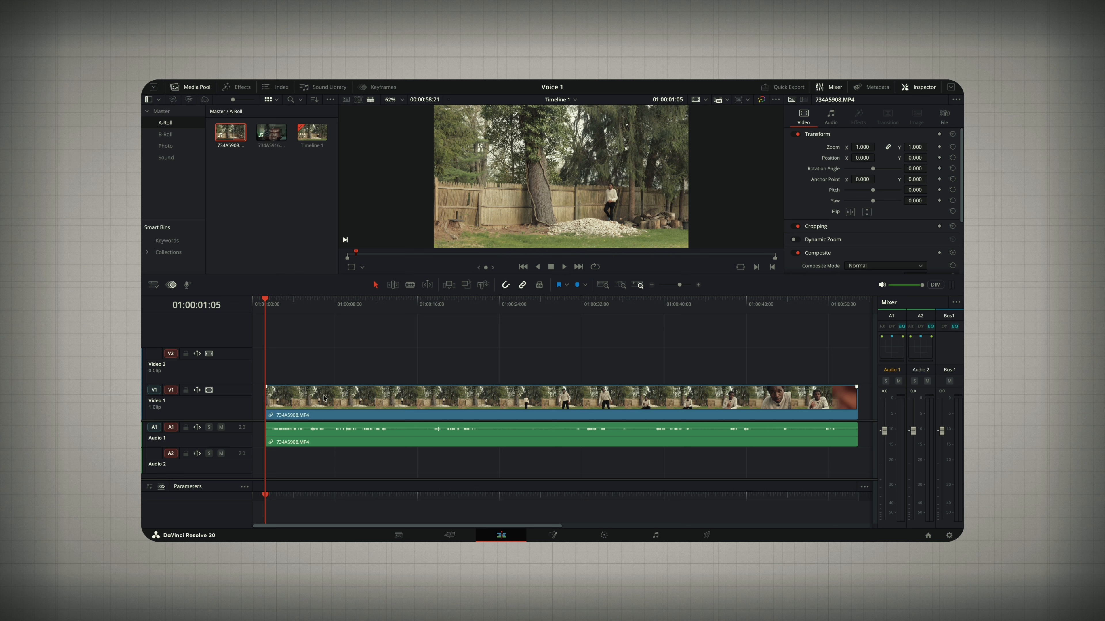
left_click_drag(323, 398, 311, 398)
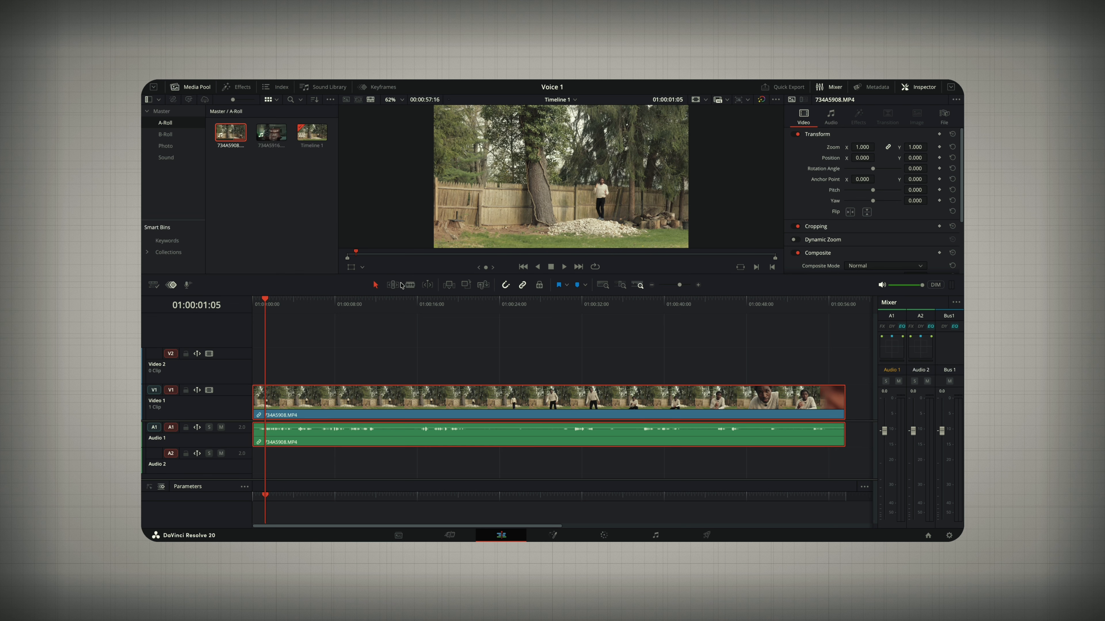
- Split the clip about 7 frames after its start with the Blade tool
left_click(410, 285)
left_click_drag(270, 307, 253, 304)
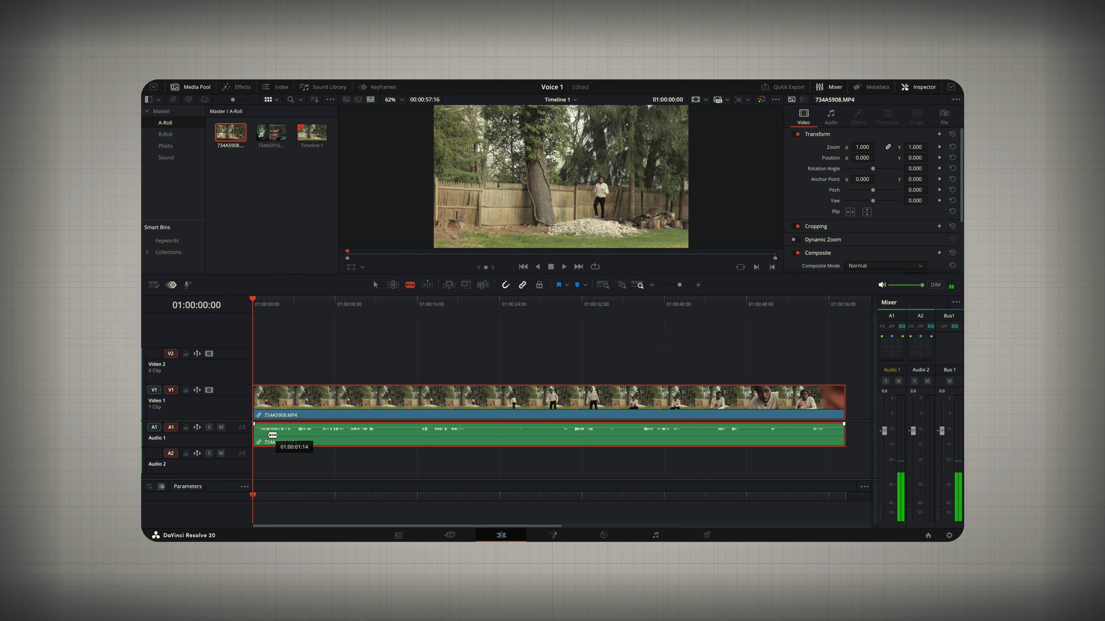
left_click(255, 432)
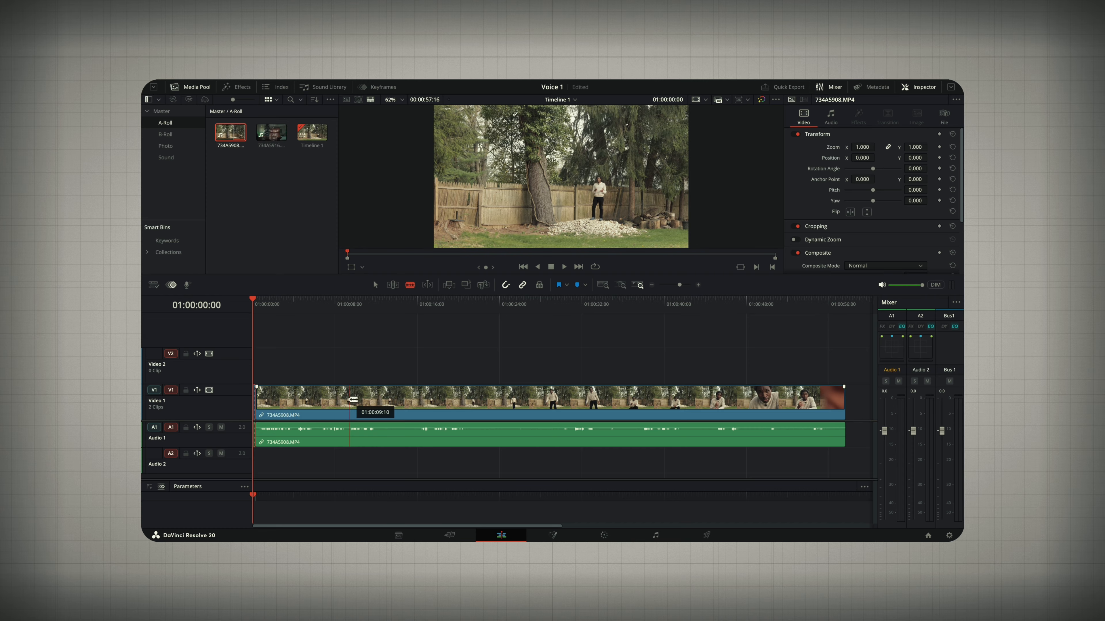
key("ctrl+equal")
key("ctrl+equal")
key("ctrl+equal")
key("ctrl+equal")
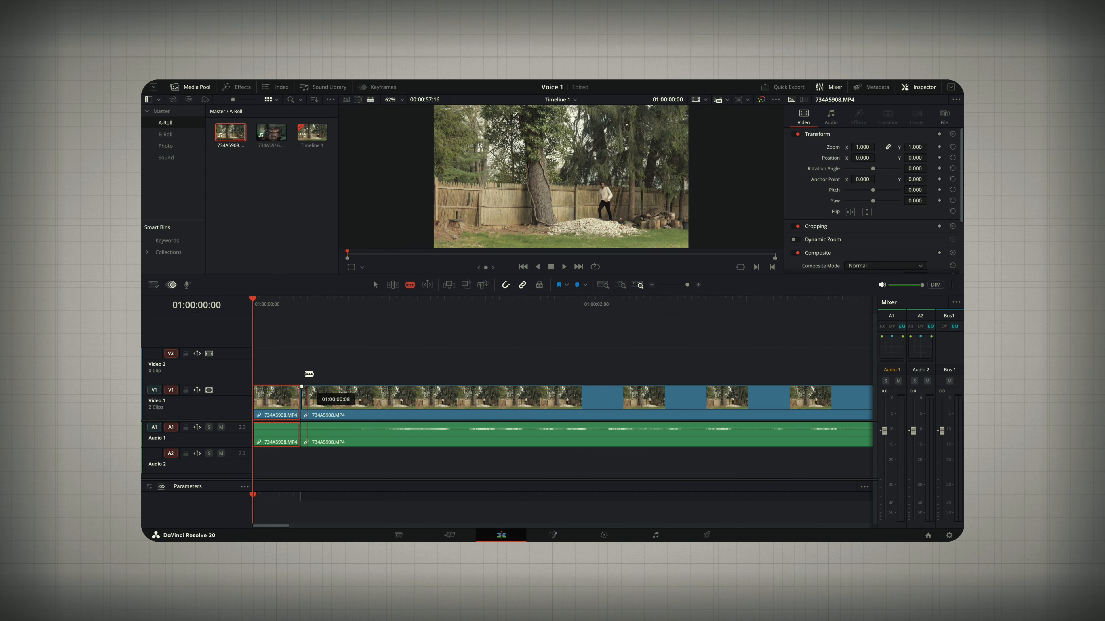
- Delete the short opening piece and ripple delete the gap so the remaining clip starts at 01:00:00:00
key("a")
key("Delete")
left_click(284, 401)
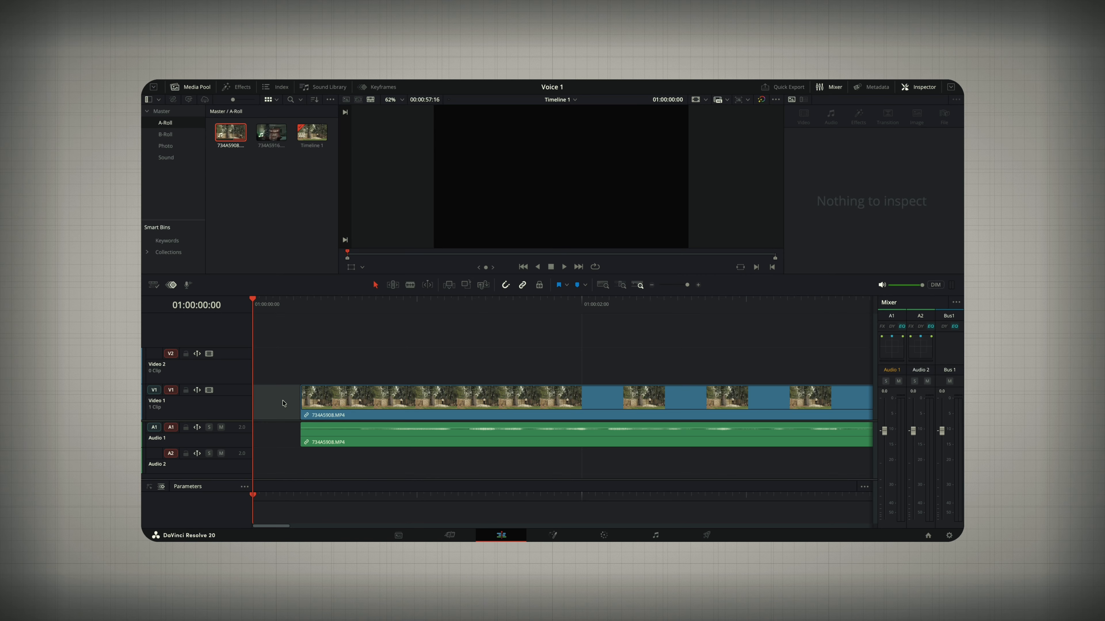
right_click(283, 403)
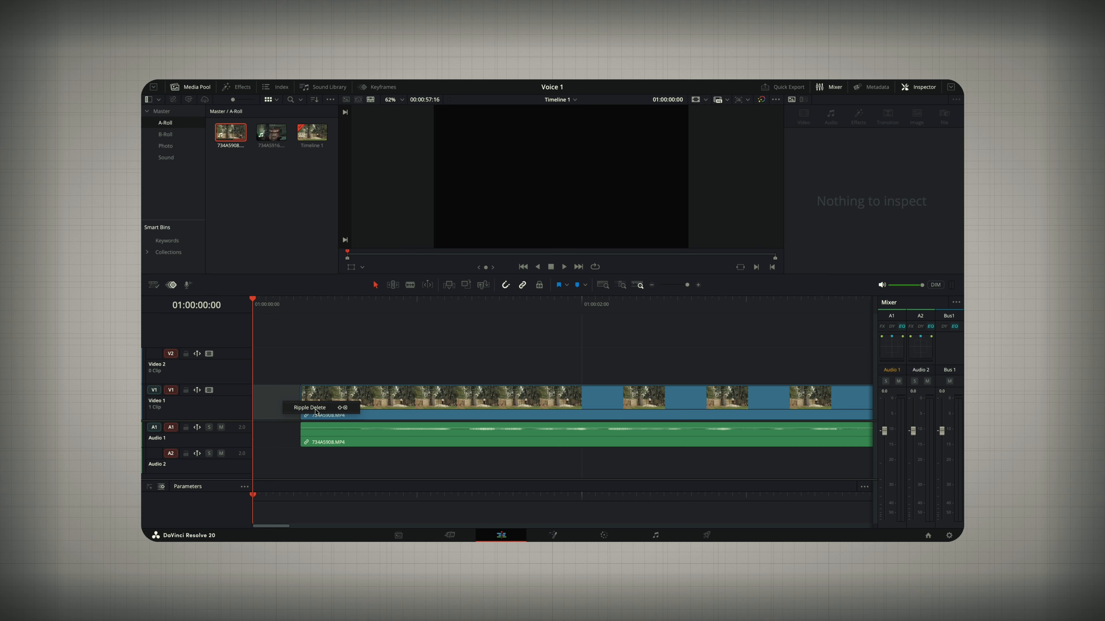
left_click(310, 407)
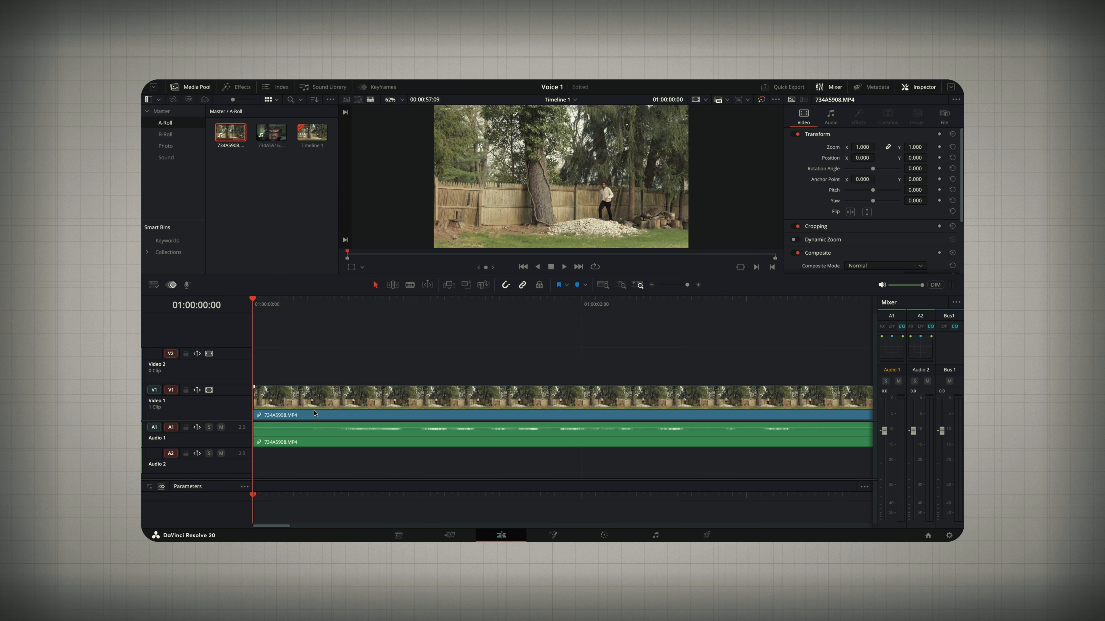
- Play the trimmed clip from the timeline start to review the opening take
key("super+minus")
key("super+minus")
key("super+minus")
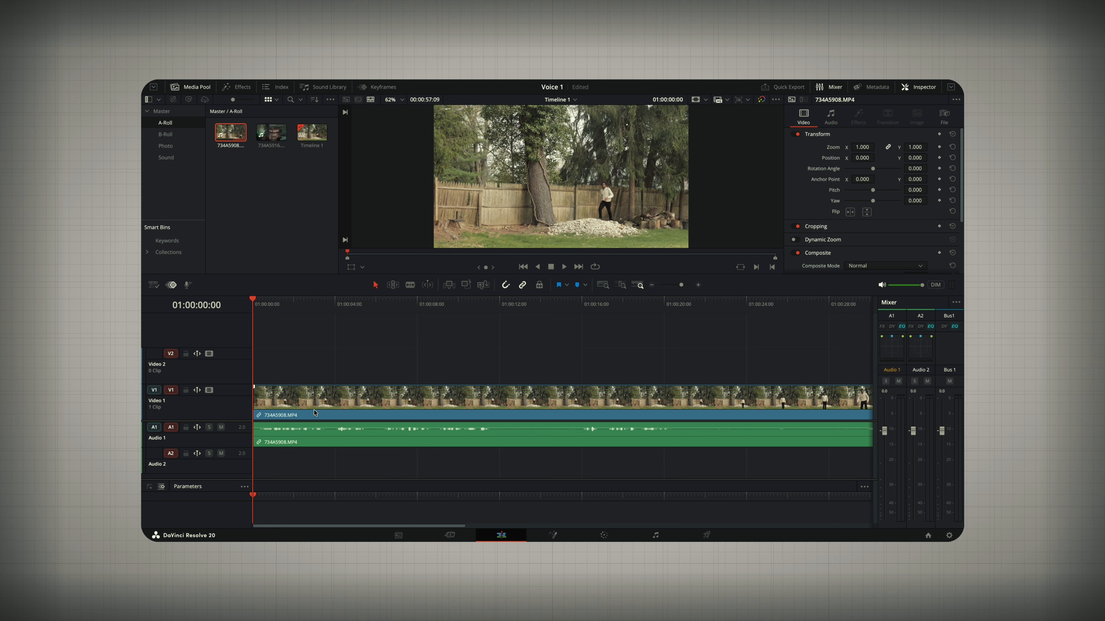
key("space")
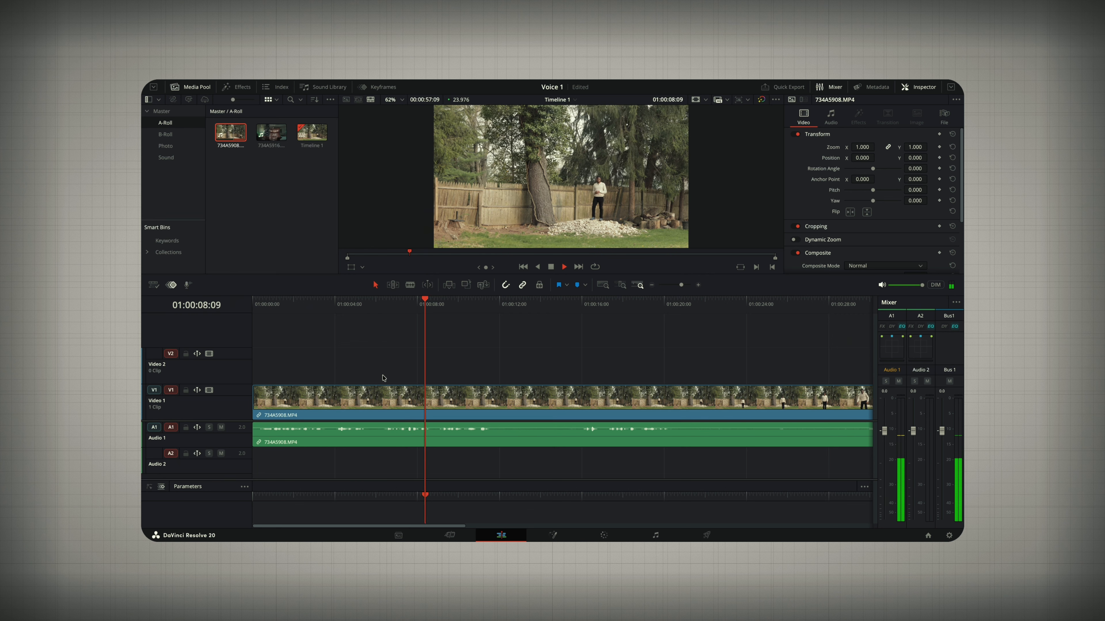
key("space")
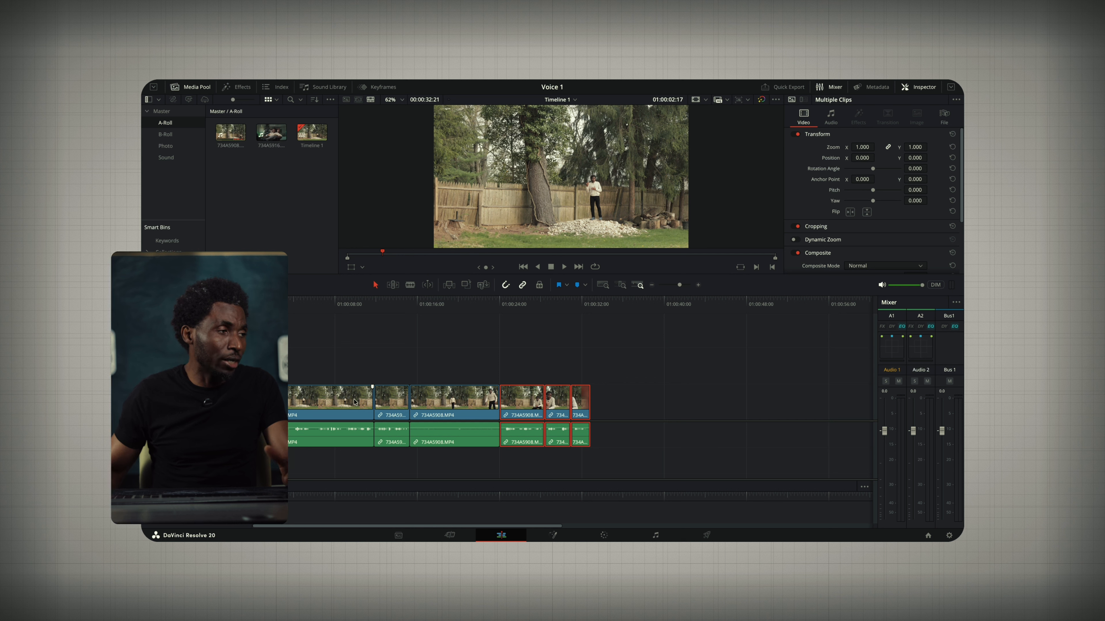
- Play the cut-down sequence from 01:00:15:07 to about 01:00:28:06, and return the playhead to 01:00:15:07
left_click(412, 305)
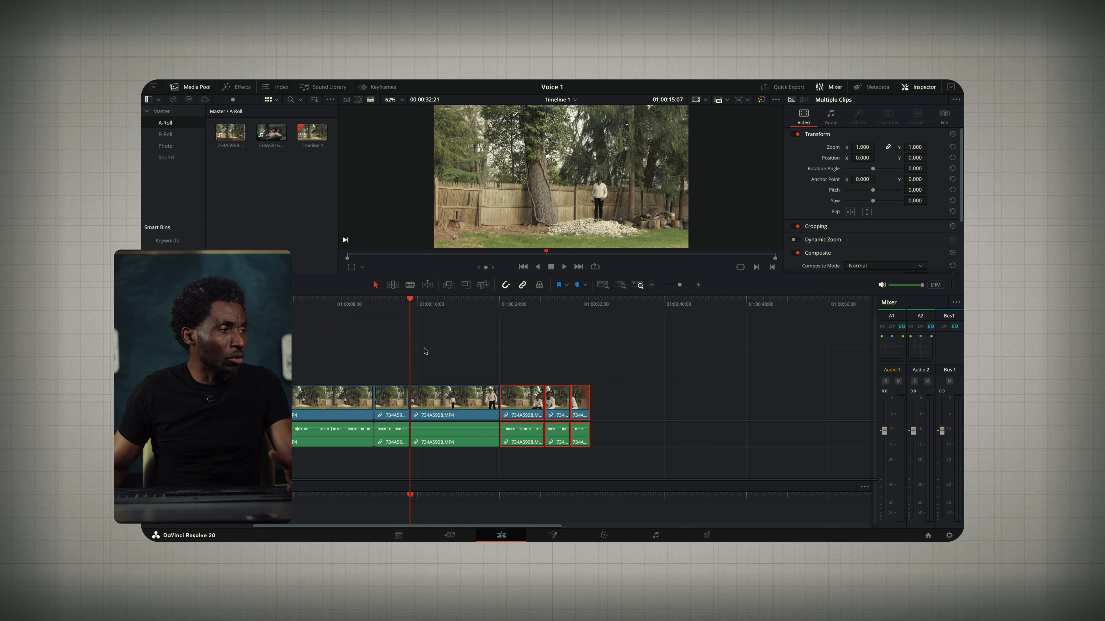
key("space")
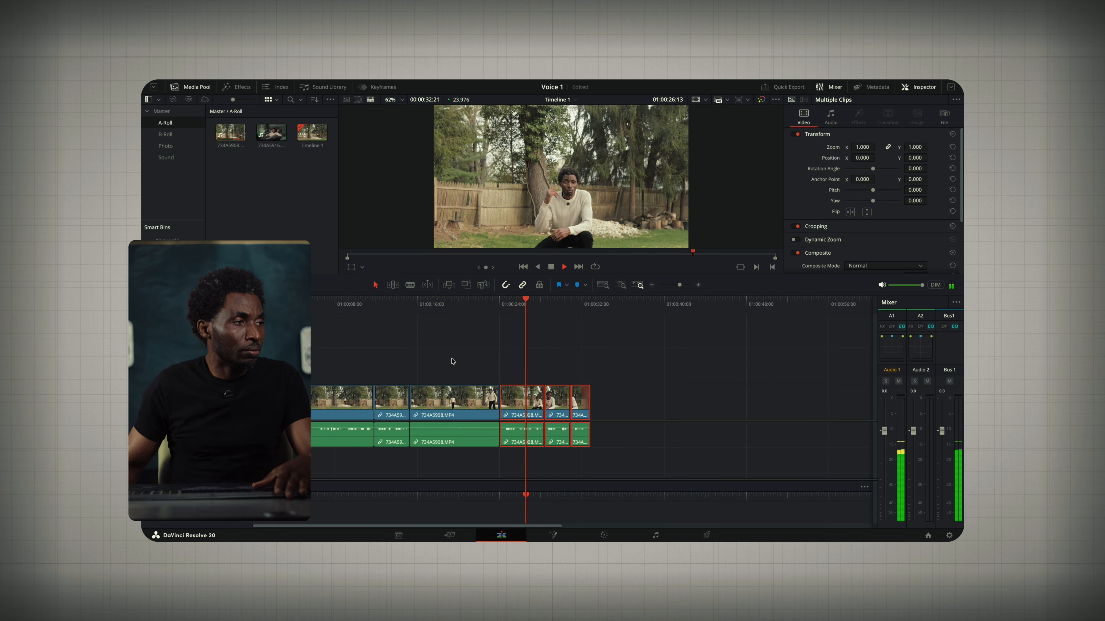
key("space")
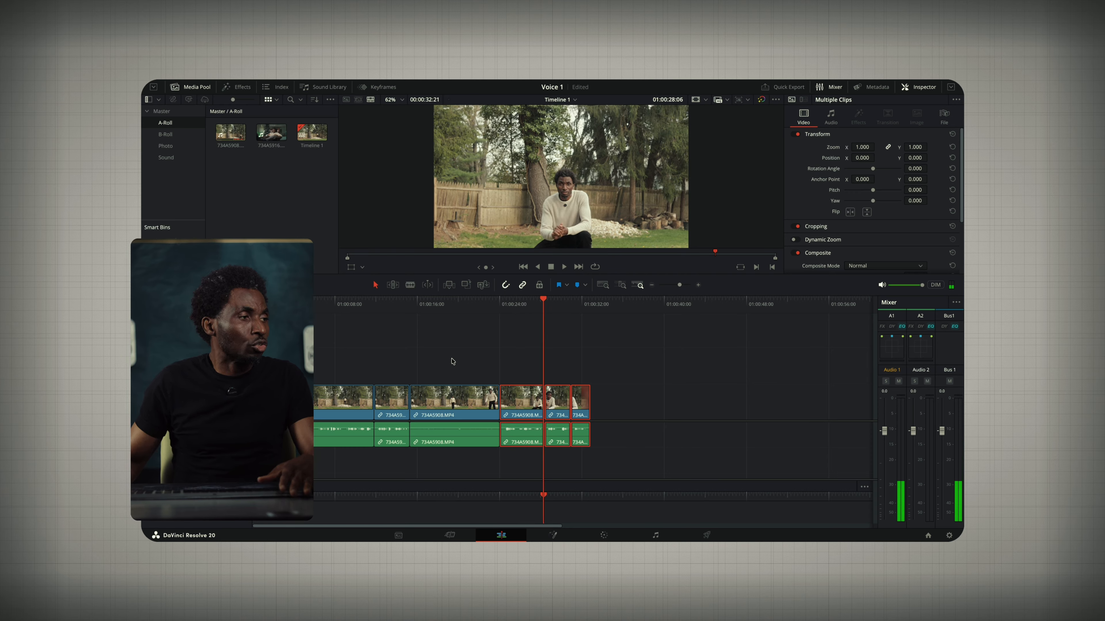
left_click_drag(531, 305, 461, 334)
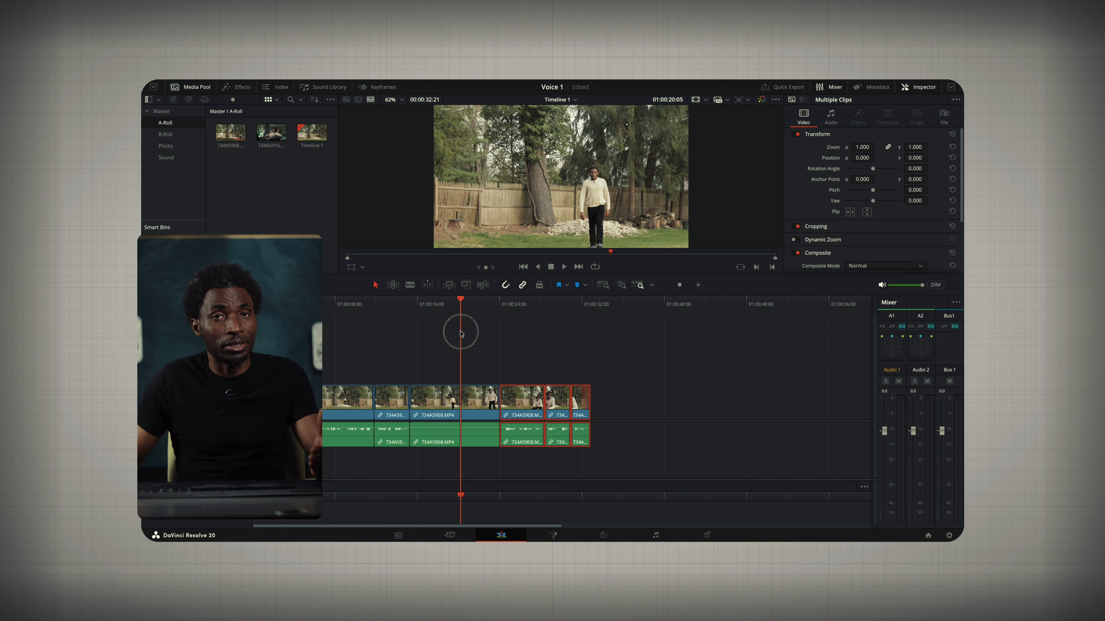
left_click_drag(462, 334, 410, 334)
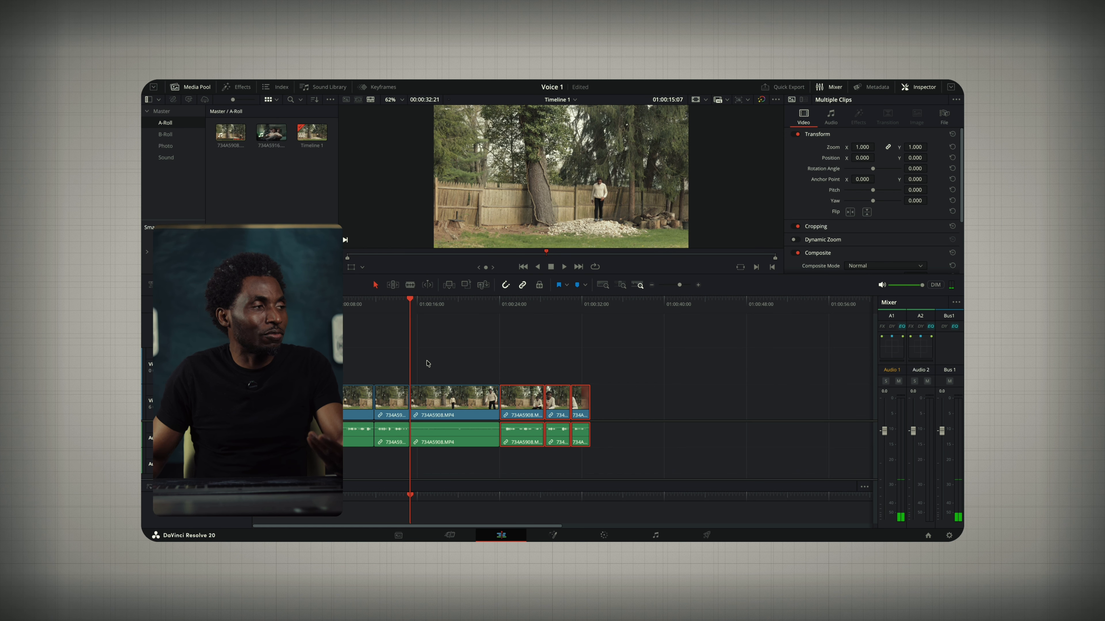
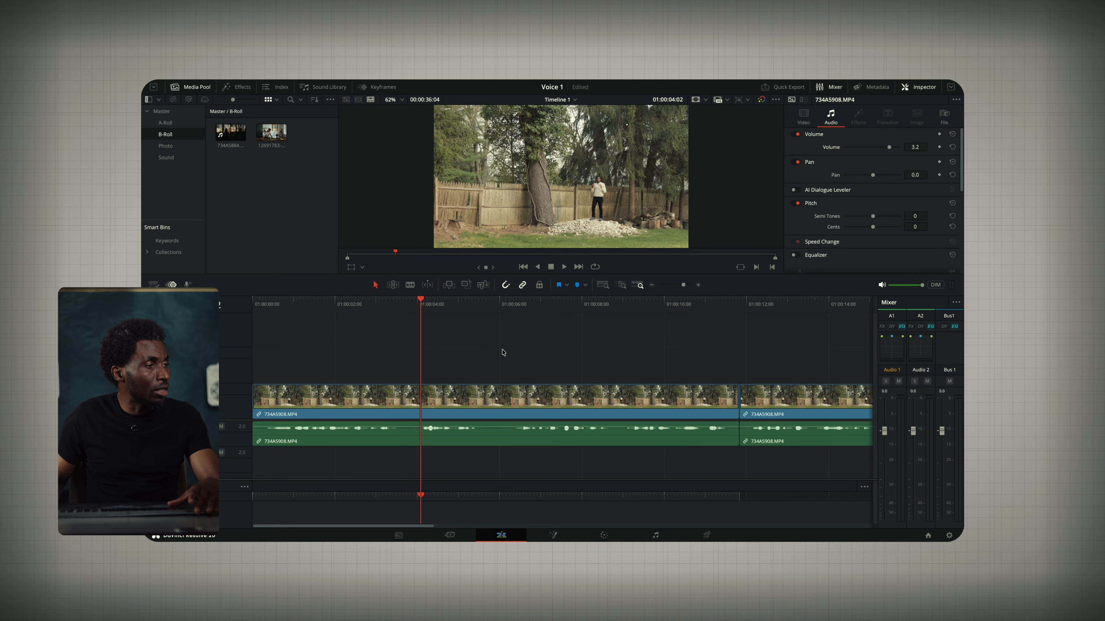
- Mark an in-to-out range of 00:00:06:16 in B-roll clip 734A5884.MP4 and place it above the A-roll at about 01:00:04:00
left_click(396, 304)
key("space")
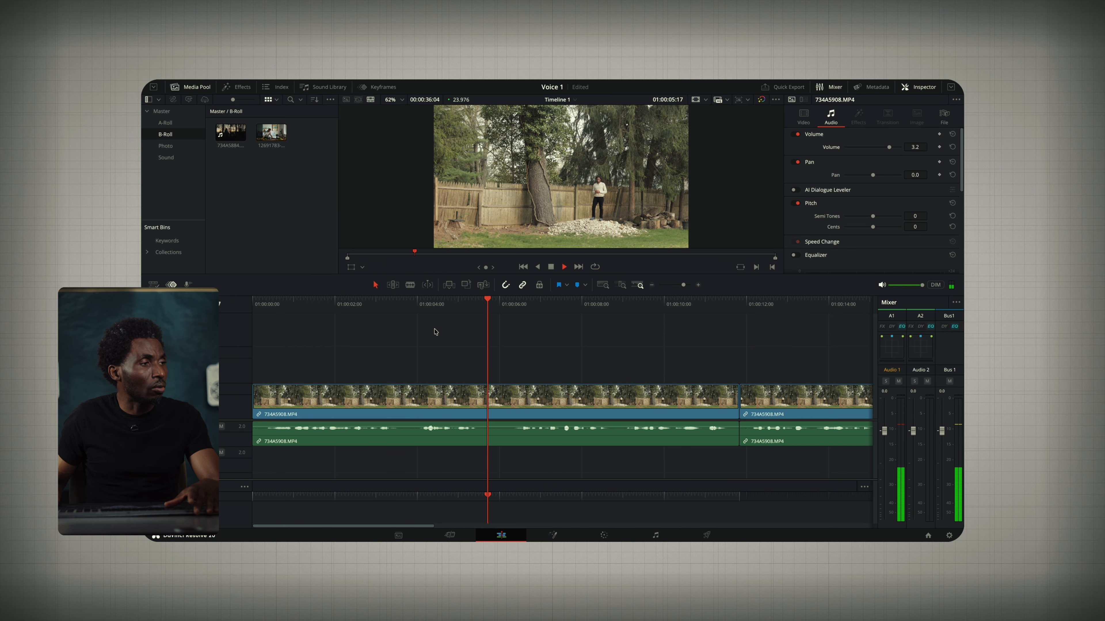
left_click(233, 135)
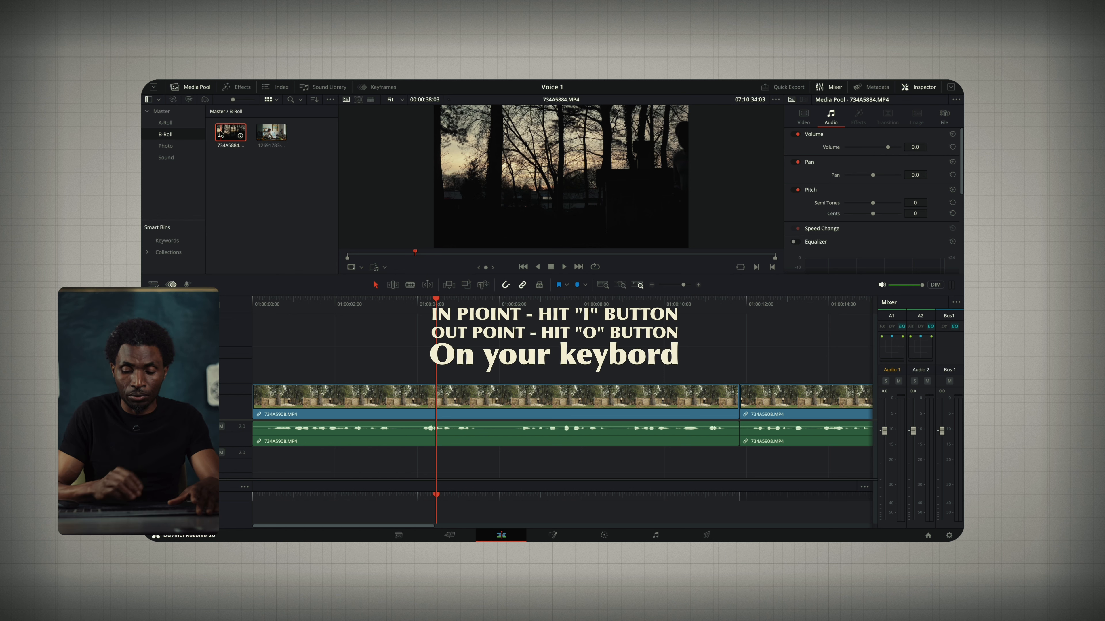
key("i")
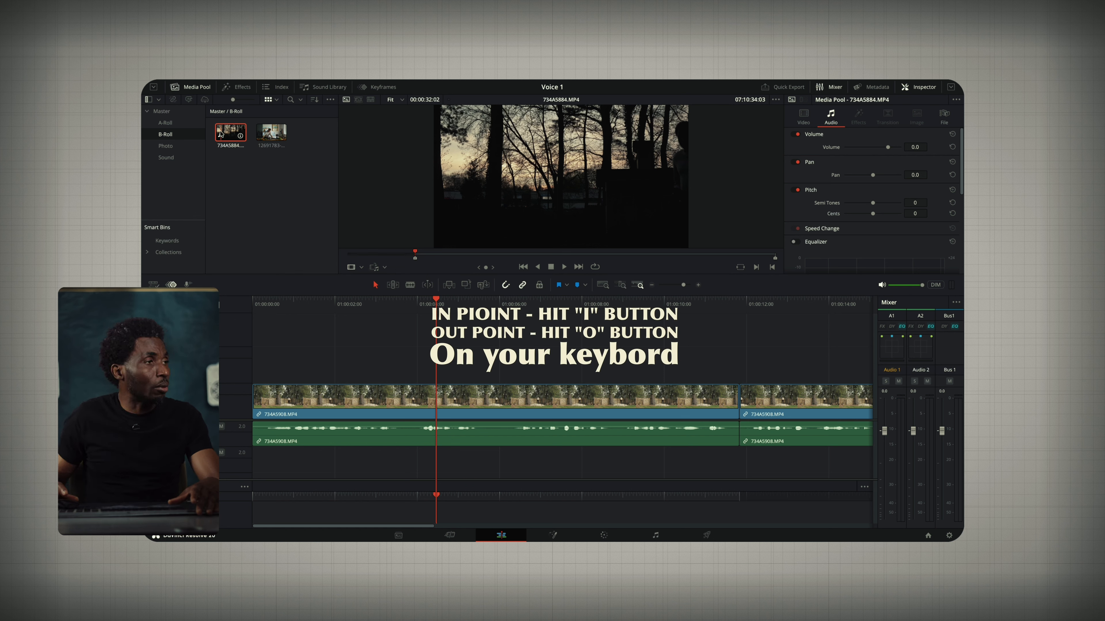
key("i")
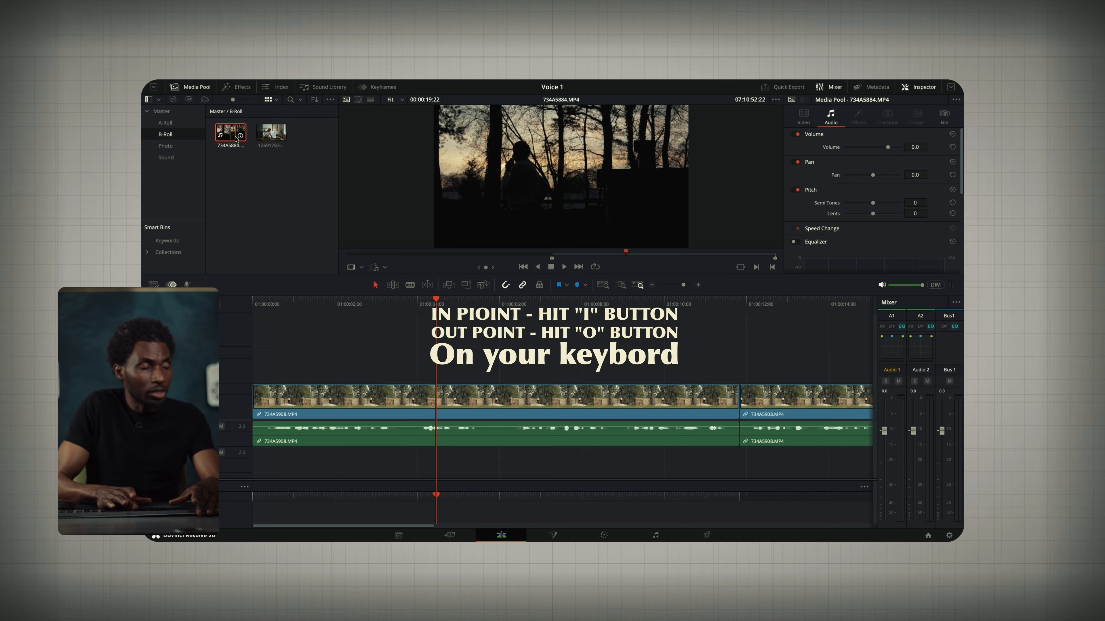
key("o")
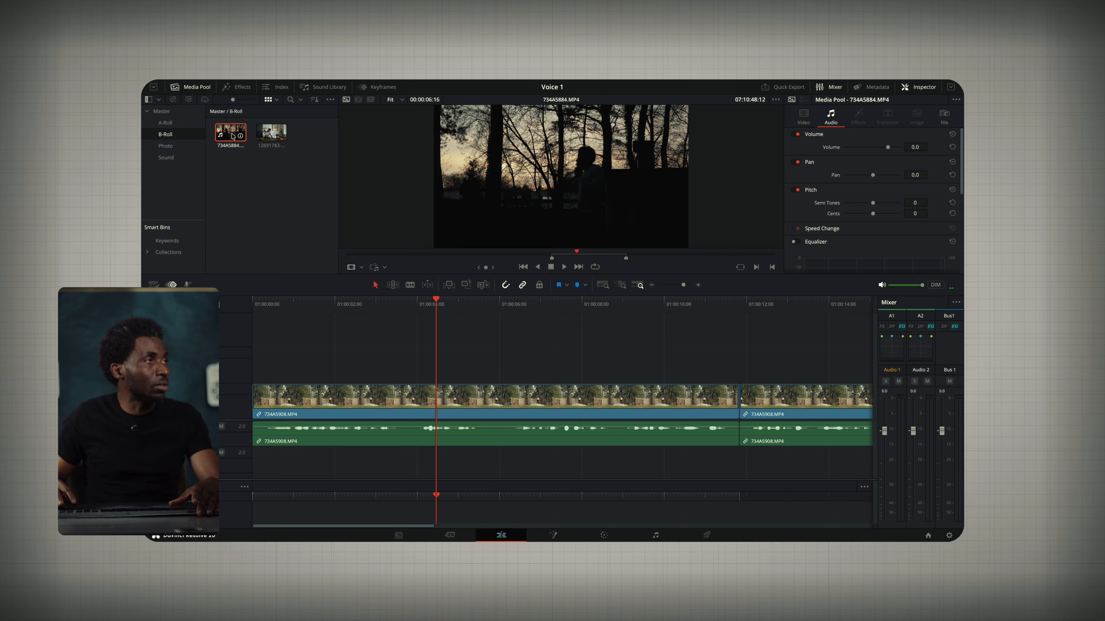
left_click_drag(235, 139, 419, 362)
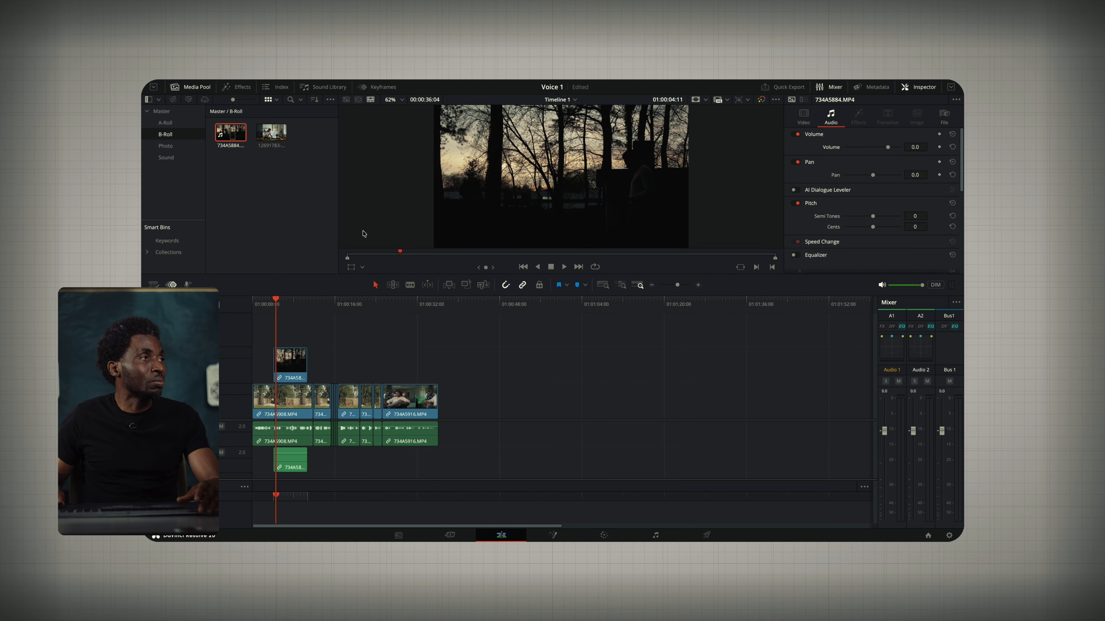
left_click_drag(270, 132, 365, 363)
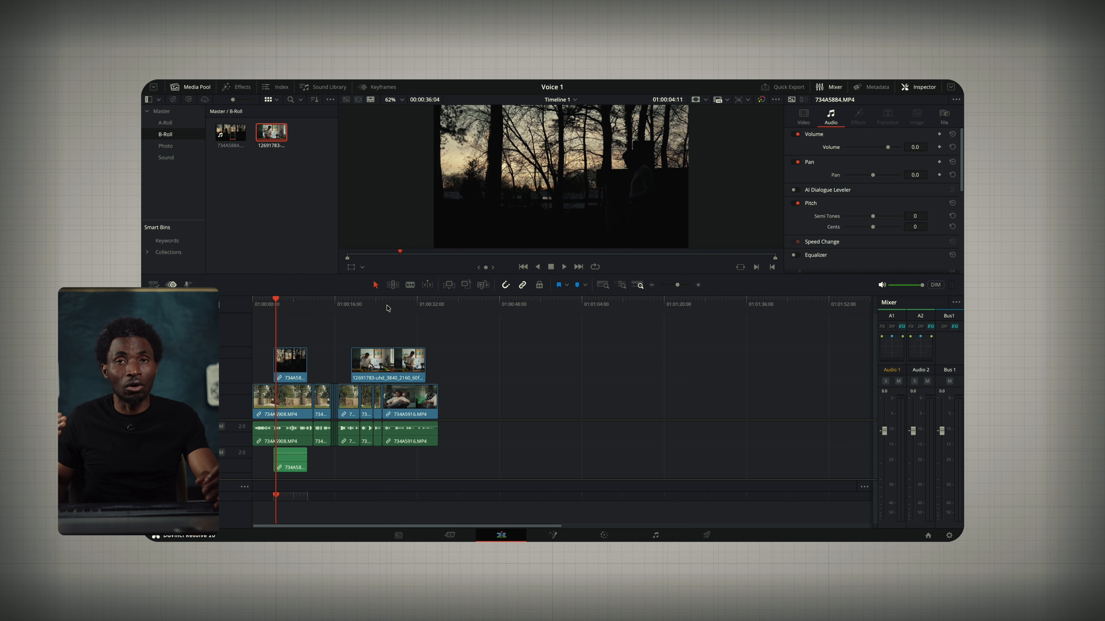
left_click(415, 368)
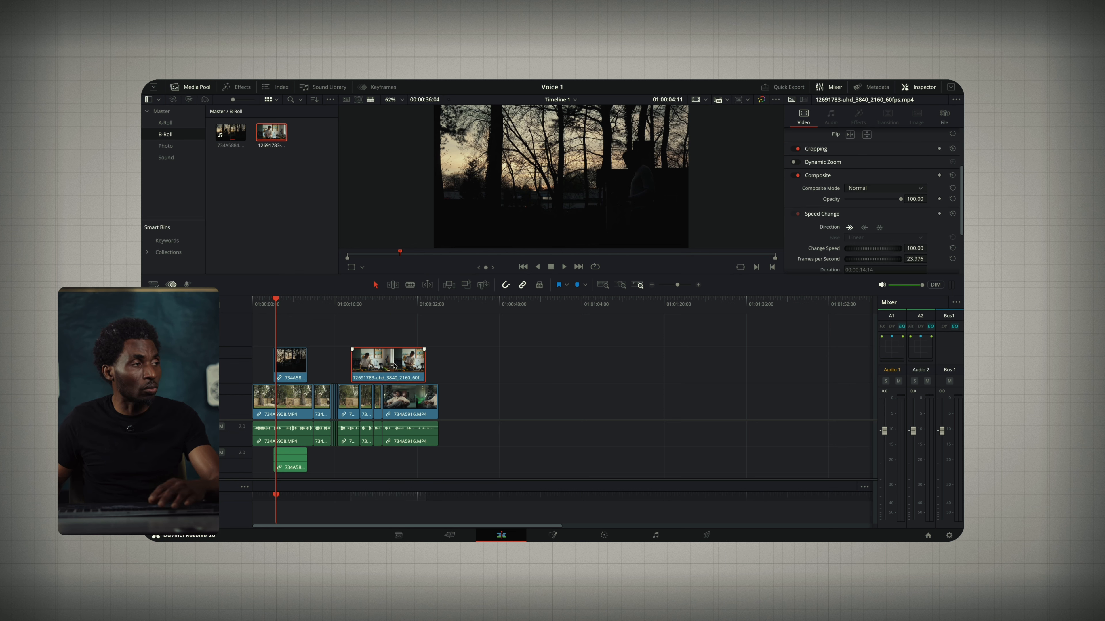
key("Delete")
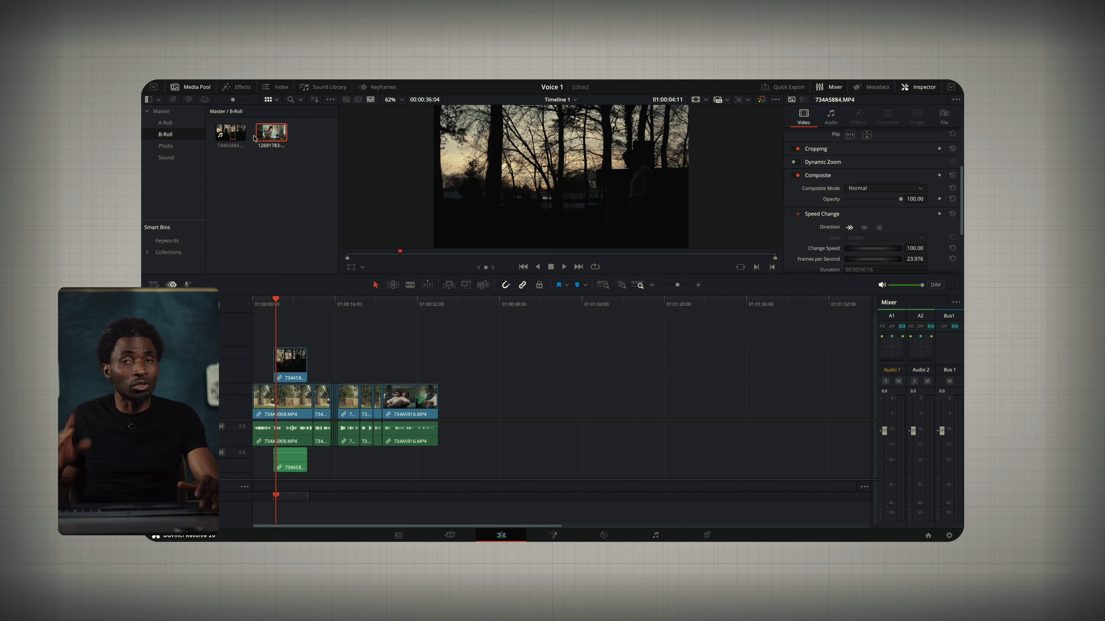
- Shift the 734A5884.MP4 B-roll clip about 01:03 later so it ends at the first A-roll cut, and play that spot
left_click(232, 131)
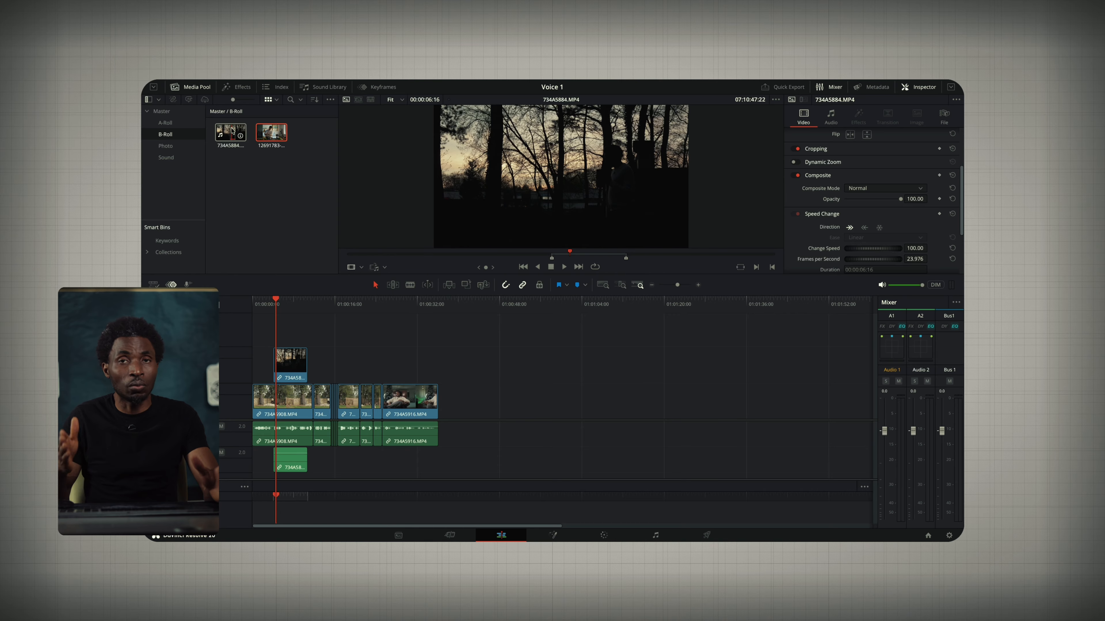
left_click(265, 307)
key("ctrl+equal")
key("ctrl+equal")
key("ctrl+equal")
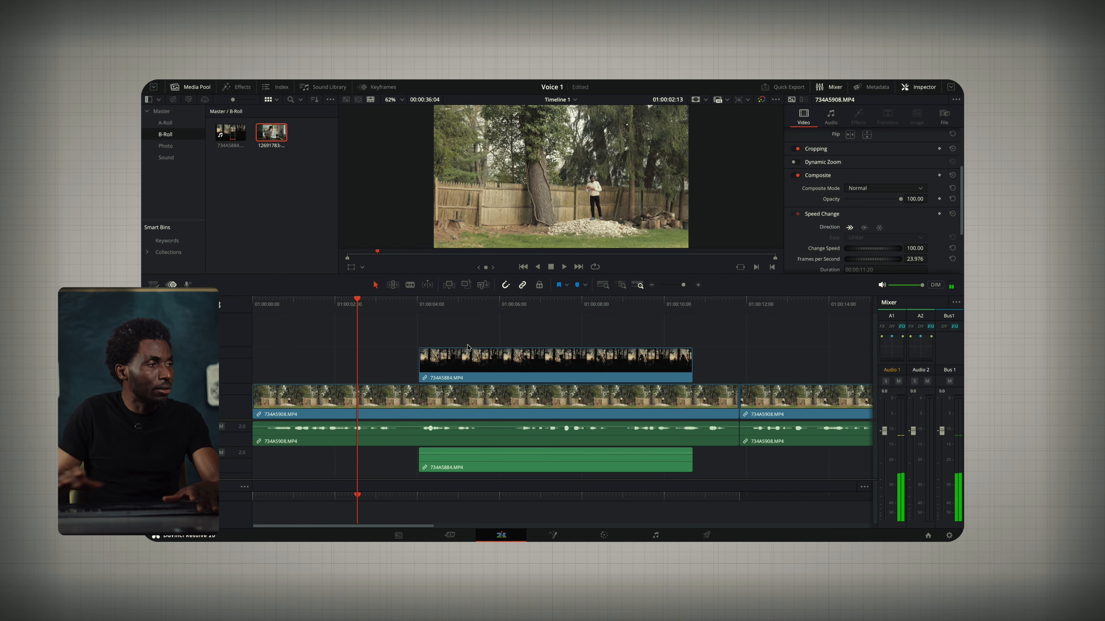
left_click_drag(517, 370, 562, 373)
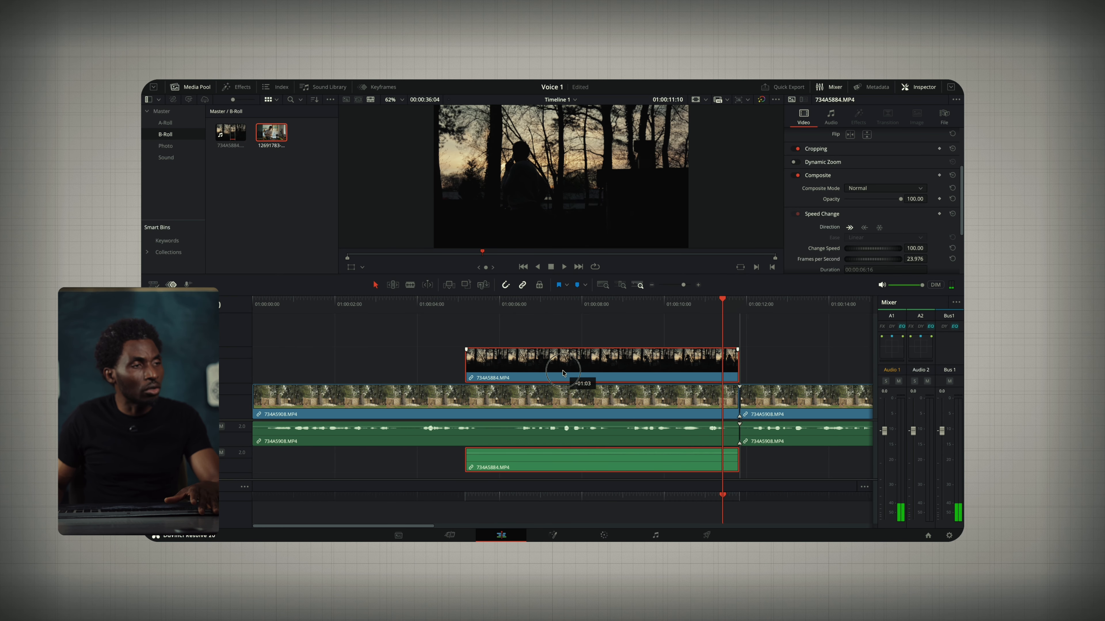
key("space")
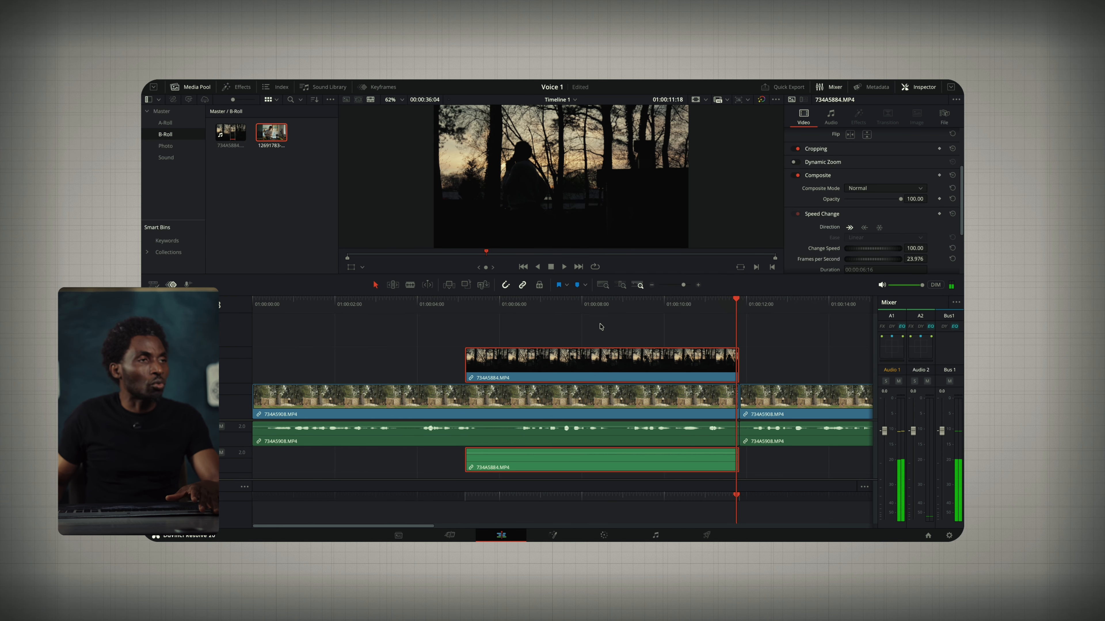
- Split the last four frames of the B-roll clip into single-frame pieces, from 01:00:11:19 back to 01:00:11:16
left_click(738, 306)
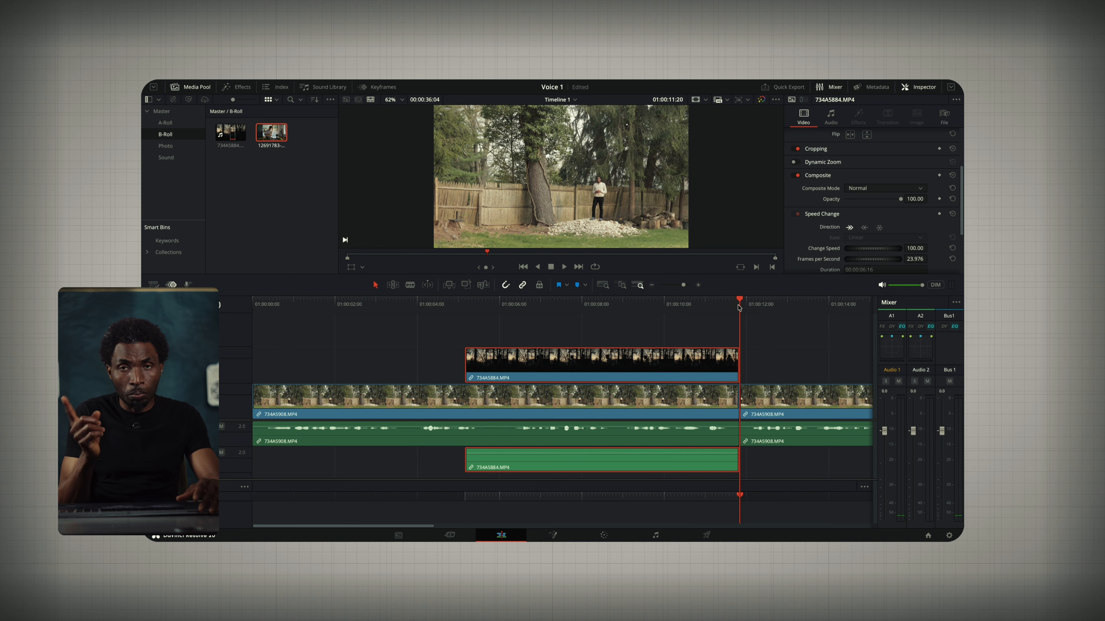
key("Left")
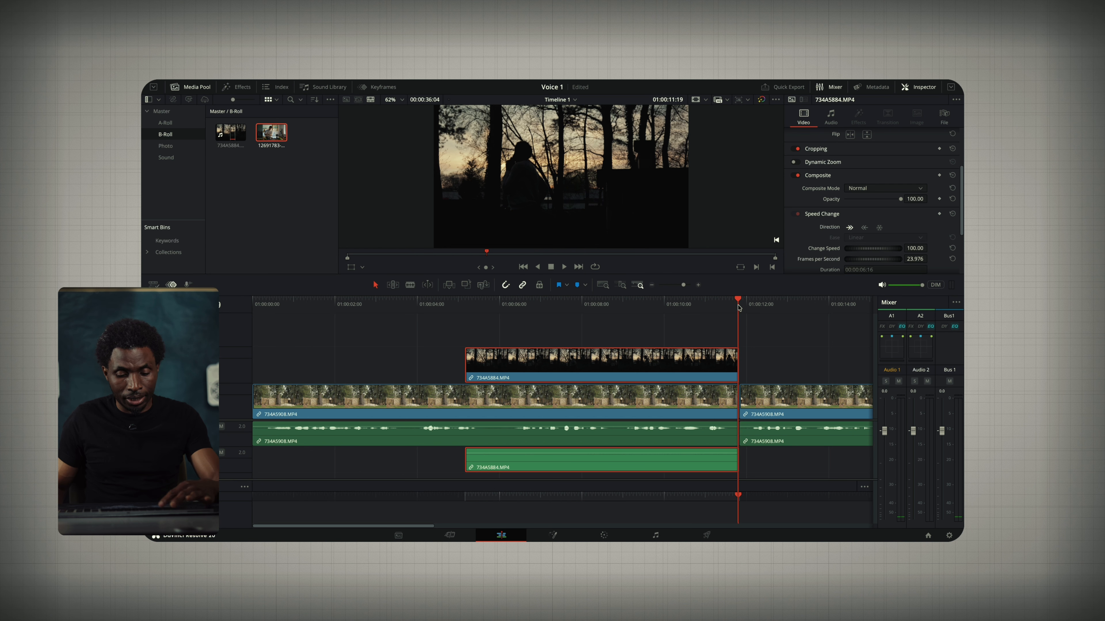
key("Left")
key("Left")
key("super+b")
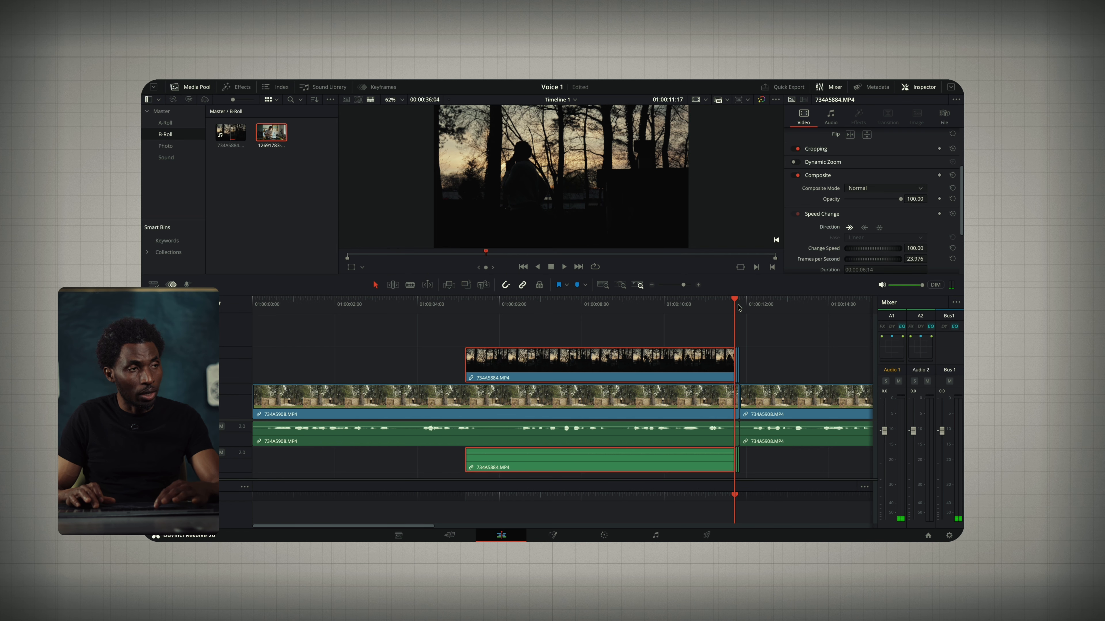
key("Left")
key("super+b")
key("y")
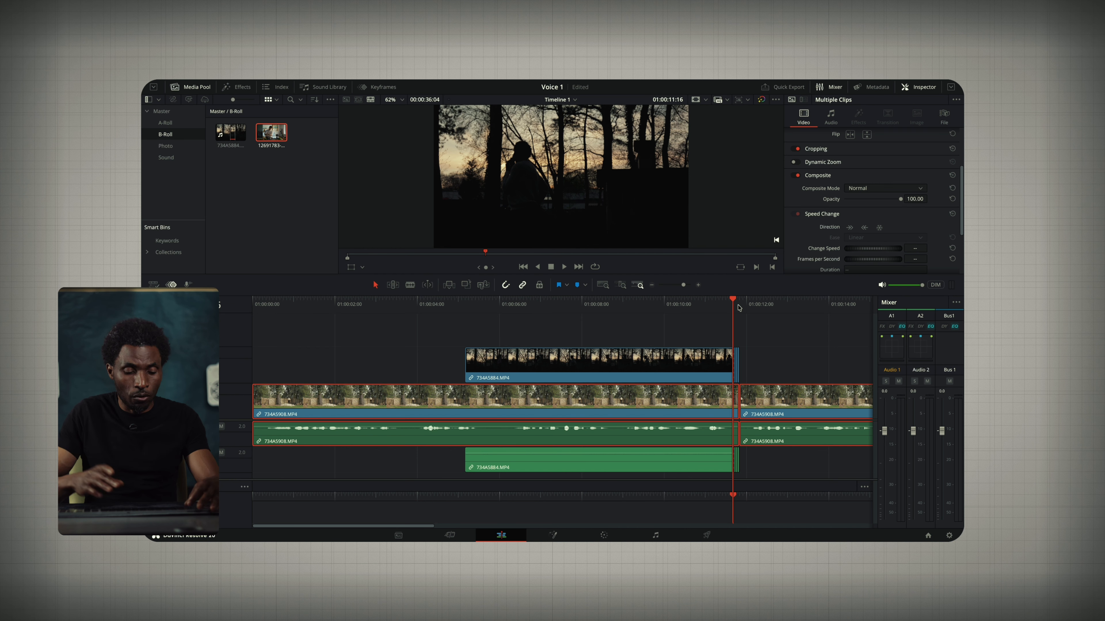
- Delete the first and third single-frame B-roll pieces, leaving alternating gaps for a flicker effect
key("super+equal")
key("super+equal")
key("super+equal")
key("super+equal")
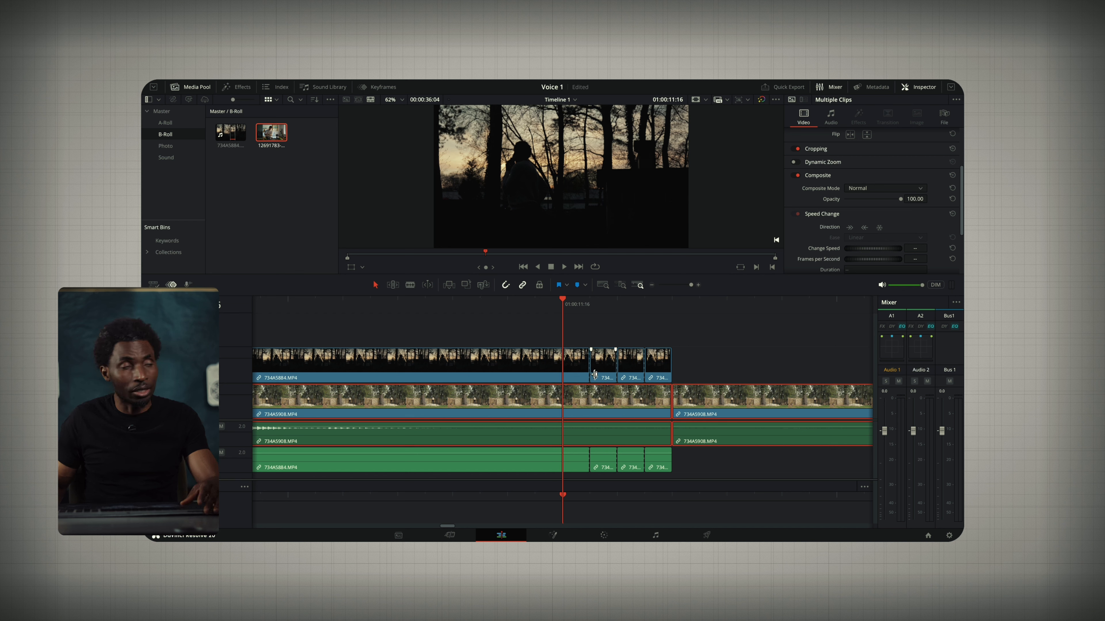
left_click(576, 371)
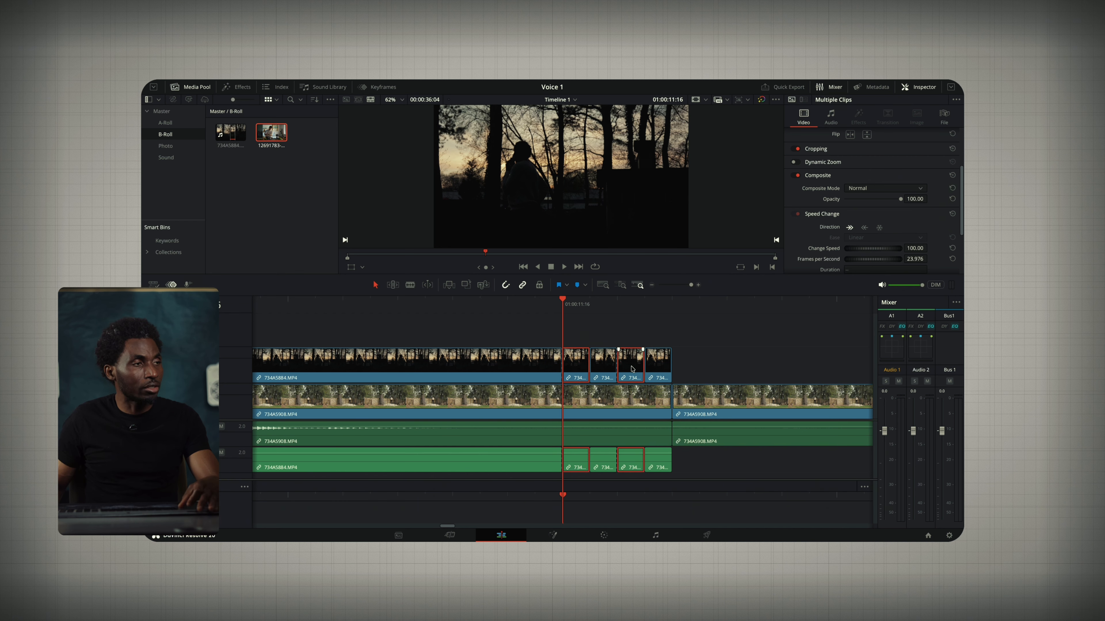
key("BackSpace")
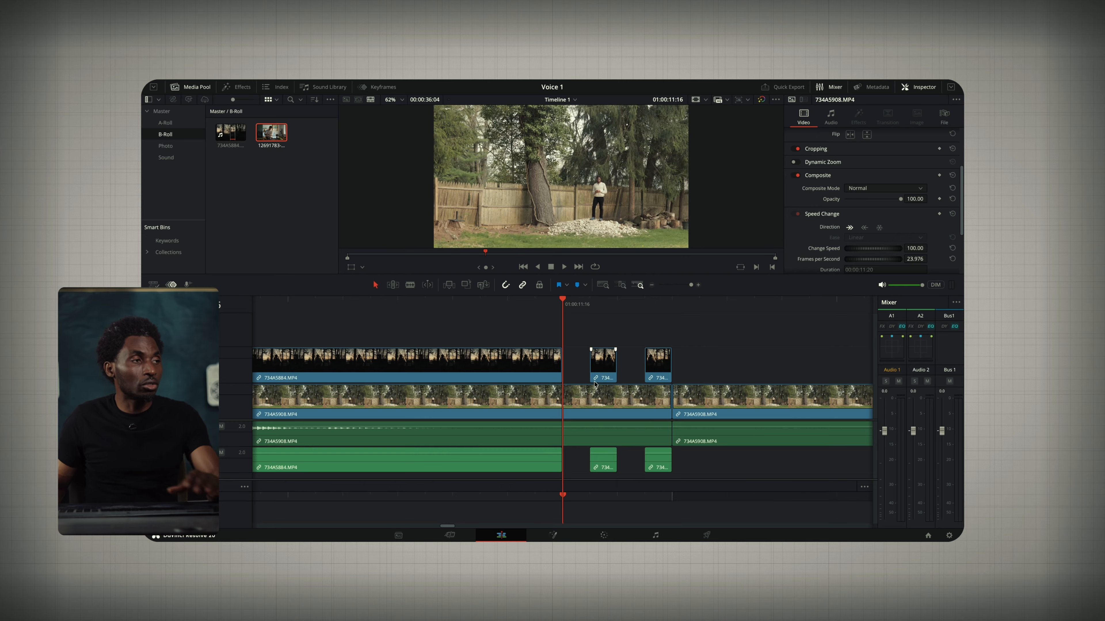
- Play the end of the B-roll from 01:00:11:15 across the A-roll cut to review the flicker transition
left_click(533, 304)
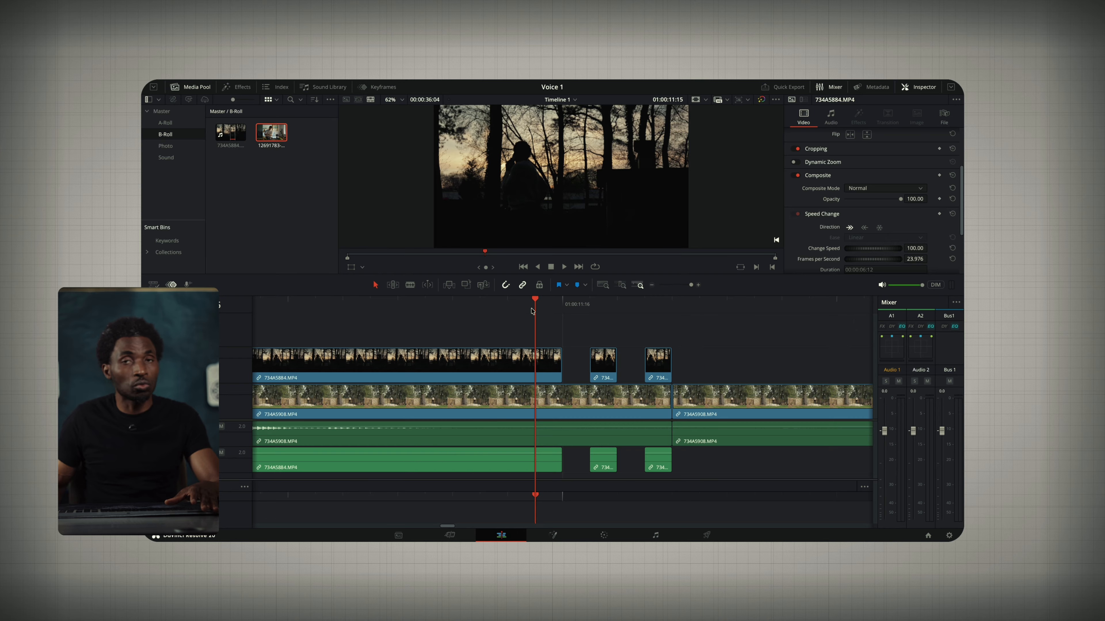
key("space")
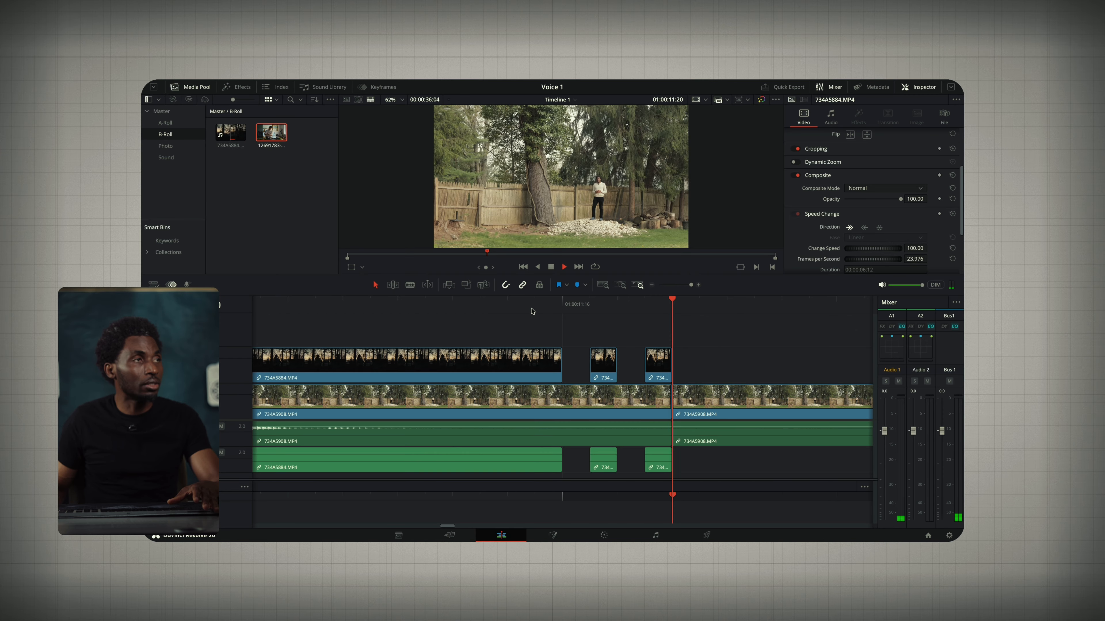
key("super+minus")
key("super+minus")
key("super+minus")
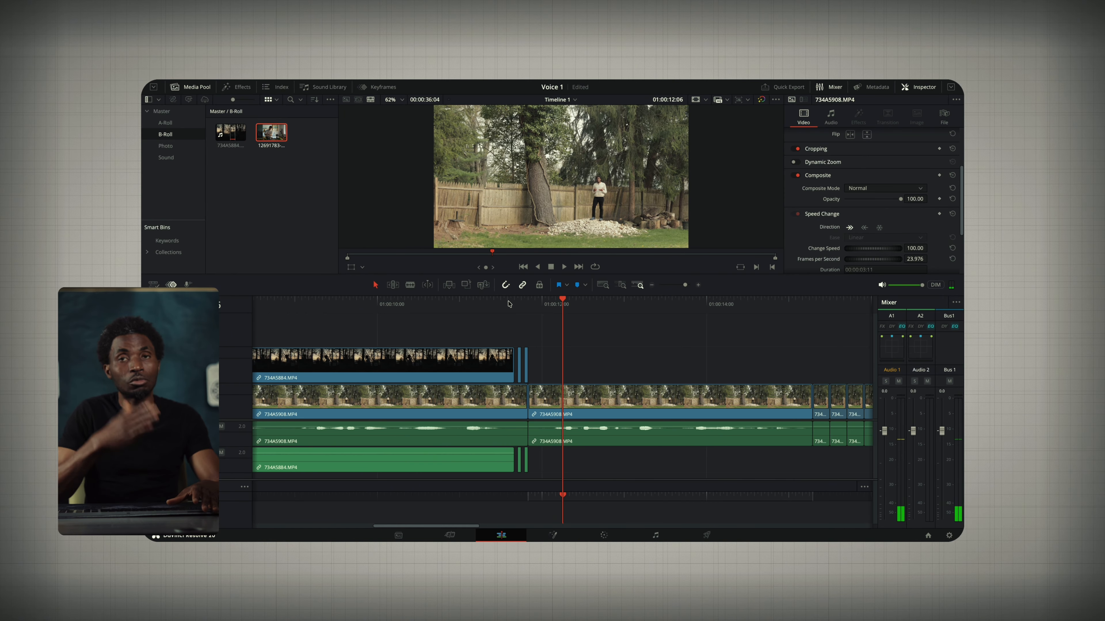
- Split the first A-roll clip at 01:00:03:17, in the pause after the opening phrase
key("super+minus")
key("super+minus")
key("super+minus")
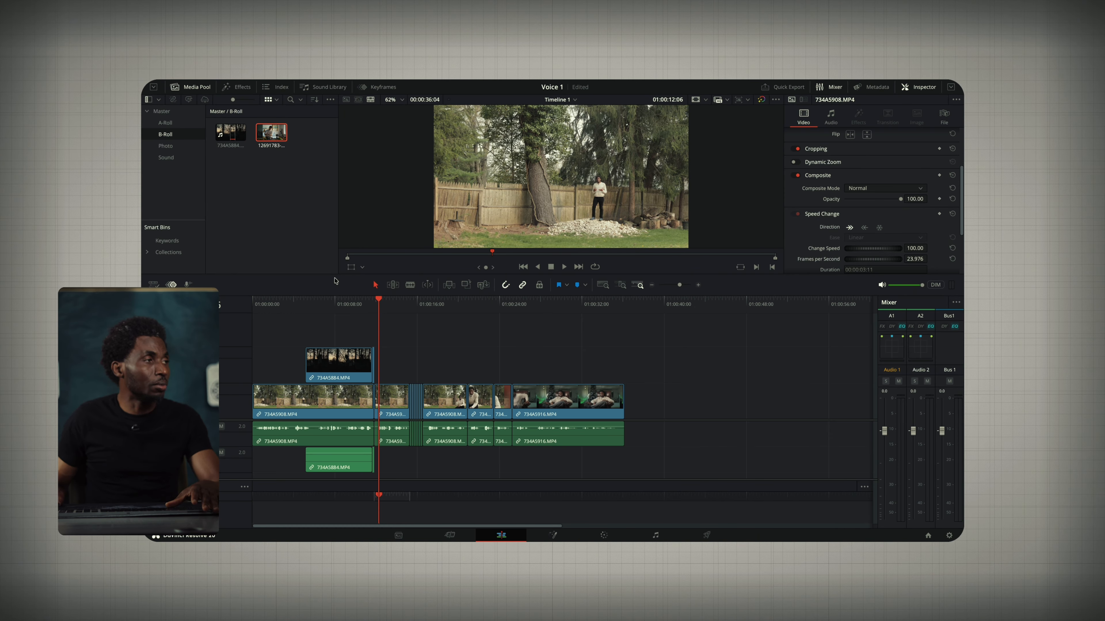
key("Home")
key("super+equal")
key("super+equal")
key("super+equal")
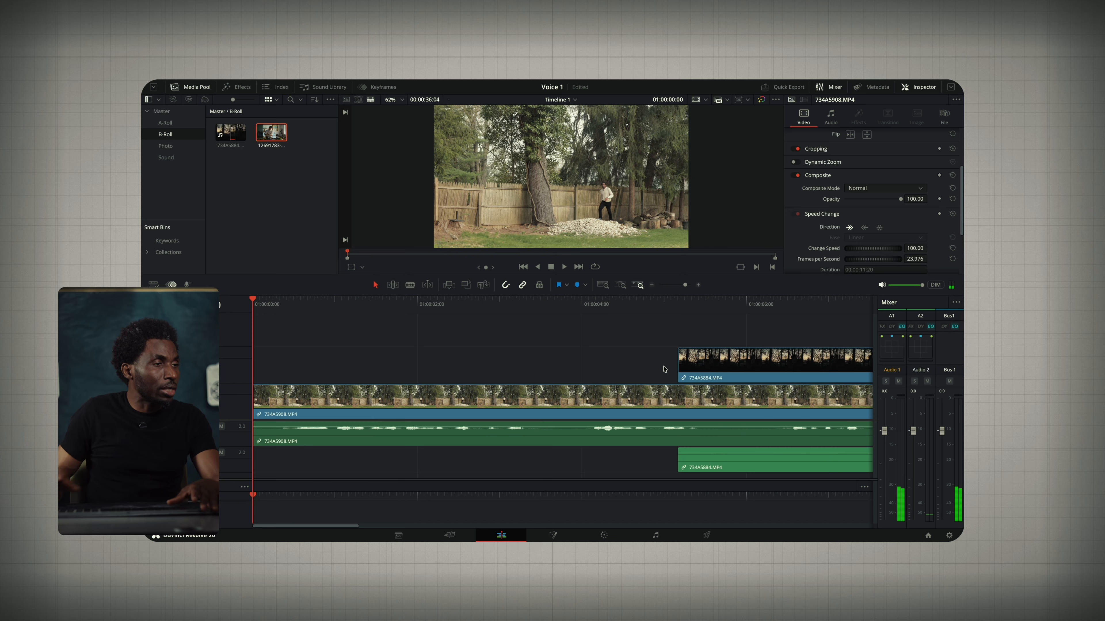
left_click_drag(540, 315, 558, 324)
key("super+b")
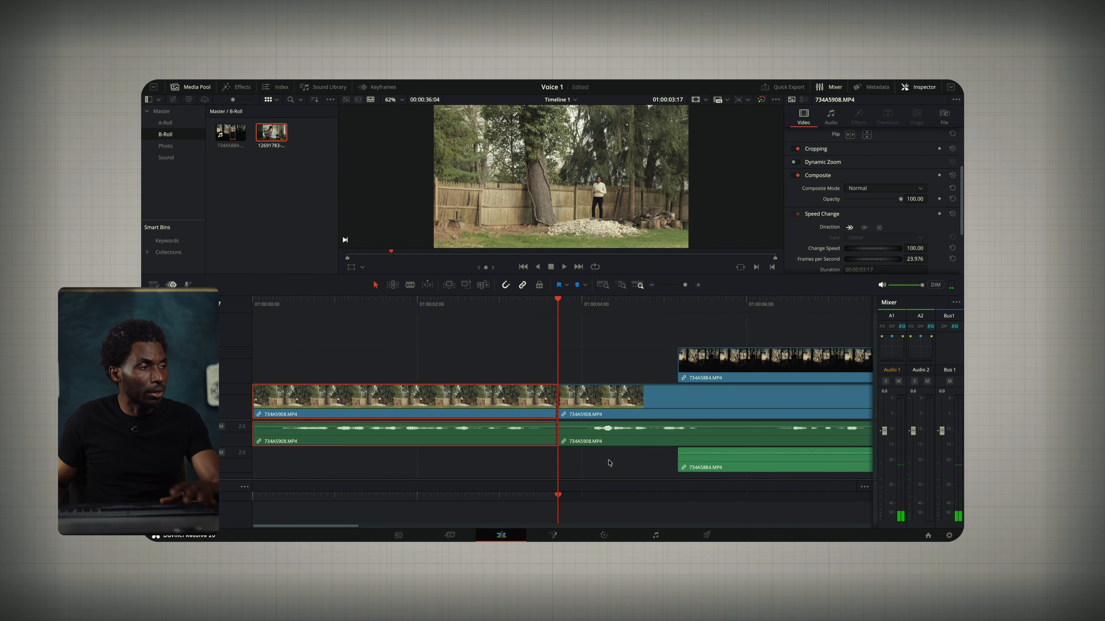
- Add keyframes for all Transform parameters of the opening A-roll piece at 01:00:00:00
left_click(341, 401)
left_click_drag(278, 308, 250, 305)
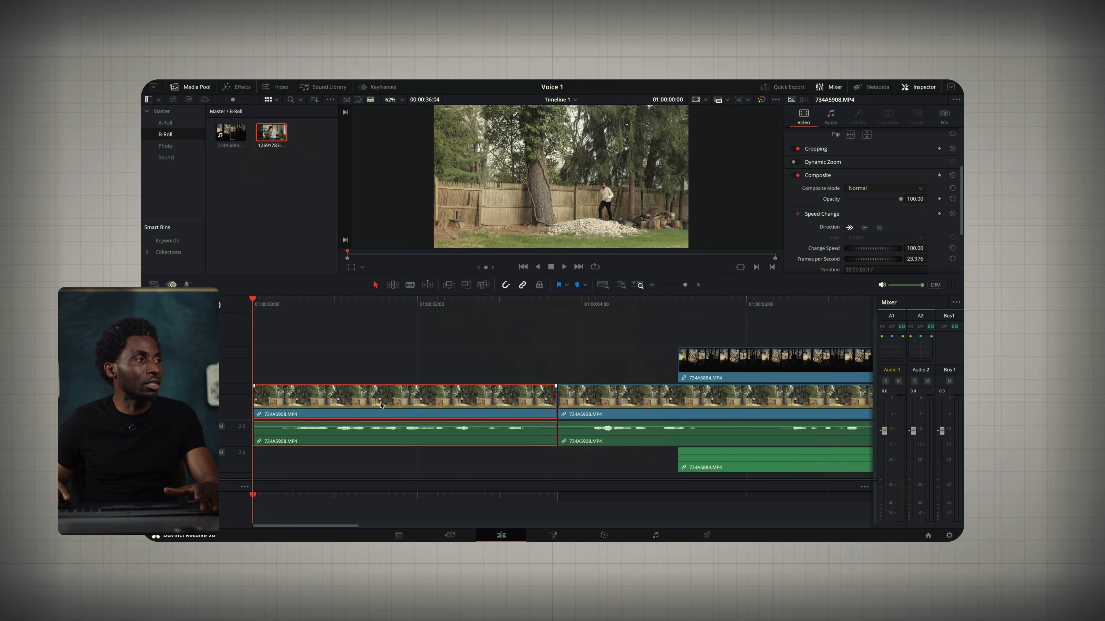
scroll(879, 157, "up", 3)
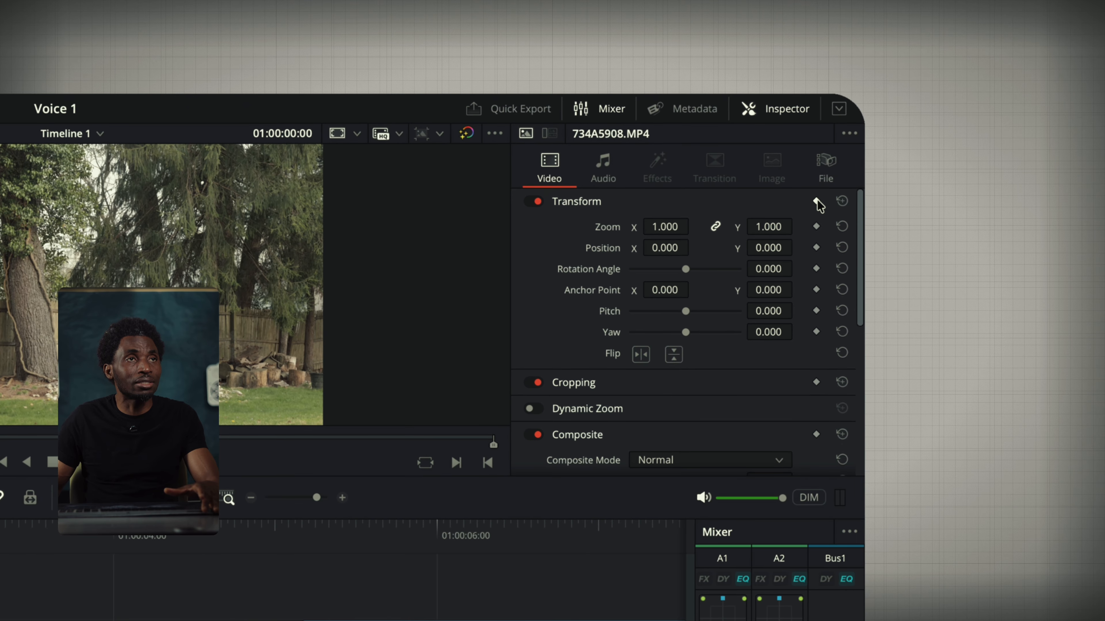
left_click(816, 201)
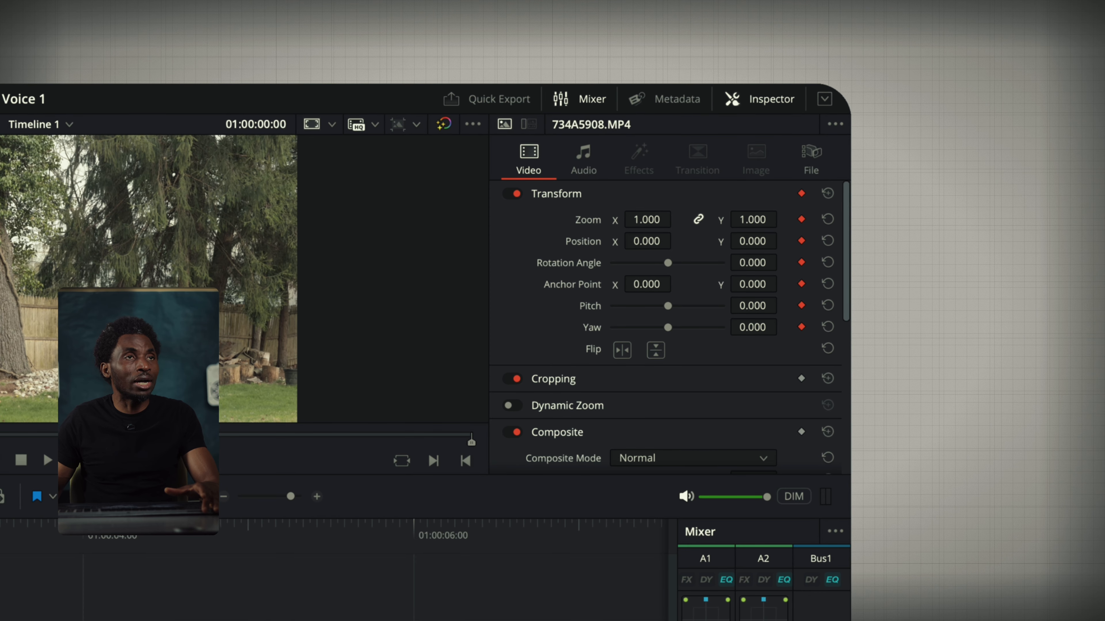
left_click(801, 194)
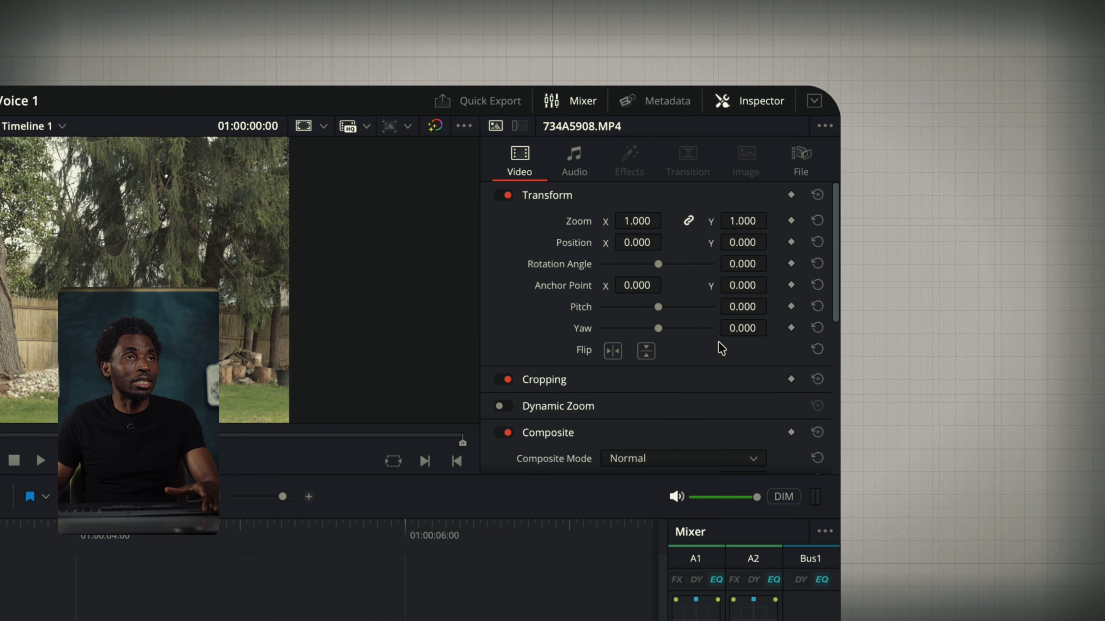
left_click(791, 194)
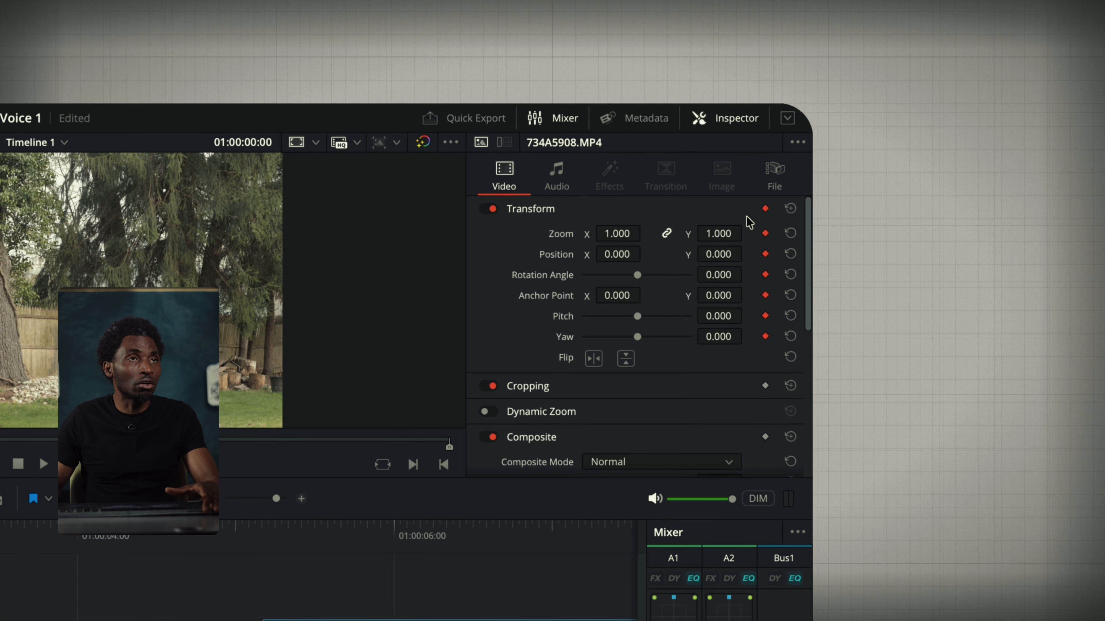
left_click(764, 209)
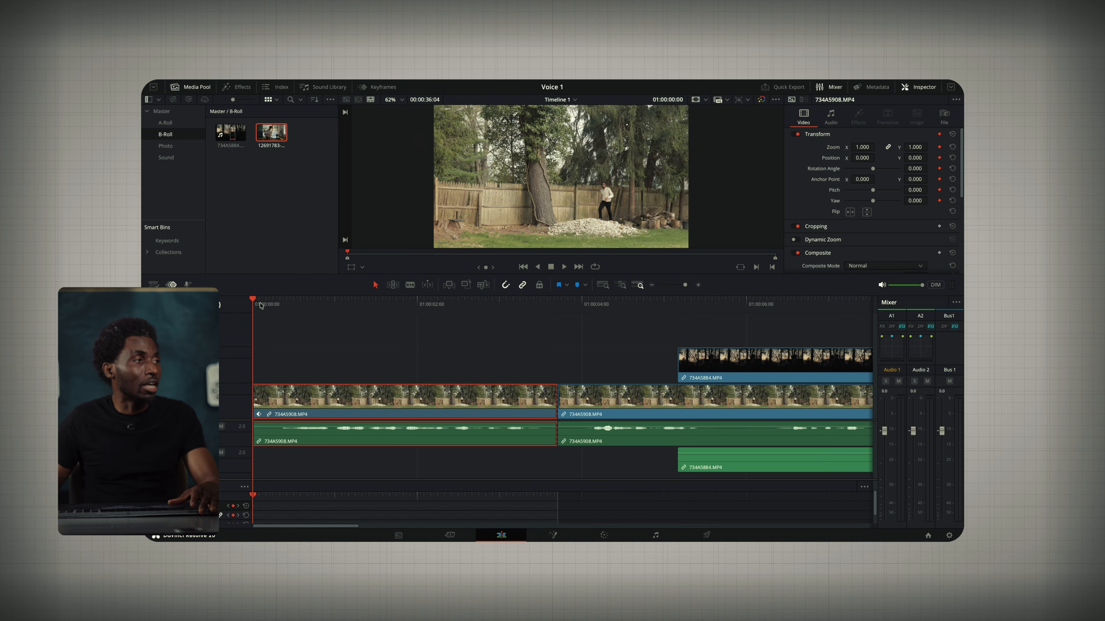
- Keyframe the opening A-roll piece's Zoom X and Y to 1.050 at 01:00:03:14
left_click_drag(261, 305, 547, 326)
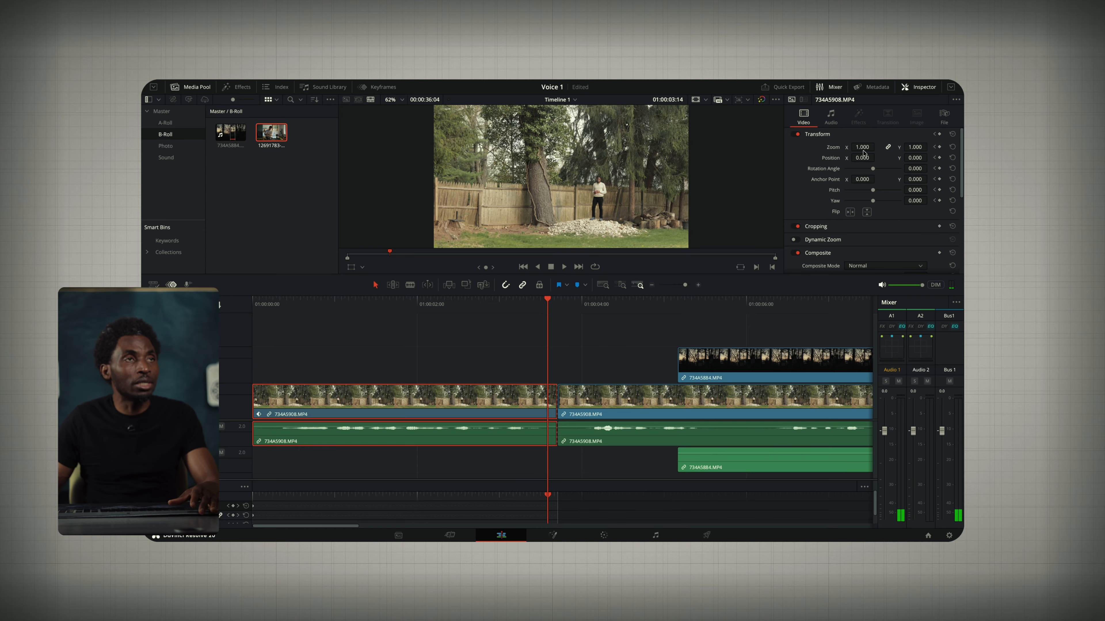
left_click_drag(860, 147, 872, 147)
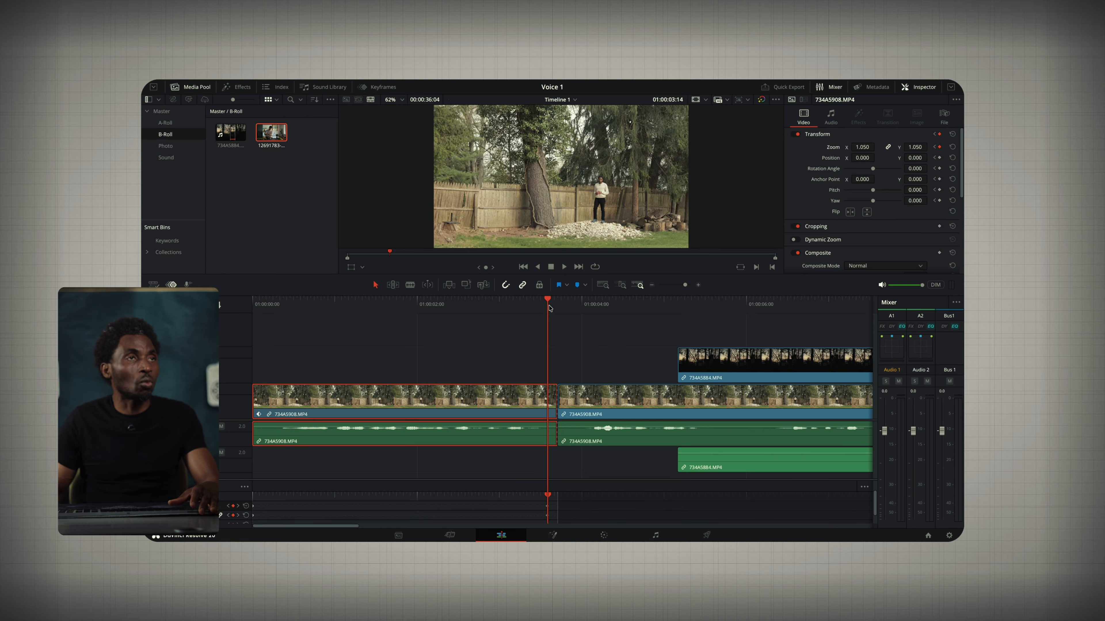
- Play the opening A-roll piece from 01:00:00:00 to review the slow zoom
key("Home")
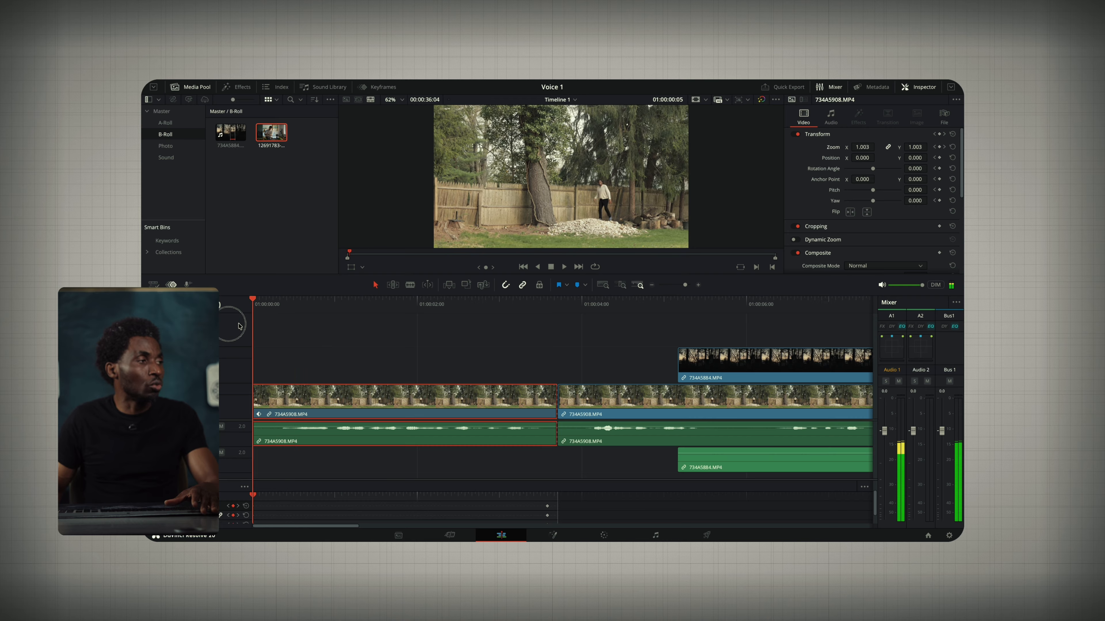
key("space")
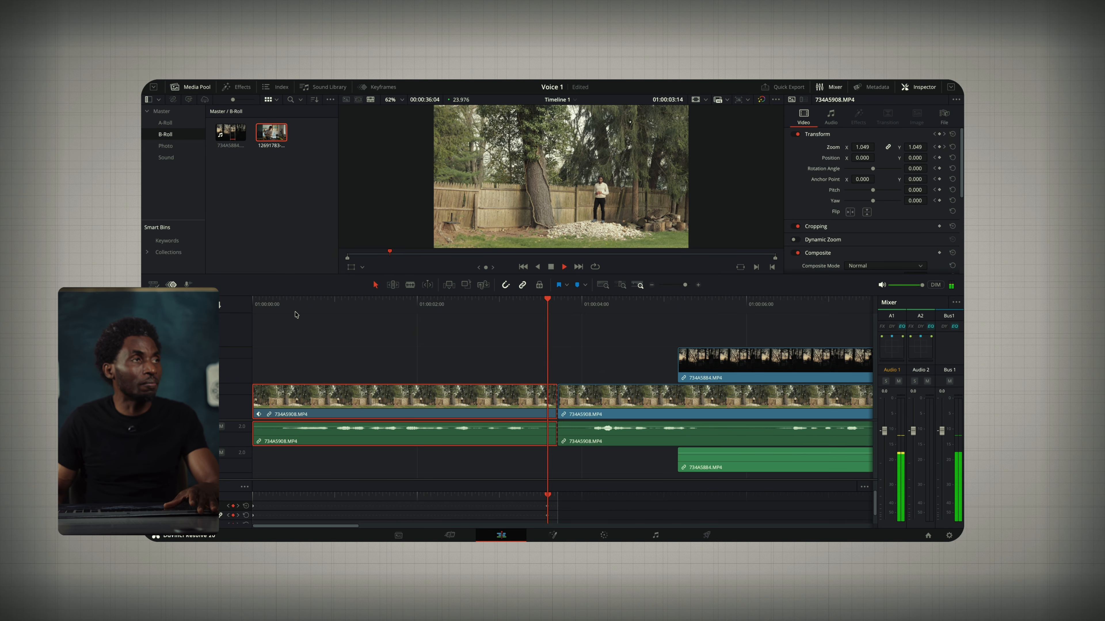
key("space")
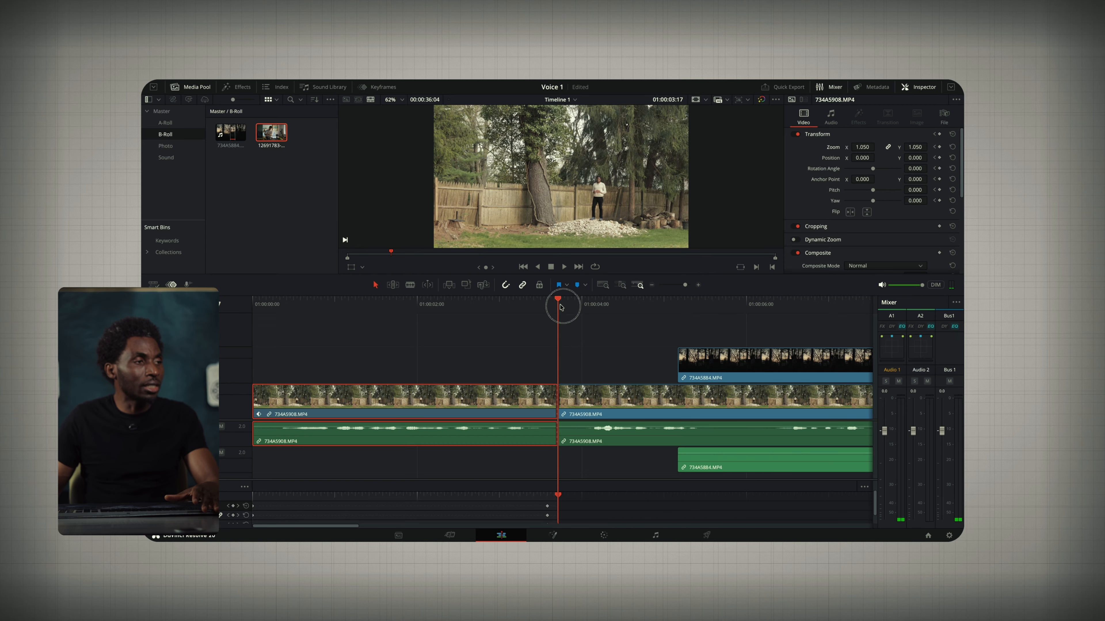
- Trim the start of the second A-roll piece to 01:00:03:23 and close the gap before it
left_click_drag(561, 307, 578, 306)
left_click(598, 392)
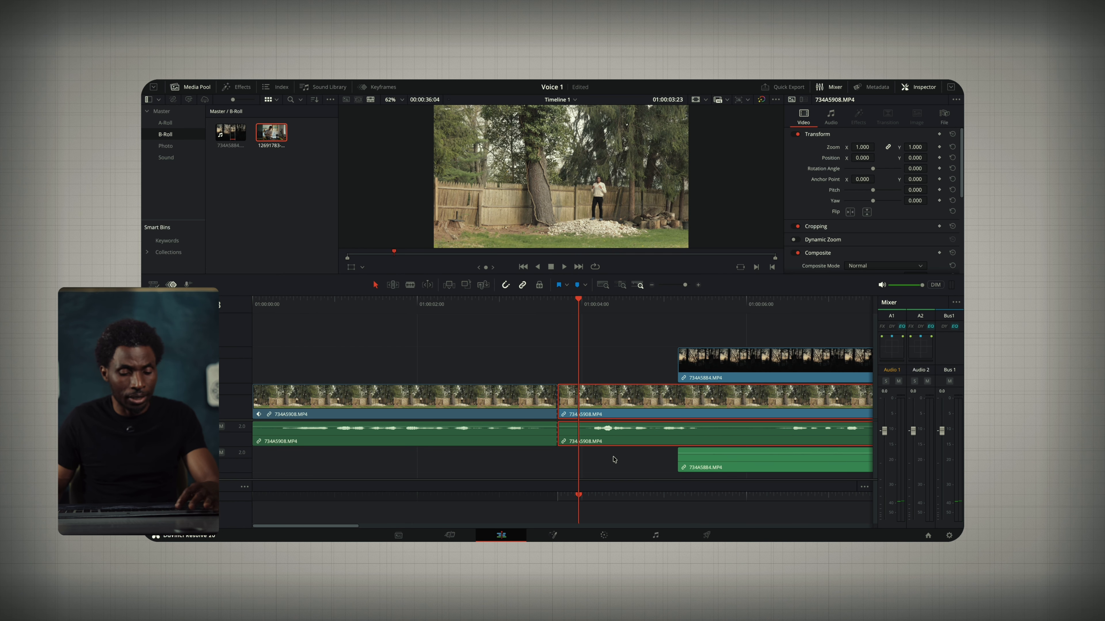
key("shift+[")
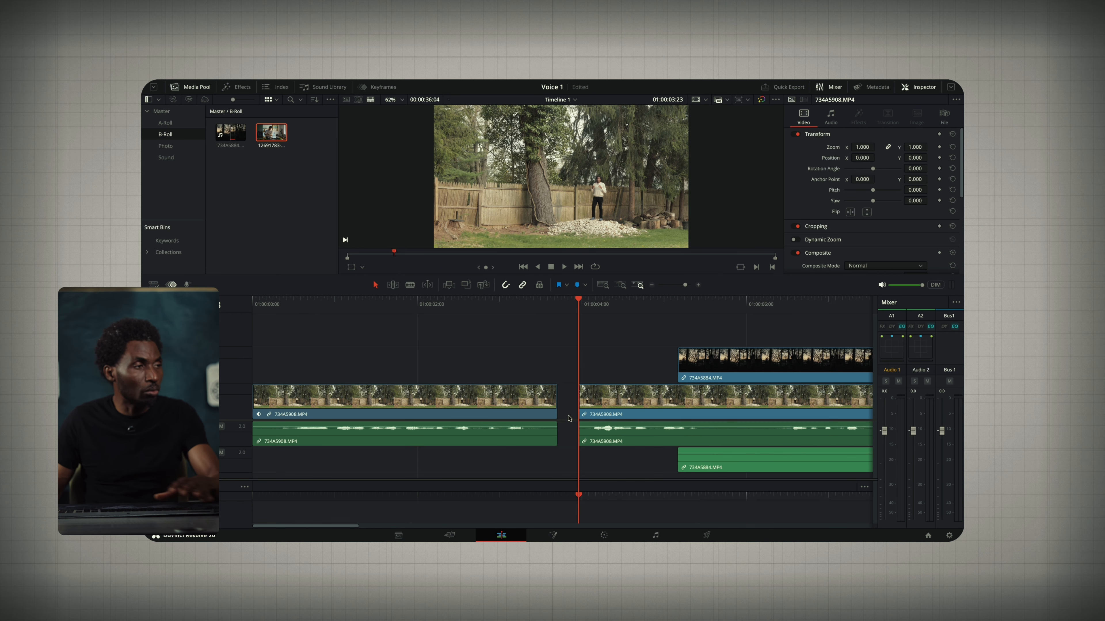
left_click(567, 418)
key("Delete")
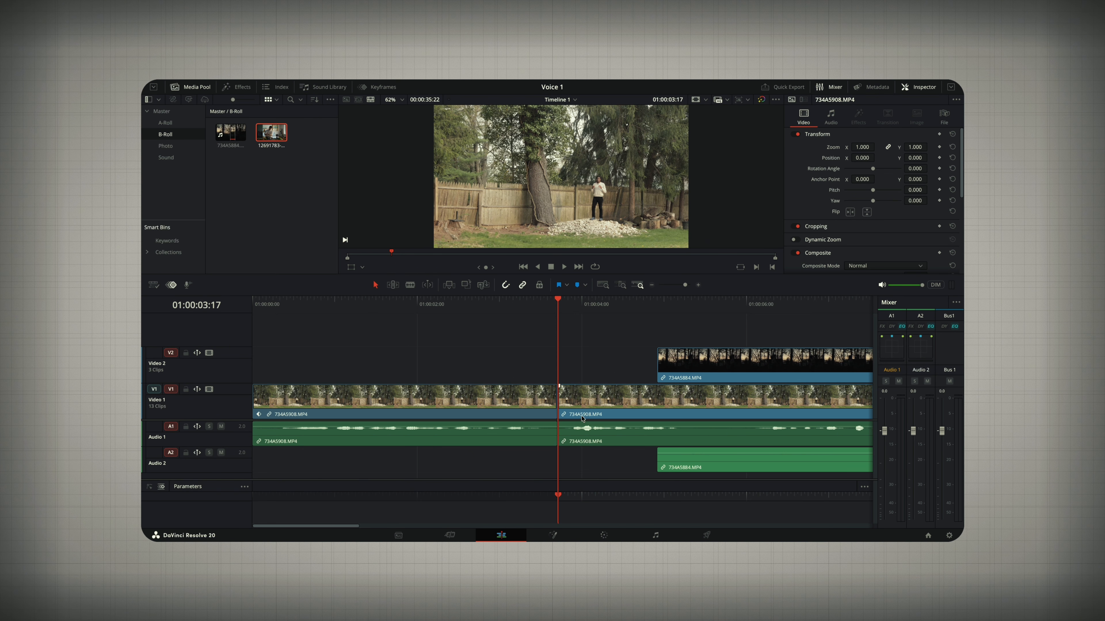
- Set Zoom X and Y of the A-roll piece starting at 01:00:03:17 to 1.080
left_click_drag(544, 306, 254, 300)
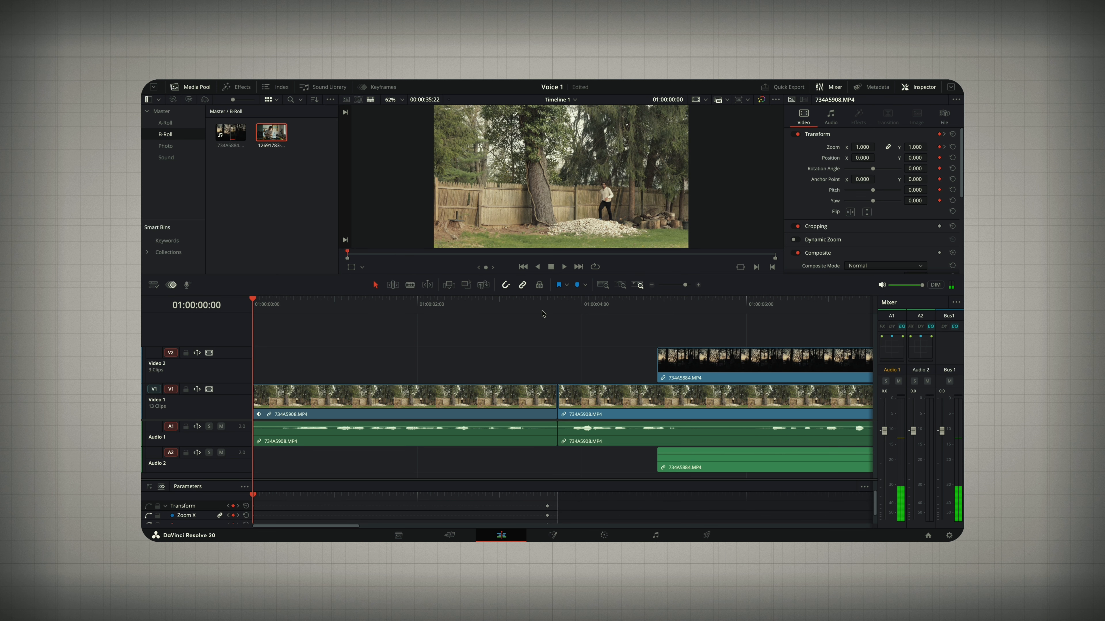
left_click_drag(542, 313, 558, 313)
left_click(588, 403)
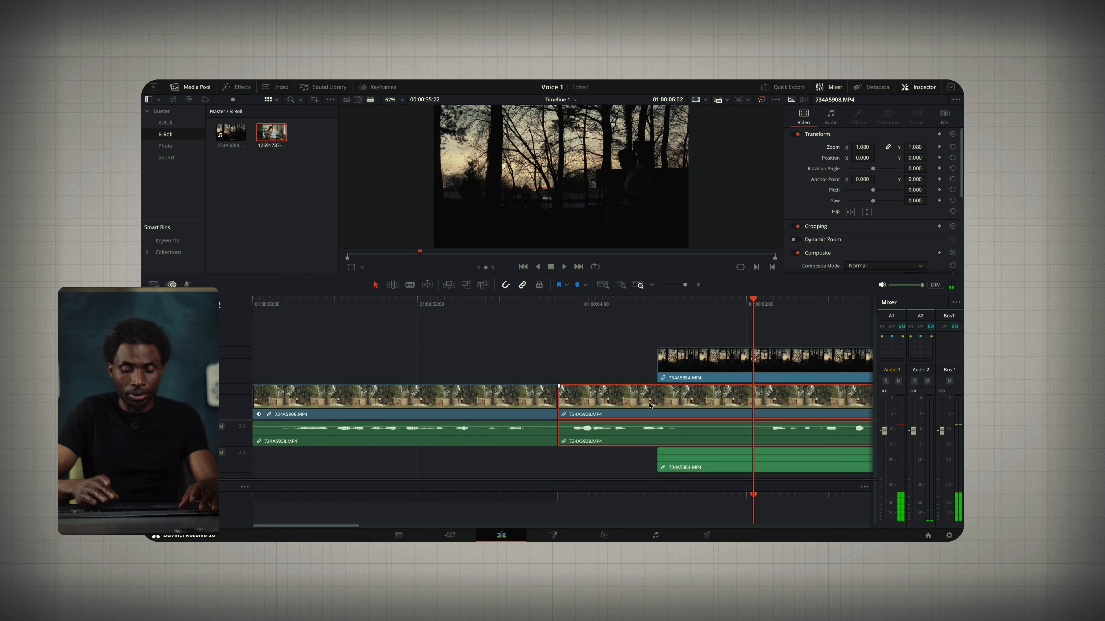
- Play the A-roll from 01:00:16:00 onward and review the remaining clips with the whole timeline in view
scroll(650, 405, "down", 5)
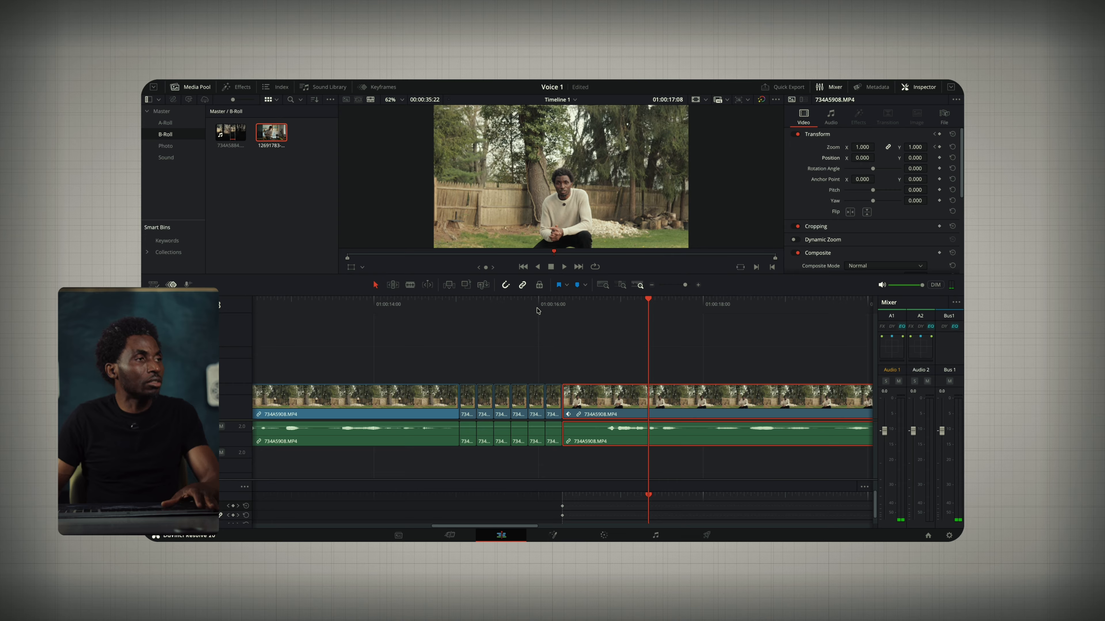
left_click(540, 304)
key("space")
key("space")
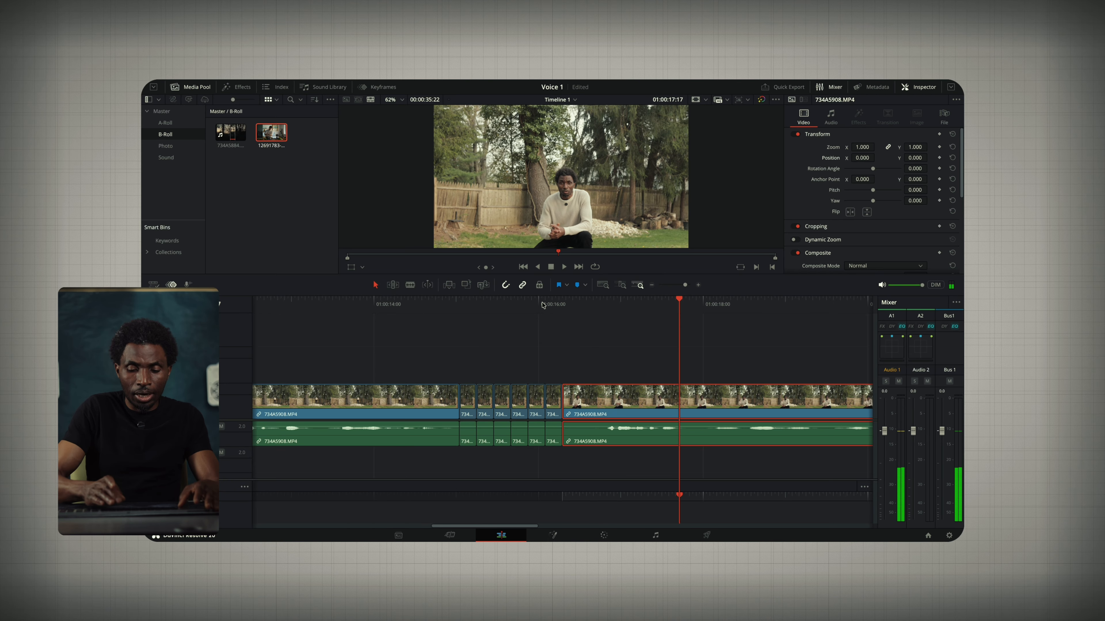
key("shift+z")
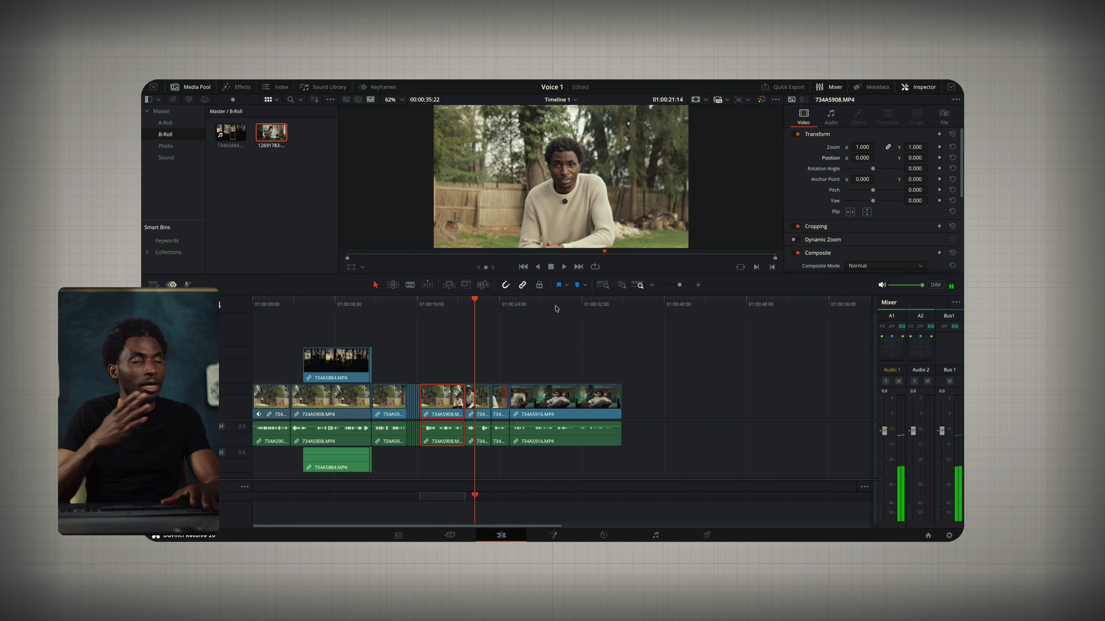
key("space")
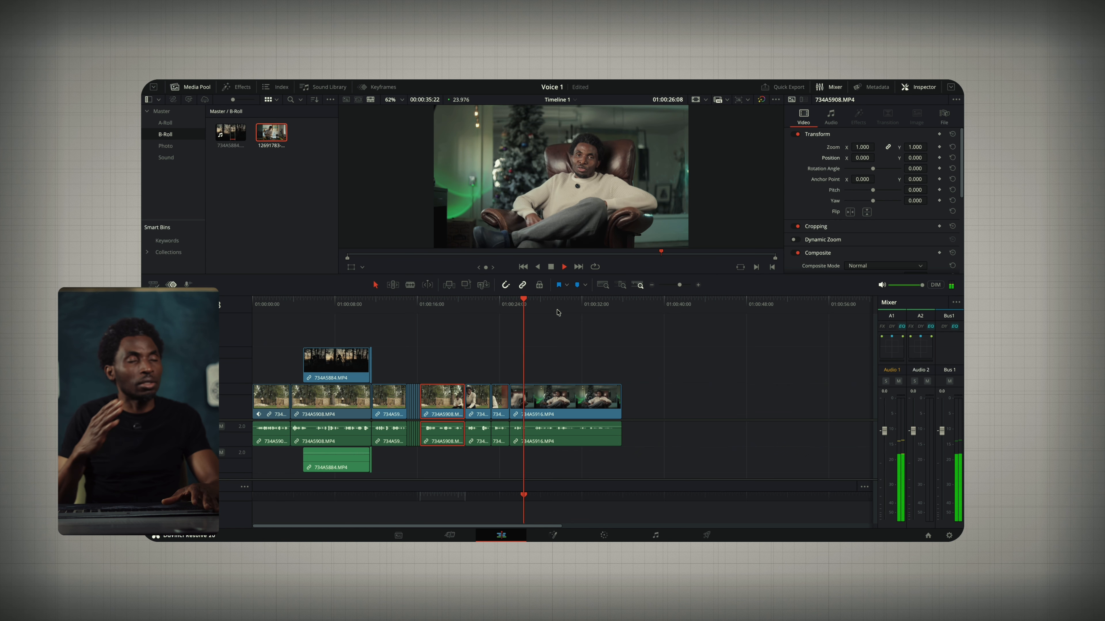
key("space")
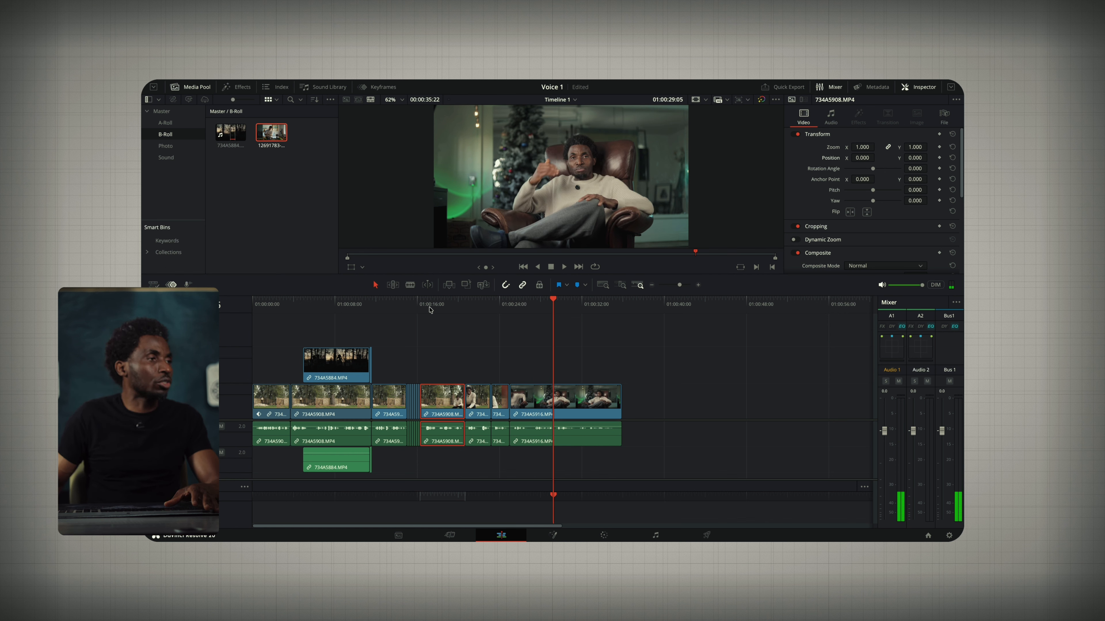
- Trim the start of the Video 2 B-roll to about 01:00:08:00 and move it with its flicker pieces to 01:00:03:17
left_click_drag(430, 310, 420, 312)
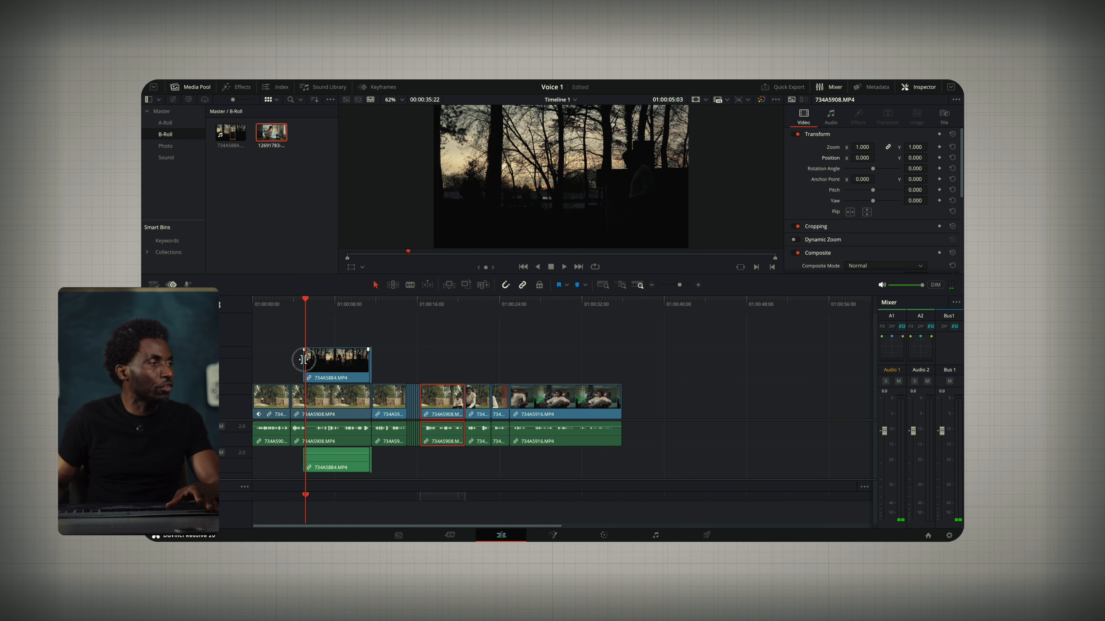
left_click_drag(303, 360, 338, 361)
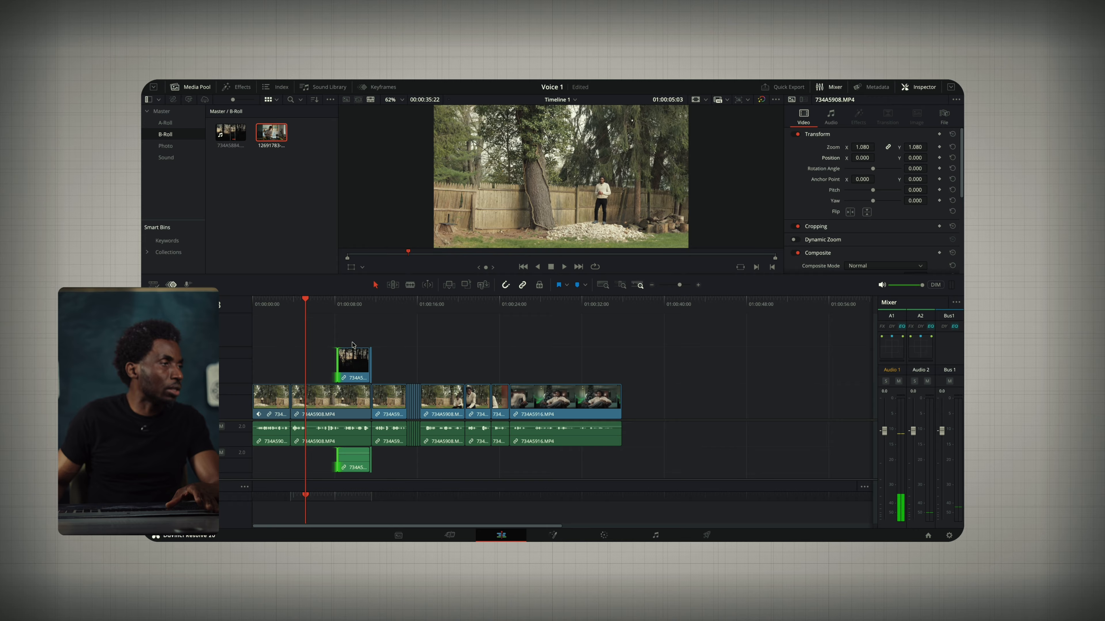
left_click(346, 367)
left_click_drag(347, 366, 302, 366)
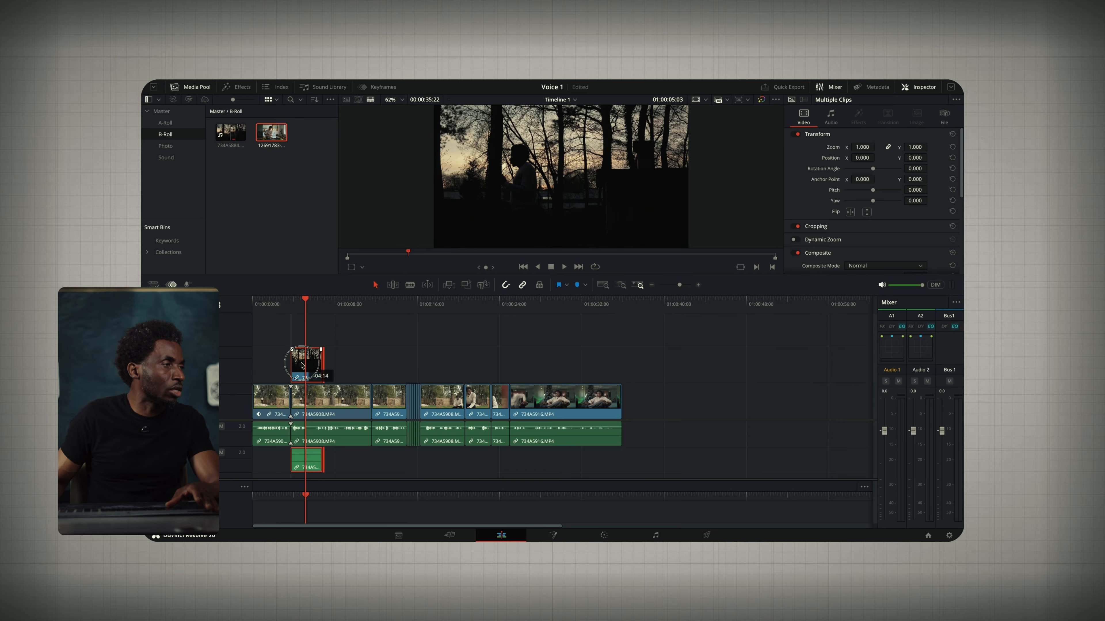
- Check the playback across the A-roll cut and shift the B-roll with its flicker pieces earlier, to start at about 01:00:03:10
left_click(280, 317)
key("space")
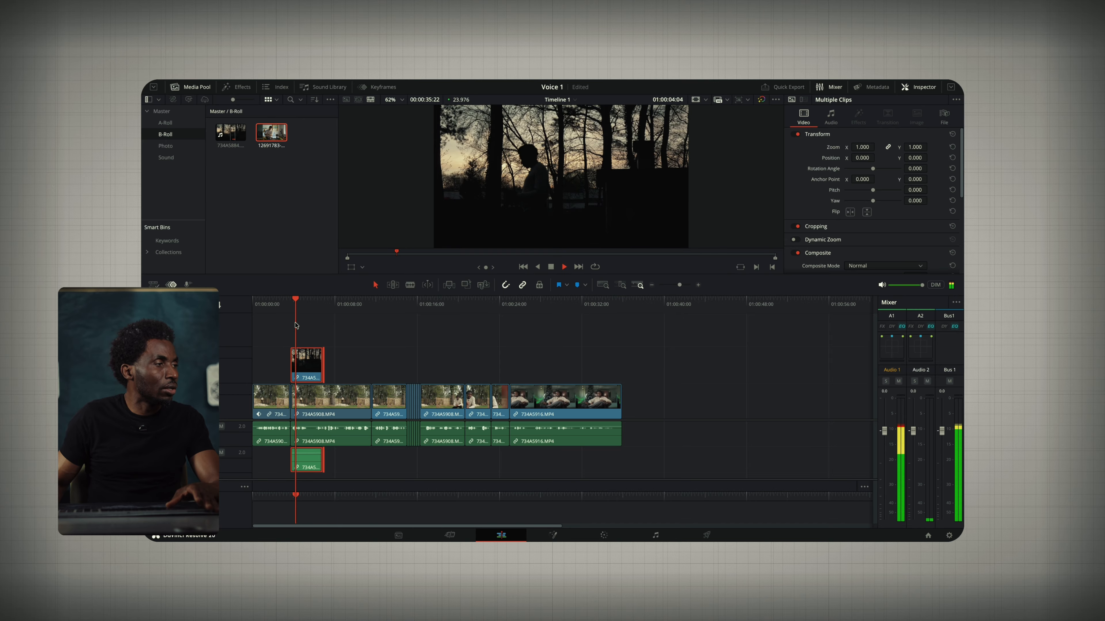
key("space")
key("super+equal")
key("super+equal")
key("super+equal")
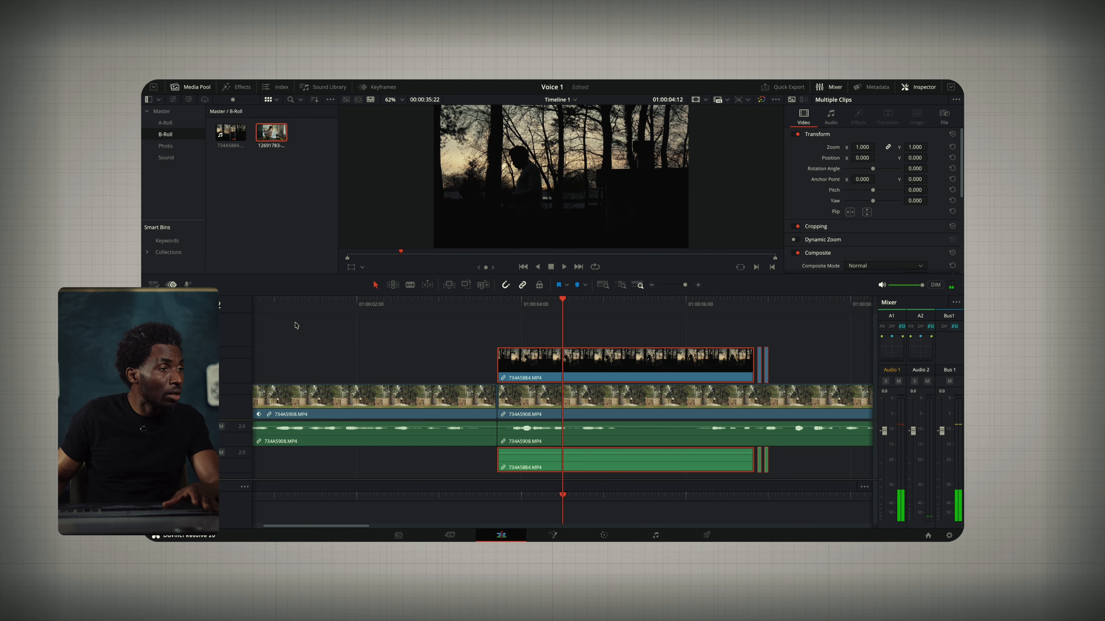
left_click_drag(598, 358, 577, 357)
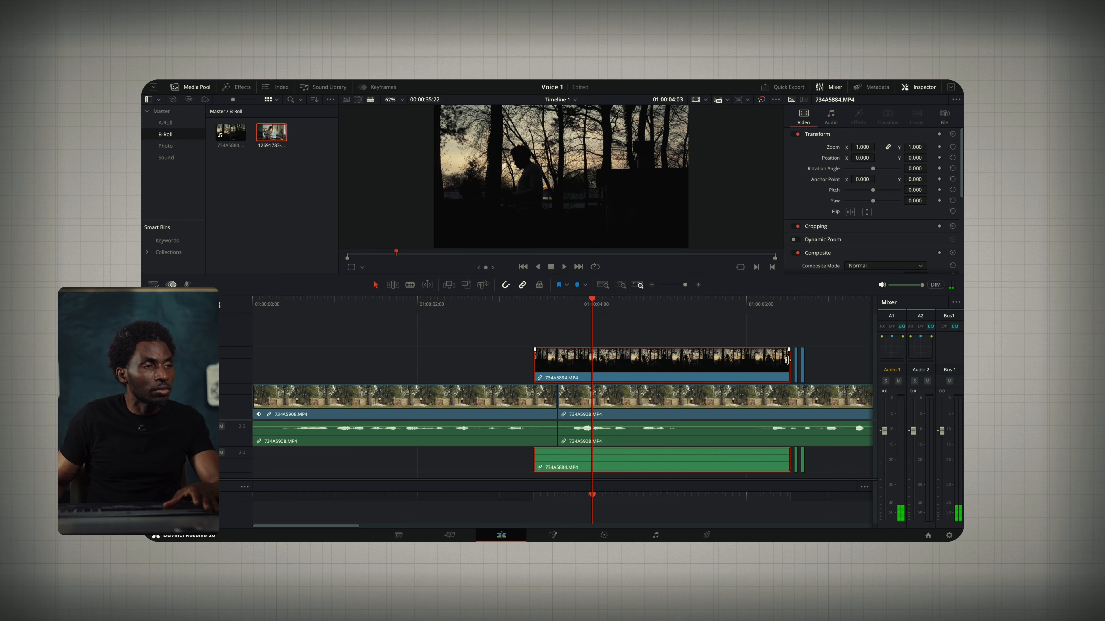
- Trim the end of the first B-roll clip to about 01:00:05:09 and move its two flicker pieces back up against it
left_click_drag(786, 359, 696, 358)
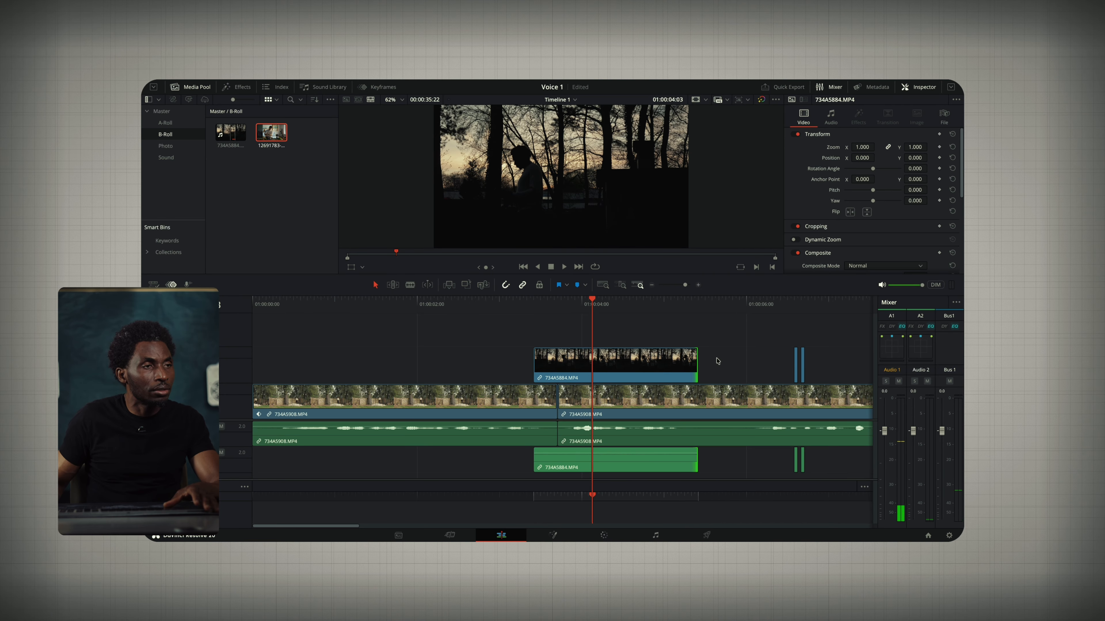
left_click_drag(767, 350, 710, 363)
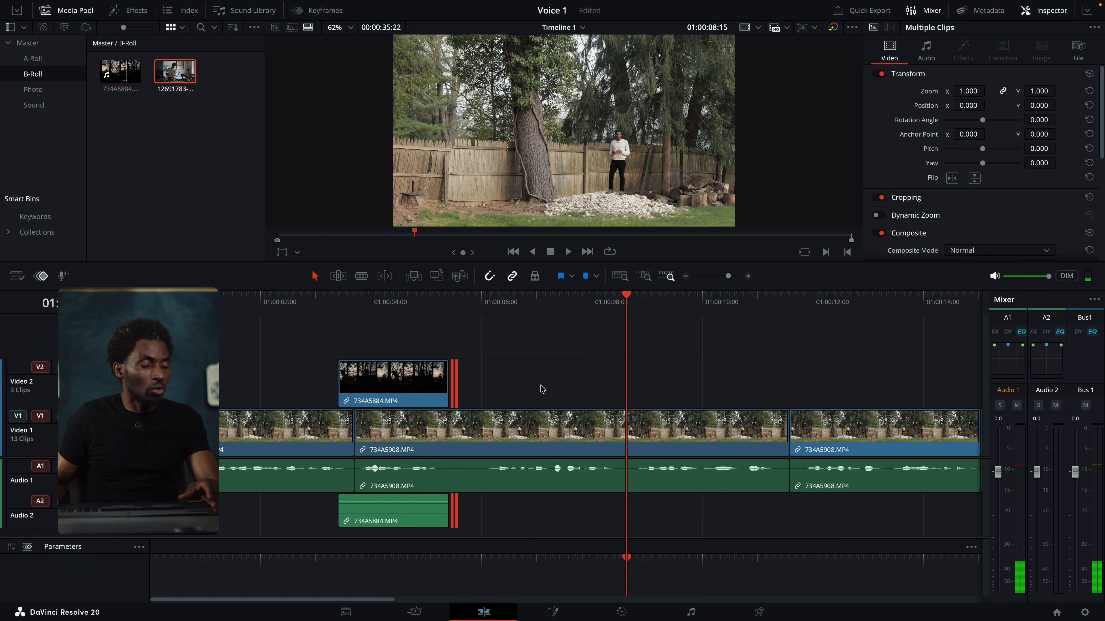
- Overlay the 12691783 cooking clip on Video 2 at 01:00:08:15 and shift it earlier to start at about 01:00:06:06
scroll(543, 388, "down", 5)
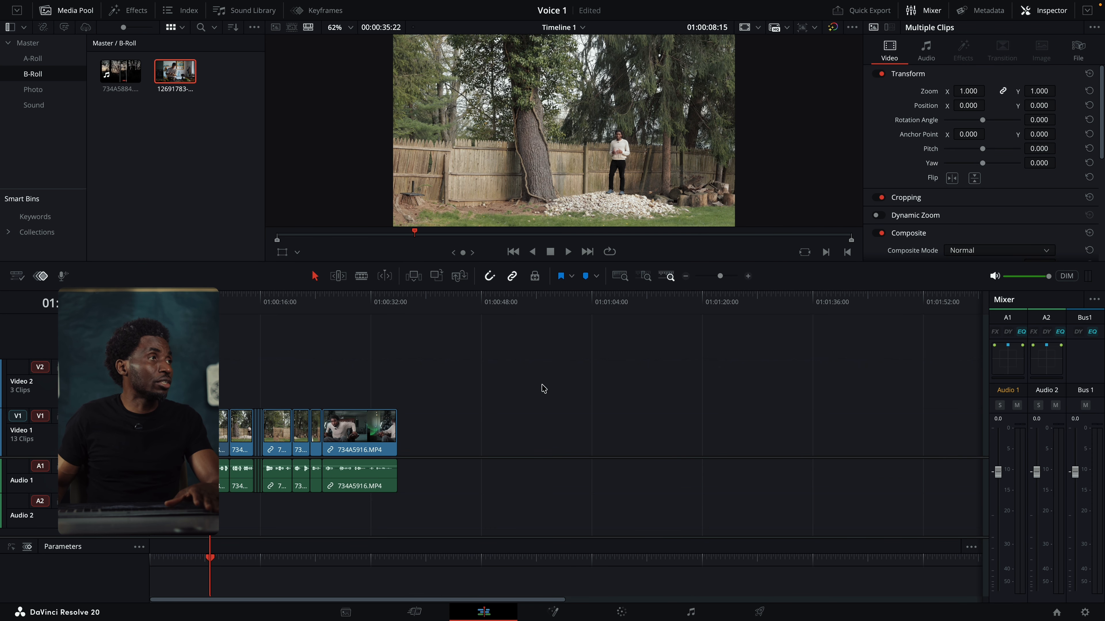
left_click_drag(181, 83, 210, 380)
key("super+equal")
key("super+equal")
key("super+equal")
key("super+equal")
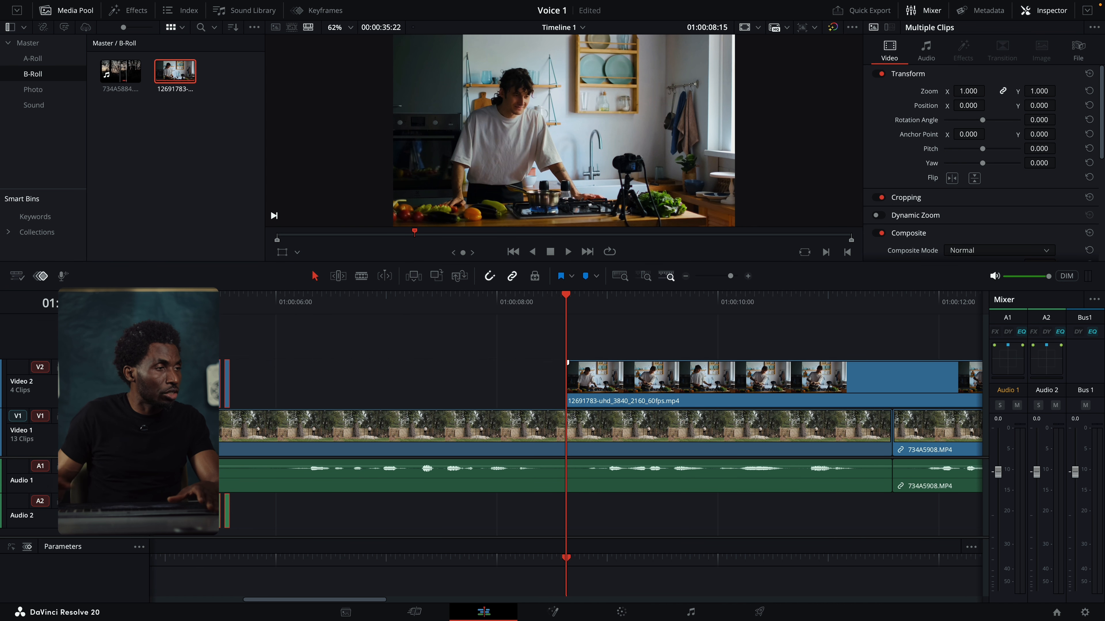
left_click_drag(697, 391, 426, 375)
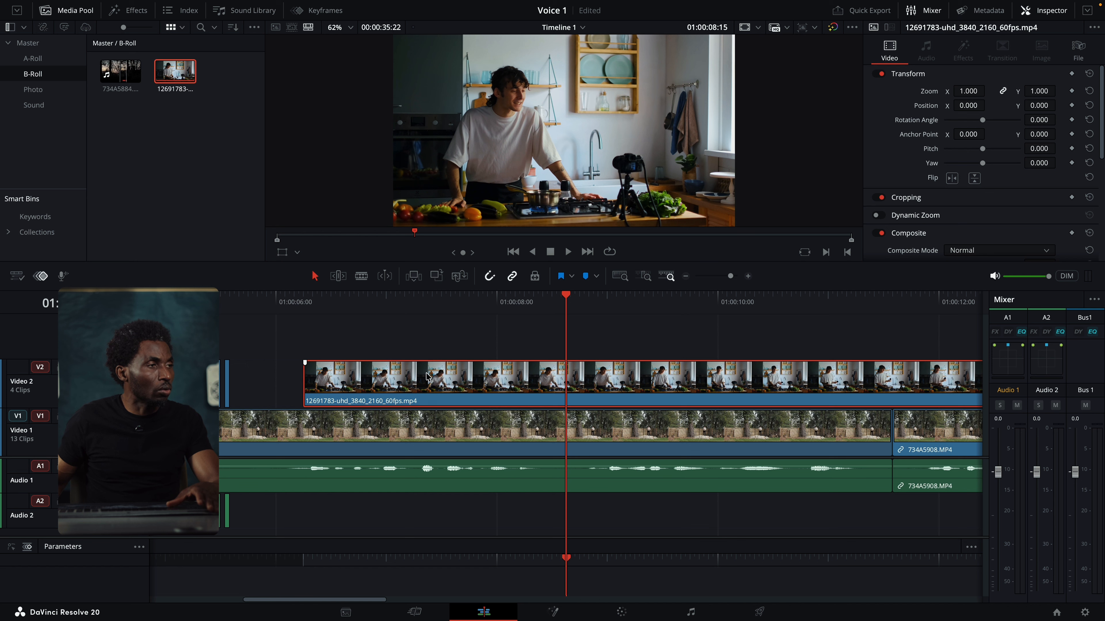
- Shorten and reposition the cooking B-roll so it spans from about 01:00:07:13 to the A-roll cut at 01:00:11:14
key("space")
key("super+minus")
key("super+minus")
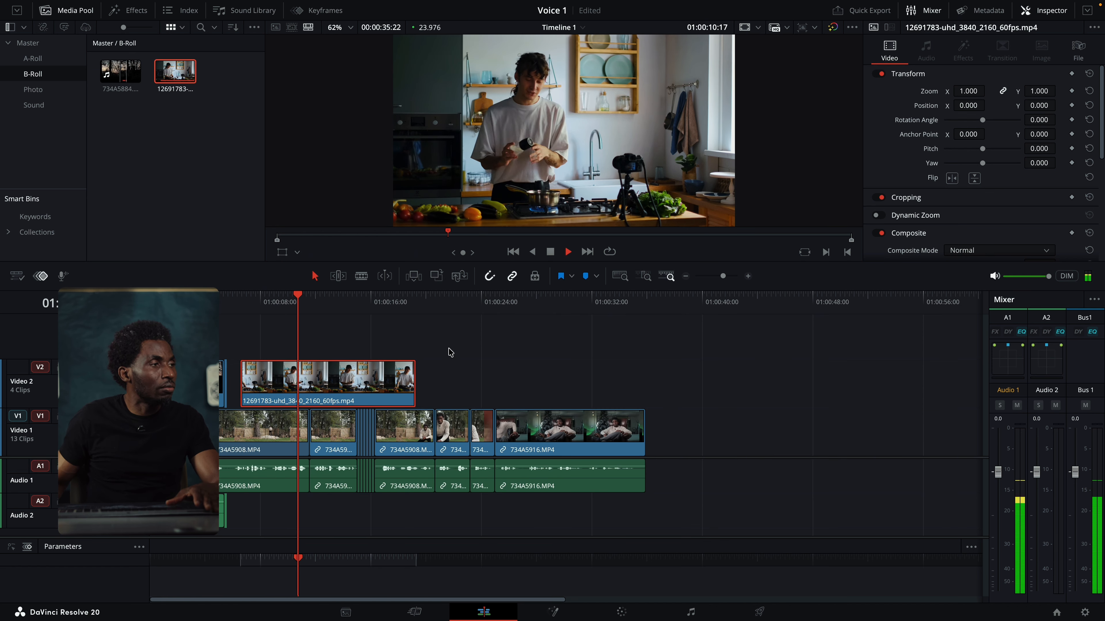
key("space")
left_click_drag(319, 304, 272, 303)
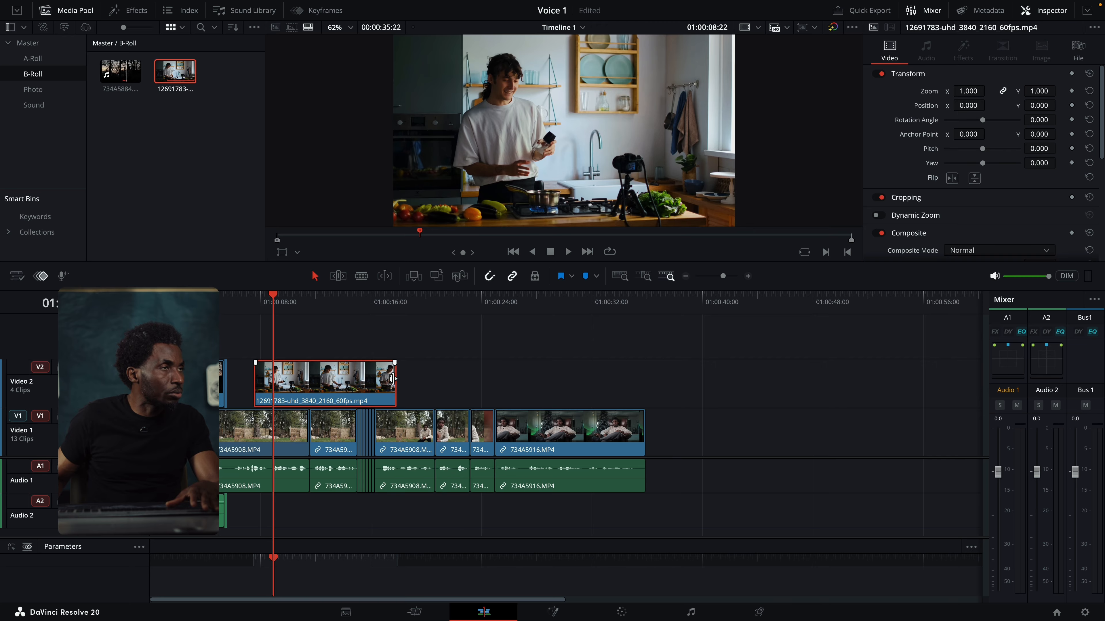
left_click_drag(392, 379, 311, 354)
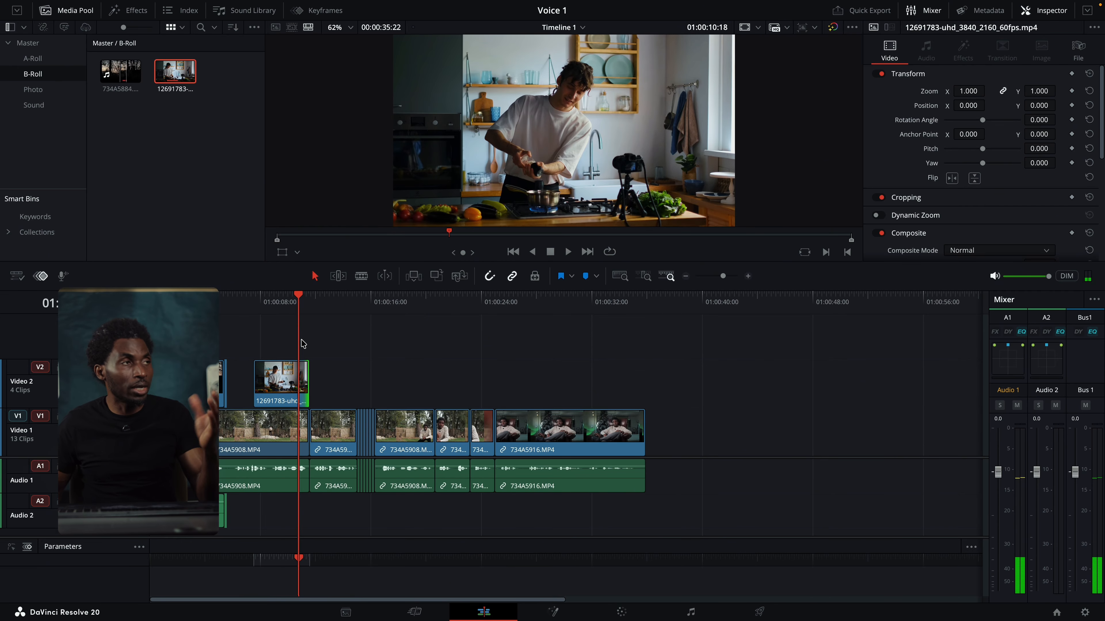
- Split the cooking B-roll at 01:00:08:16 and delete the part before the cut, keeping the gap
left_click_drag(288, 303, 272, 304)
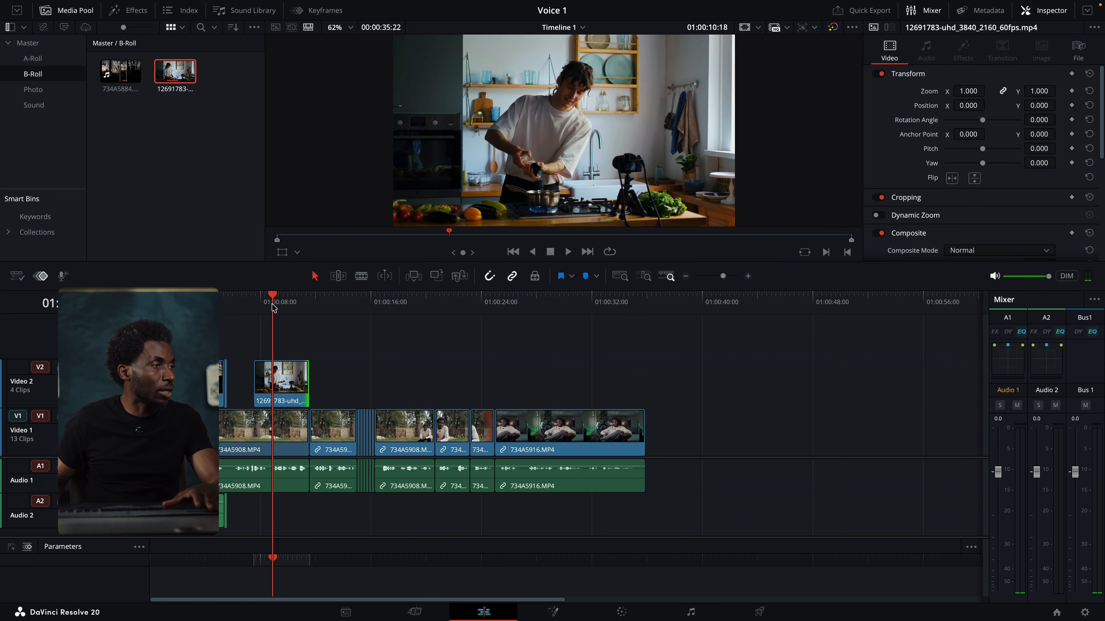
key("super+equal")
key("super+equal")
key("super+equal")
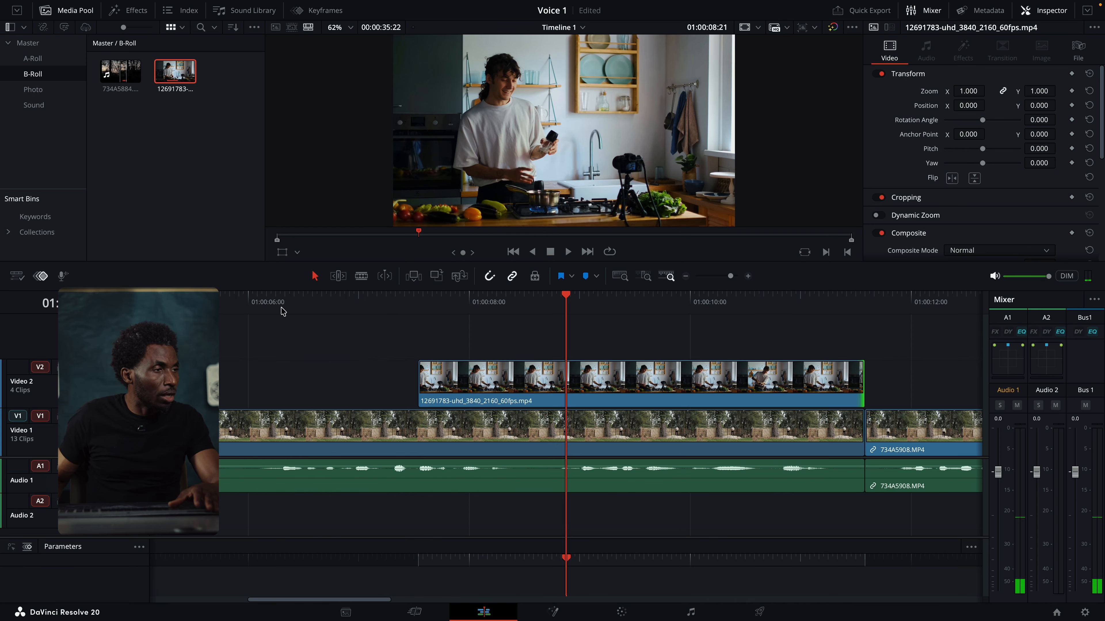
left_click(543, 301)
key("ctrl+b")
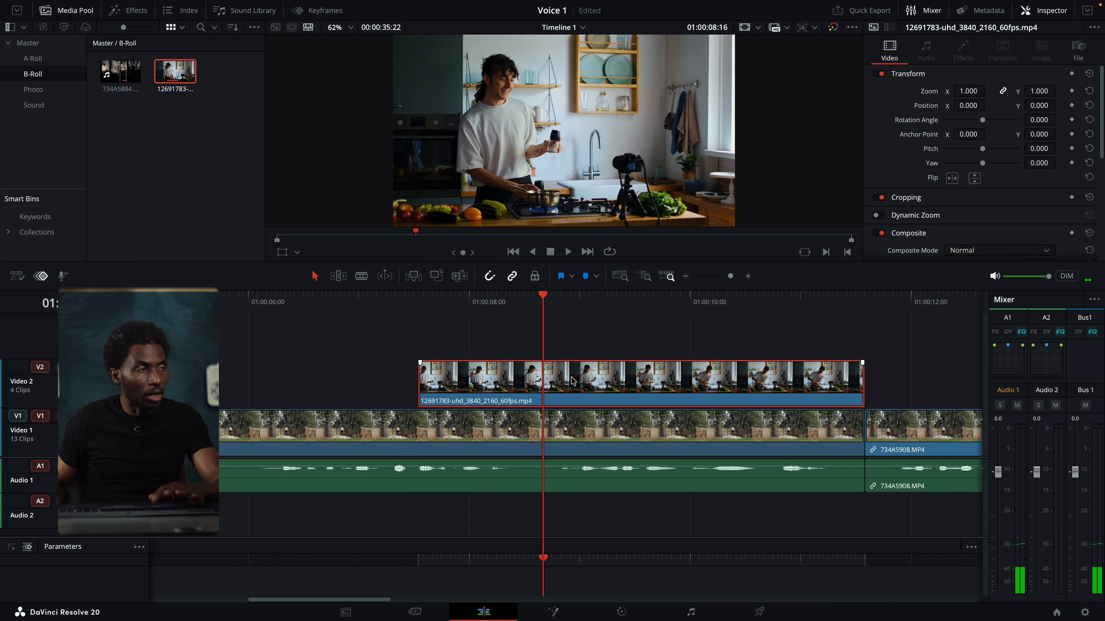
left_click(490, 386)
key("BackSpace")
mouse_move(641, 382)
left_mouse_down()
mouse_move(616, 382)
mouse_move(640, 382)
left_mouse_up()
key("space")
- Split the last four frames of the cooking B-roll into single-frame pieces, from 01:00:11:13 back to 01:00:11:10
left_click(865, 305)
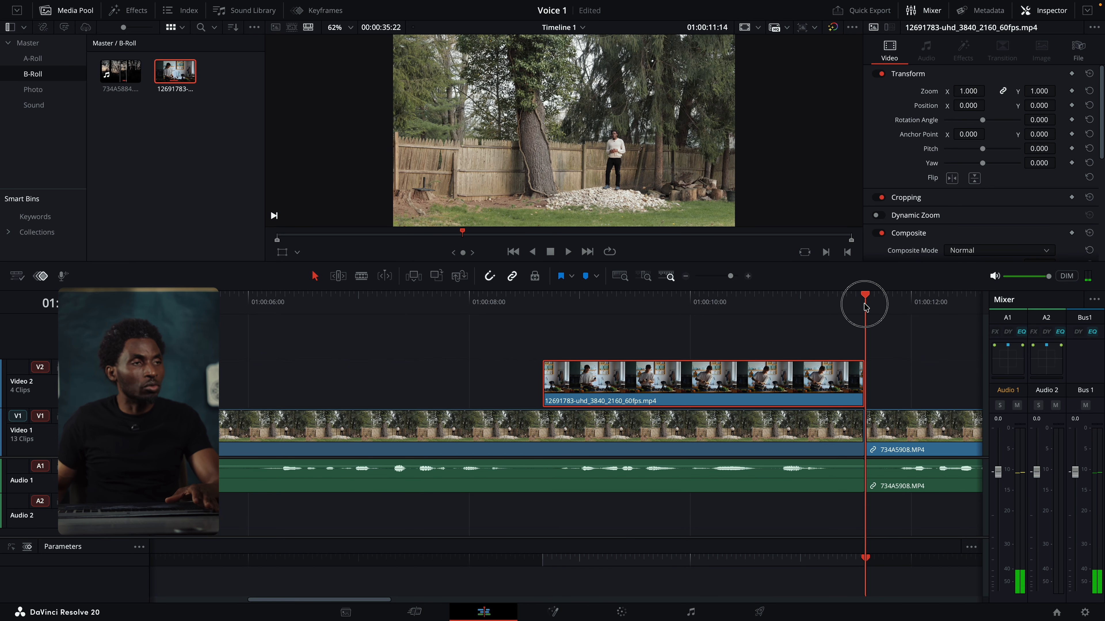
key("Left")
key("Left")
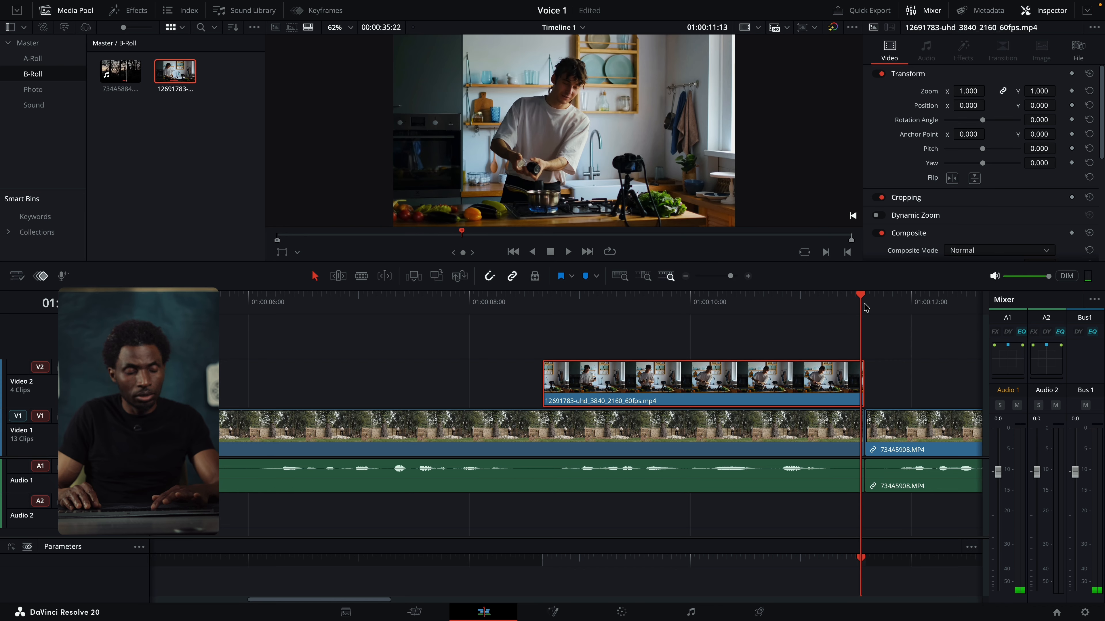
key("ctrl+b")
key("Left")
key("ctrl+b")
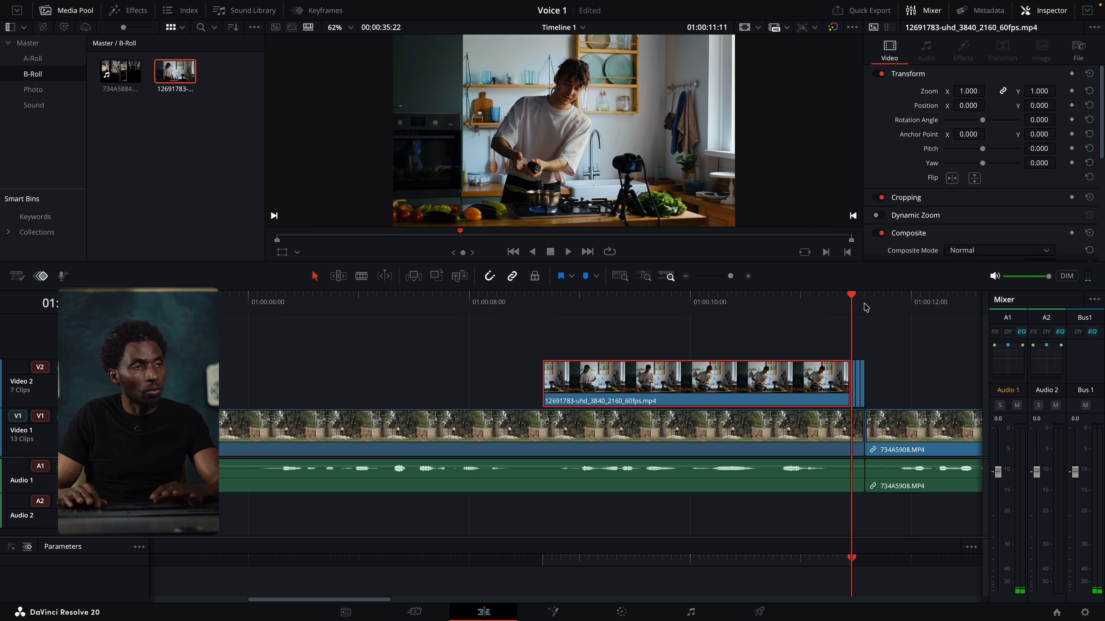
key("Left")
key("ctrl+b")
key("ctrl+equal")
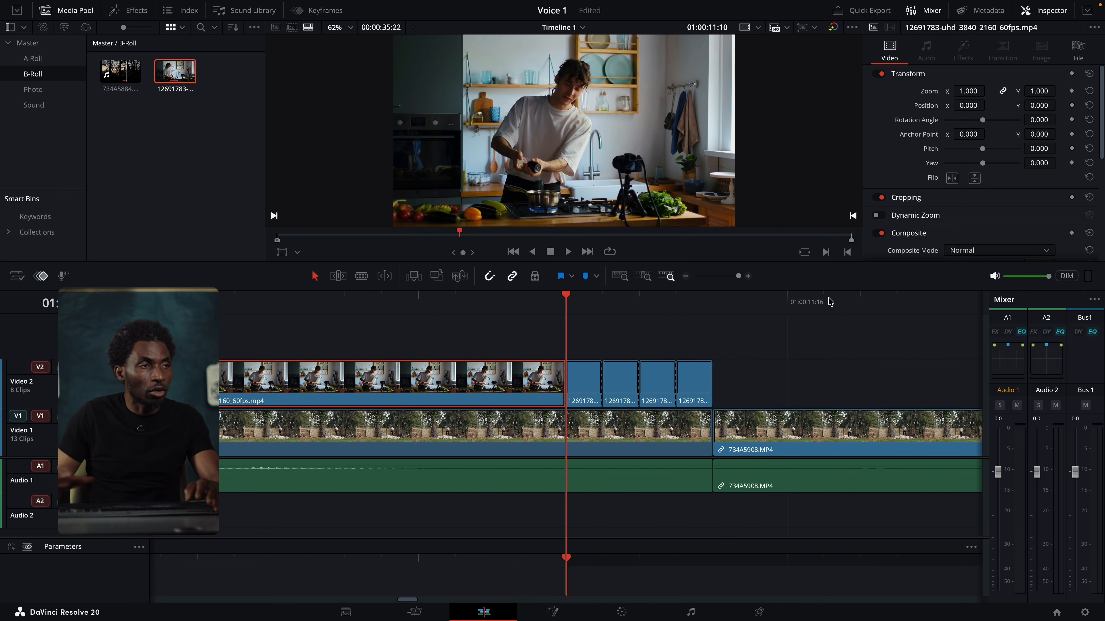
- Delete the first and third single-frame pieces of the cooking B-roll, keeping the gaps, and play back the flicker at its end
left_click(657, 376)
left_click(589, 373, "ctrl")
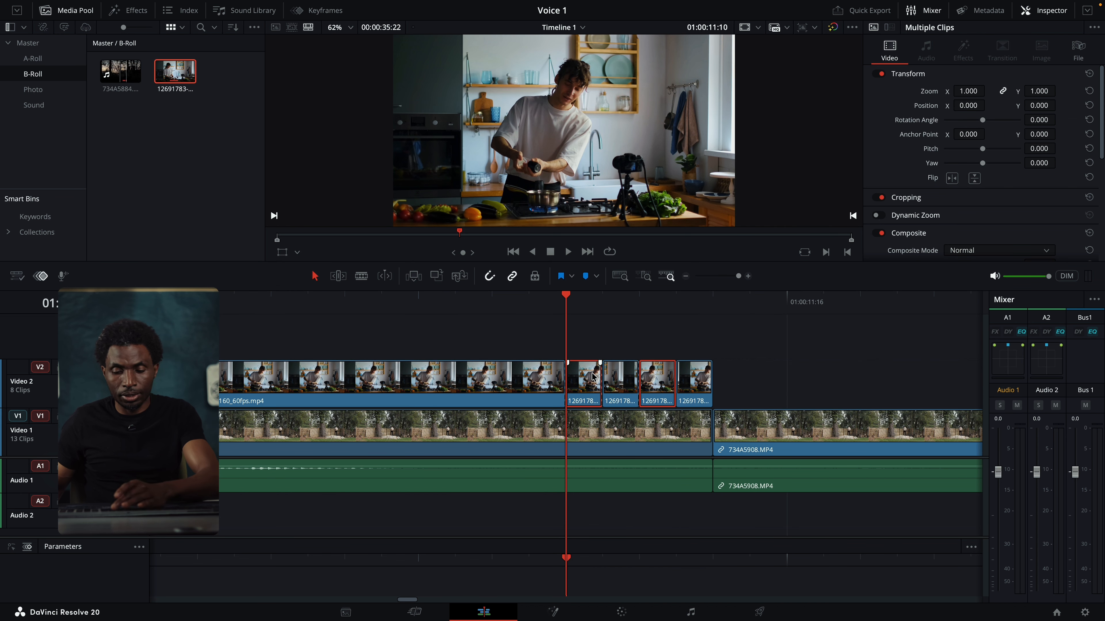
key("BackSpace")
key("ctrl+minus")
left_click(543, 301)
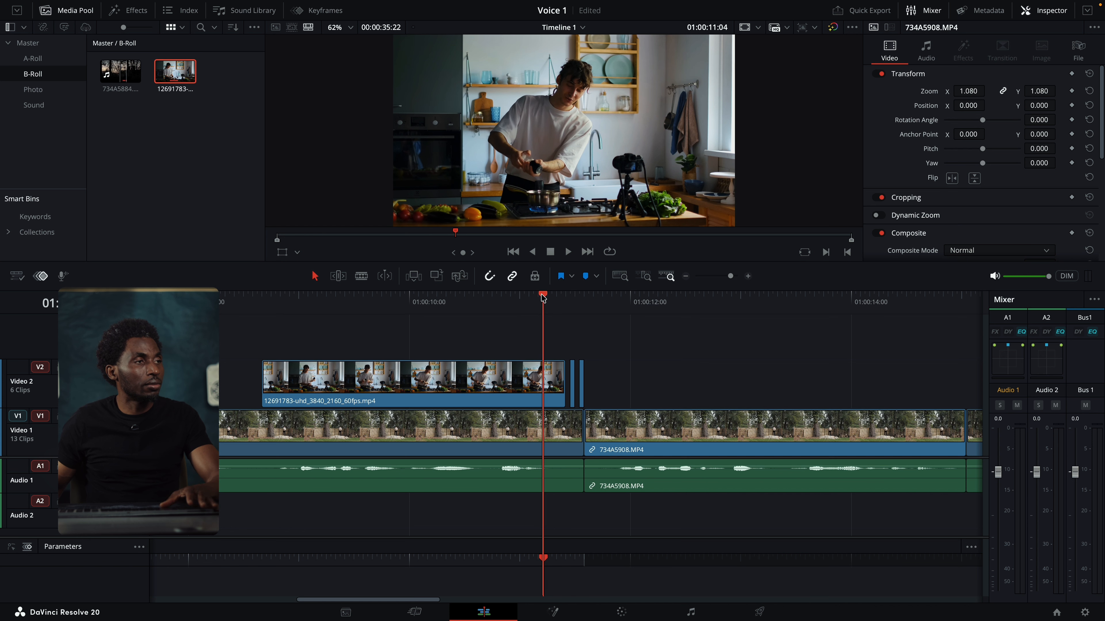
key("space")
key("space")
left_click(552, 304)
key("space")
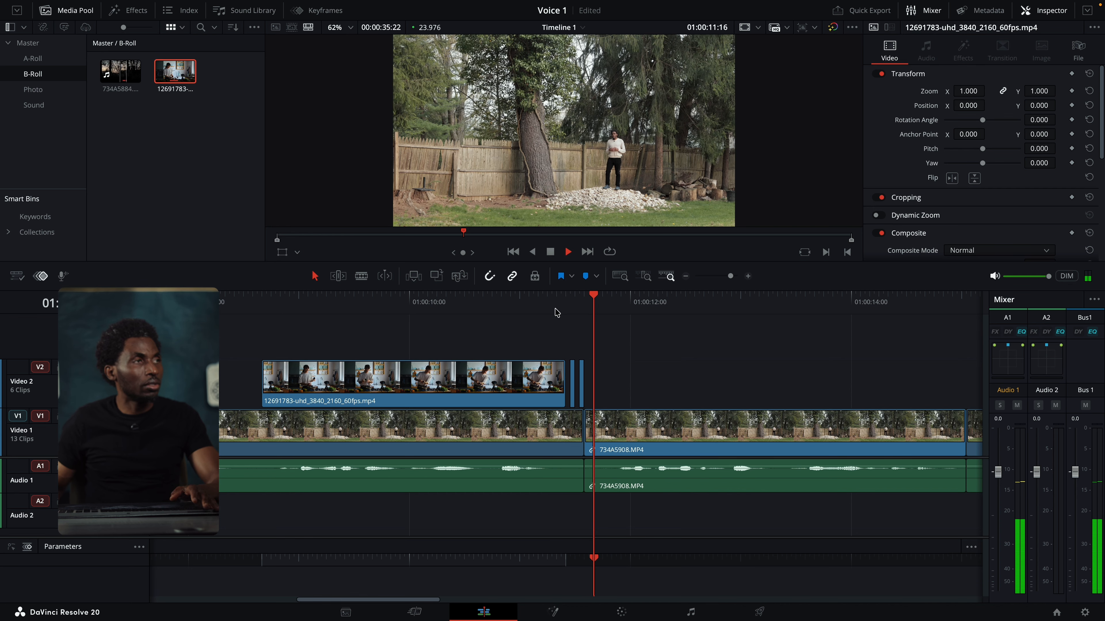
key("ctrl+minus")
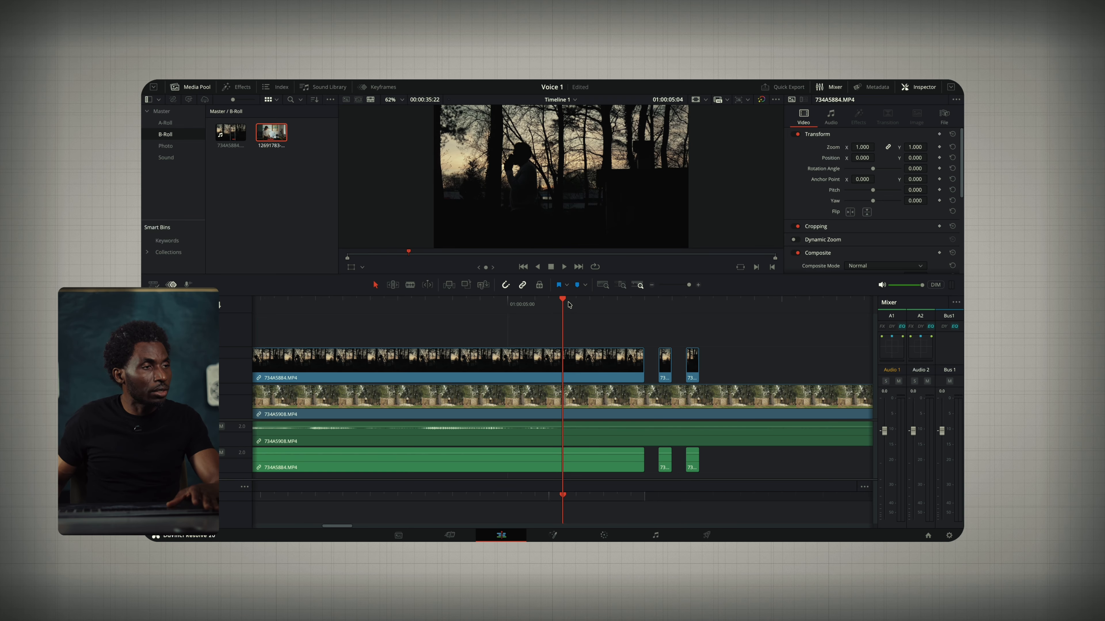
- Split the A-roll beneath the first B-roll's flicker and apply the Invert Color effect to the short A-roll piece under each flicker
left_click_drag(579, 302, 643, 316)
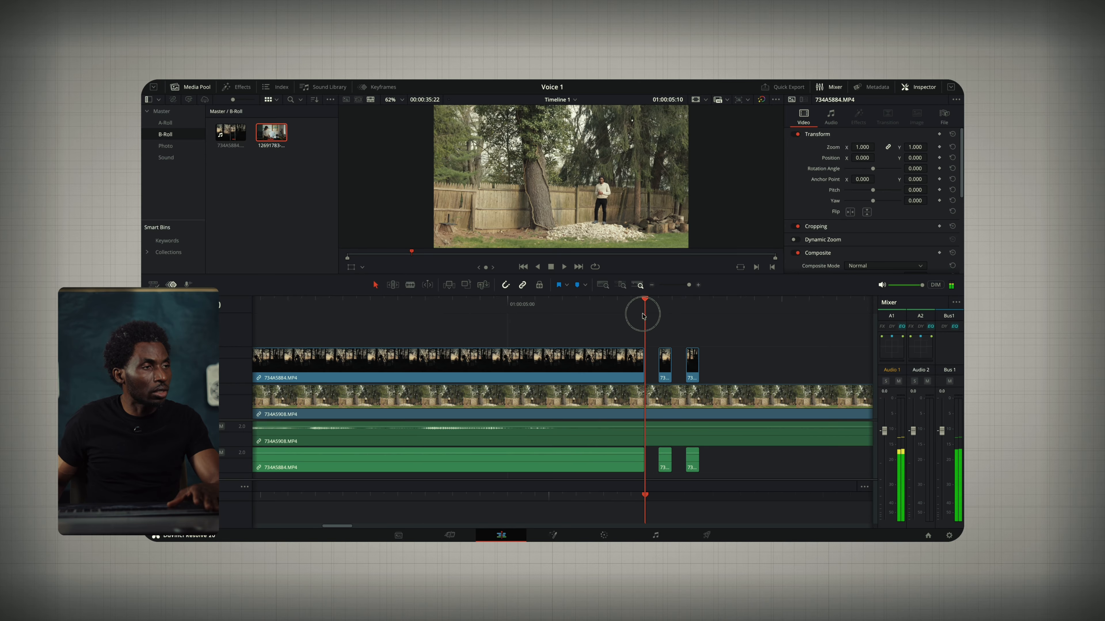
left_click(661, 404)
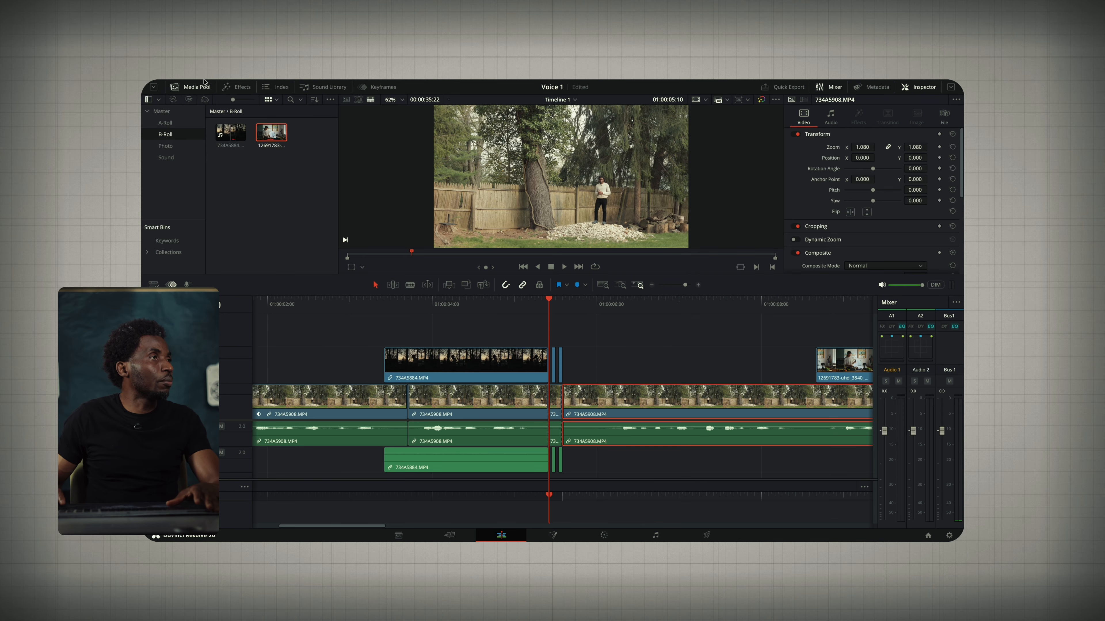
left_click(237, 86)
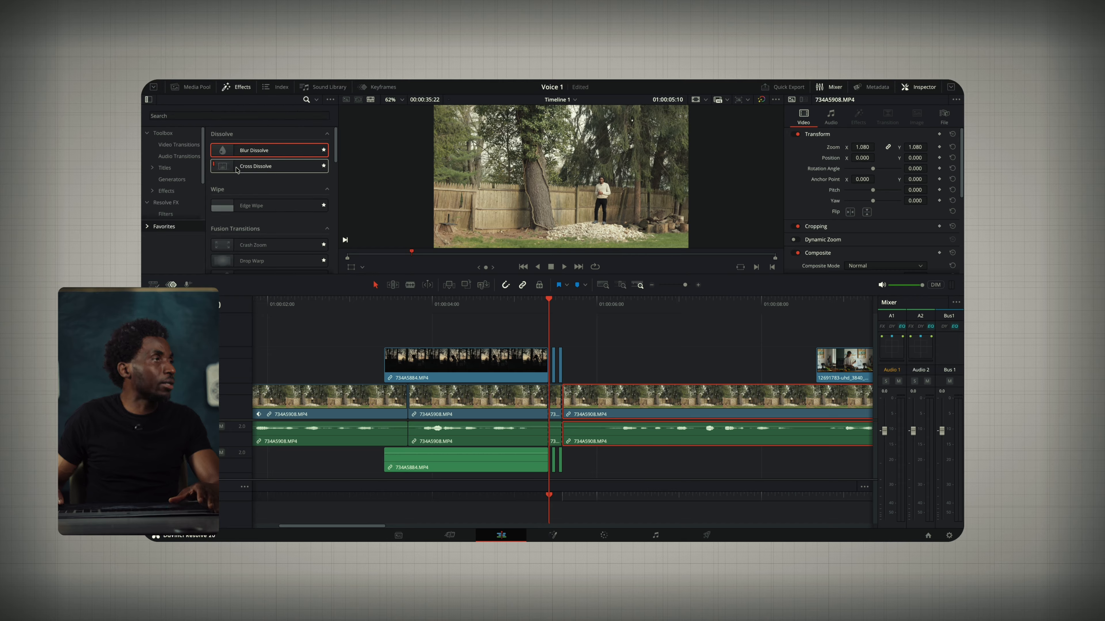
scroll(304, 232, "down", 3)
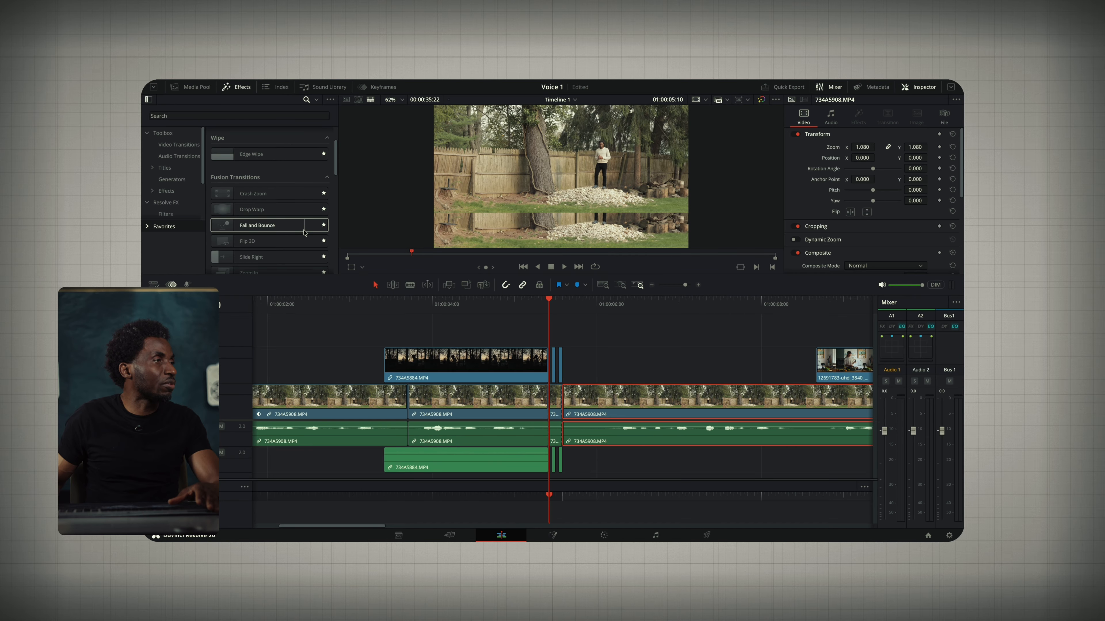
scroll(304, 233, "down", 4)
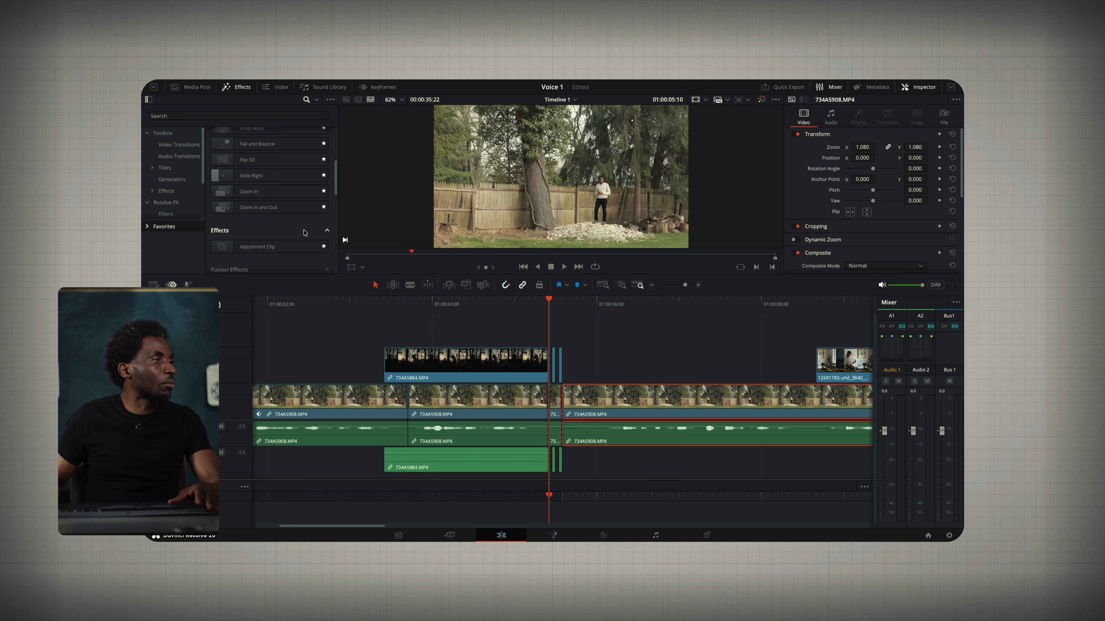
scroll(278, 224, "down", 3)
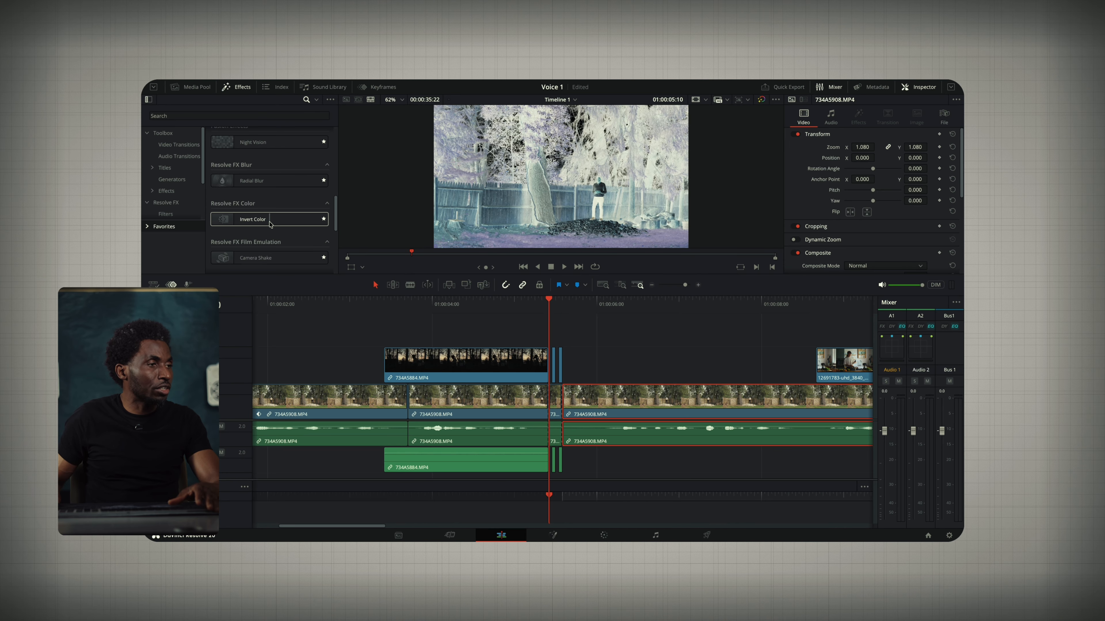
left_click_drag(269, 224, 493, 369)
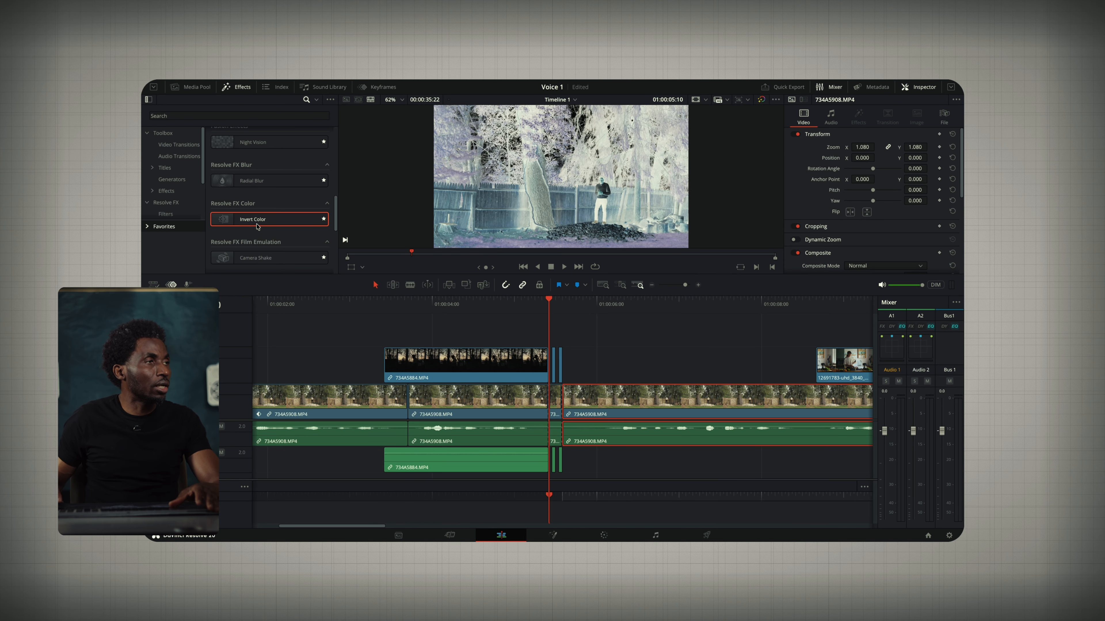
left_click_drag(257, 226, 814, 403)
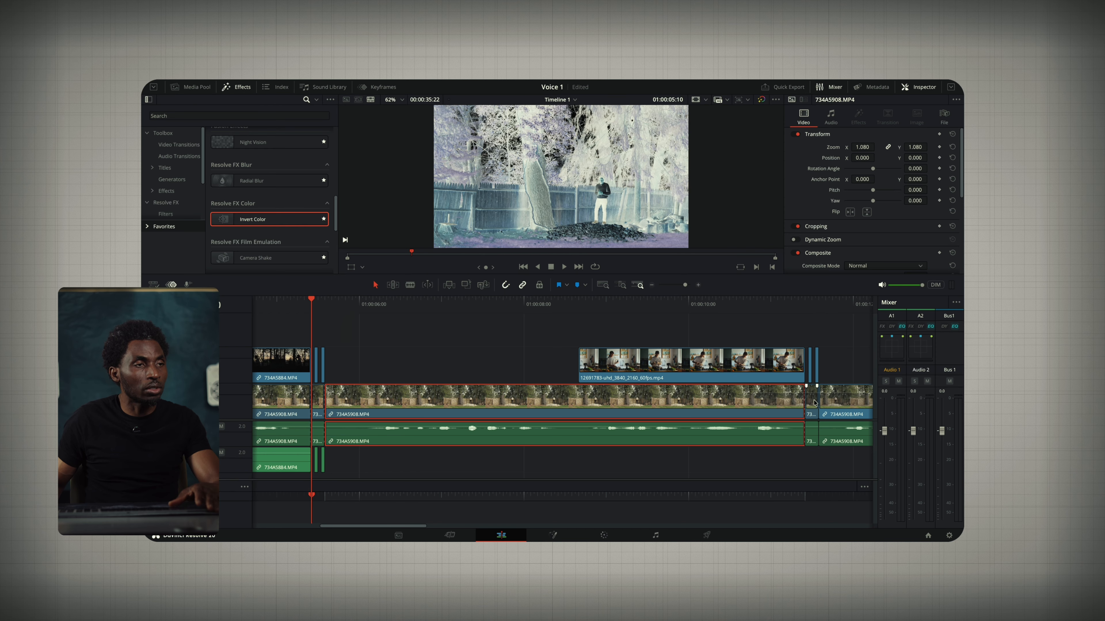
- Play back the first B-roll's flicker transition with the inverted A-roll frames
scroll(726, 419, "left", 4)
left_click(442, 301)
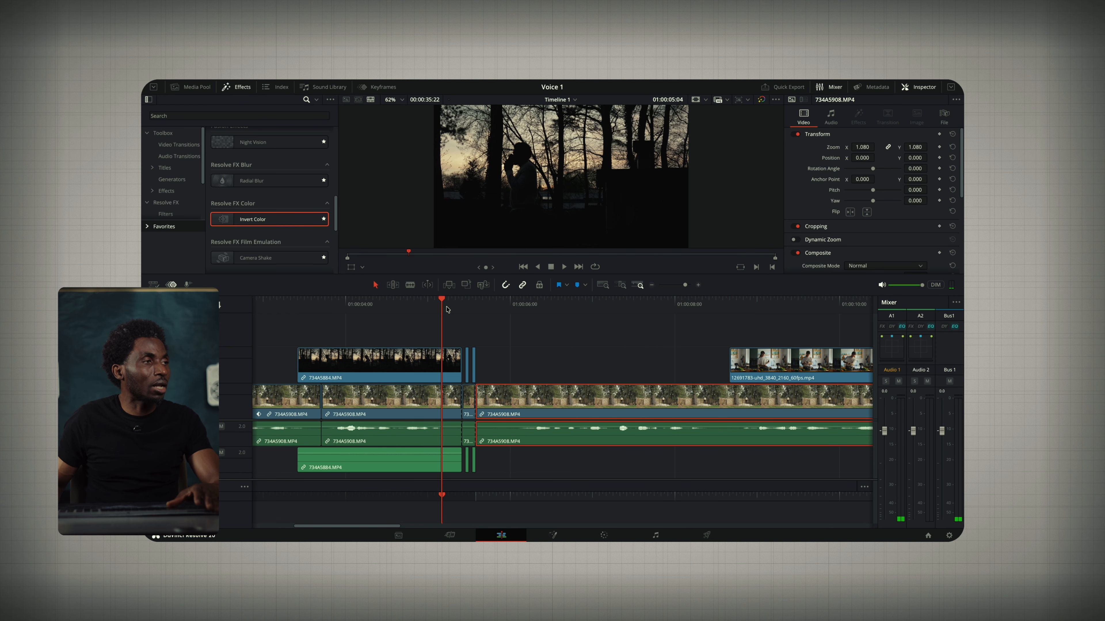
key("space")
left_click(449, 304)
key("space")
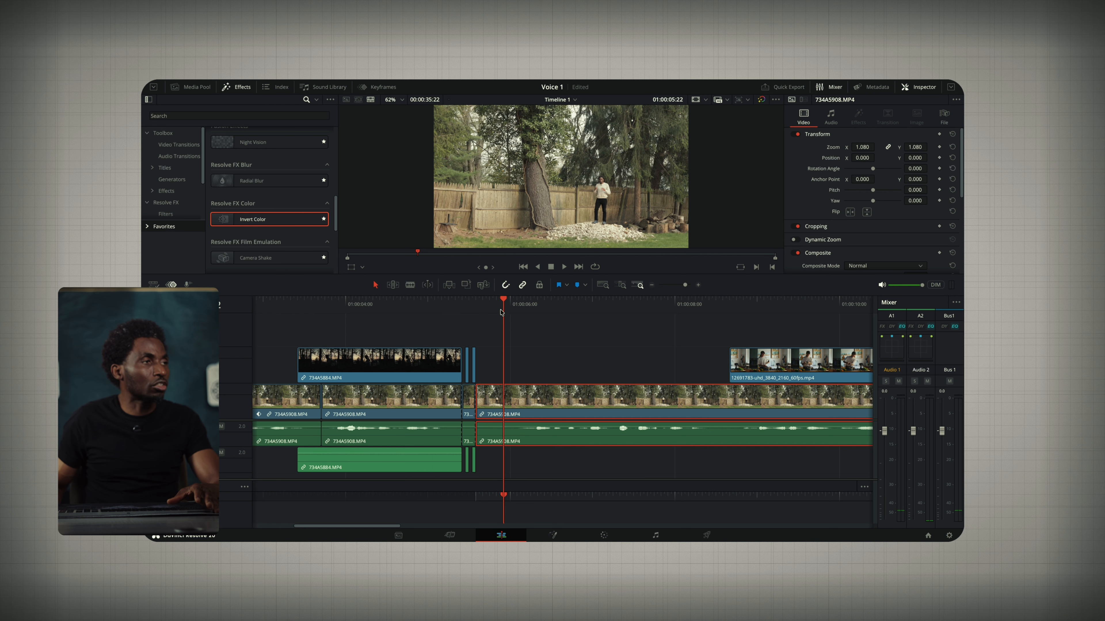
left_click_drag(472, 306, 455, 312)
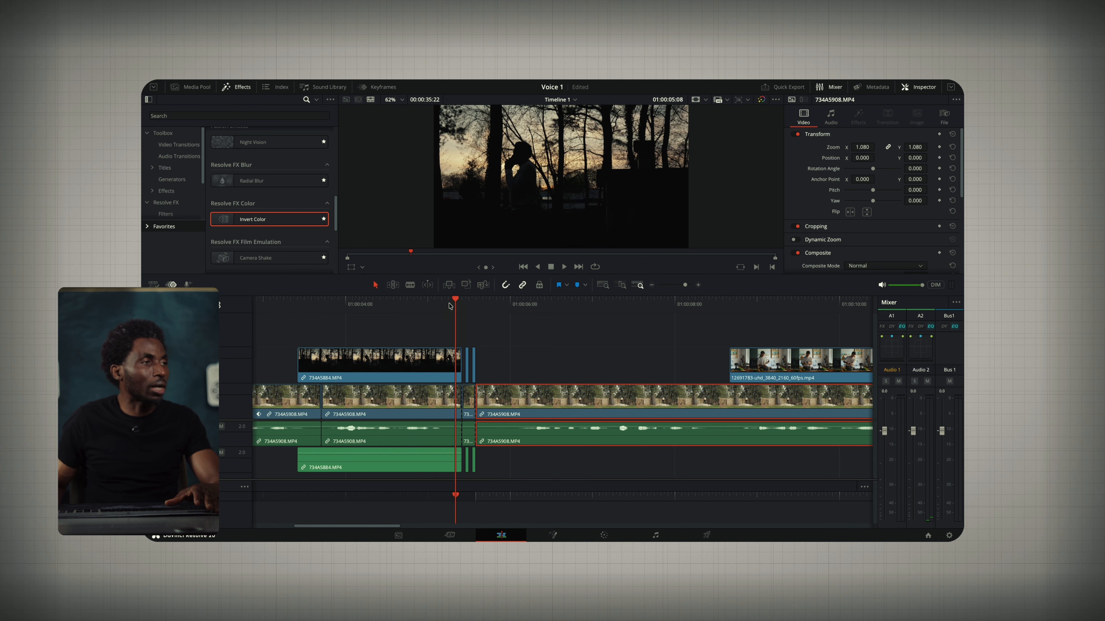
- Turn off Invert Blue in the Invert Color effect on the short A-roll pieces under both flickers
left_click(462, 304)
left_click(470, 401)
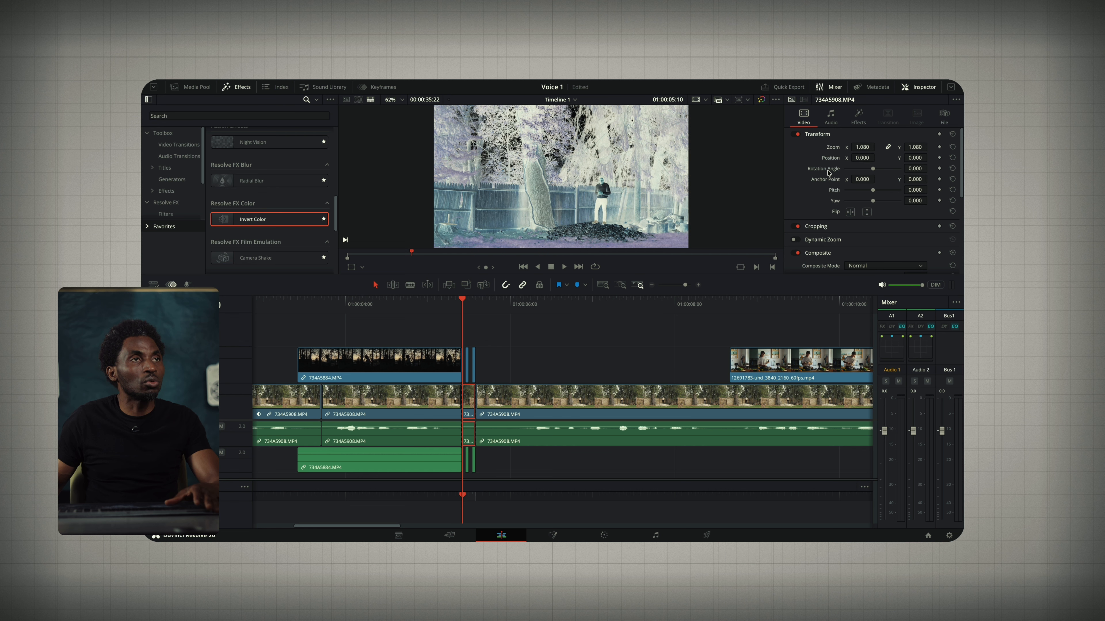
left_click(858, 120)
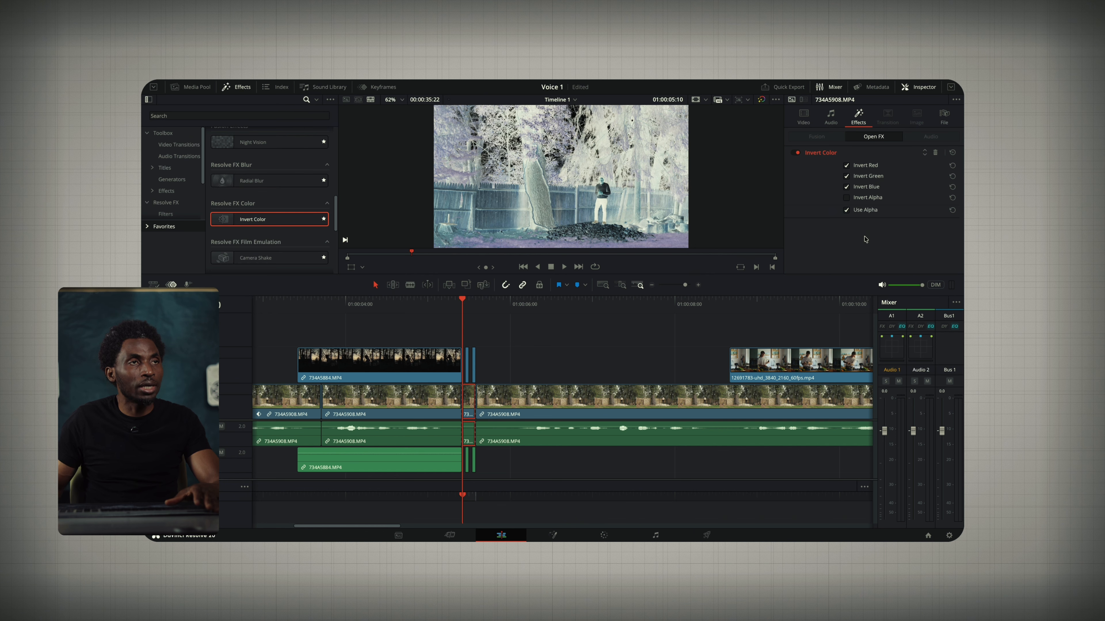
left_click(845, 187)
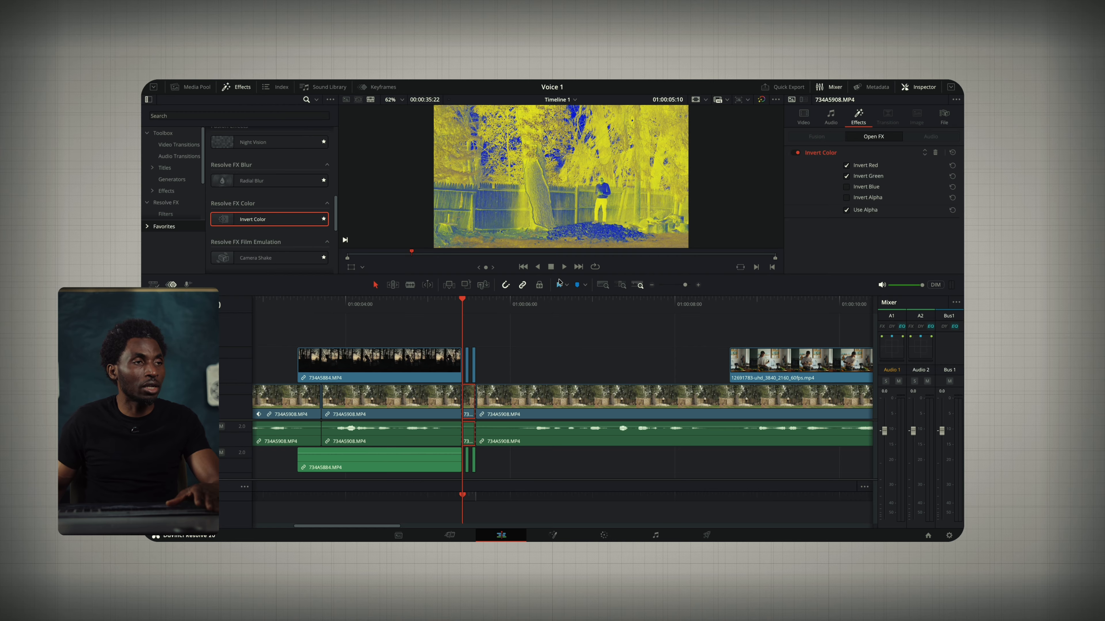
scroll(823, 403, "right", 5)
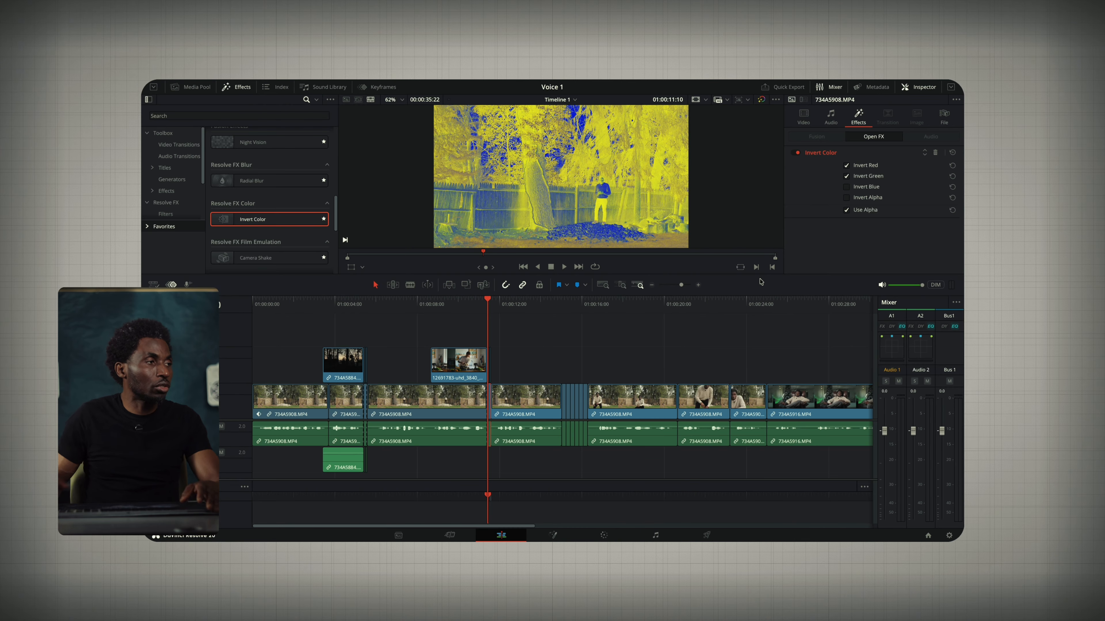
- Play back both B-roll flicker transitions to check the changed inverted colours
left_click(353, 302)
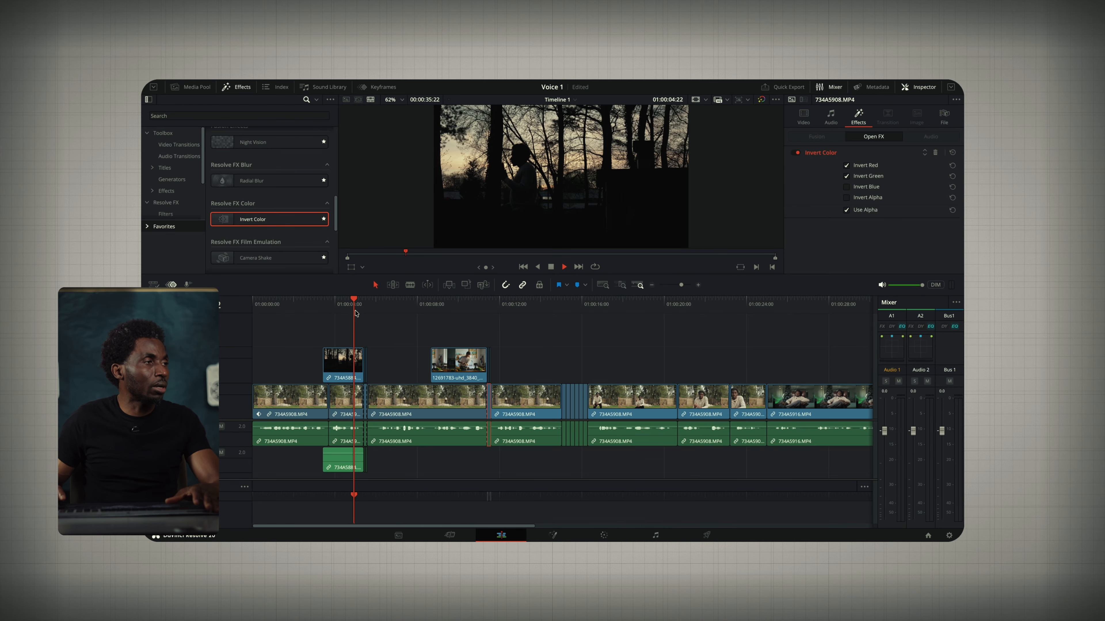
key("space")
key("space")
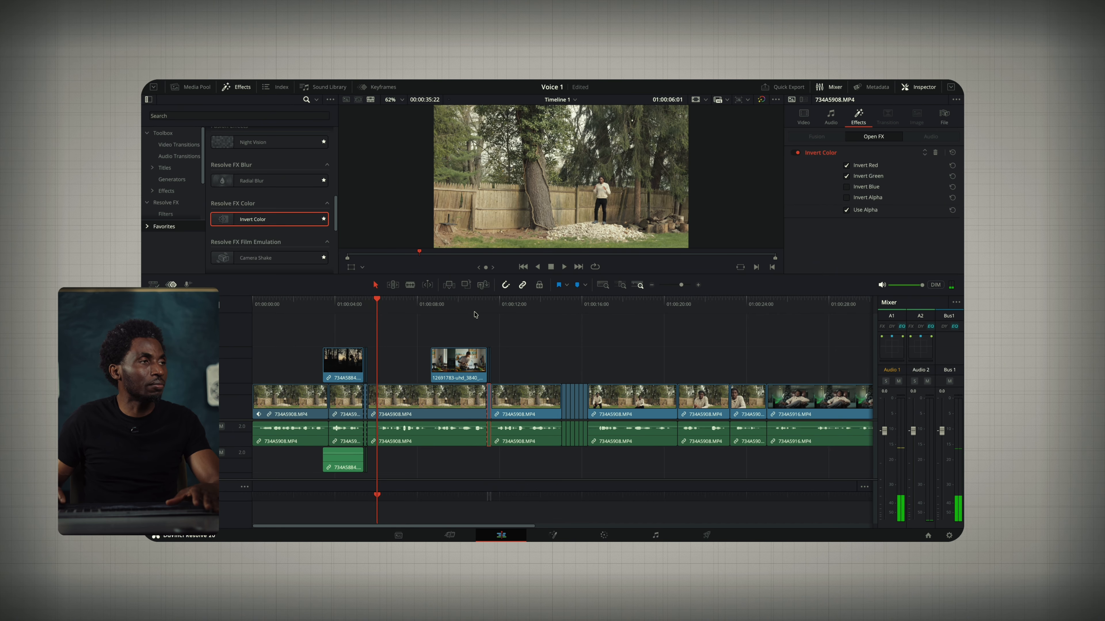
left_click(488, 305)
key("space")
key("space")
left_click(475, 303)
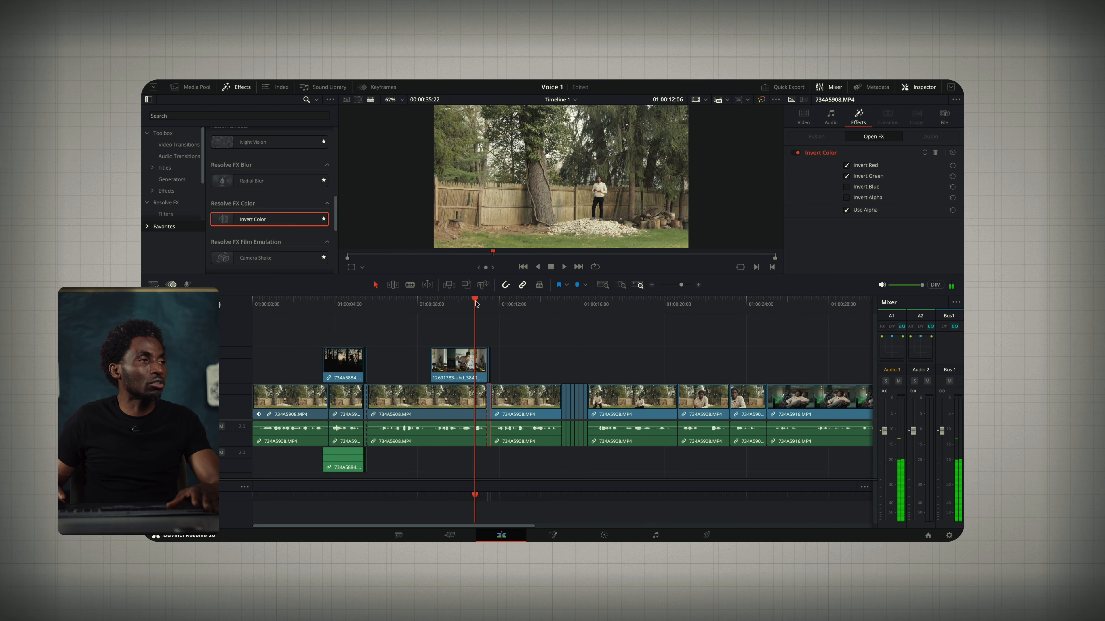
key("space")
key("space")
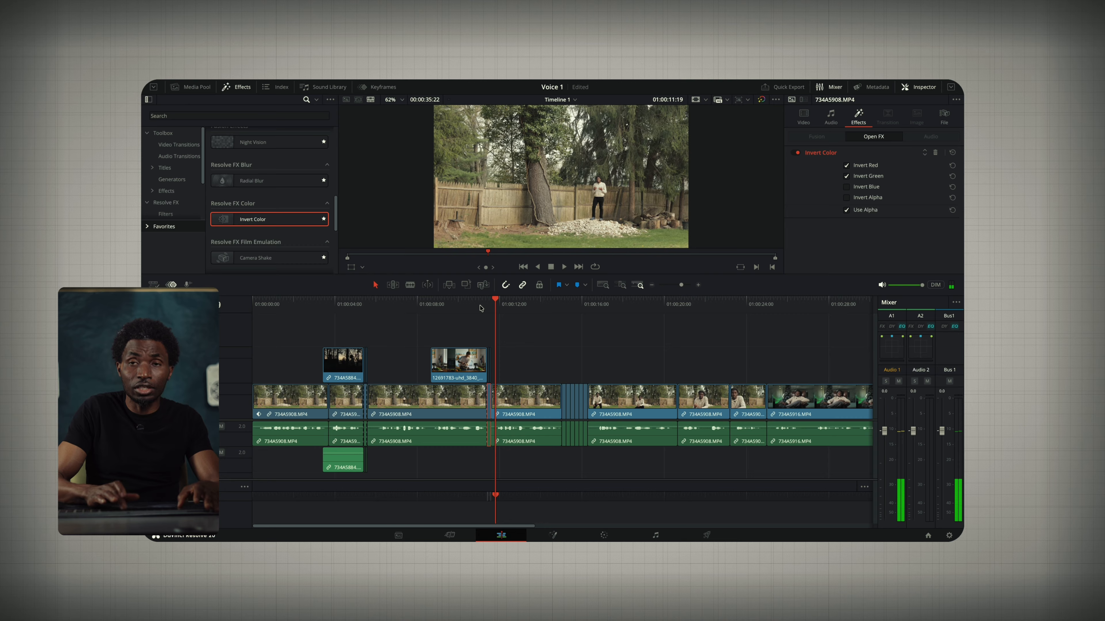
- Search the effects for "titles" and place a basic Text title on a new video track above the first B-roll clip
key("ctrl+minus")
key("ctrl+minus")
key("End")
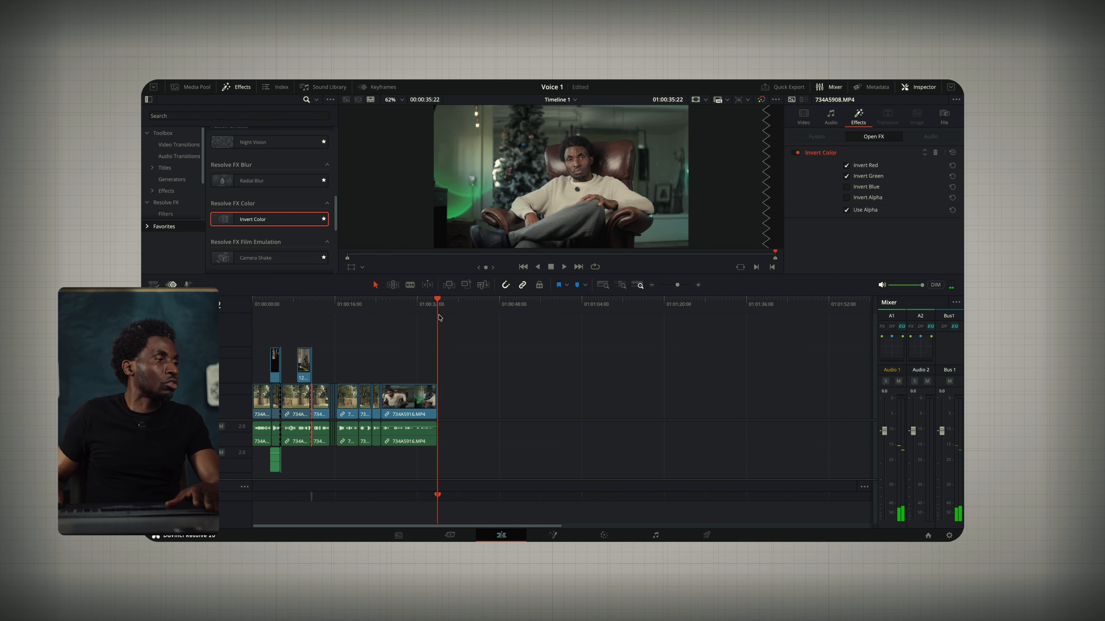
key("Home")
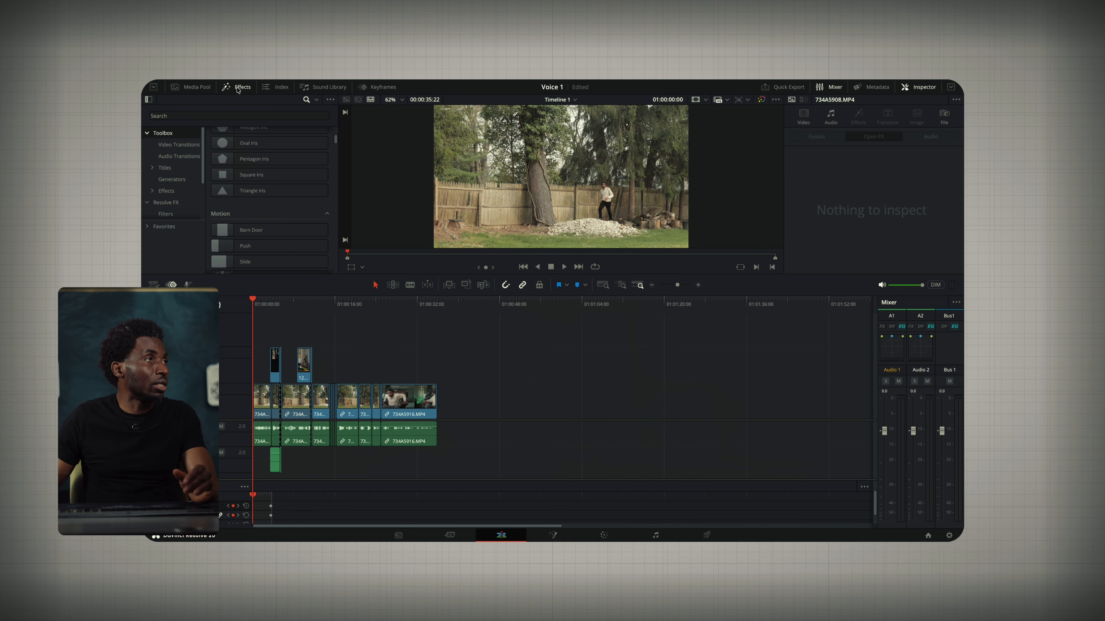
left_click(238, 88)
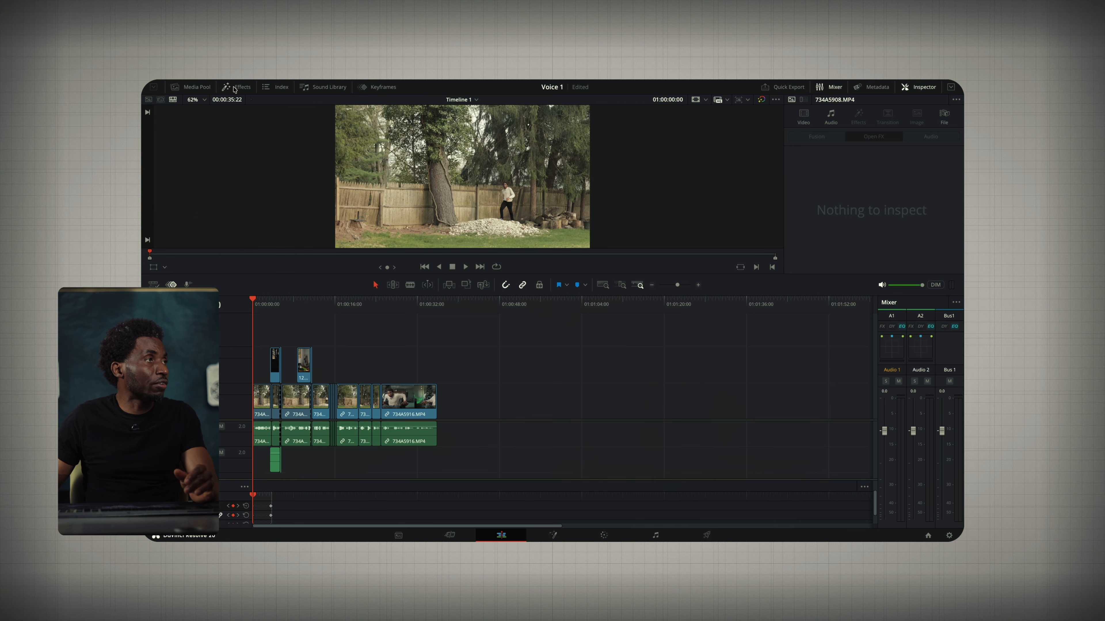
left_click(238, 88)
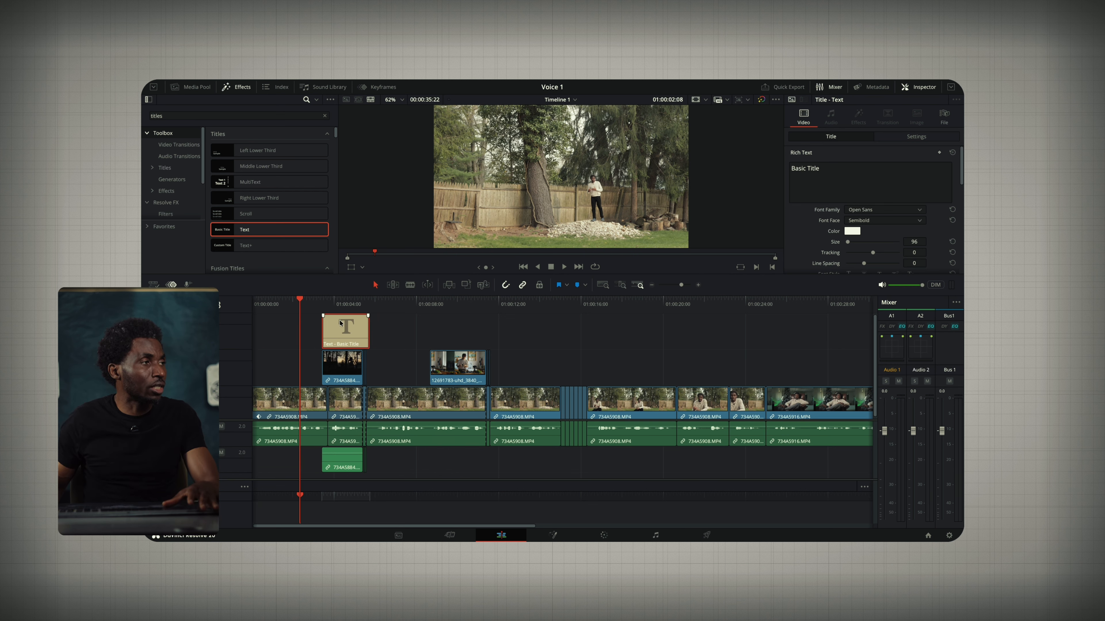
- Listen to the line under the title and replace the title text with "WHAT ARE YOU GOING TO DO WITH IT"
left_click(323, 306)
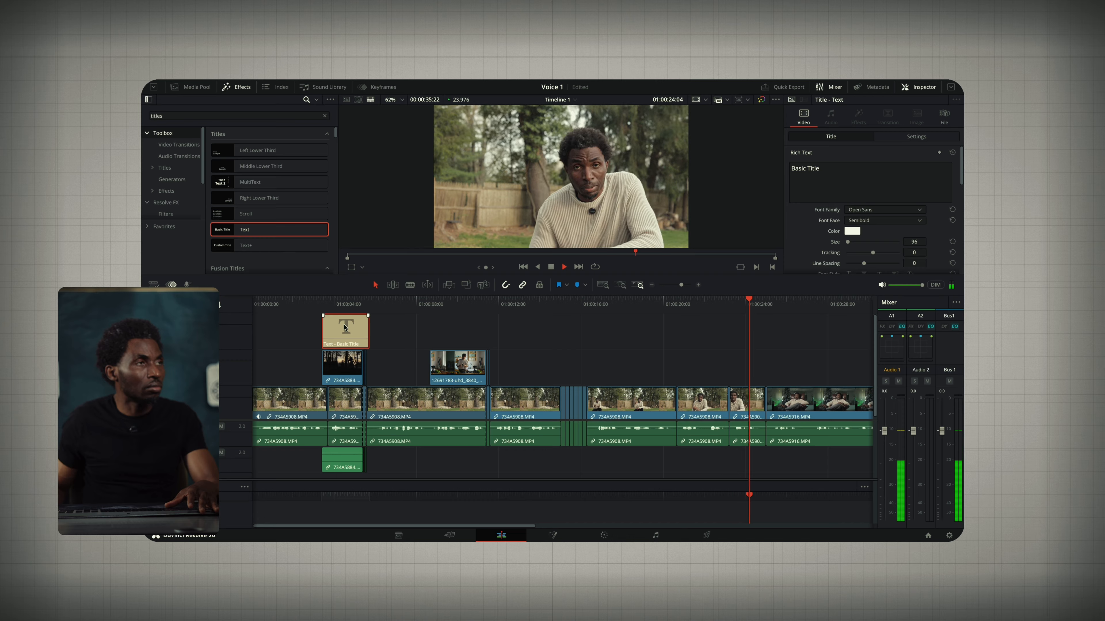
key("space")
left_click(314, 301)
left_click_drag(313, 302, 350, 302)
left_click_drag(821, 169, 762, 168)
type("WHAT ARE")
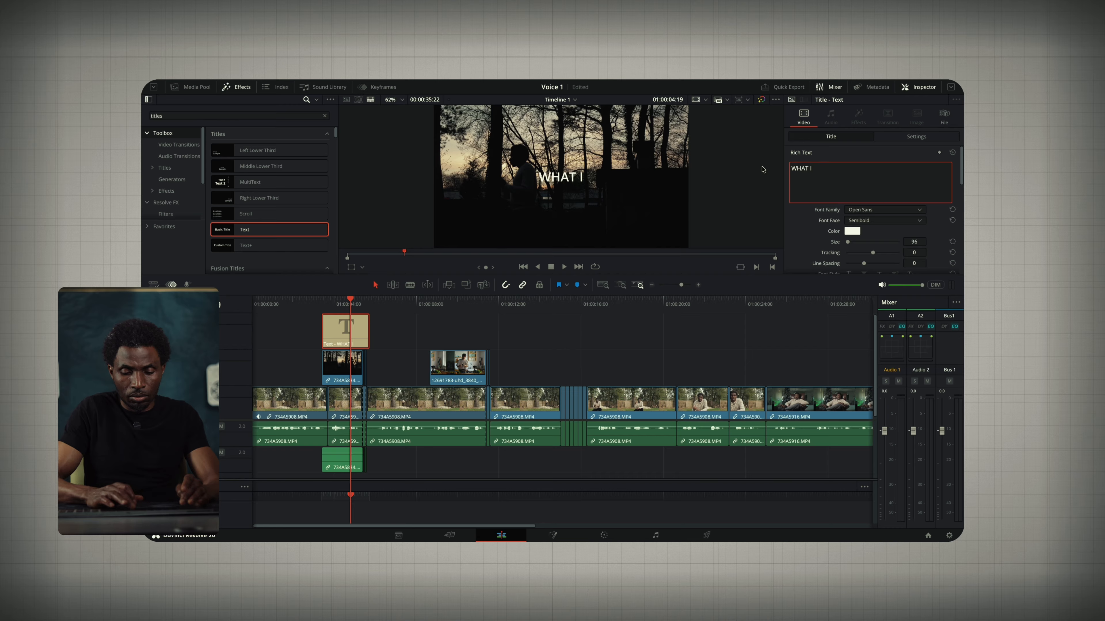
type(" YOU GOING TO DO WITH IT")
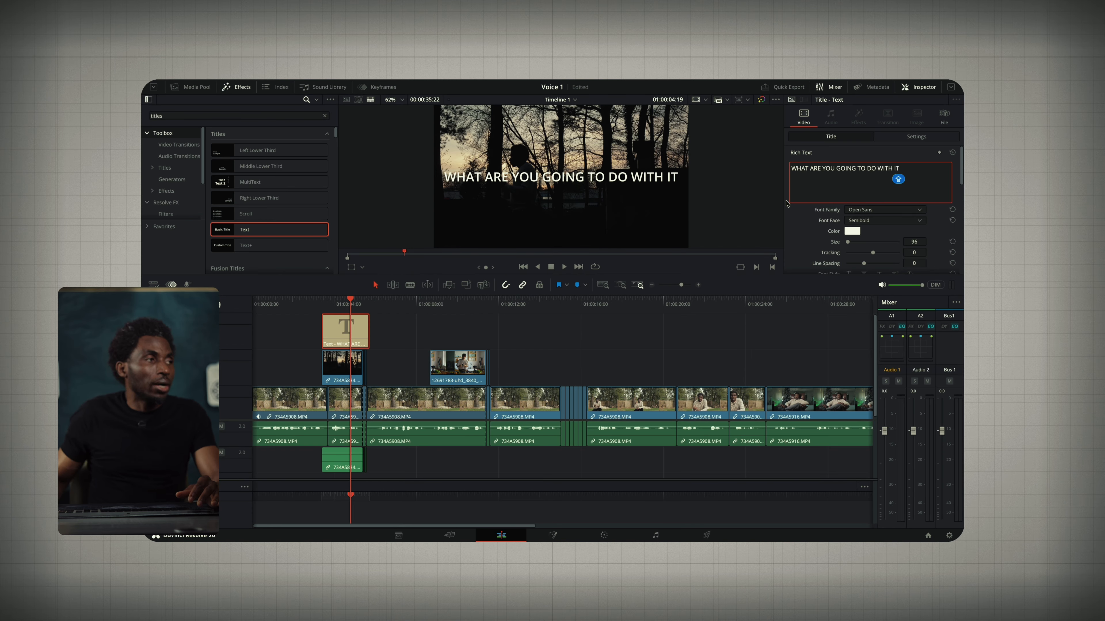
- Set the title's font family to Optima and its font face to ExtraBlack
left_click(343, 335)
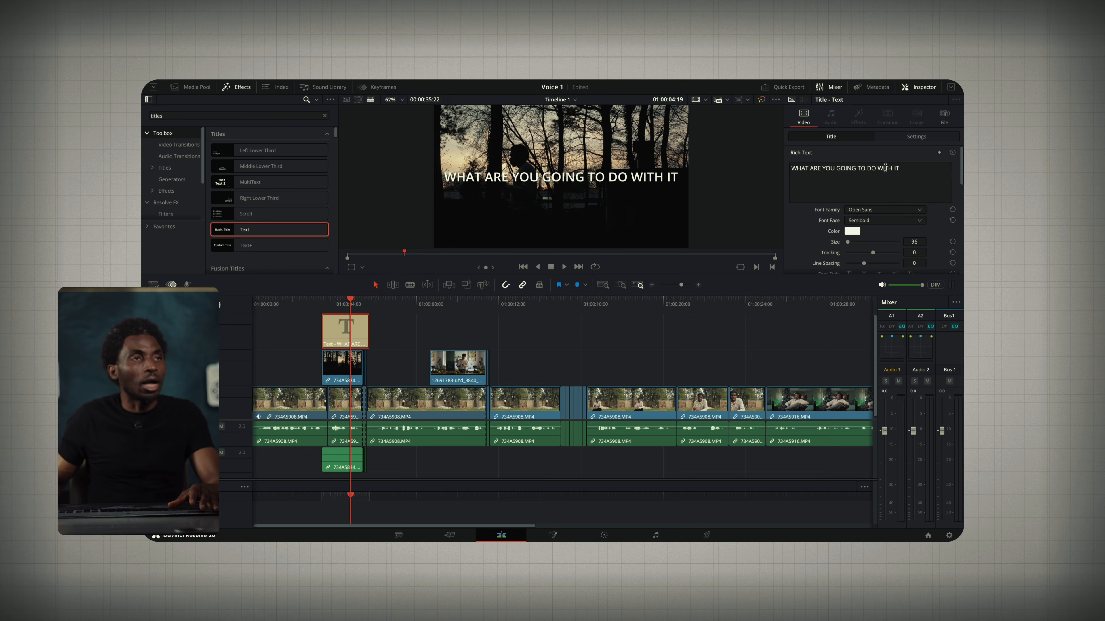
left_click(903, 210)
left_click(886, 244)
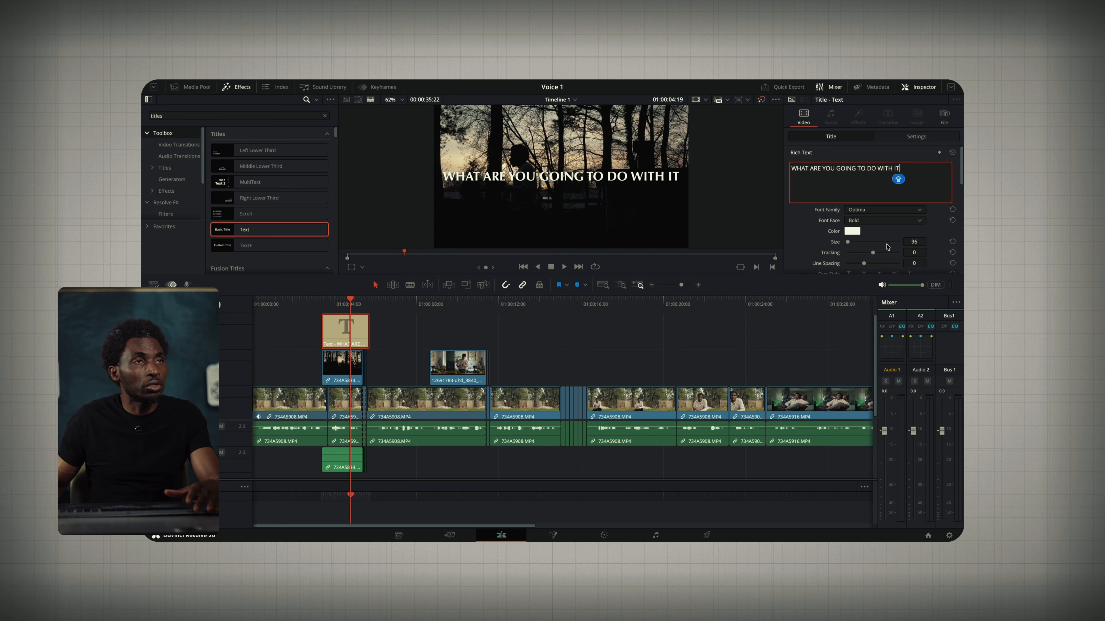
left_click(875, 218)
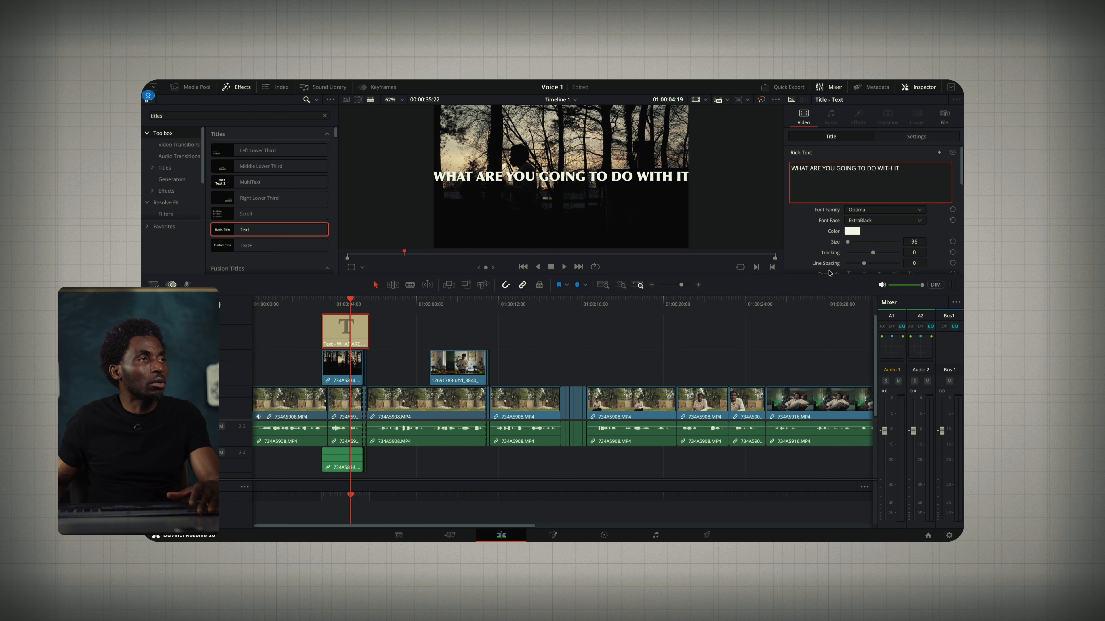
- Move the sentence title above the second B-roll clip and place a copy of it above the first B-roll clip at 01:00:03:10
left_click(322, 304)
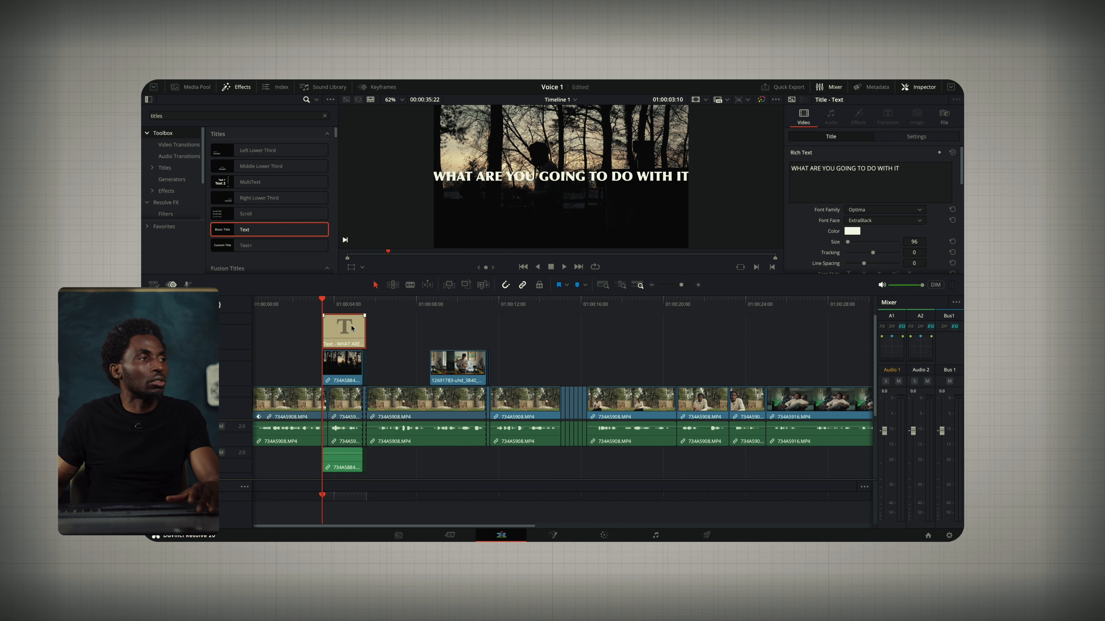
left_click_drag(338, 334, 408, 338)
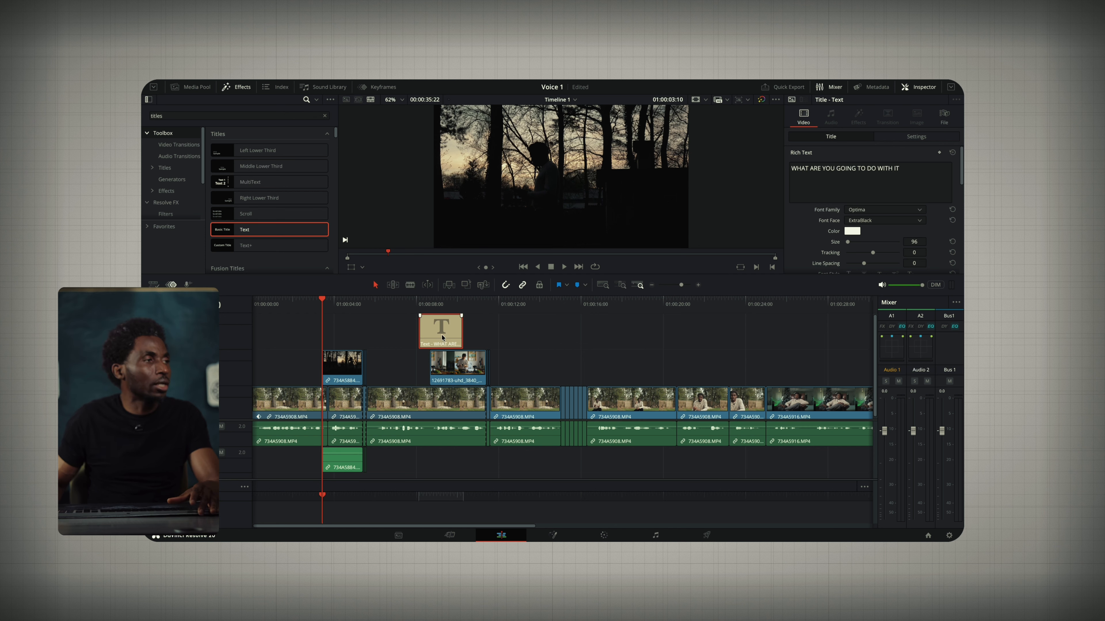
key("ctrl+c")
key("ctrl+v")
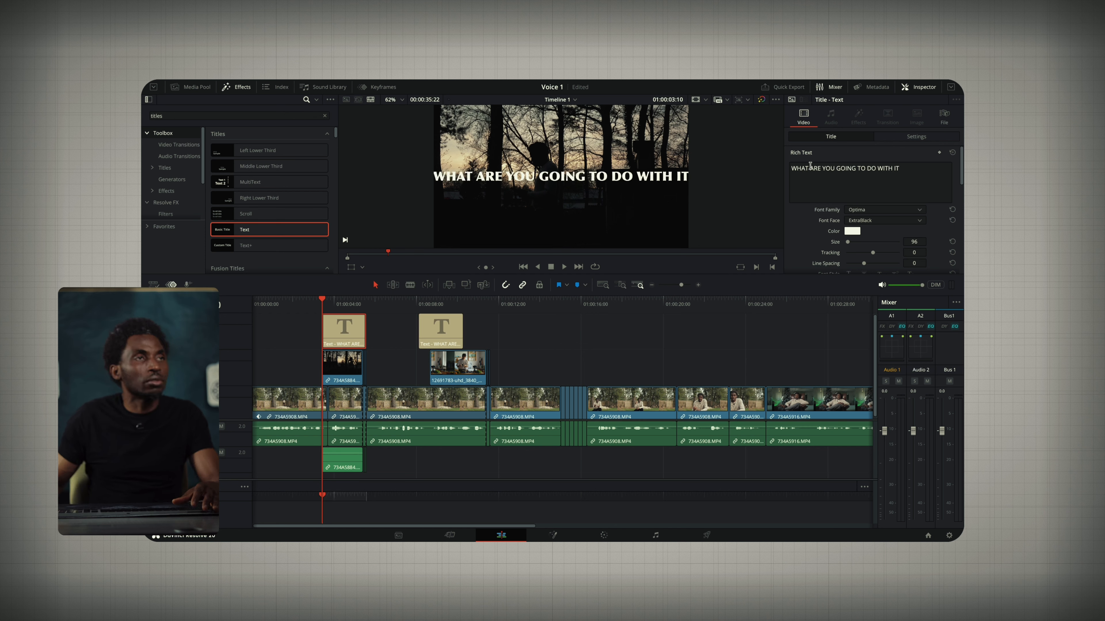
- Shorten the first title's text to "WHAT" and change its font colour to a pale cream yellow
left_click(924, 171)
key("BackSpace")
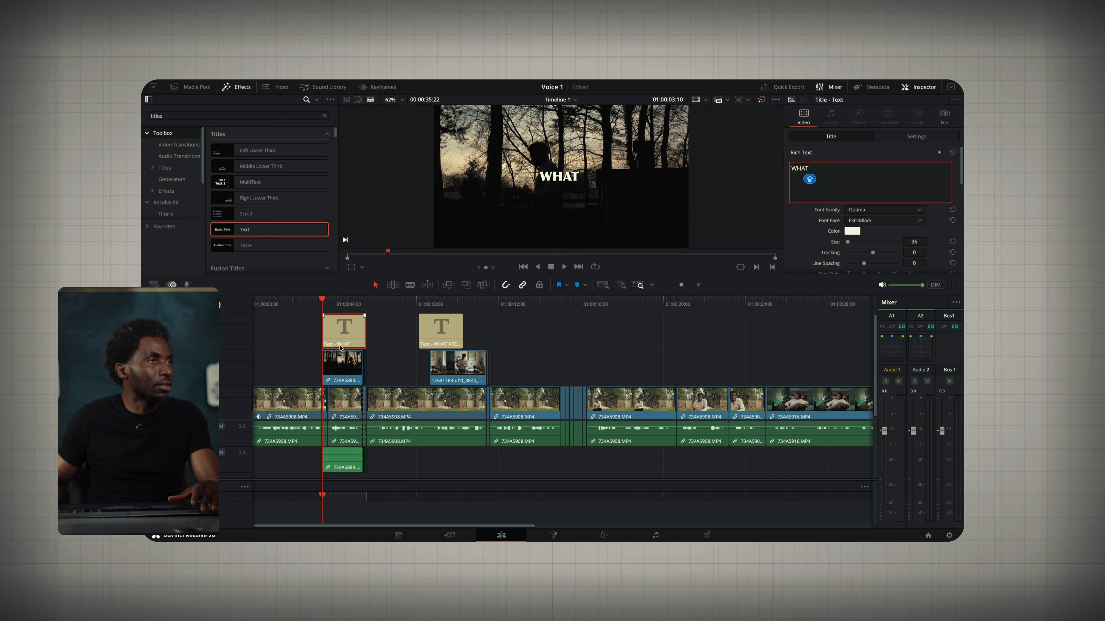
left_click(340, 348)
left_click(852, 231)
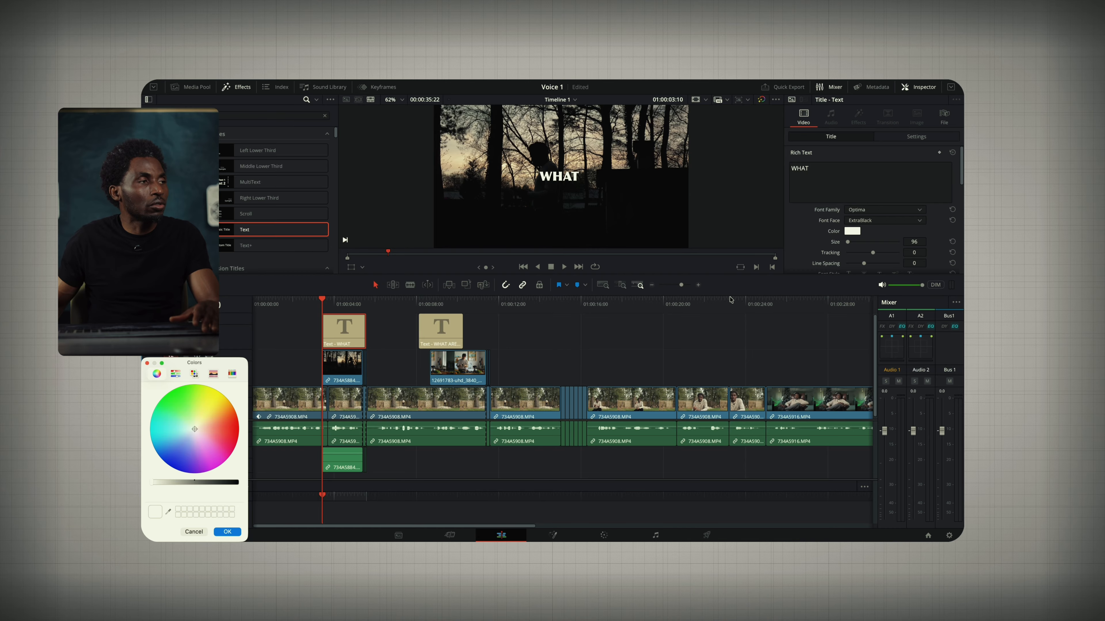
left_click(200, 423)
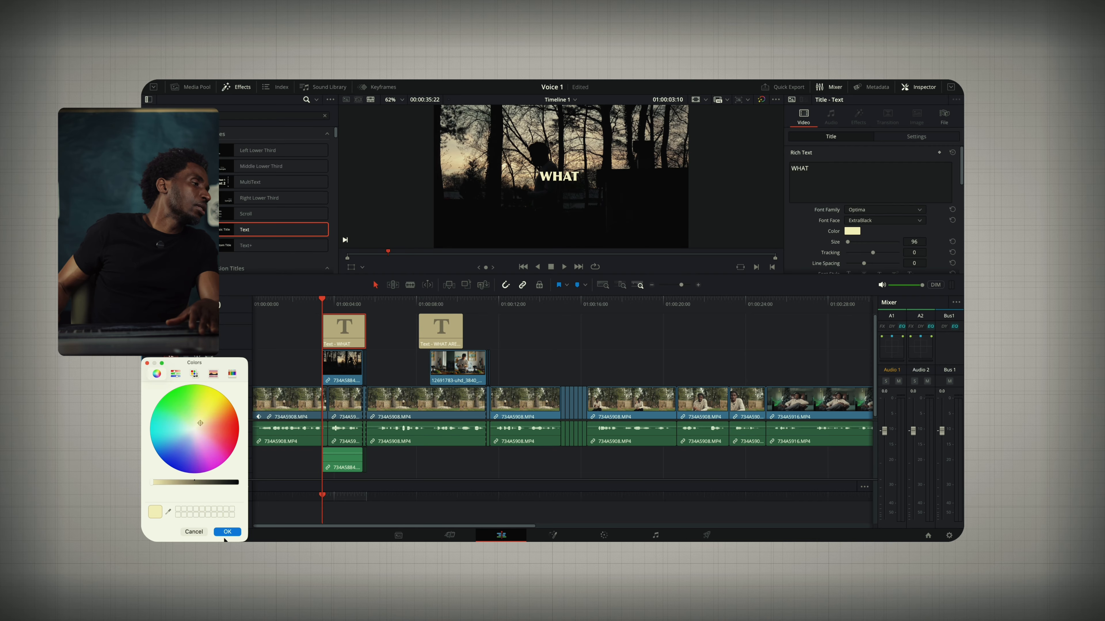
left_click(226, 531)
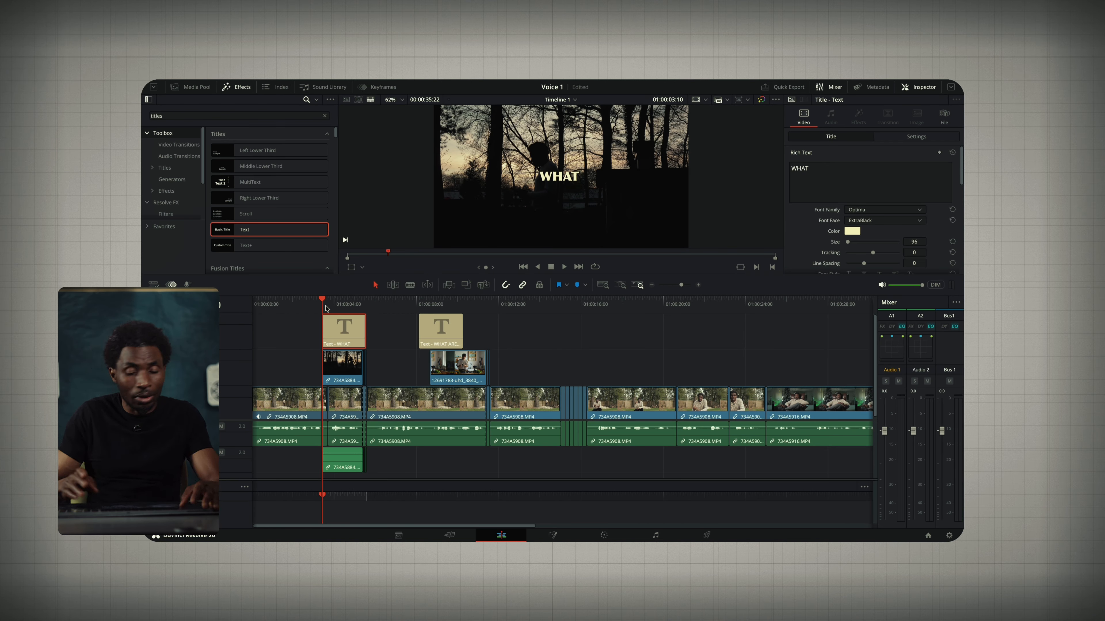
- Start the "WHAT" title at 01:00:04:00 and duplicate it on the track above with a slightly delayed start
key("super+shift+a")
left_click(343, 333)
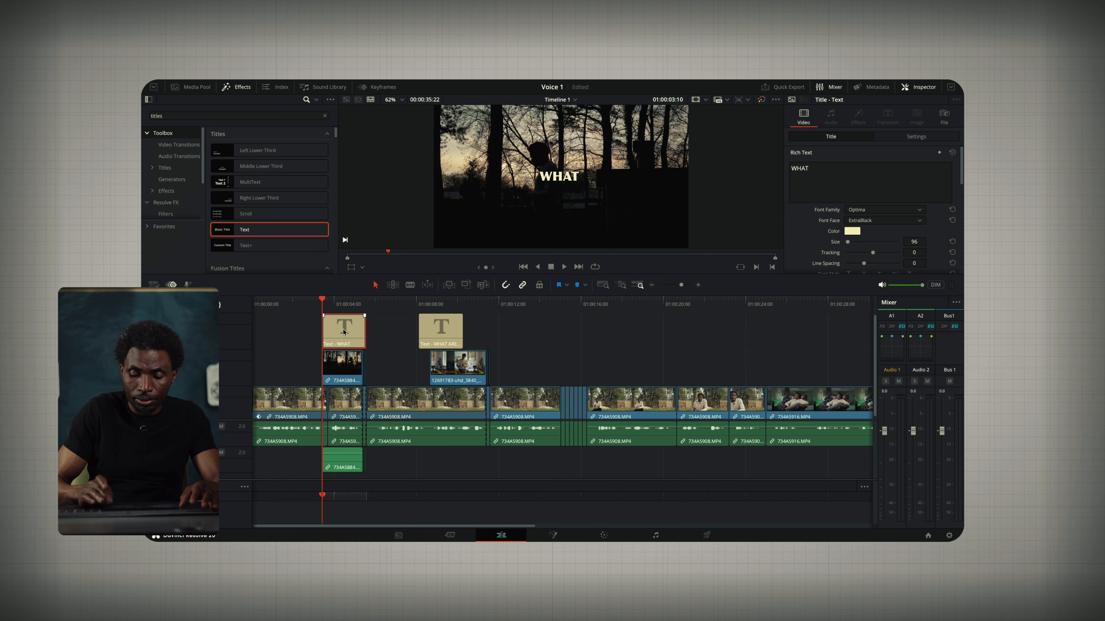
key("super+minus")
key("super+minus")
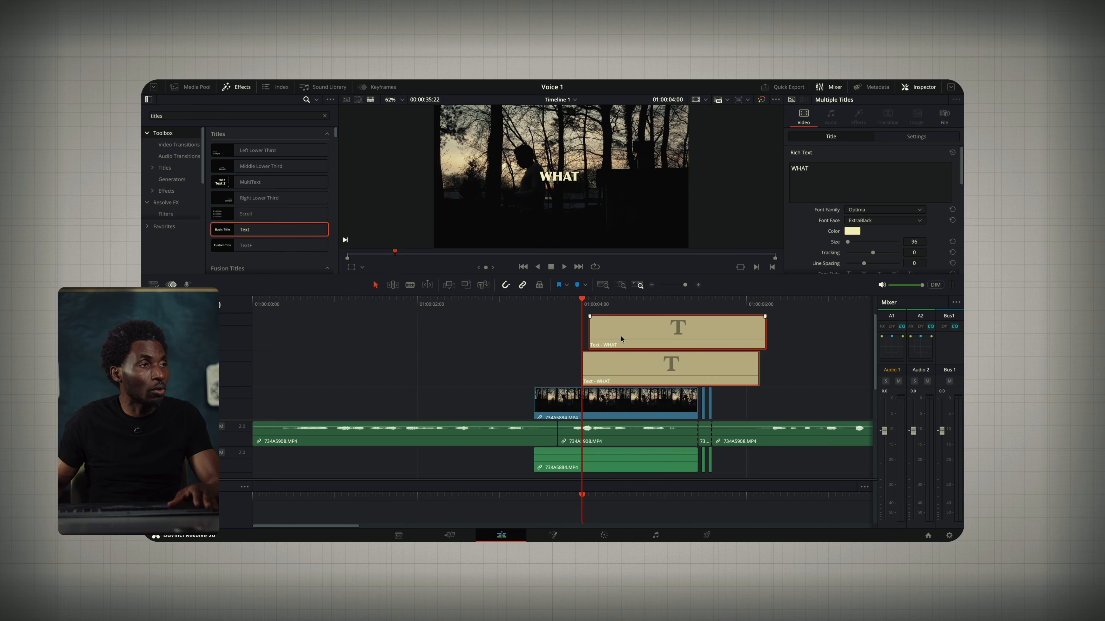
- Reposition the "WHAT" title toward the upper middle of the frame, setting Position X to 111 and Y to 221
left_click(608, 353)
left_click(889, 139)
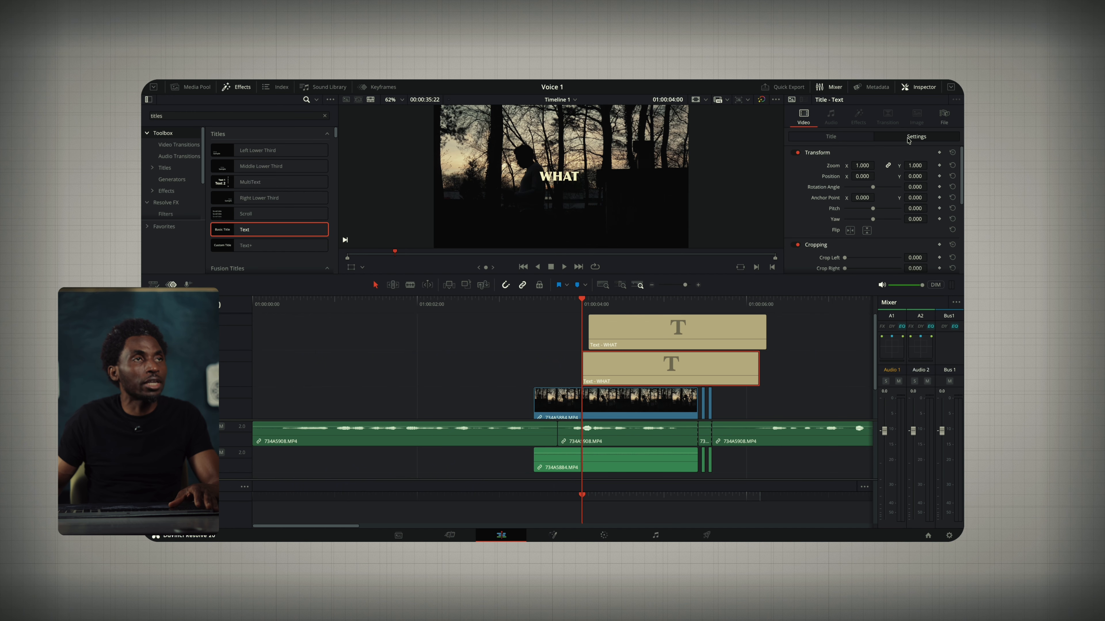
left_click(831, 137)
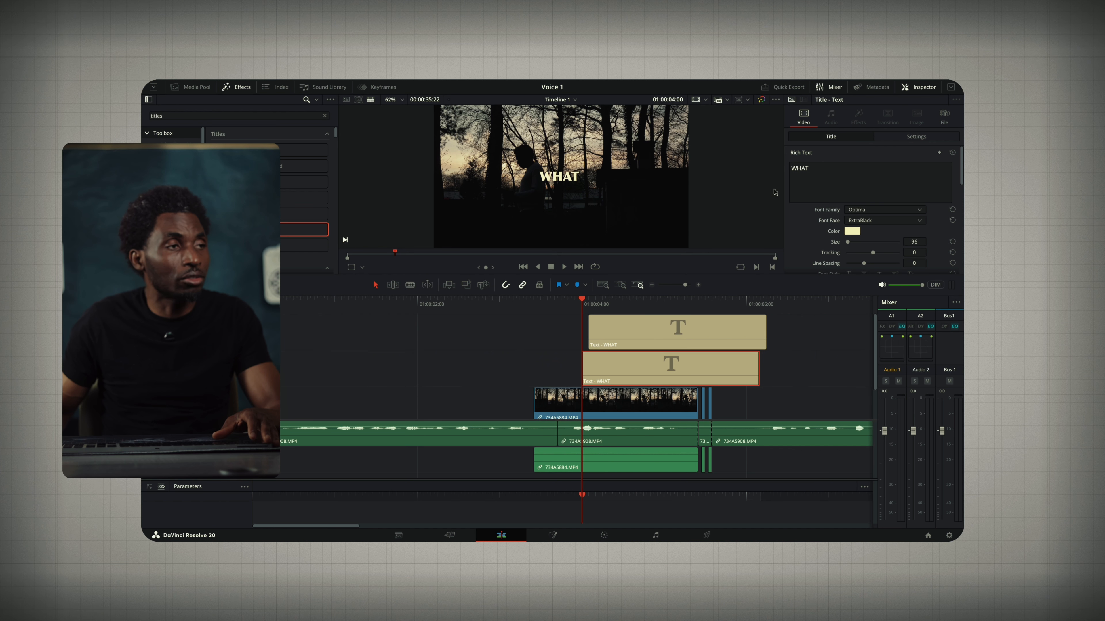
left_click(828, 170)
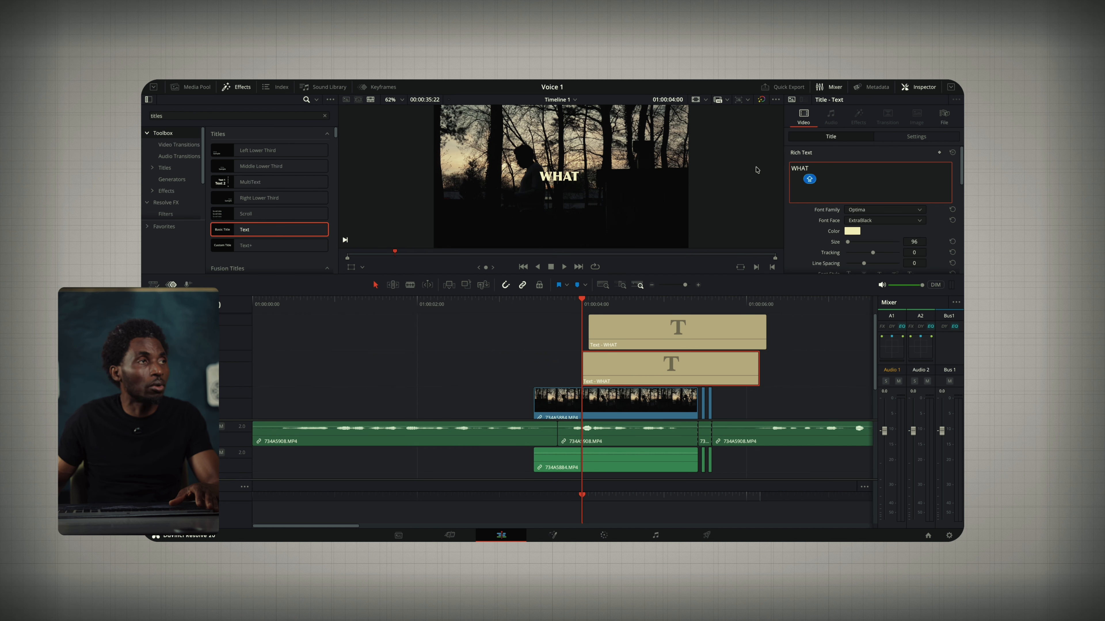
left_click(654, 327)
left_click(638, 368)
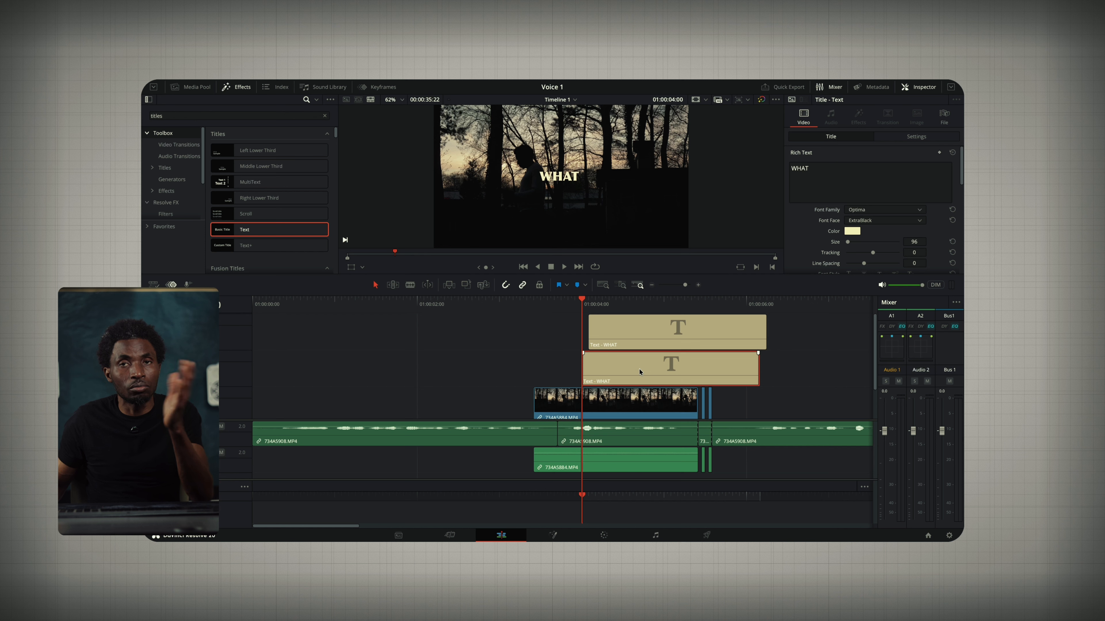
left_click(918, 137)
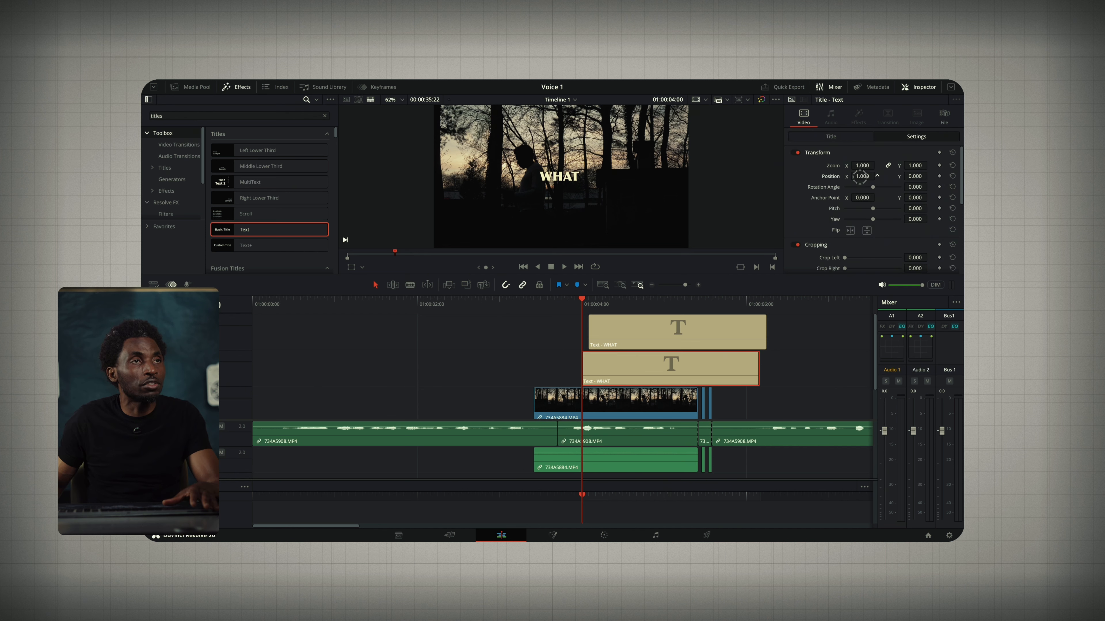
left_click_drag(868, 177, 859, 176)
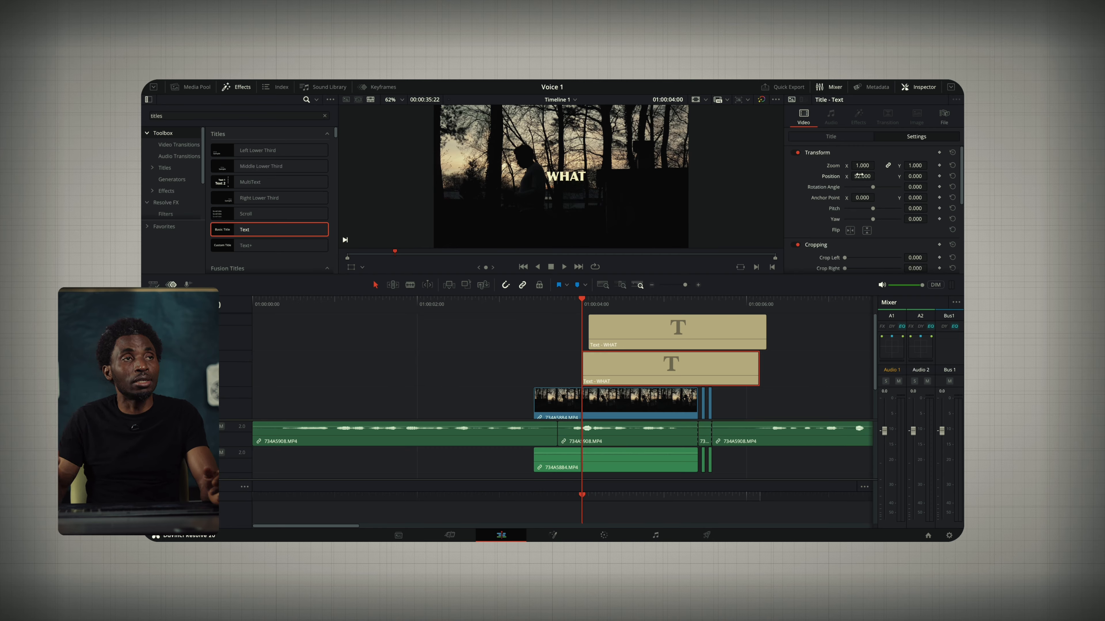
left_click_drag(859, 176, 914, 176)
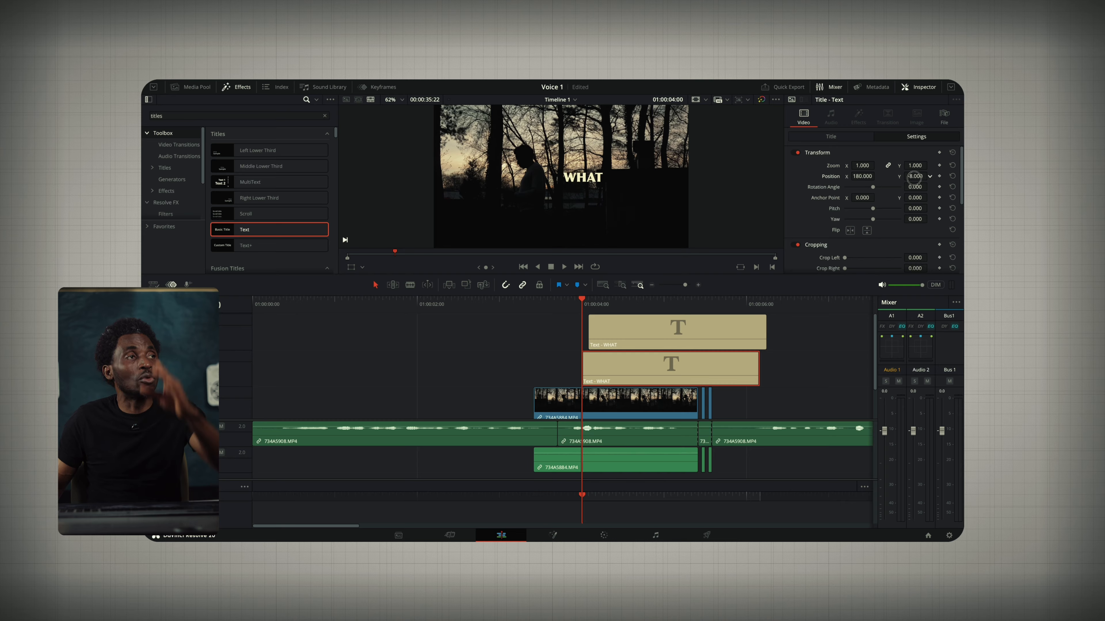
key("super+z")
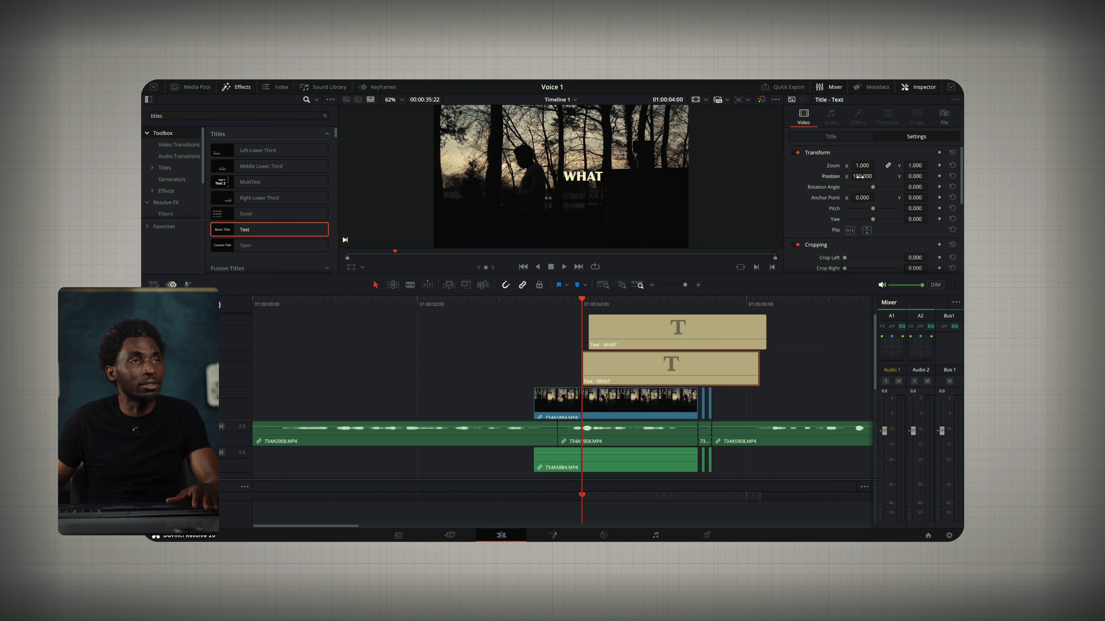
left_click_drag(860, 177, 426, 286)
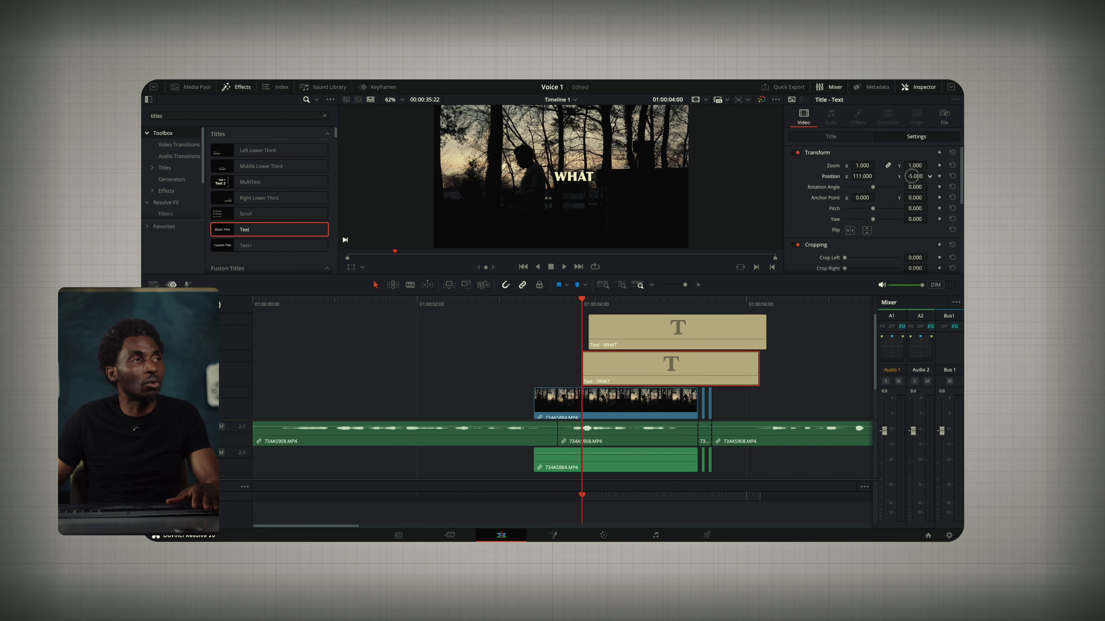
left_click_drag(912, 176, 596, 313)
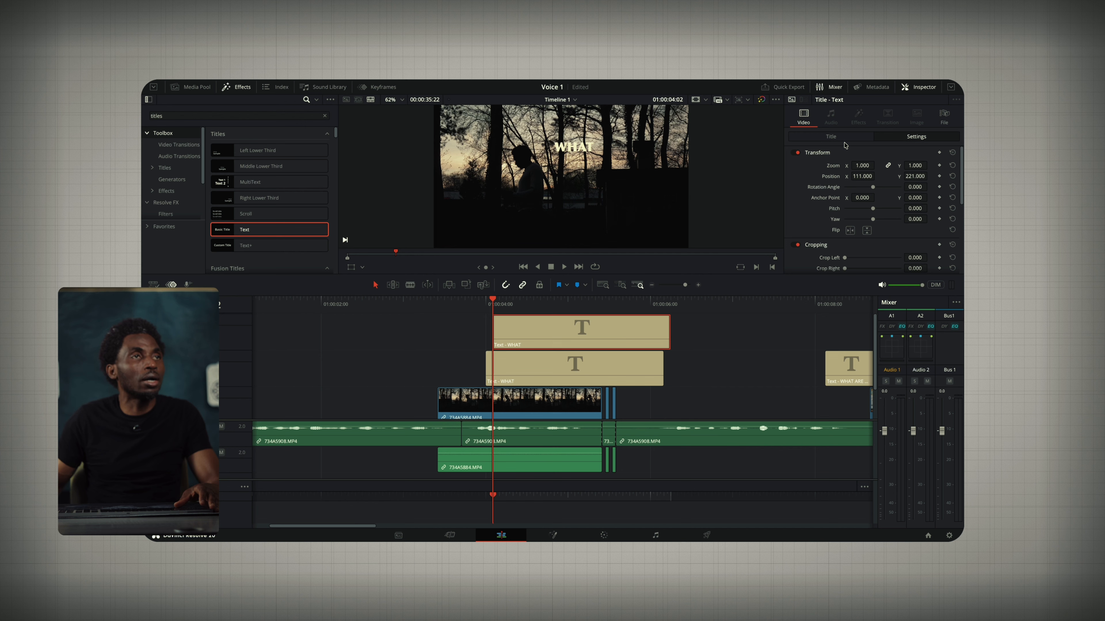
- Change the upper duplicate title's text to "ARE" and set its Position X to 347 so it follows "WHAT"
left_click(830, 136)
triple_click(825, 166)
type("ARE")
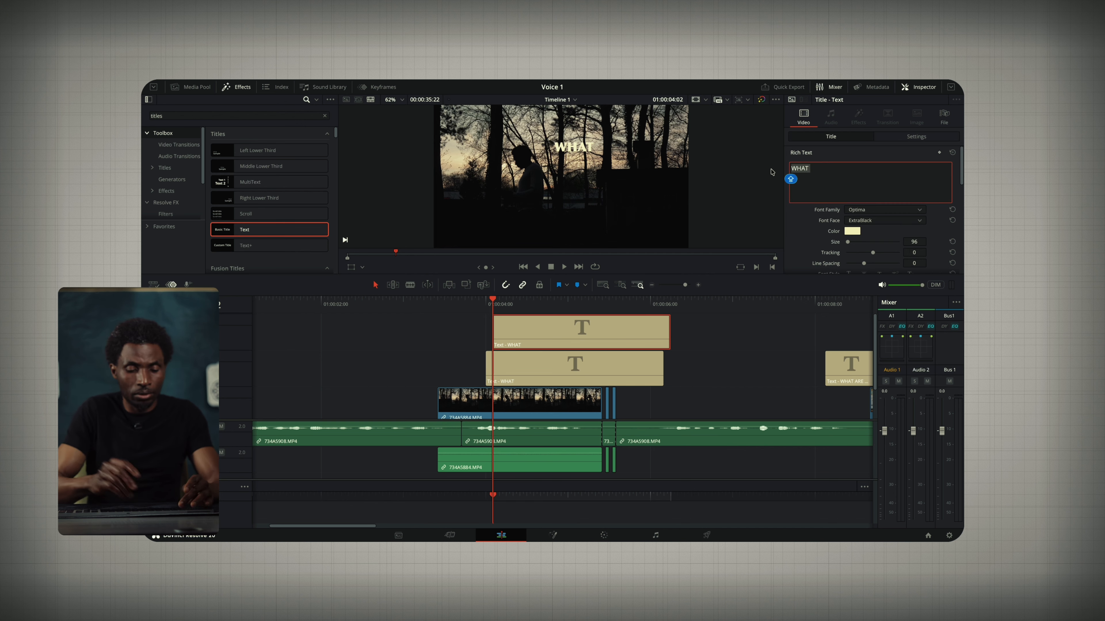
left_click(916, 136)
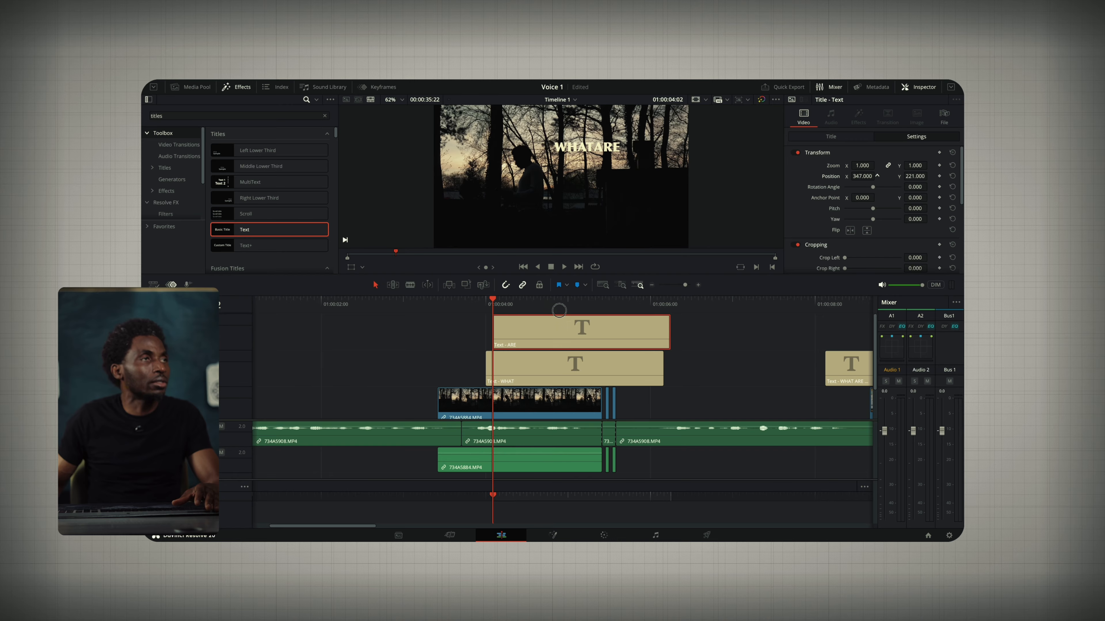
left_click(533, 374)
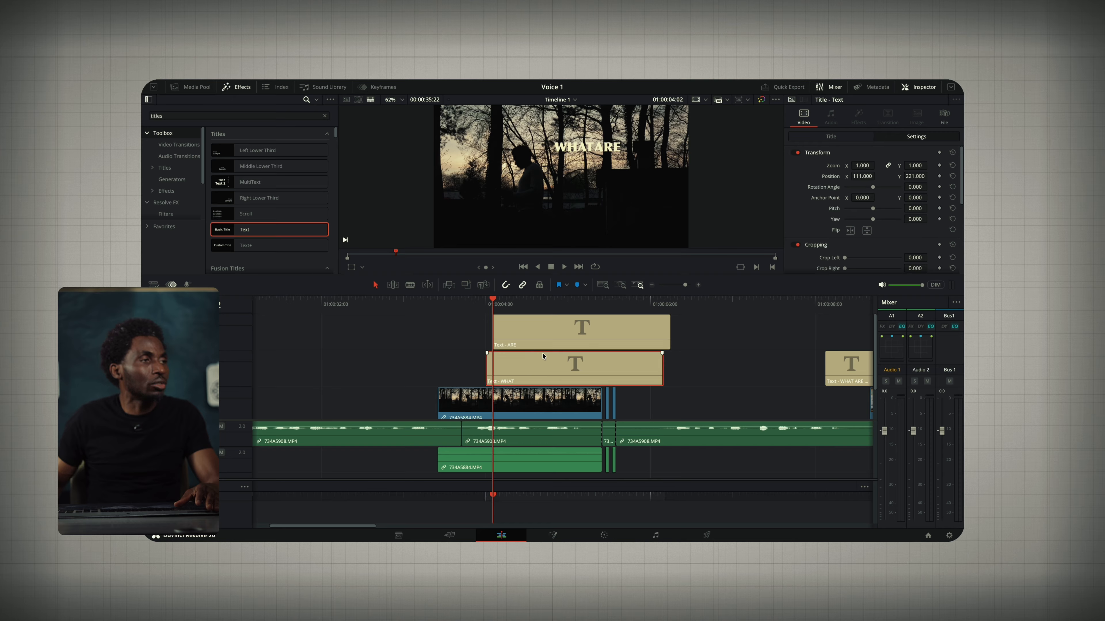
- Duplicate the "ARE" title on a new track at 01:00:04:04, reading "YOU" with Position X at 572
left_click_drag(549, 341, 566, 311, "alt")
left_click_drag(522, 302, 499, 326)
left_click(831, 137)
left_click_drag(807, 168, 772, 166)
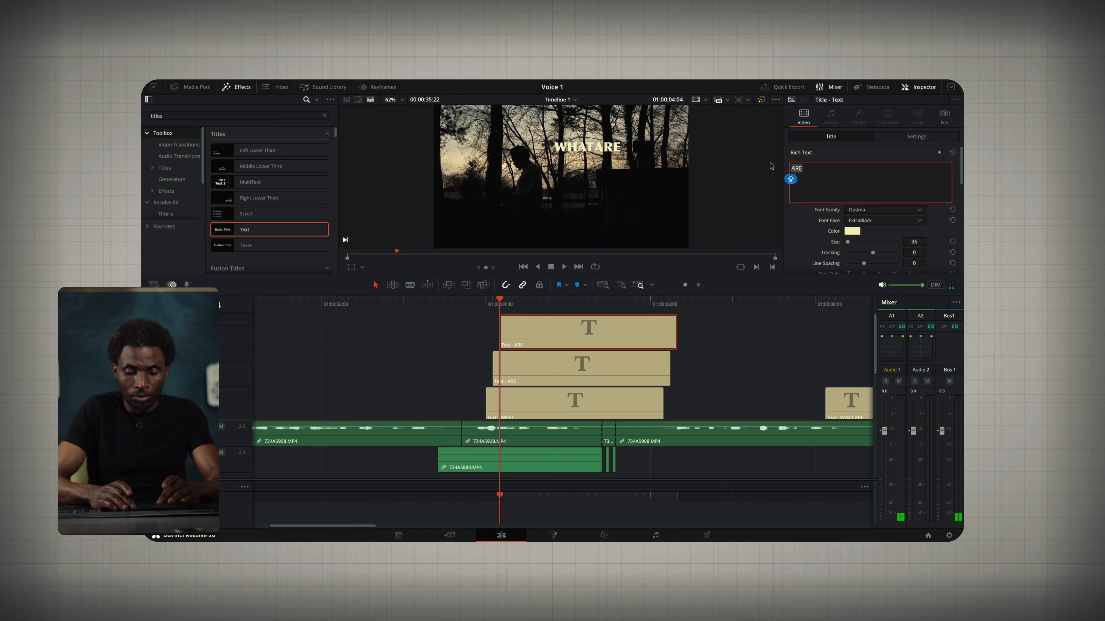
type("YOU")
left_click(631, 176)
left_click(916, 136)
left_click_drag(862, 178, 953, 178)
- Duplicate the "YOU" title on a new track above with a slightly delayed start and lower the copy to Position Y 86
left_click_drag(537, 330, 727, 306, "alt")
left_click_drag(746, 324, 562, 323)
left_click(831, 137)
left_click(916, 137)
left_click_drag(914, 177, 874, 177)
left_click(530, 301)
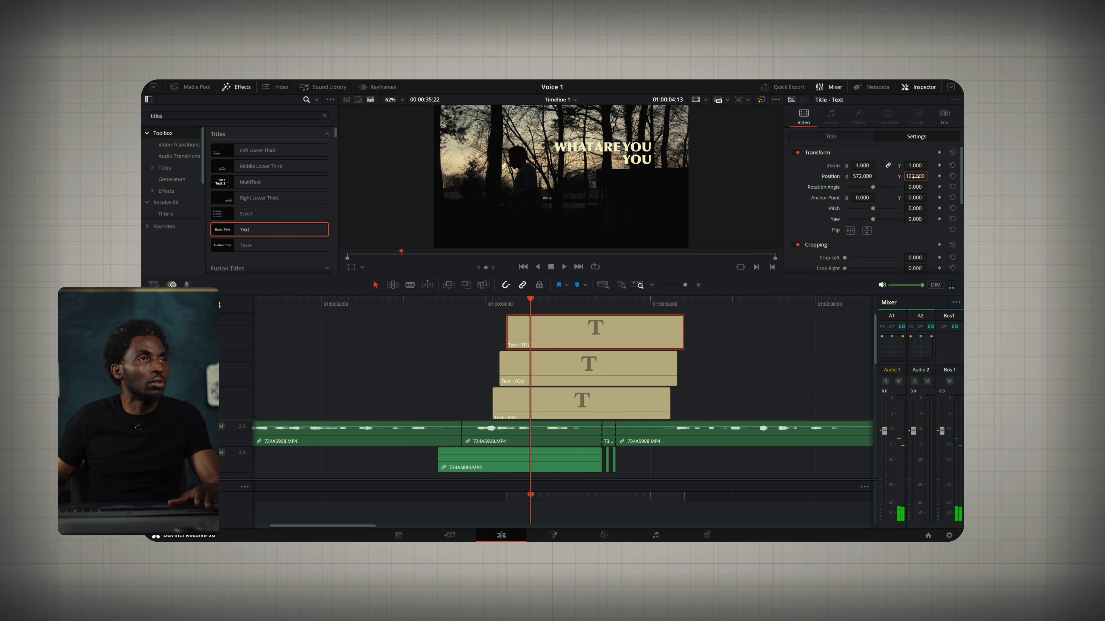
- Change the newest title's text to "GOING" and position it directly beneath "WHAT" as the start of the second line
left_click(831, 137)
left_click_drag(806, 169, 781, 170)
type("GOING")
left_click(916, 136)
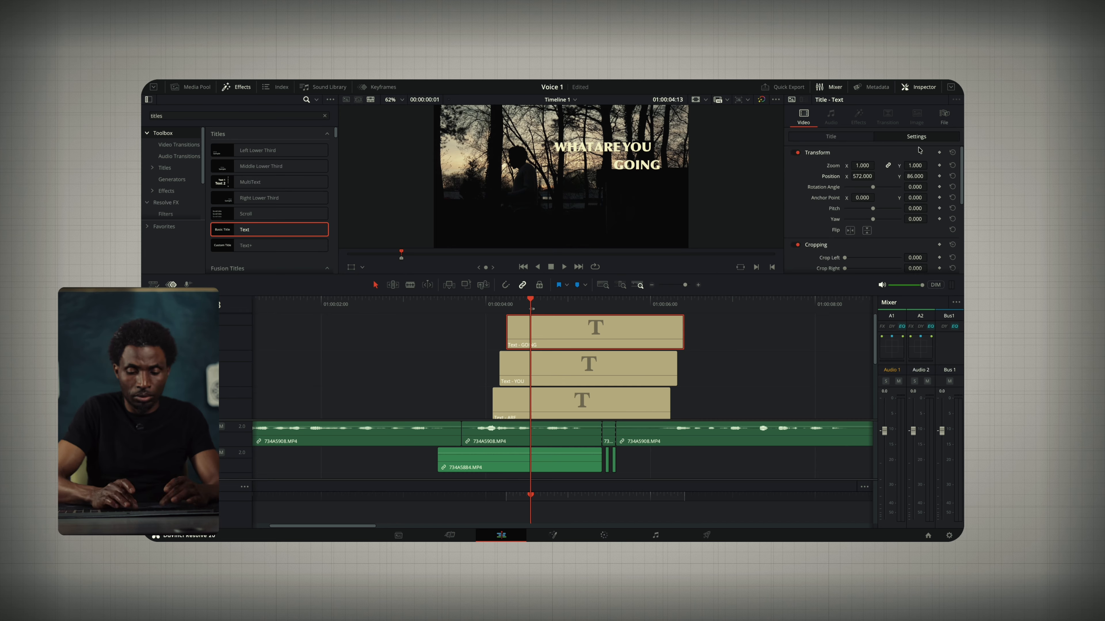
left_click_drag(861, 177, 678, 176)
left_click_drag(914, 176, 938, 177)
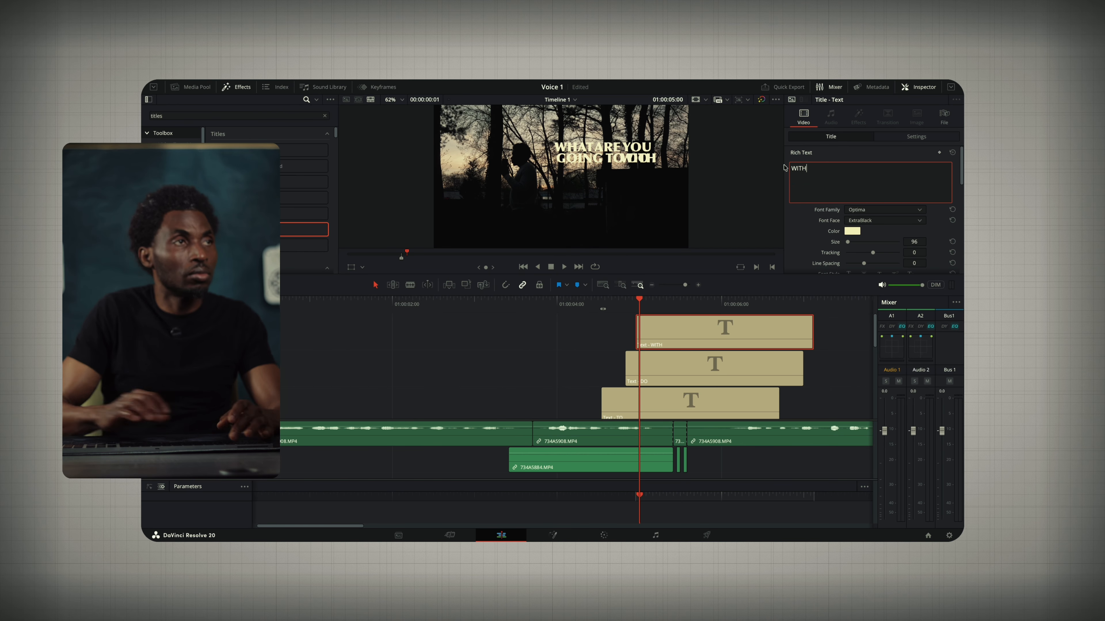
- Enter "WITH" as the text of the topmost title
type("WITH")
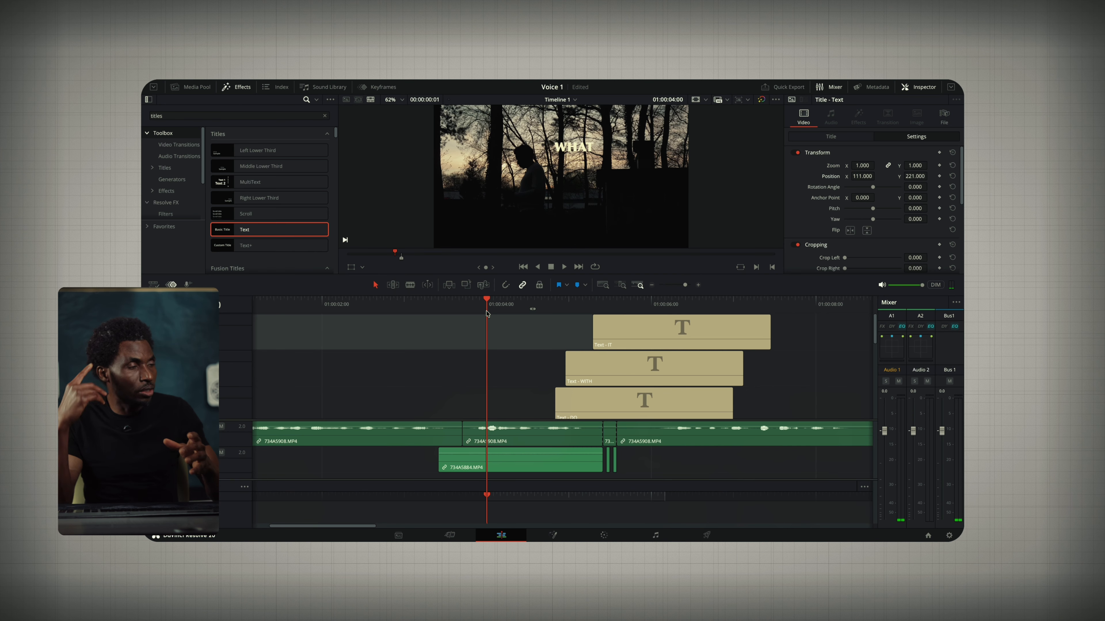
- Retime the "DO" and "WITH" titles against the spoken line, starting them at 01:00:04:00 and 01:00:04:04
left_click_drag(594, 400, 526, 400)
key("space")
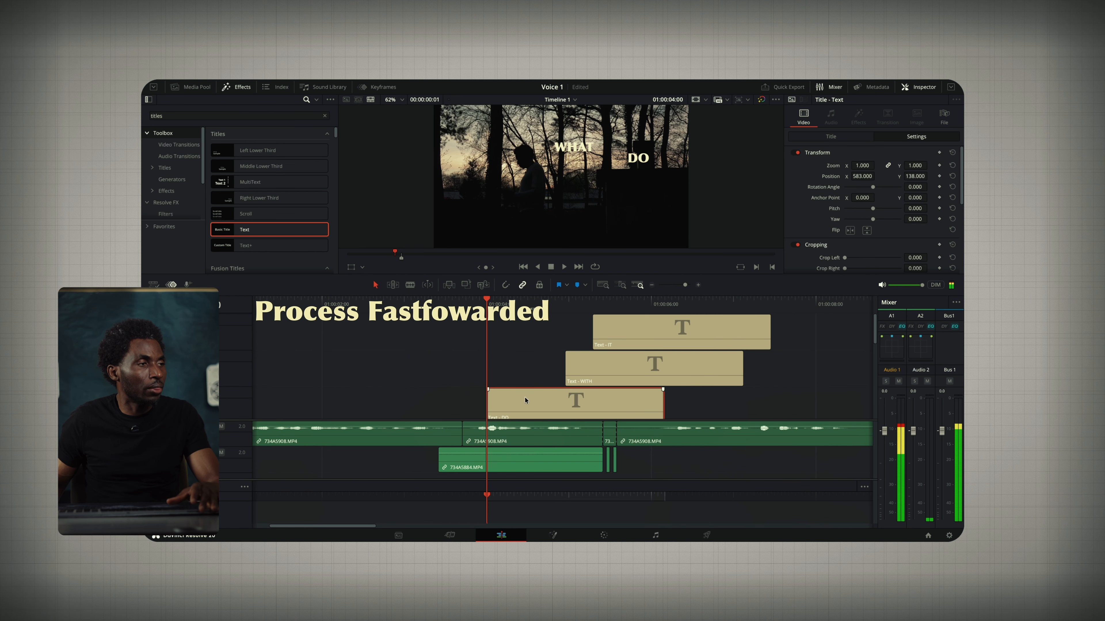
key("space")
left_click_drag(607, 370, 542, 369)
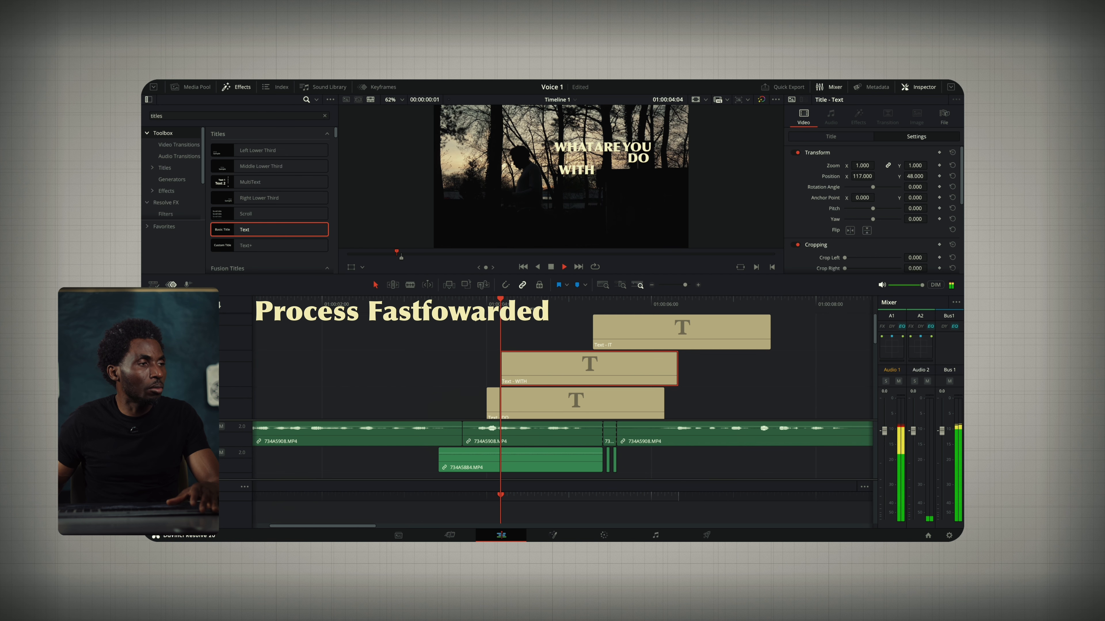
key("Up")
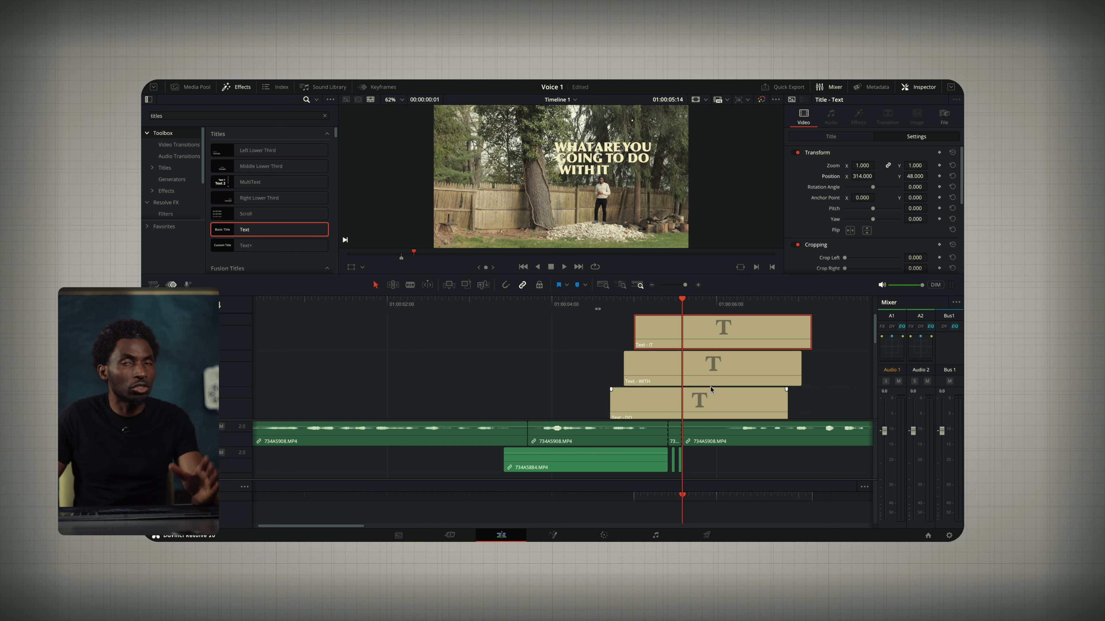
- Trim the ends of all the stacked word titles to 01:00:05:14
left_click_drag(798, 422, 711, 301)
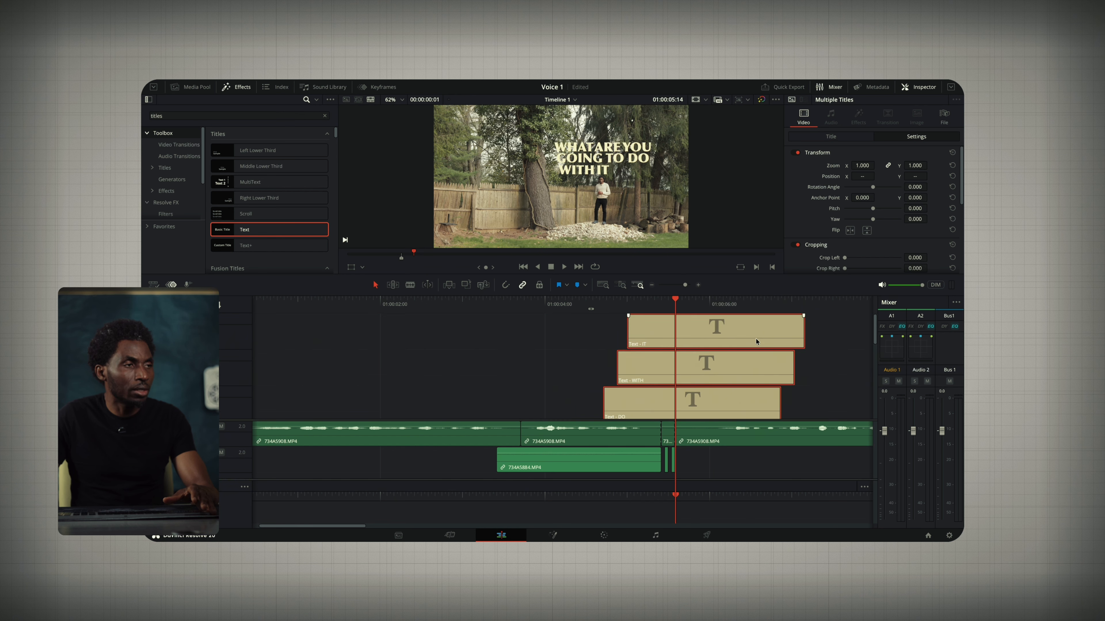
scroll(757, 341, "down", 4)
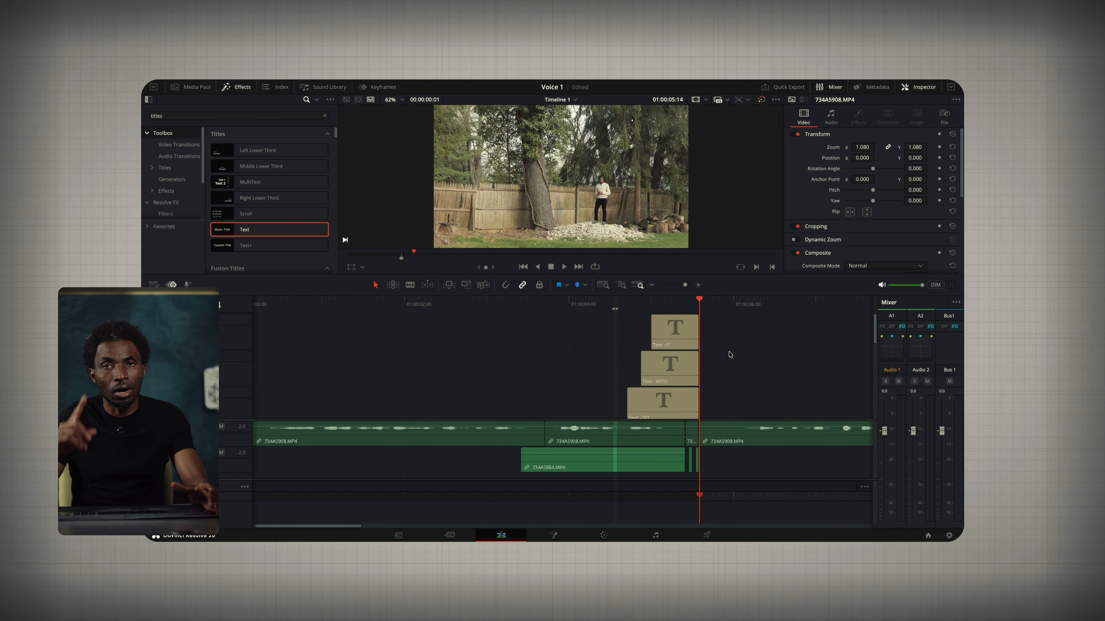
- Group all the stacked word titles into a new compound clip named "TEXT1"
scroll(722, 370, "down", 3)
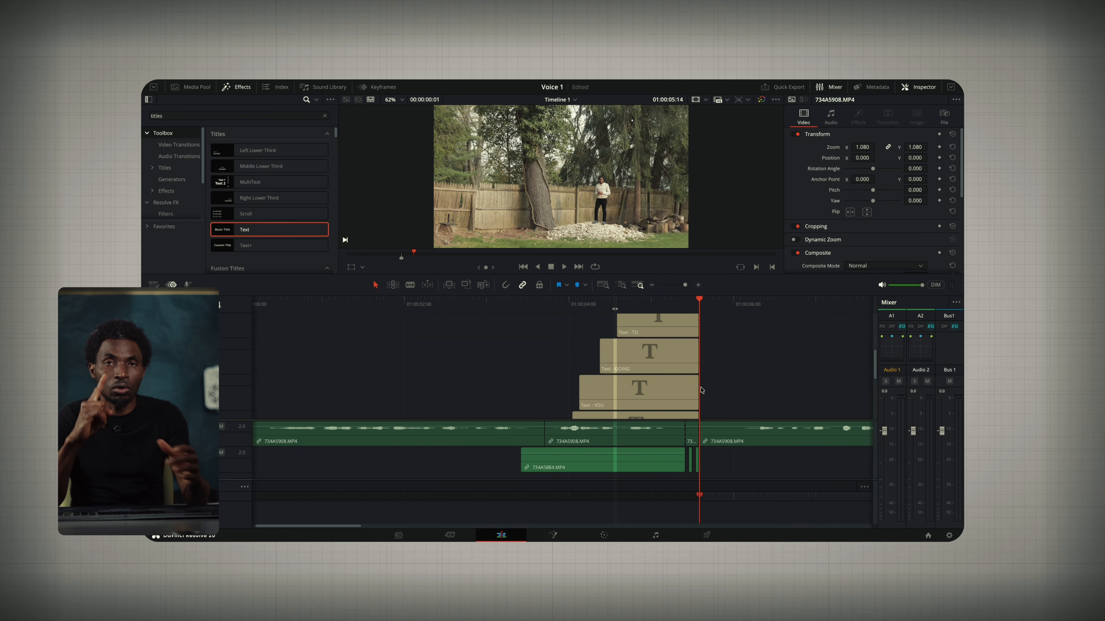
scroll(684, 331, "down", 3)
left_click_drag(684, 331, 670, 288)
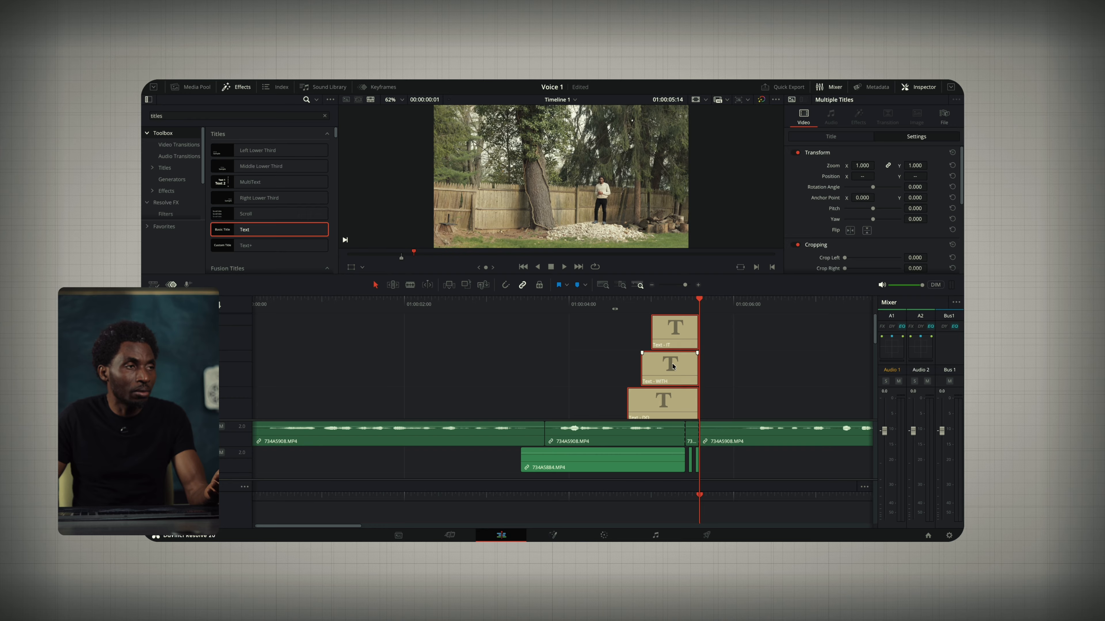
right_click(672, 374)
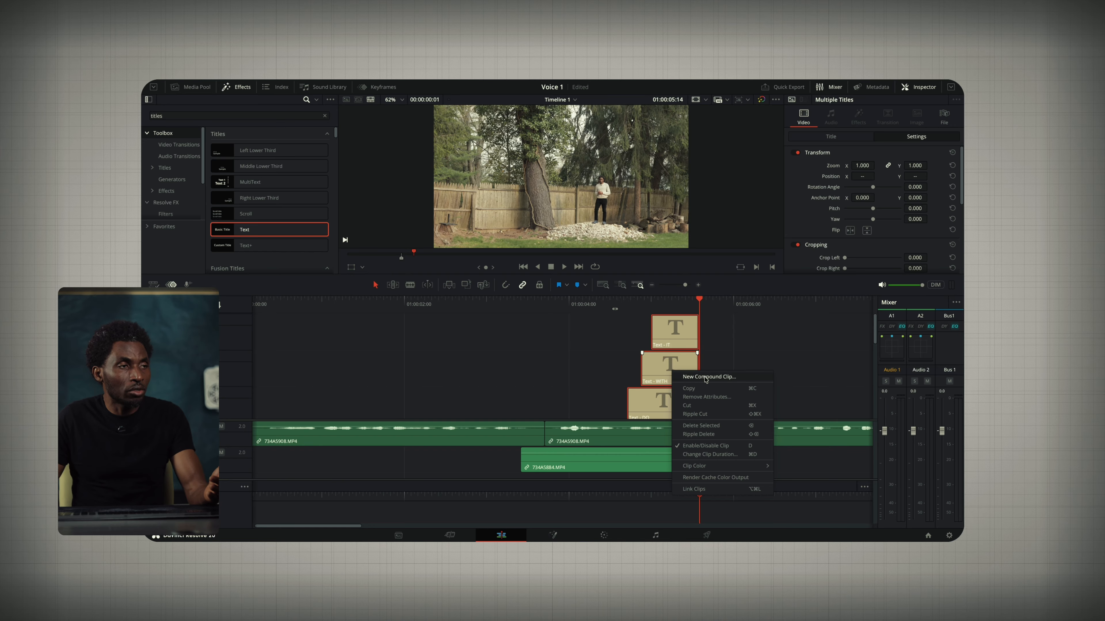
left_click(725, 378)
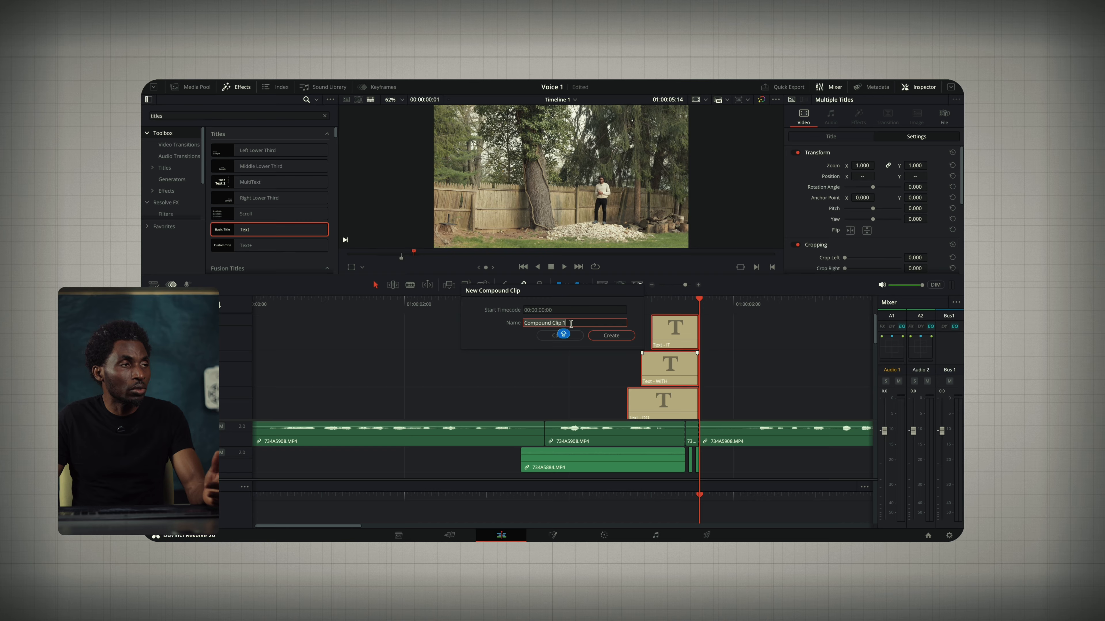
type("TEXT1")
left_click(614, 337)
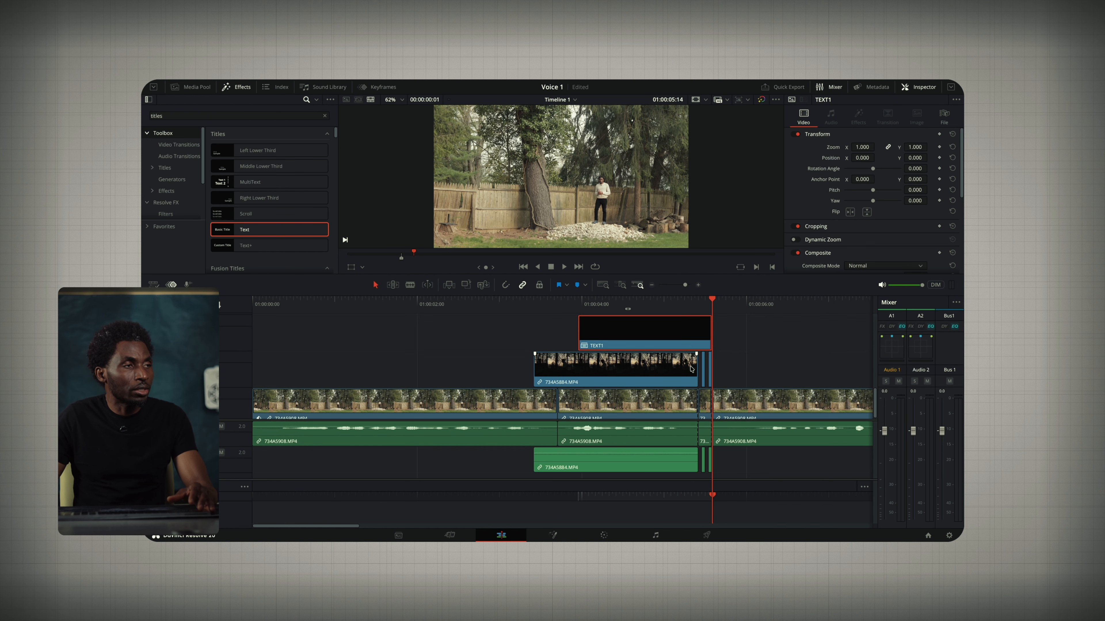
- Play the sequence from before the TEXT1 compound clip to check the word-by-word titles over the B-roll
scroll(649, 341, "up", 4)
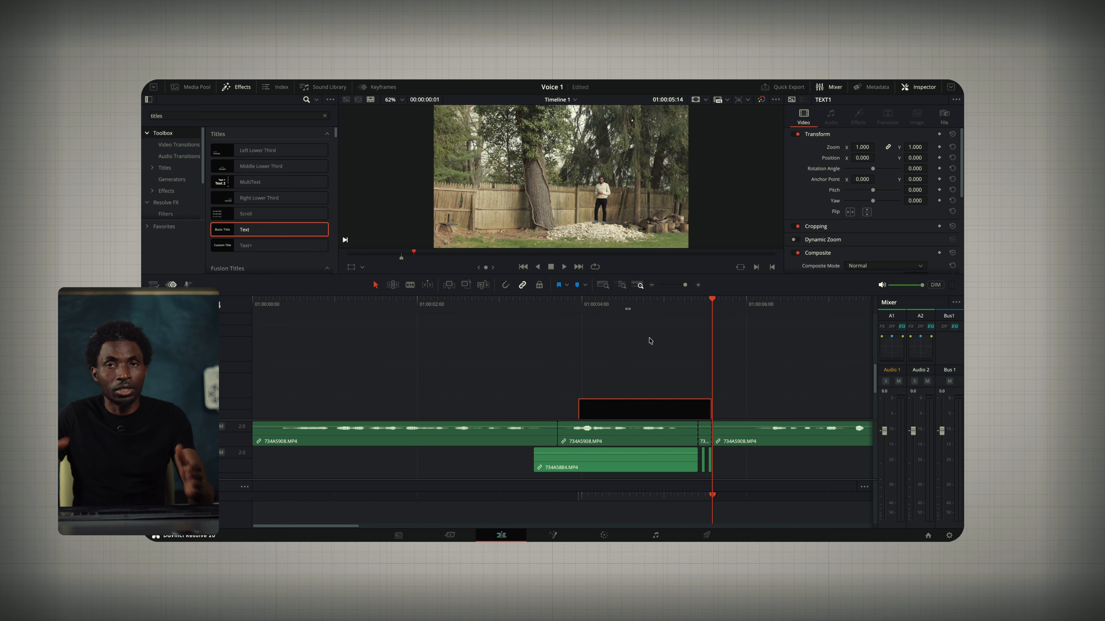
scroll(651, 341, "down", 4)
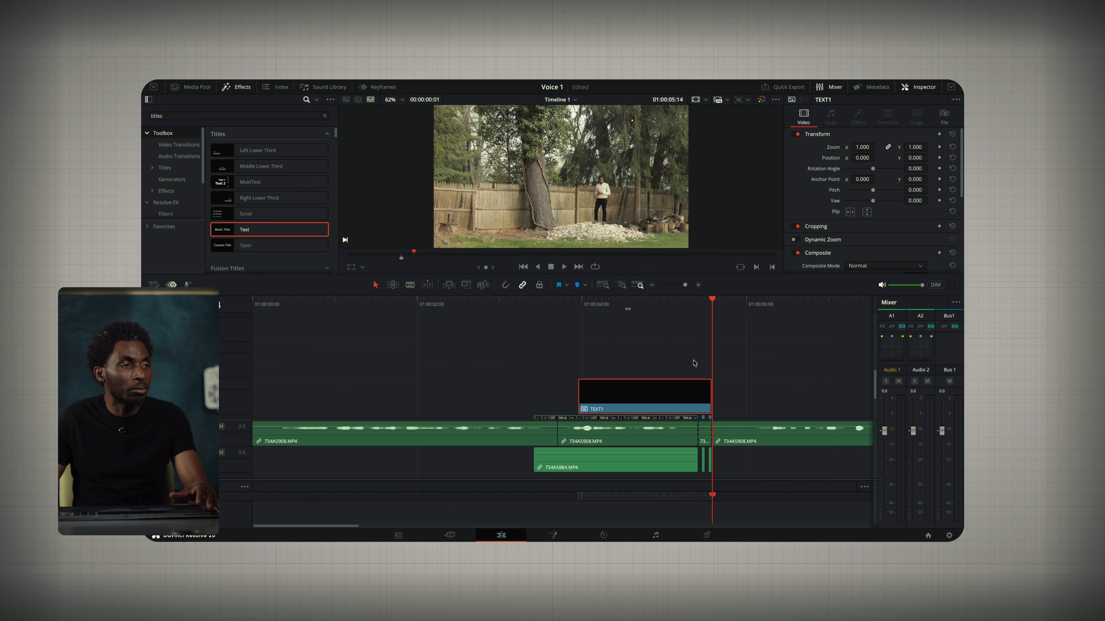
left_click(466, 304)
key("space")
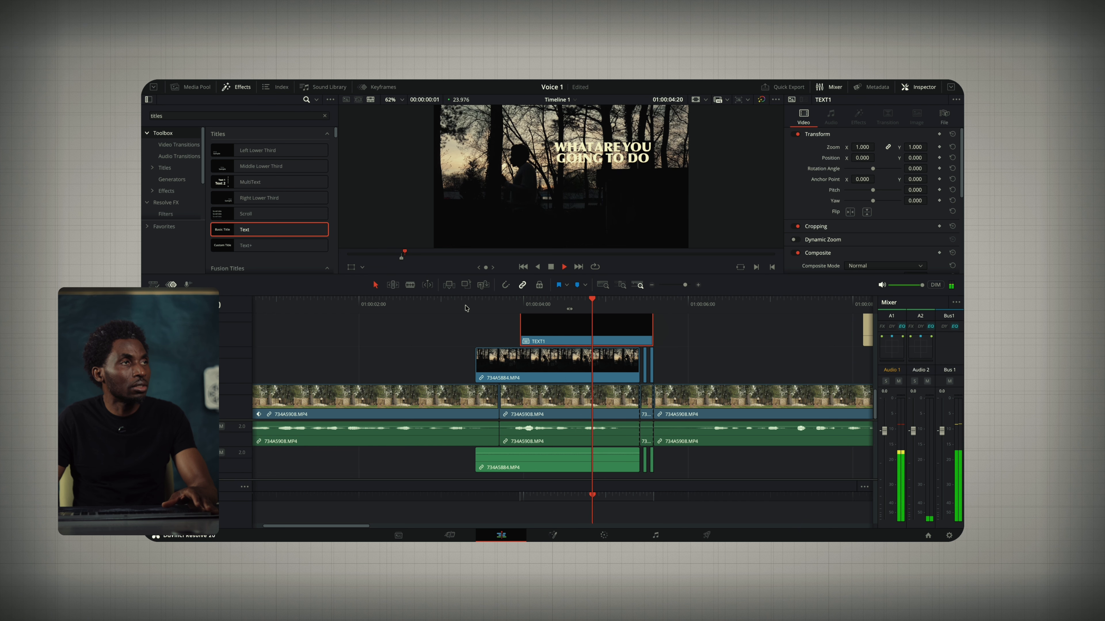
key("space")
- Move the leftover full-sentence title from about 01:00:08 to directly above the short A-roll clip around 01:00:24
key("shift+z")
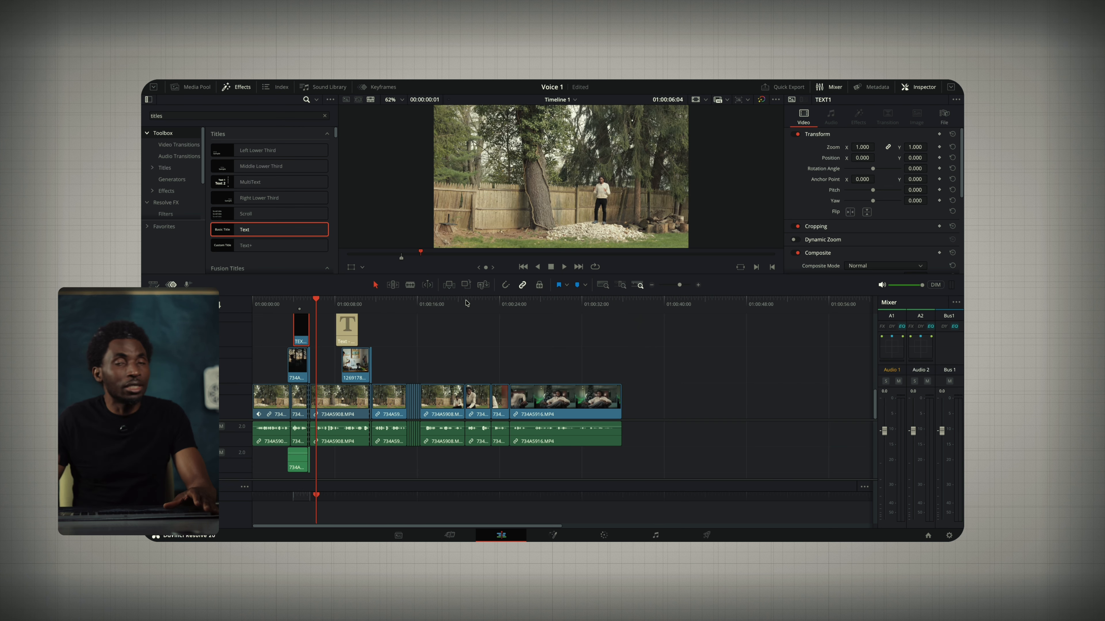
left_click(347, 327)
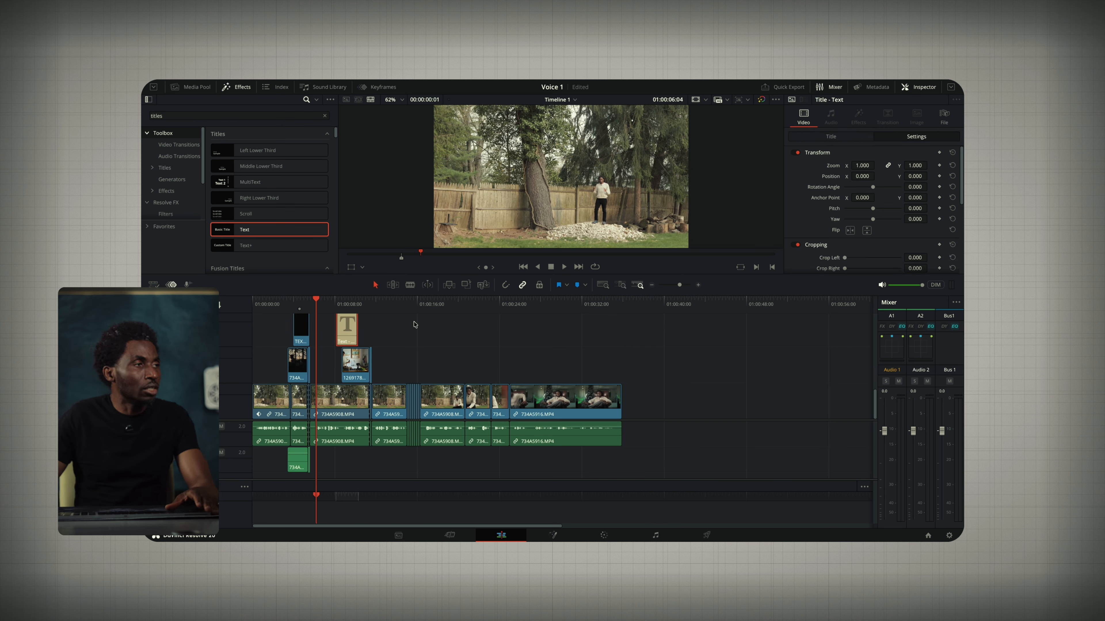
left_click(570, 303)
left_click_drag(570, 305, 503, 310)
left_click(439, 344)
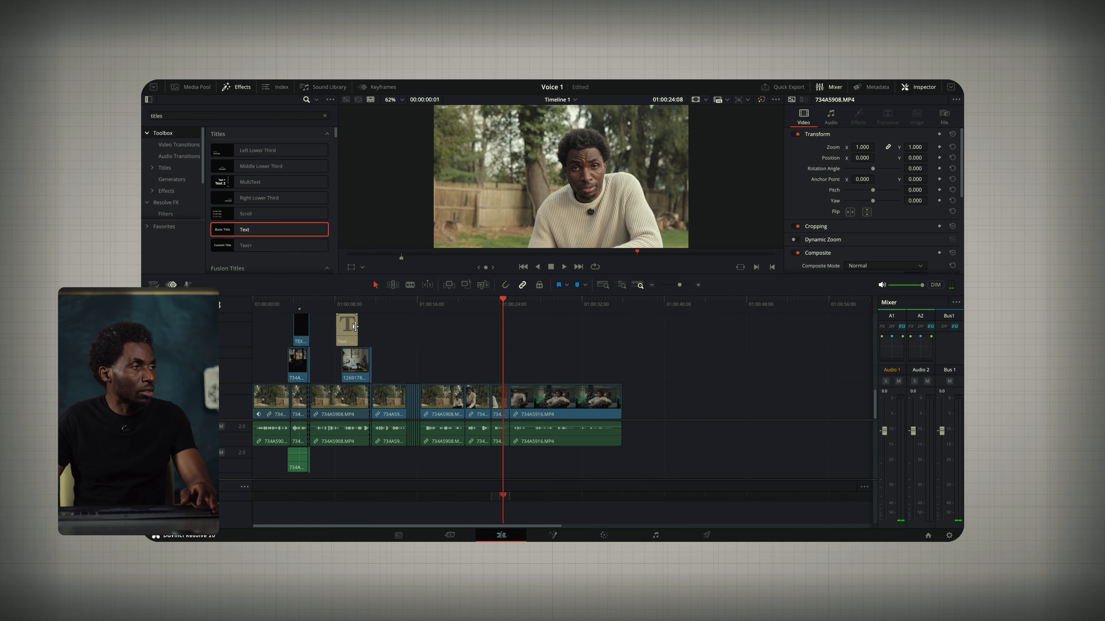
left_click_drag(354, 327, 503, 367)
scroll(503, 366, "up", 5)
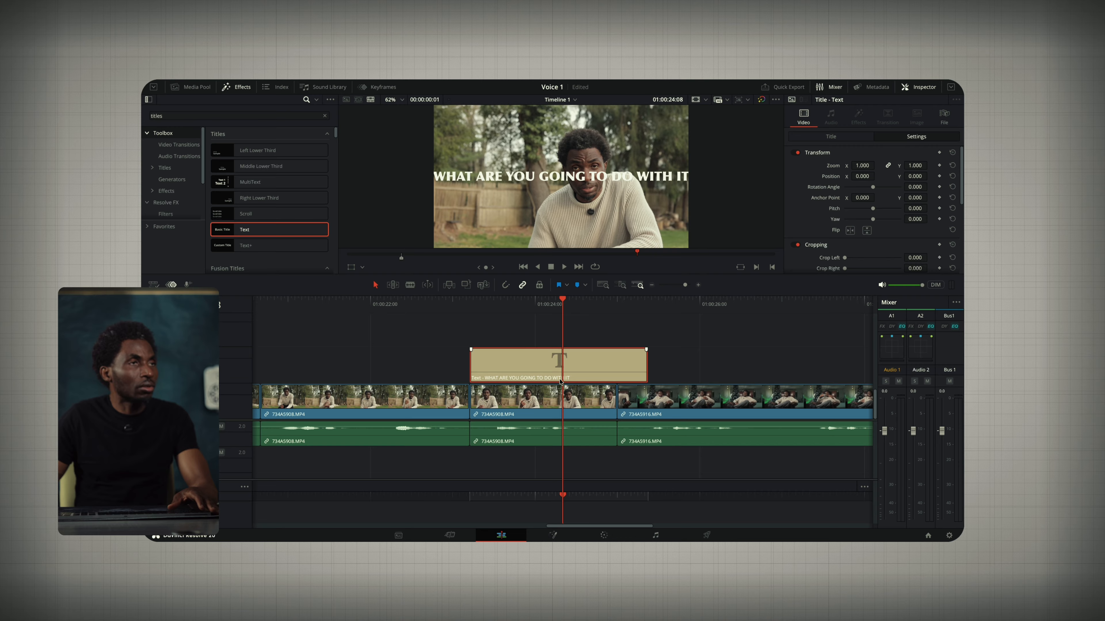
- Replace the moved title's text with "VISIBILITY"
left_click(833, 136)
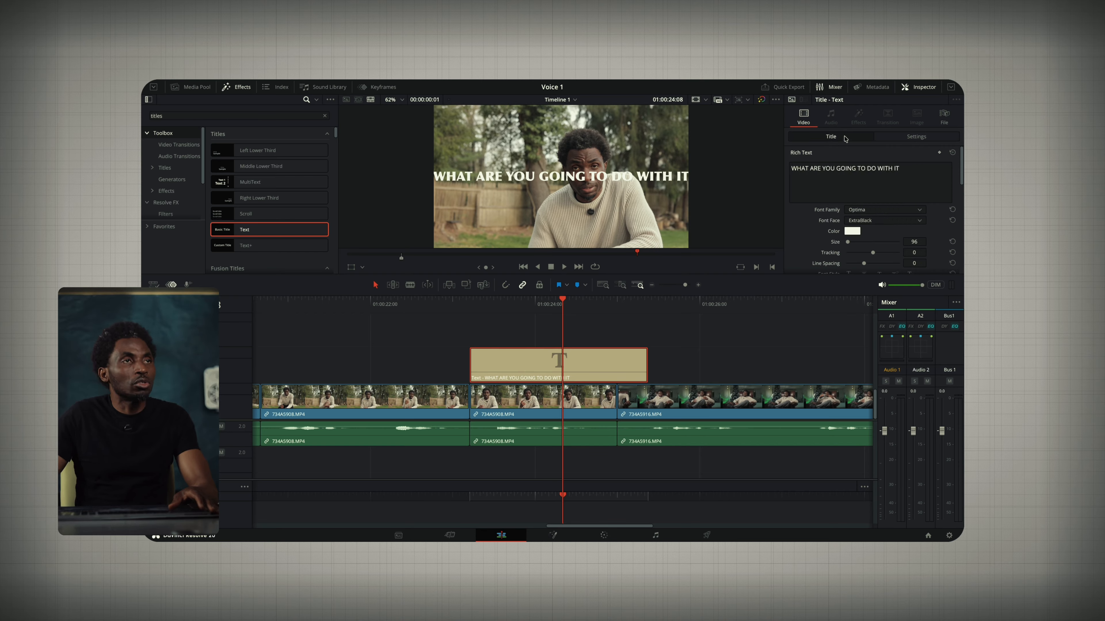
left_click(896, 176)
key("ctrl+a")
type("VISIBI")
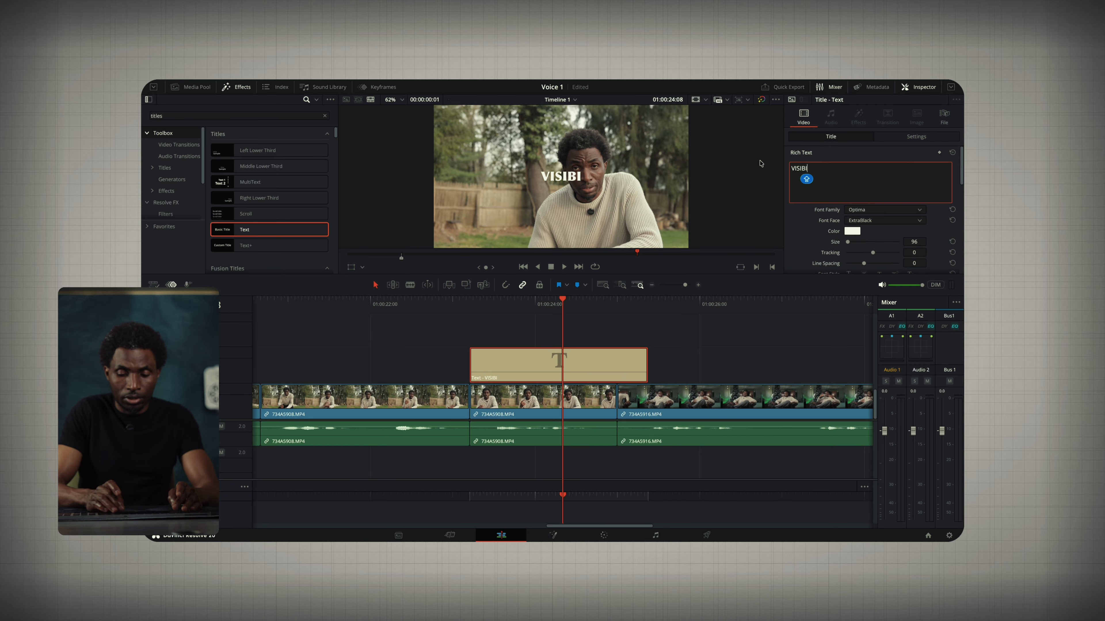
type("LITY")
- Recolor the "VISIBILITY" title by sampling the beige title clip in the timeline and brightening it to a pale yellow
left_click(853, 232)
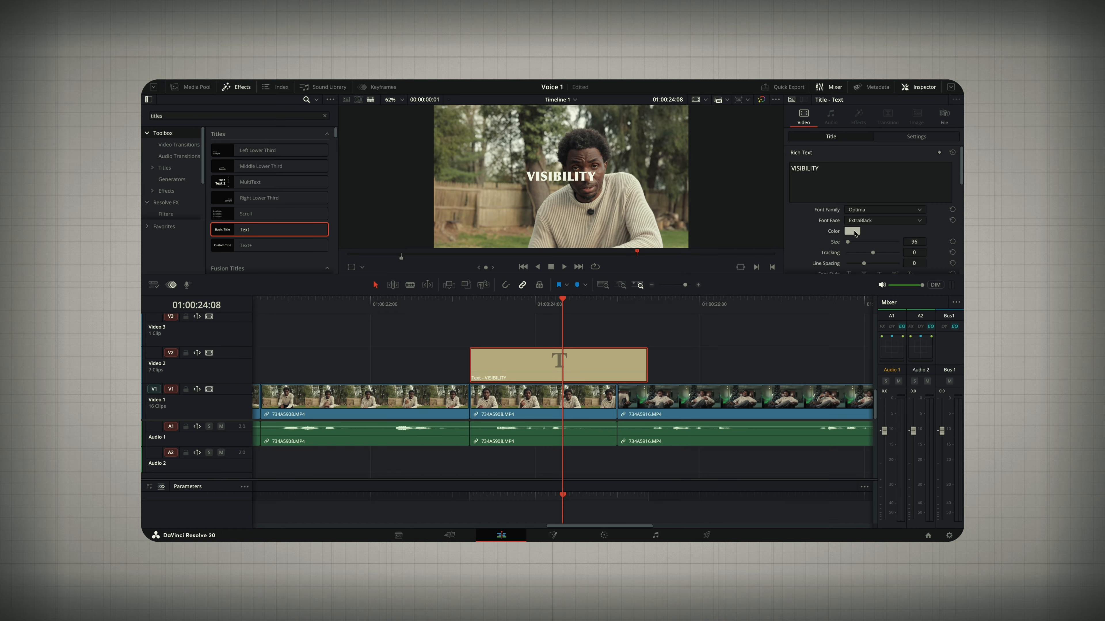
left_click(168, 512)
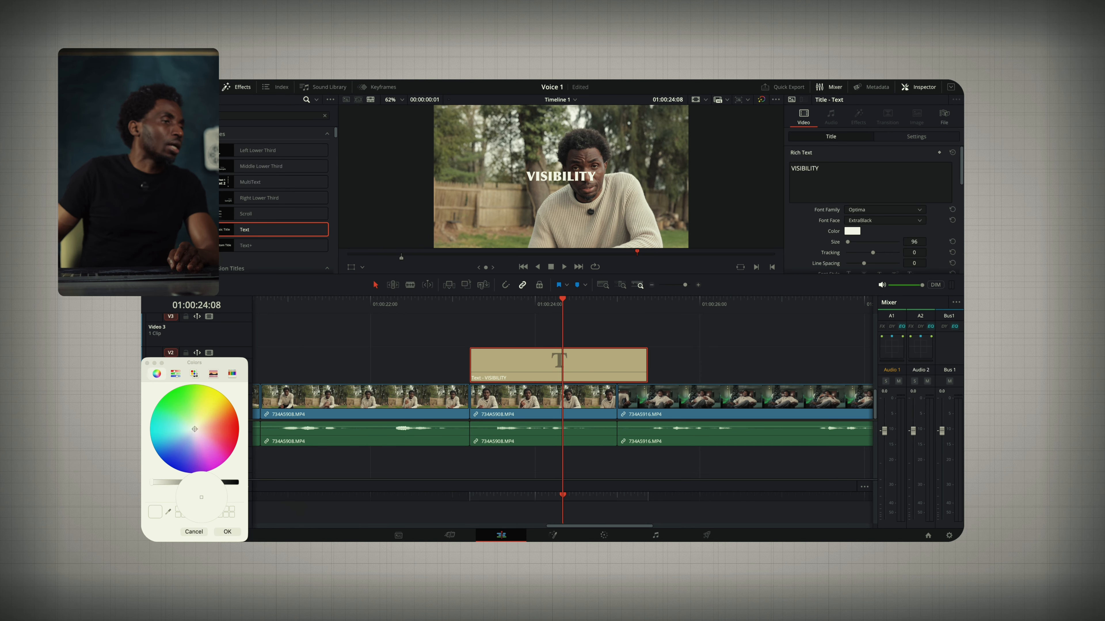
left_click(515, 359)
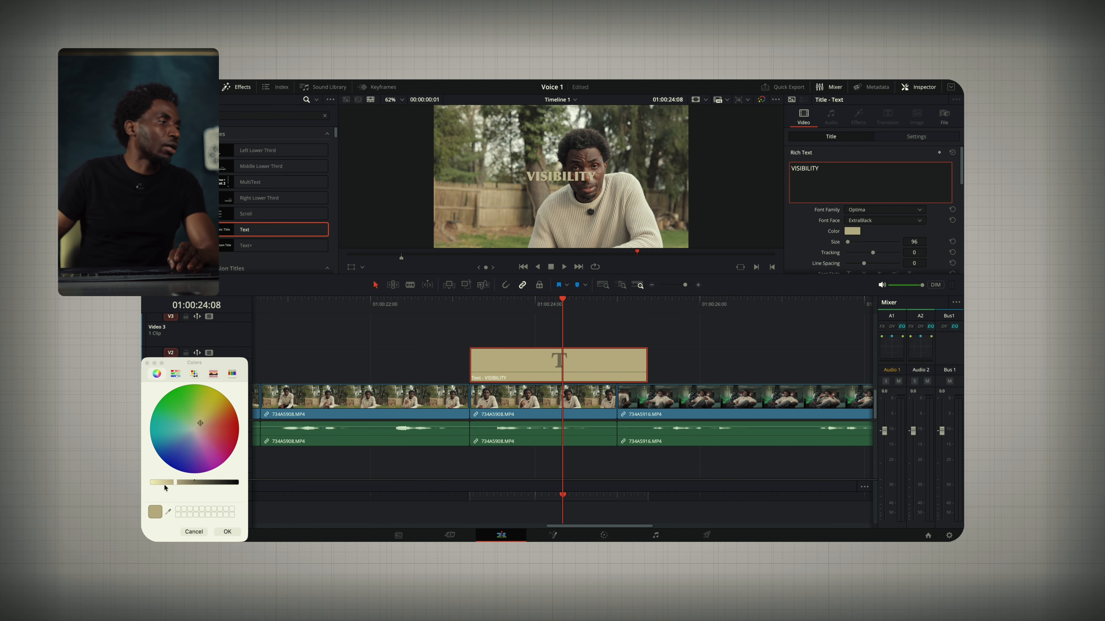
left_click_drag(175, 483, 152, 483)
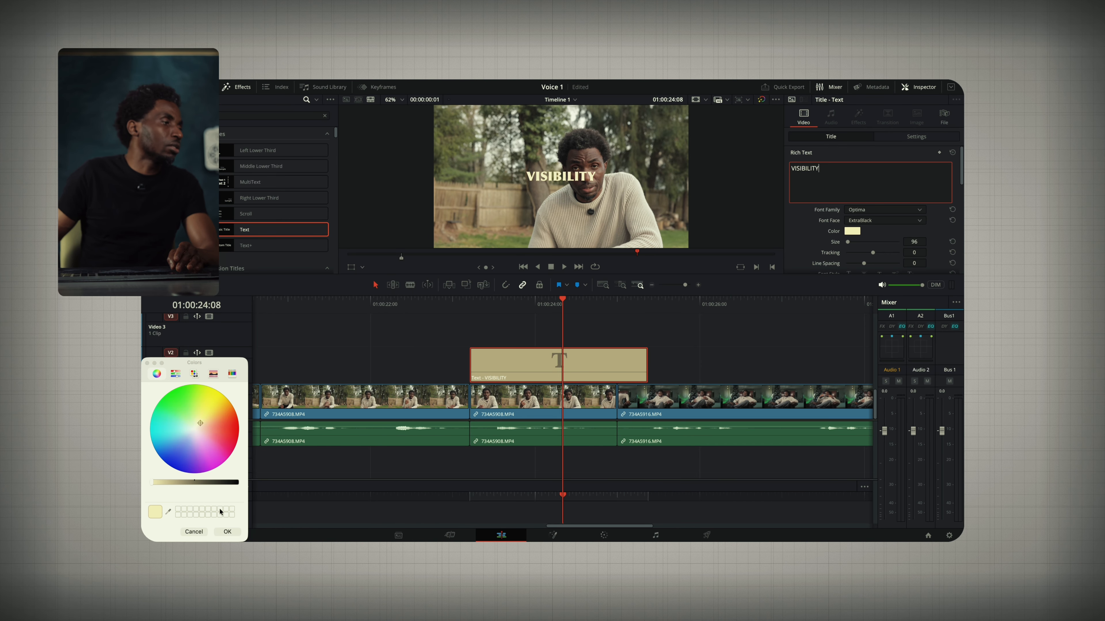
left_click(227, 532)
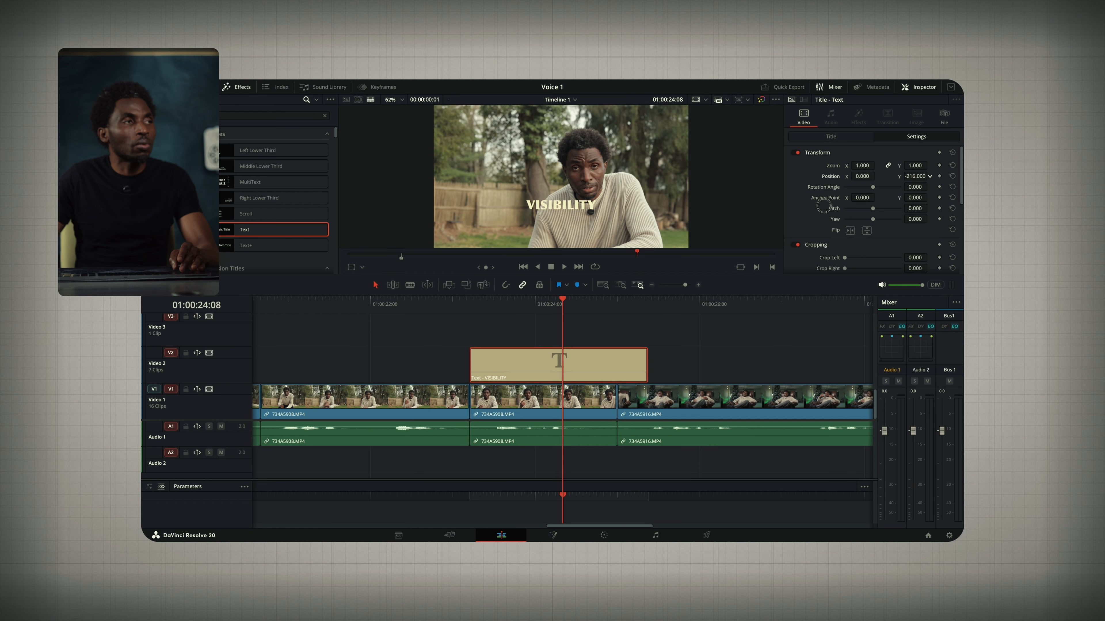
- Set the "VISIBILITY" title's Y position to -293 and zoom to 2.230, and shift the clip later in the timeline
left_click_drag(814, 205, 792, 207)
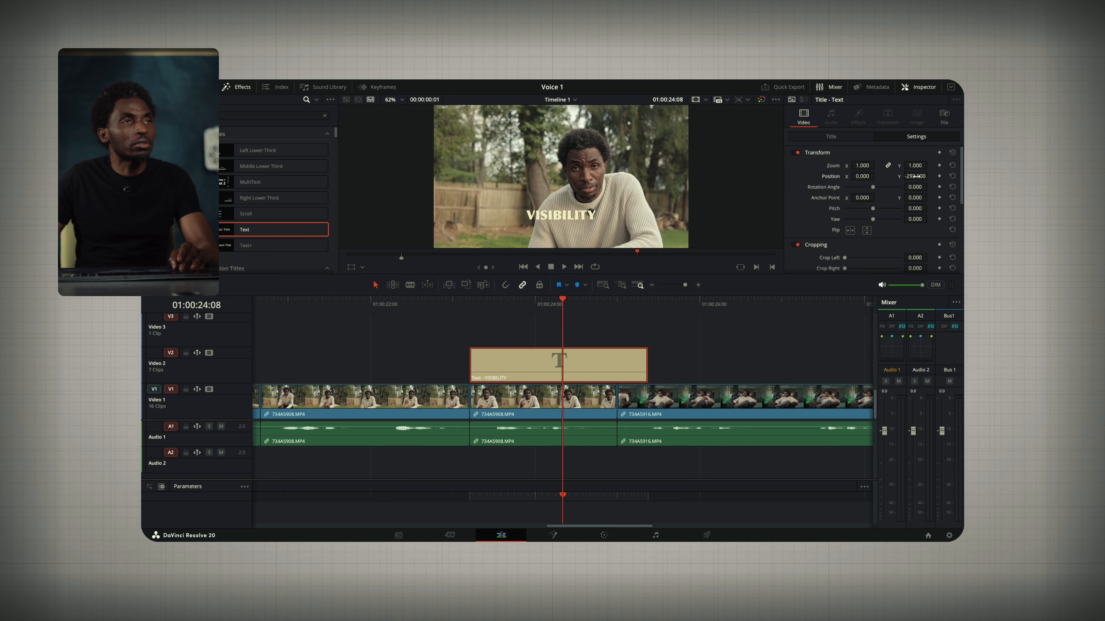
left_click_drag(898, 167, 896, 167)
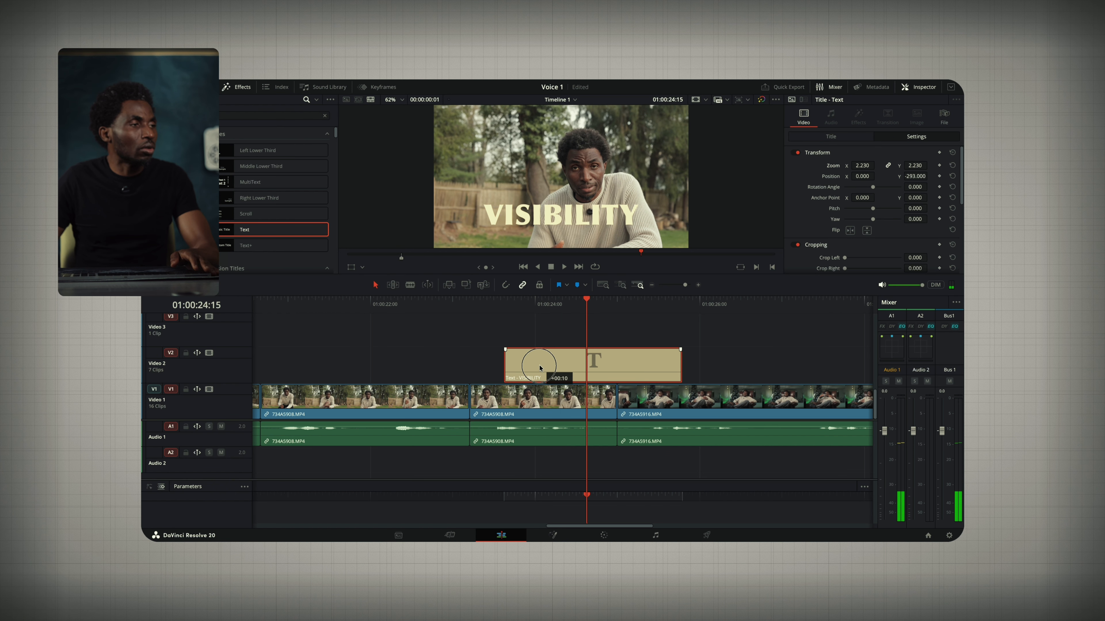
left_click_drag(557, 375, 617, 366)
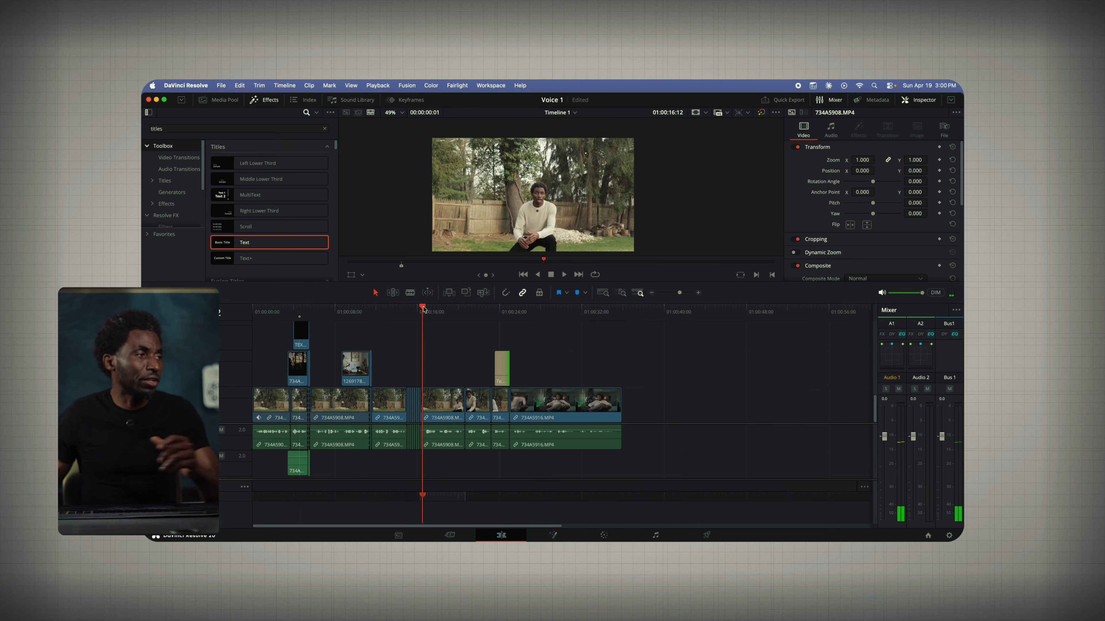
- Open the media pool's Sound bin and search it for "shutter"
left_click(302, 311)
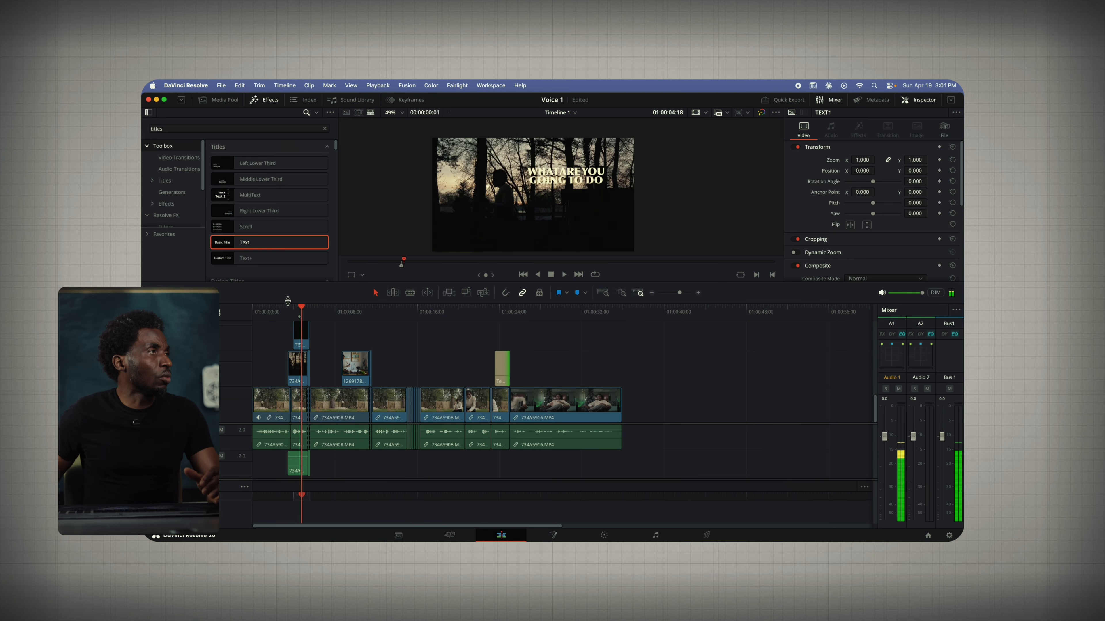
left_click(219, 102)
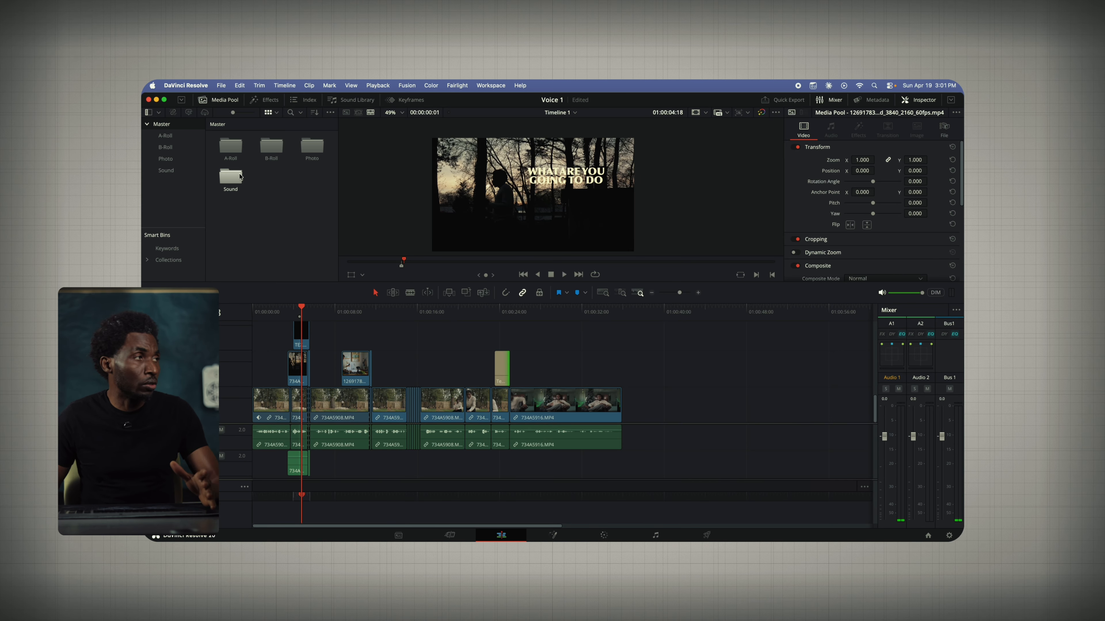
left_click(233, 181)
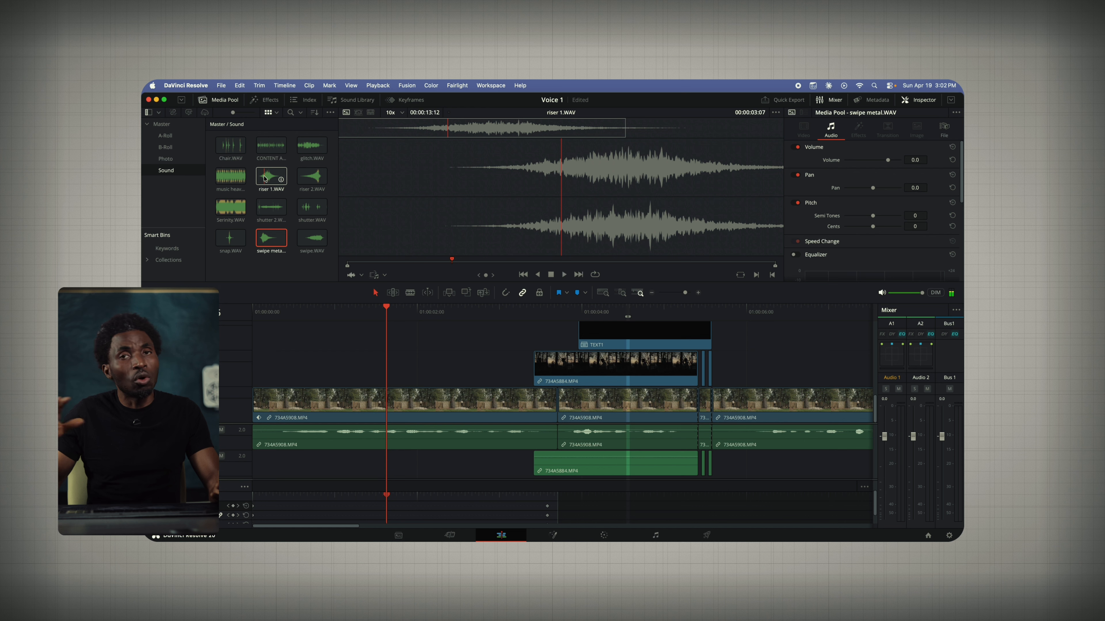
left_click(291, 112)
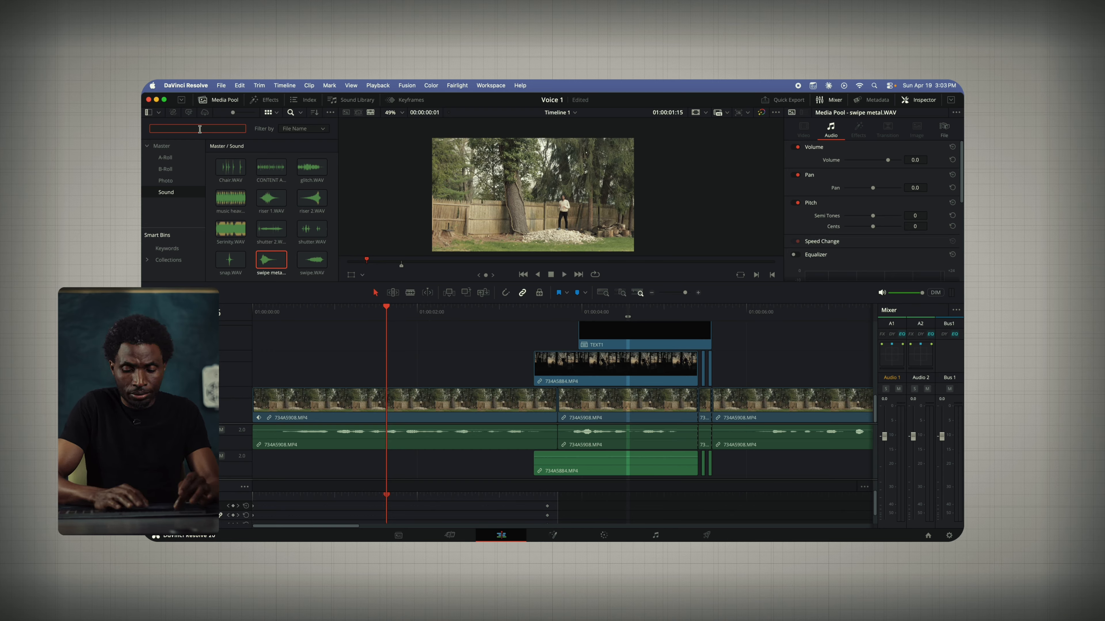
type("shutter")
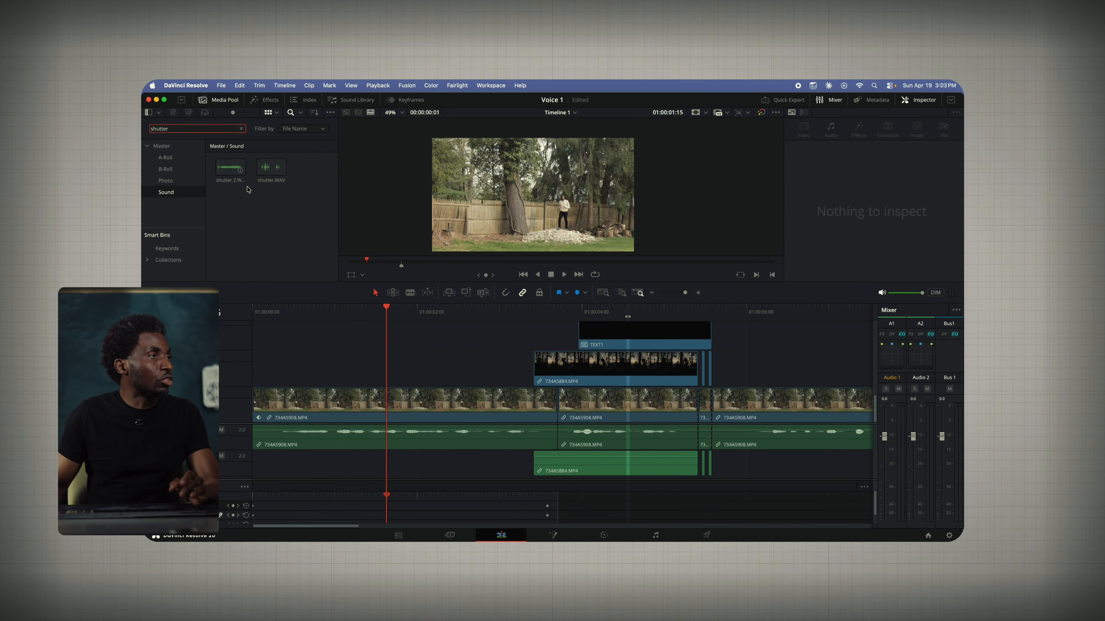
- Place shutter.WAV on the Audio 2 track shortly after the end of the TEXT1 clip
left_click(232, 171)
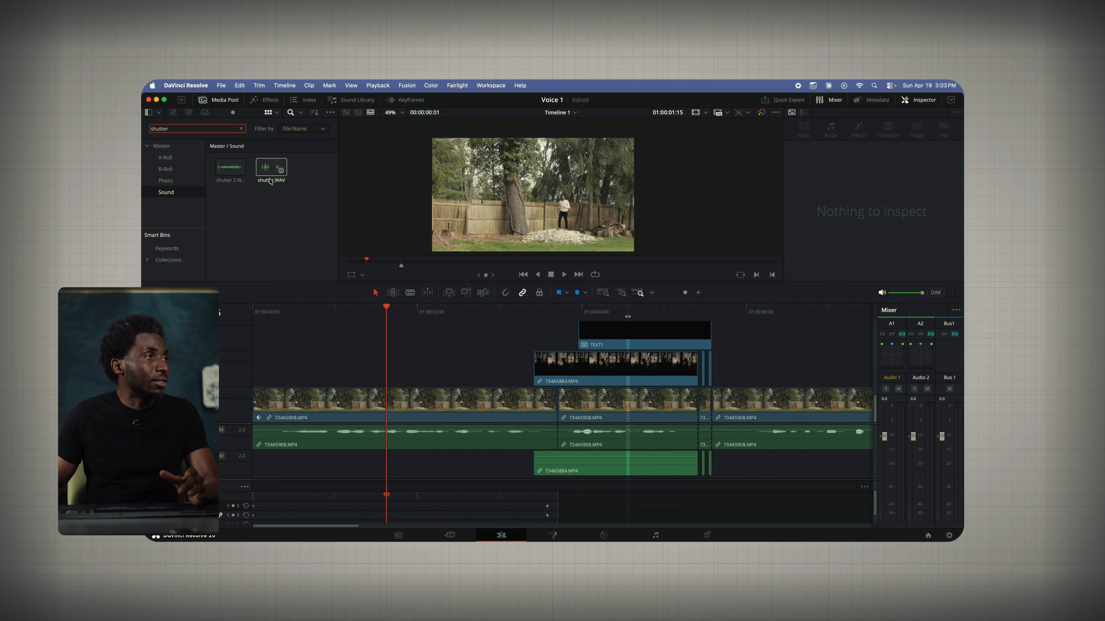
left_click(270, 180)
left_click_drag(273, 176, 745, 463)
scroll(666, 452, "right", 6)
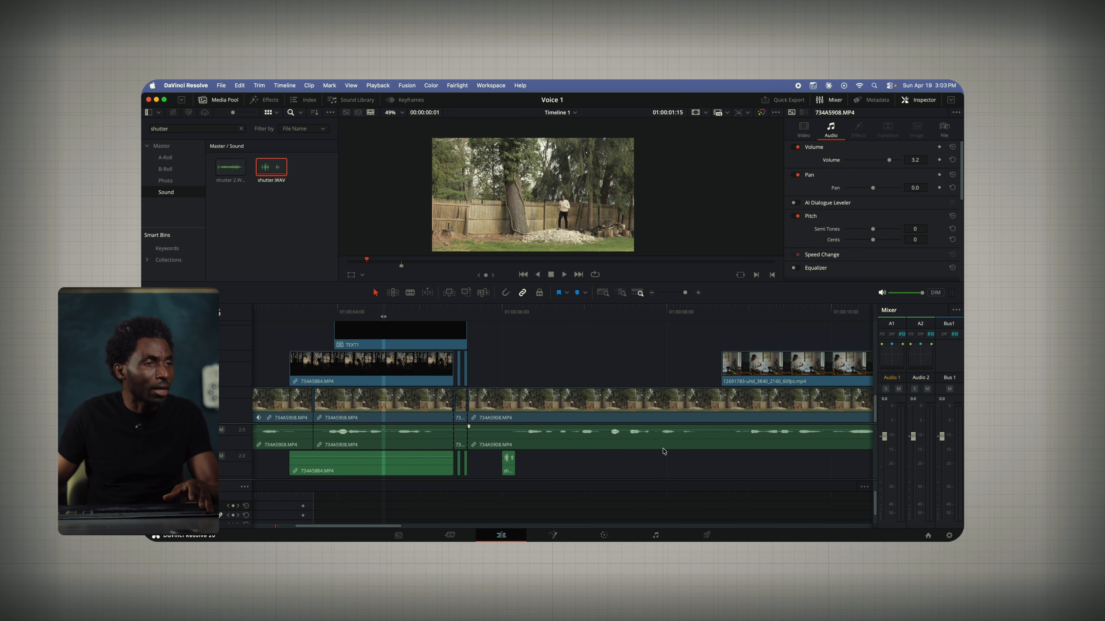
- Move the shutter.WAV clip along Audio 2 to the start of the run of very short A-roll cuts near 01:00:15
key("super+minus")
key("super+minus")
key("super+minus")
left_click(318, 313)
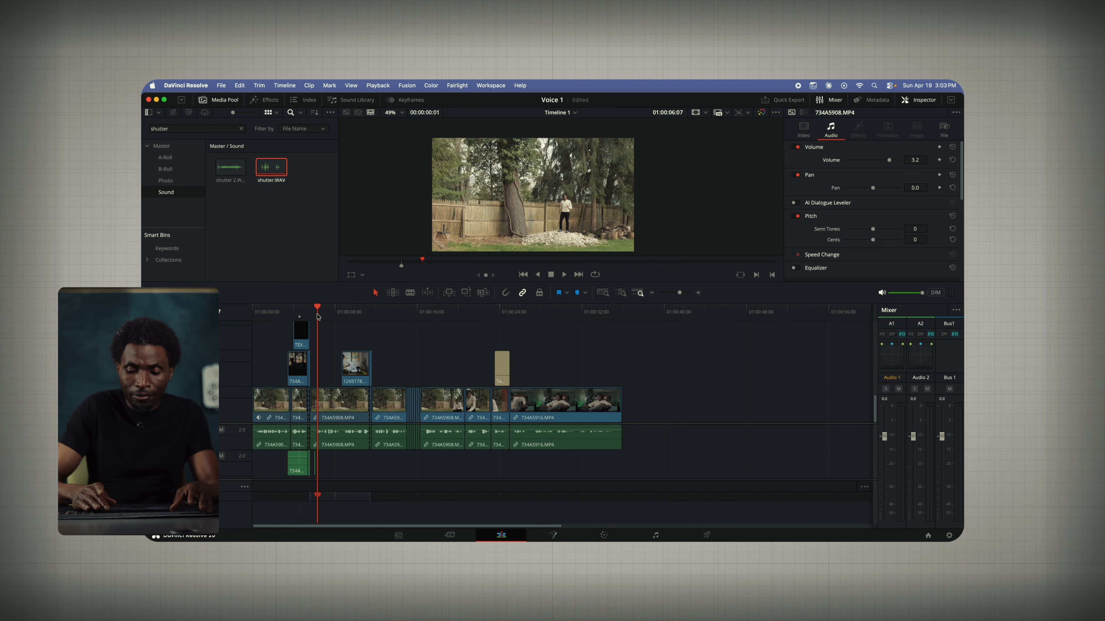
key("super+equal")
key("super+equal")
key("super+equal")
left_click(543, 467)
left_click_drag(543, 465, 818, 478)
left_click_drag(818, 478, 830, 478)
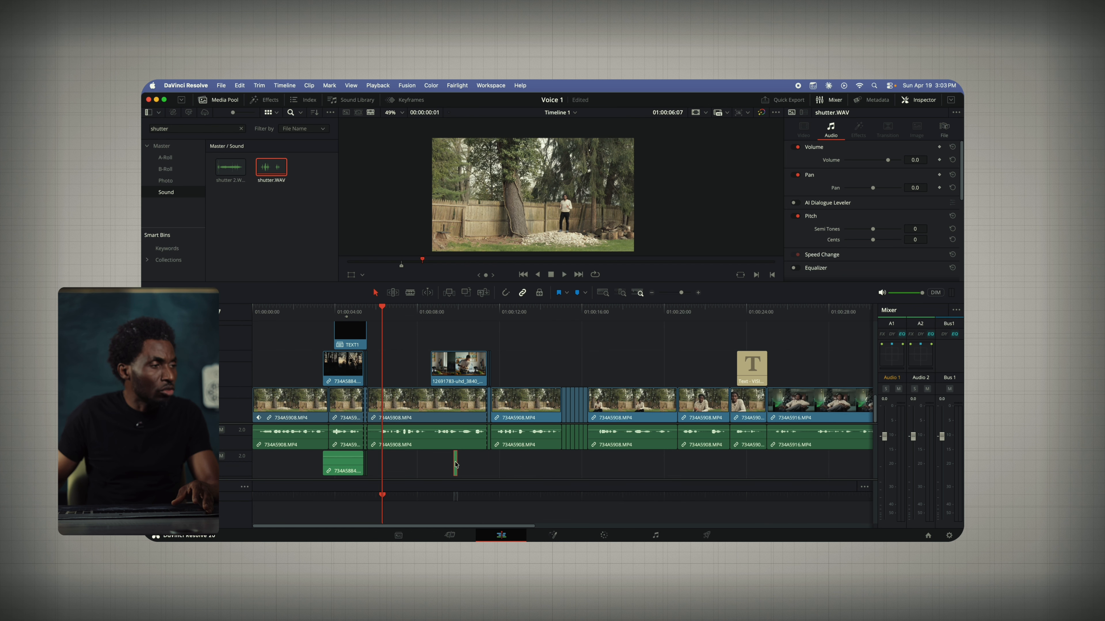
left_click_drag(504, 465, 564, 464)
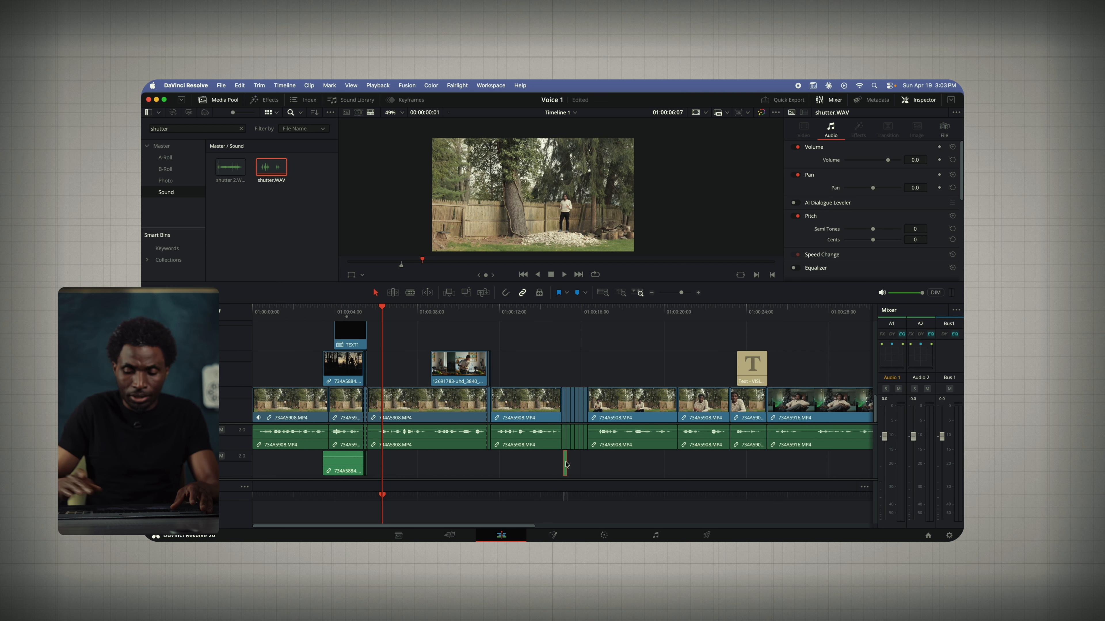
- Fine-align the shutter.WAV clip with the first of the short A-roll cuts at 01:00:15:01
key("super+equal")
key("super+minus")
left_click(563, 310)
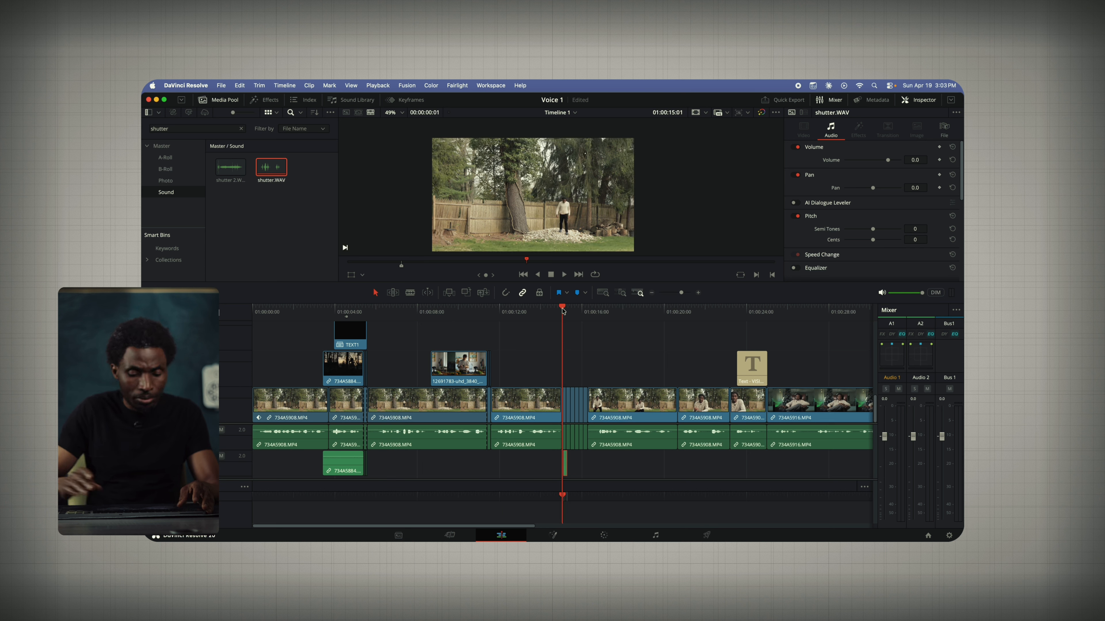
key("super+equal")
key("super+equal")
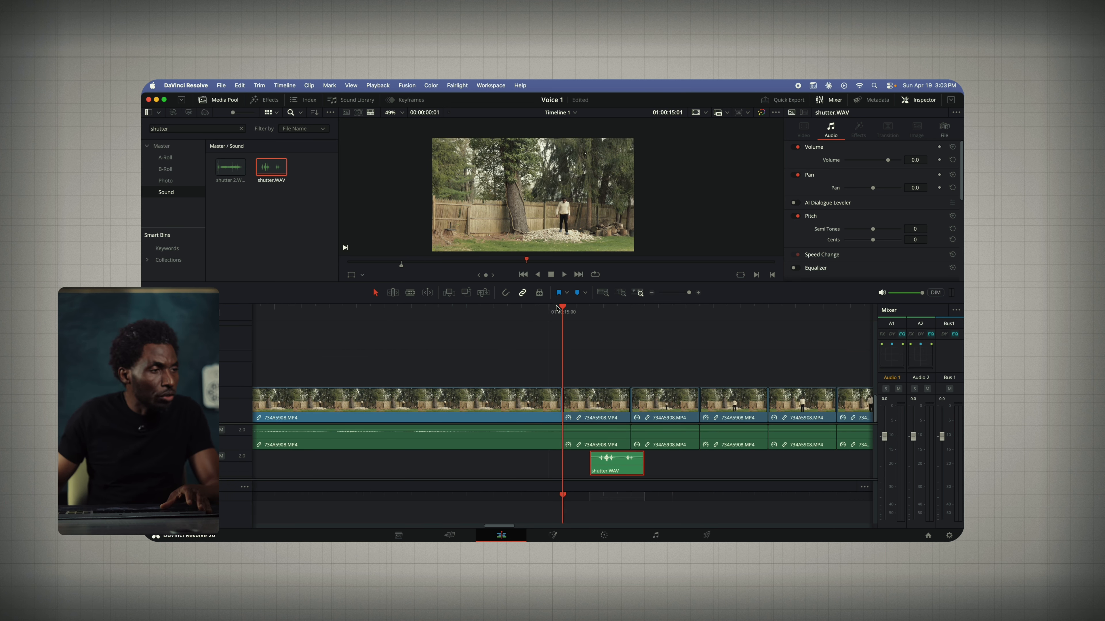
left_click_drag(599, 457, 643, 474)
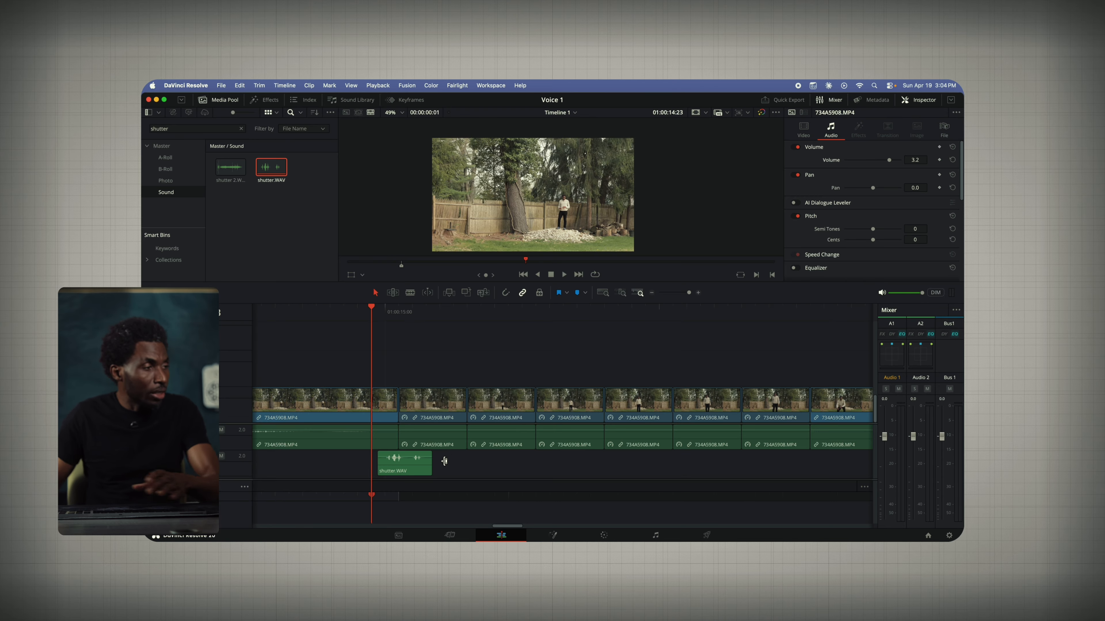
- Set the shutter.WAV clip's volume to -13.6 and play back the timeline around it
left_click_drag(408, 454, 409, 458)
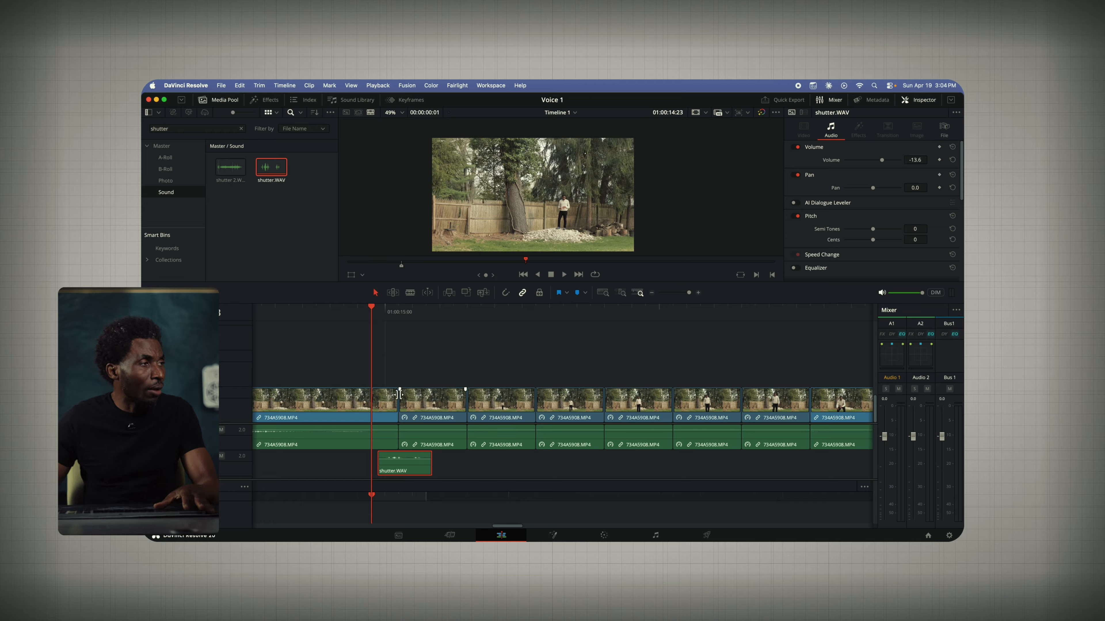
key("space")
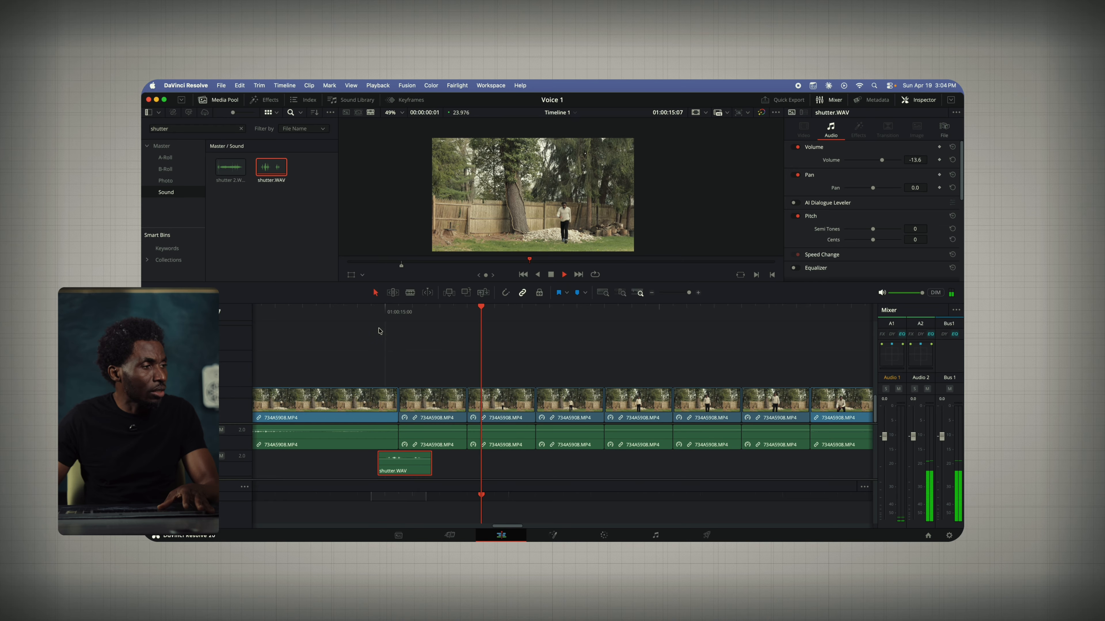
key("space")
left_click(360, 310)
key("space")
key("space")
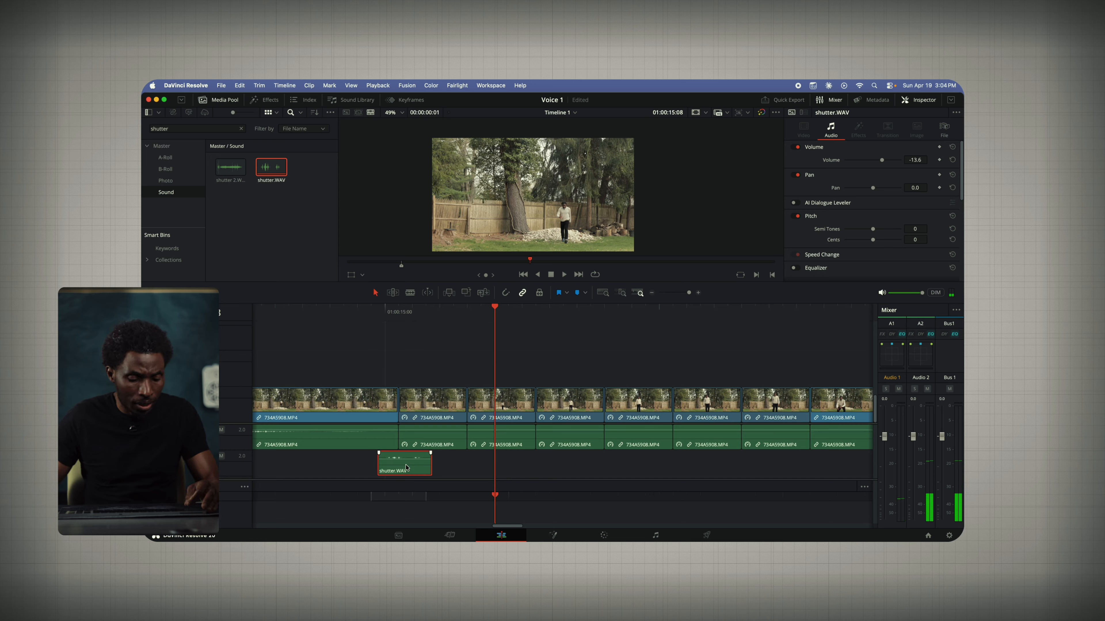
- Duplicate the shutter.WAV clip along its audio track, making six copies aligned with the following jump cuts, and play back the sequence
left_click_drag(403, 467, 536, 474)
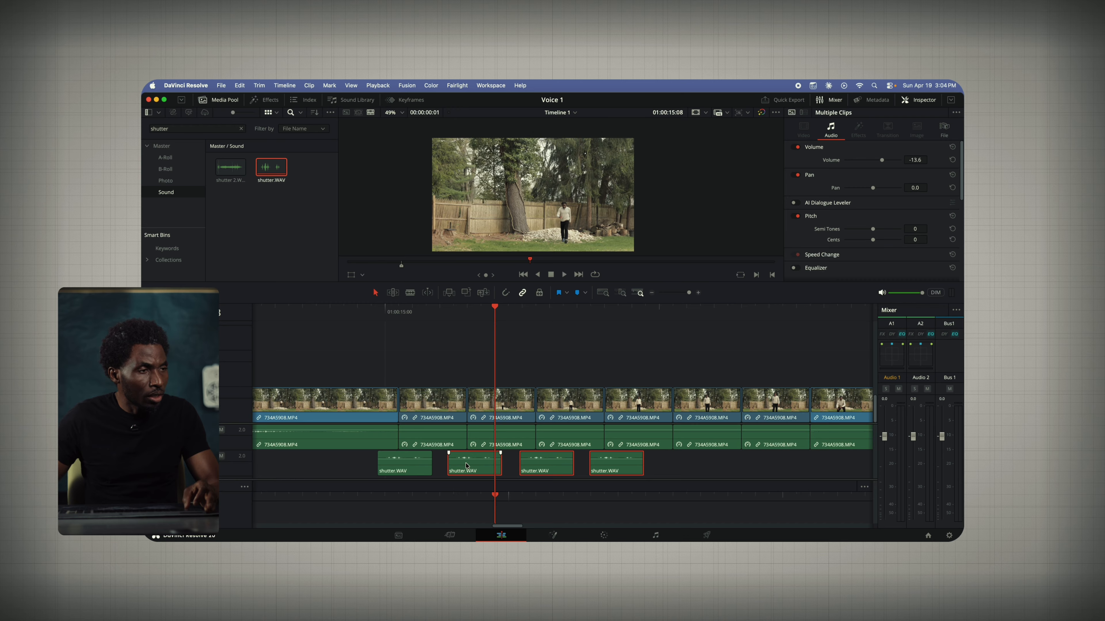
left_click(464, 465, "super")
left_click_drag(464, 465, 672, 465)
scroll(393, 377, "left", 1)
left_click(356, 324)
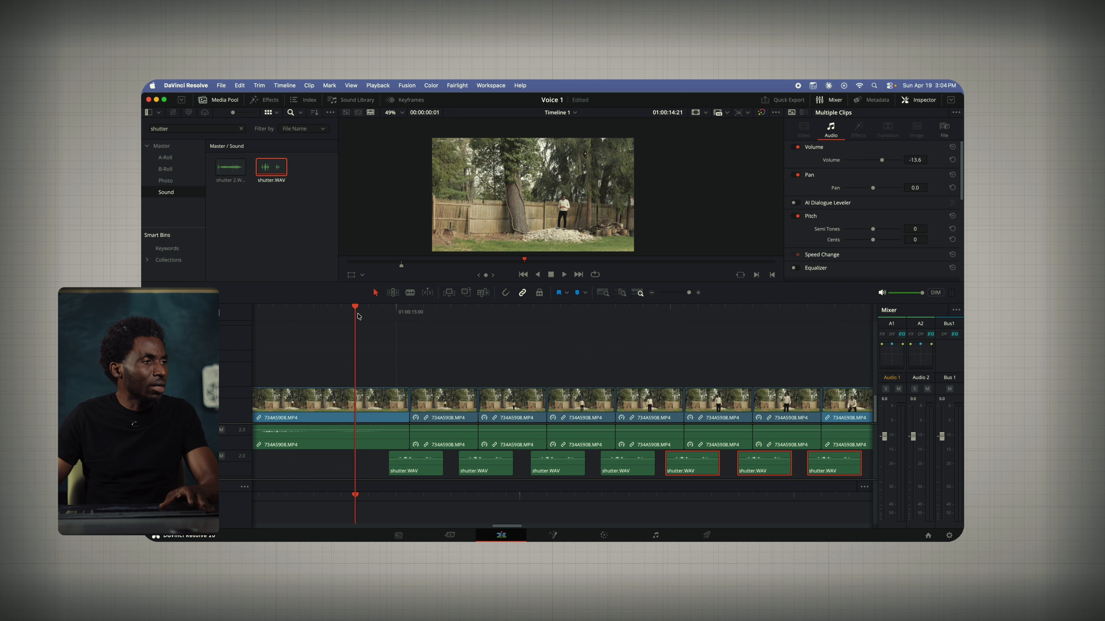
key("space")
key("super+minus")
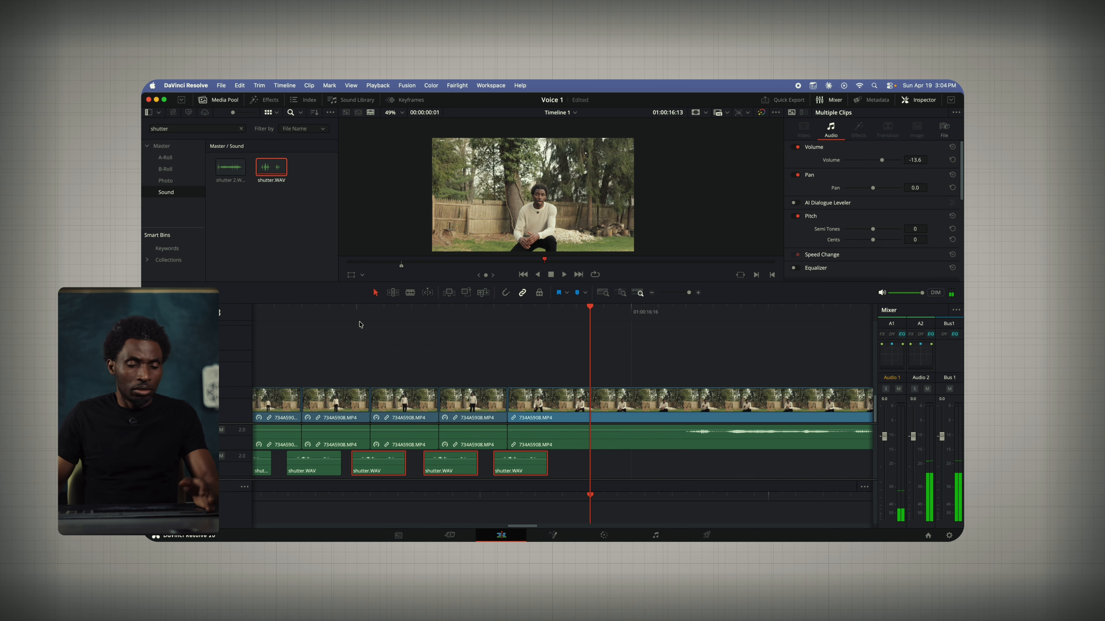
- Search the Sound bin for "glitch" and place glitch.WAV on Audio 2 directly after the 734A5884 clip, under the short glitch cuts
left_click(404, 313)
mouse_move(405, 313)
left_mouse_down()
mouse_move(377, 312)
mouse_move(398, 313)
left_mouse_up()
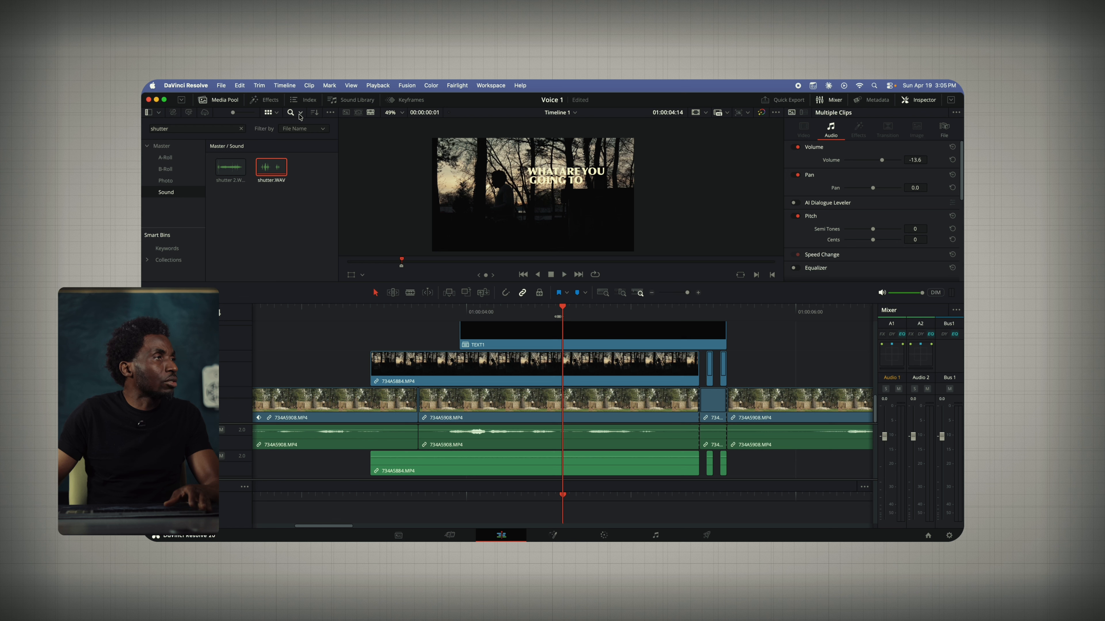
left_click(217, 146)
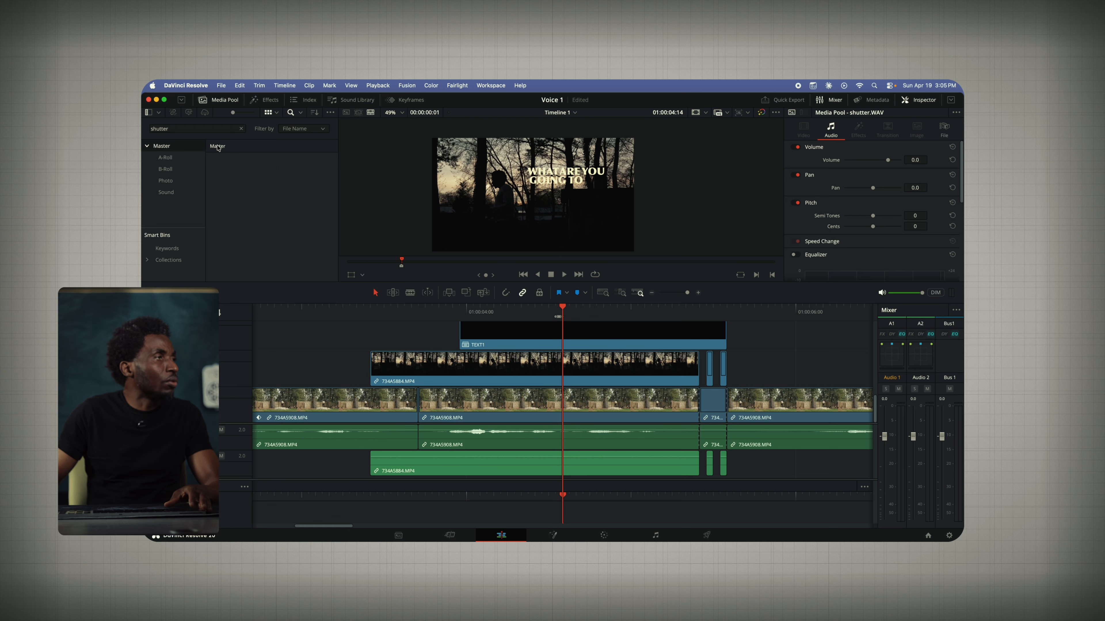
left_click(291, 113)
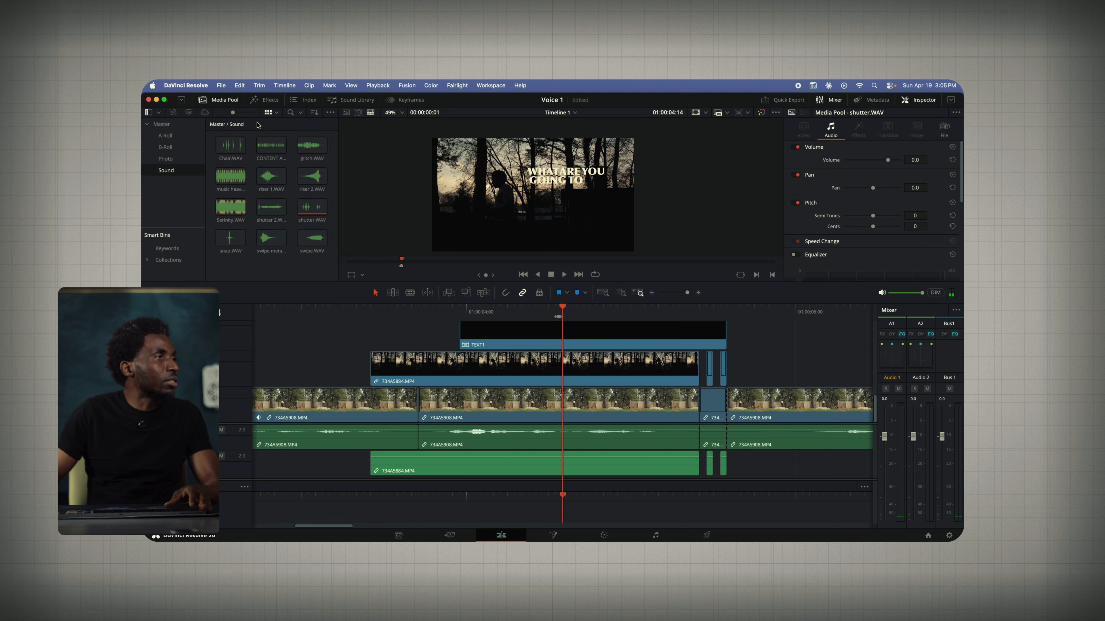
left_click(291, 113)
type("glitch")
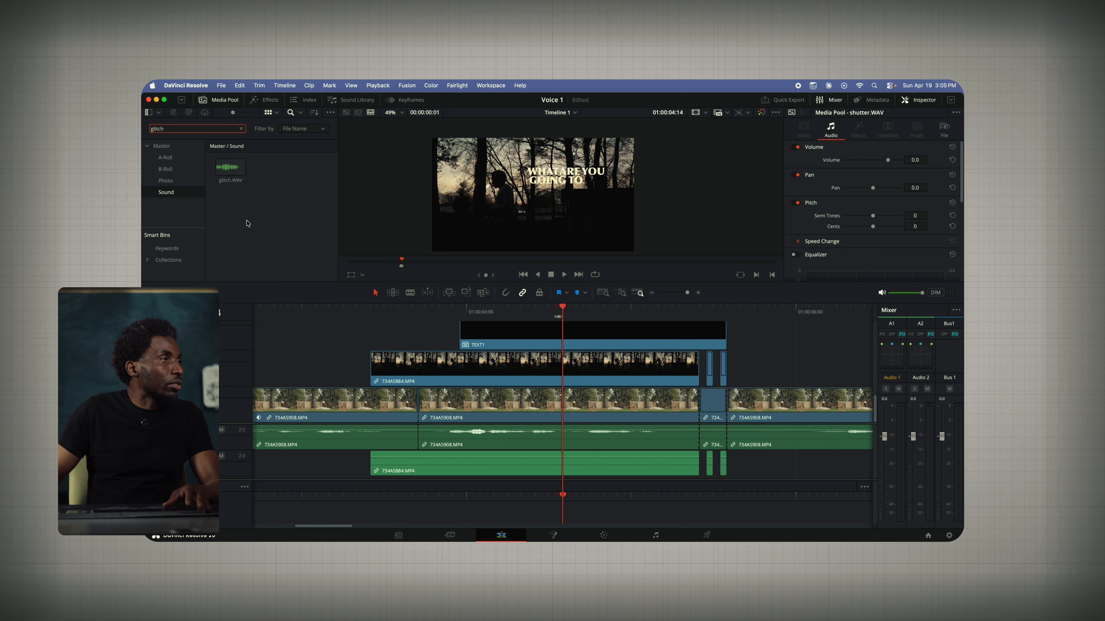
left_click(227, 173)
left_click_drag(227, 173, 702, 460)
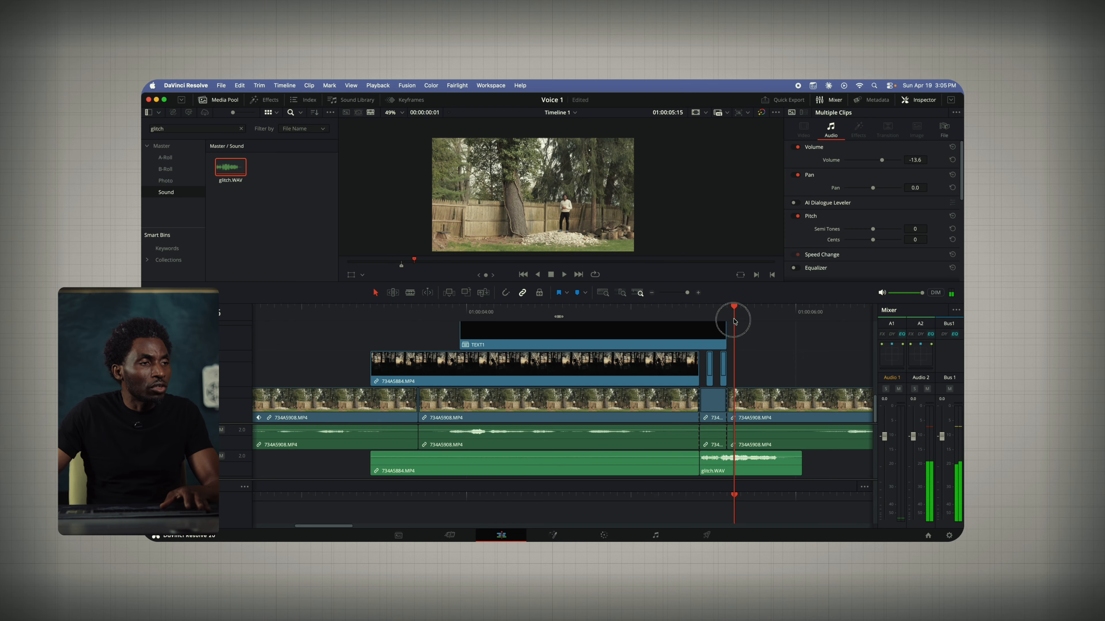
- Split glitch.WAV at 01:00:05:14, where the TEXT1 title ends, and delete the part after the cut
left_click_drag(734, 321, 726, 328)
left_click(755, 474)
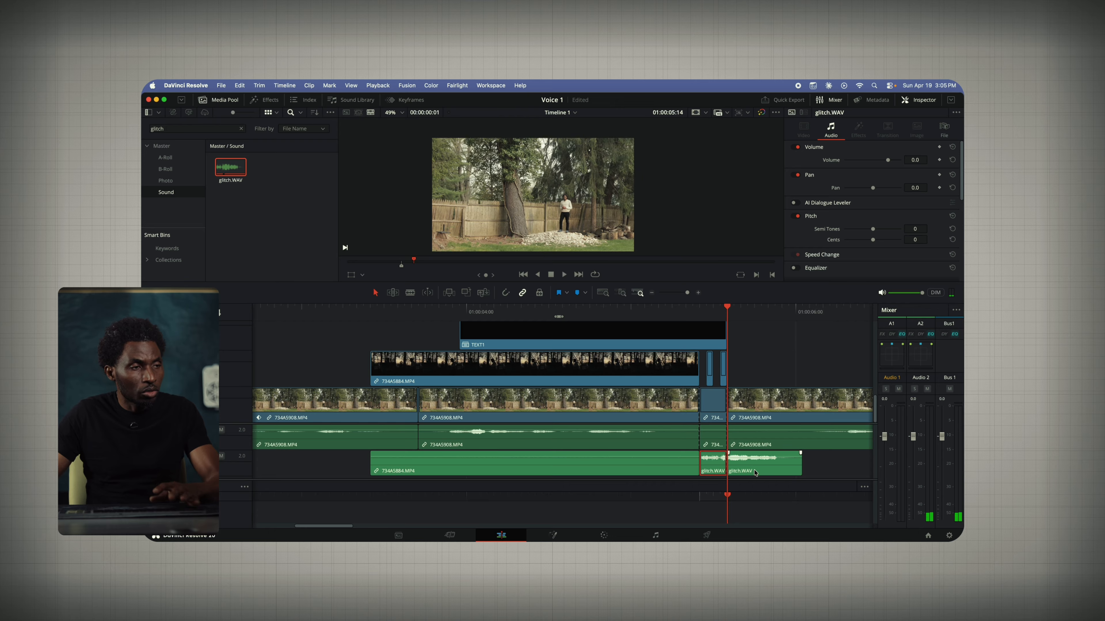
key("super+b")
key("Delete")
- Set the trimmed glitch.WAV clip's volume to -15.9 and play back the transition
key("space")
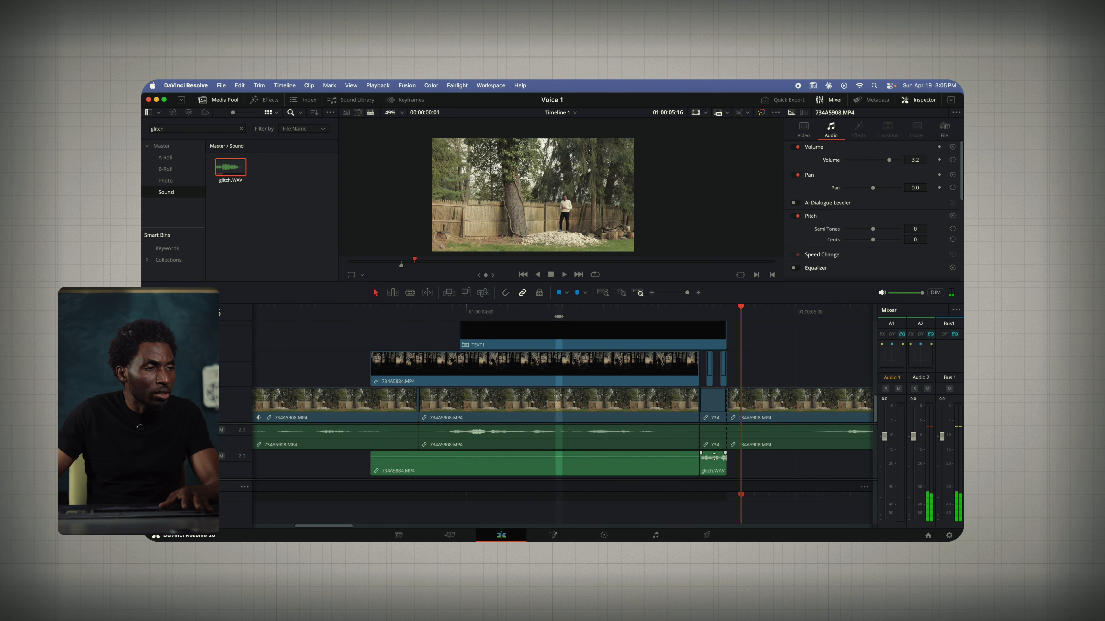
left_click_drag(714, 459, 715, 457)
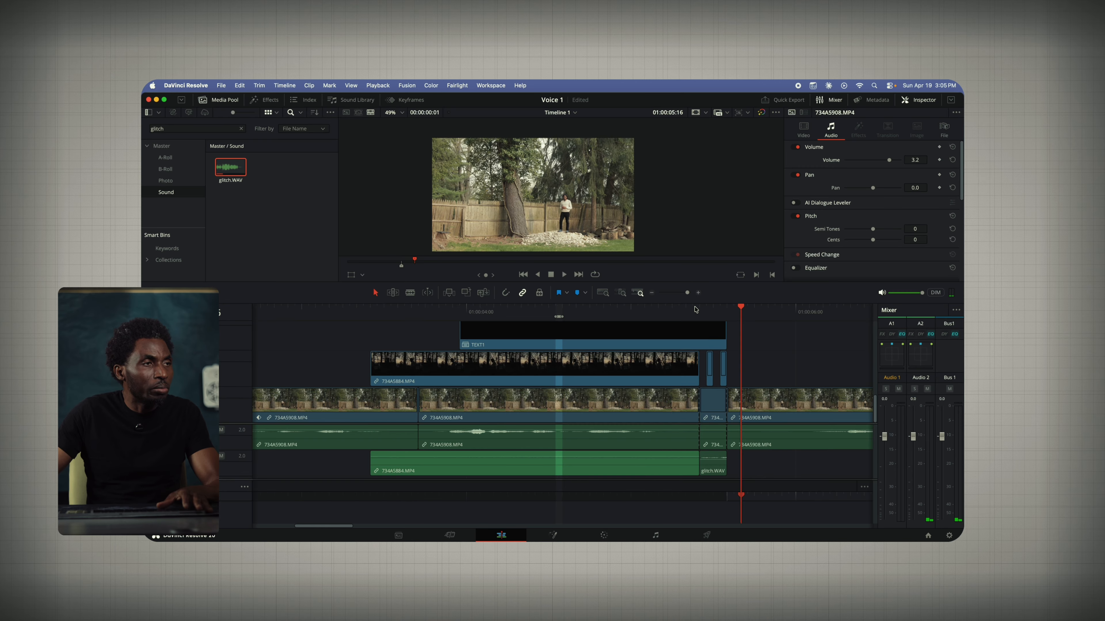
key("space")
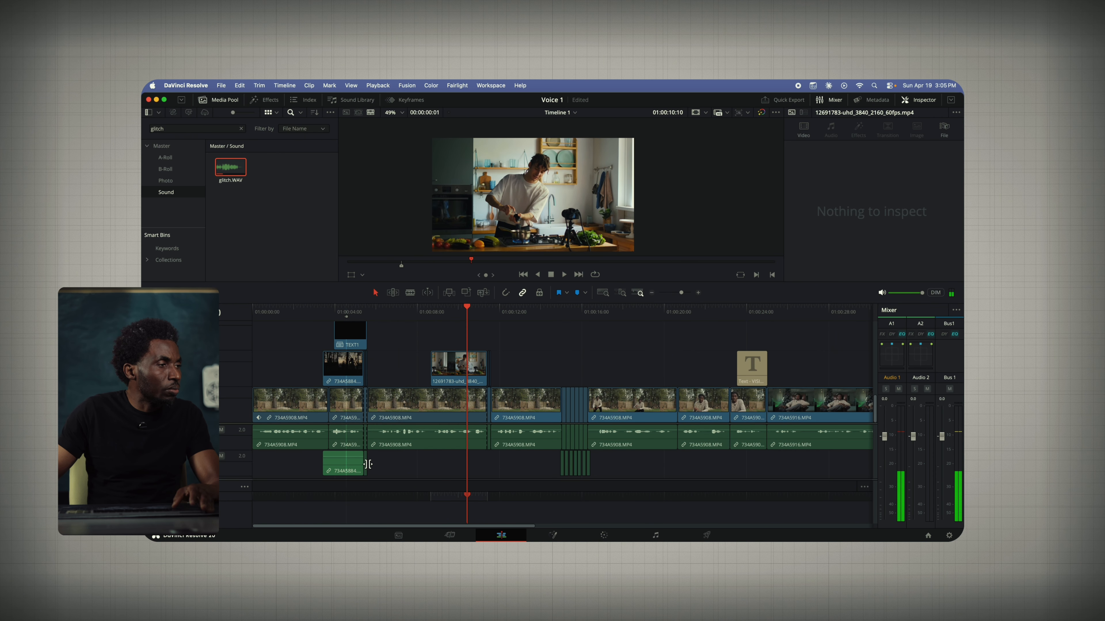
- Copy the trimmed glitch.WAV clip and paste it on Audio 2 at the glitch cuts following the kitchen clip
left_click(366, 464)
right_click(367, 465)
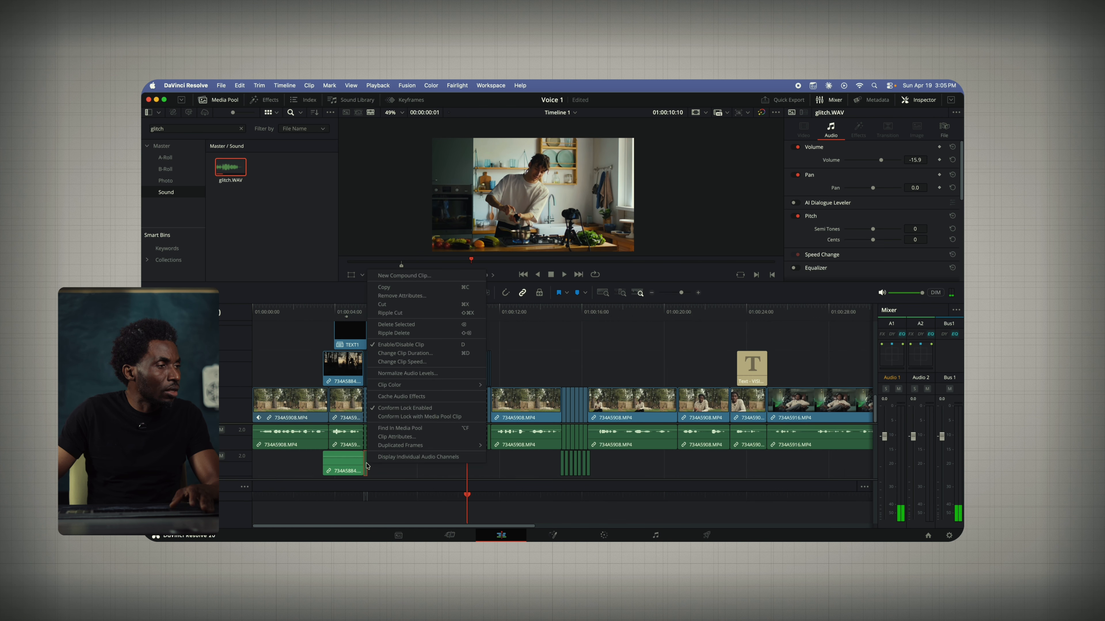
left_click(399, 287)
left_click_drag(467, 311, 486, 314)
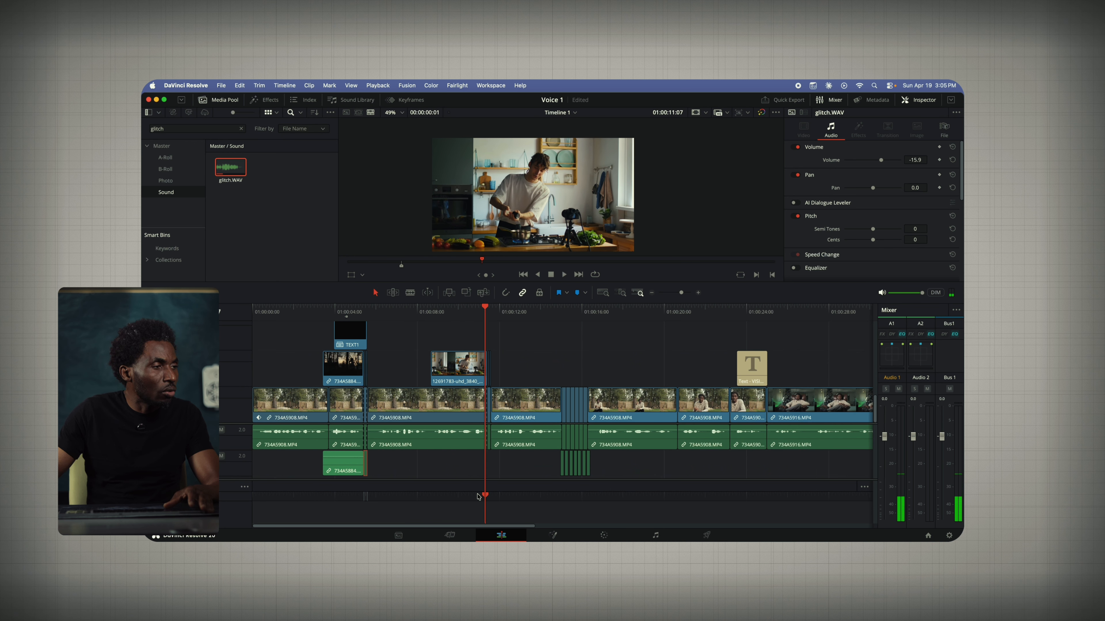
right_click(487, 469)
left_click(504, 471)
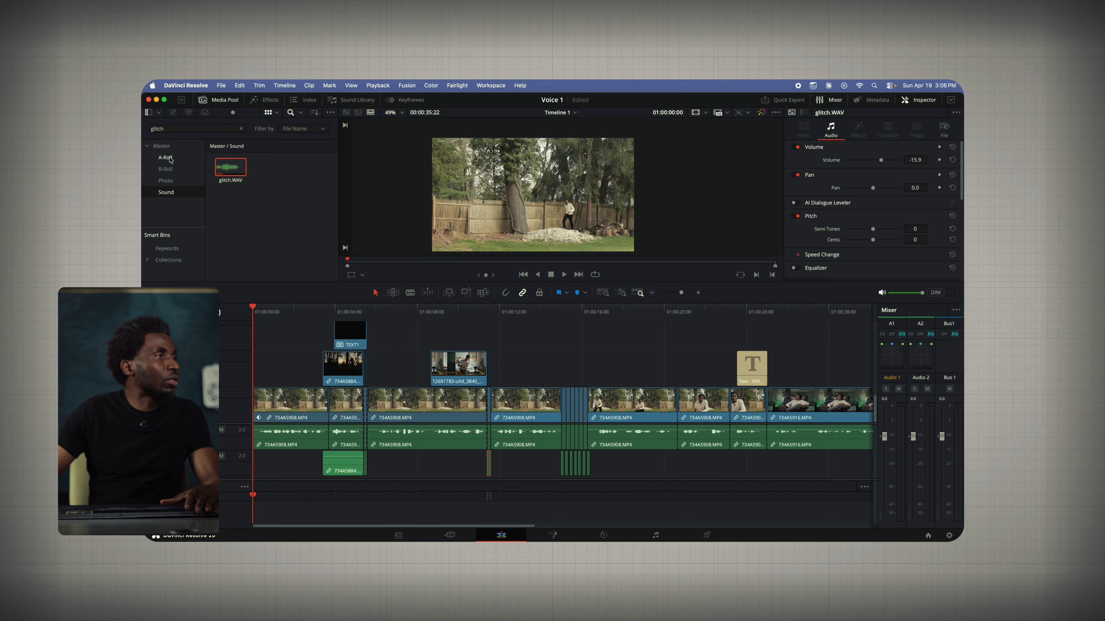
- Search the Sound bin for "music", then add music heaven.WAV to Audio 3 at about 2.5 seconds with its volume at -13.6
left_click(165, 148)
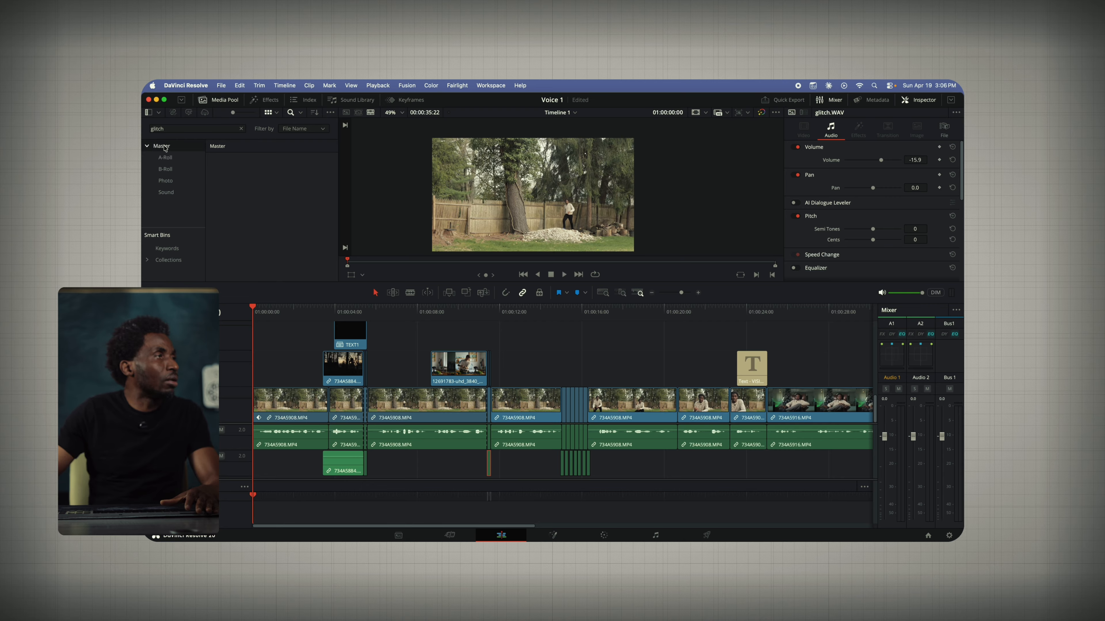
left_click(172, 194)
double_click(152, 128)
type("Music")
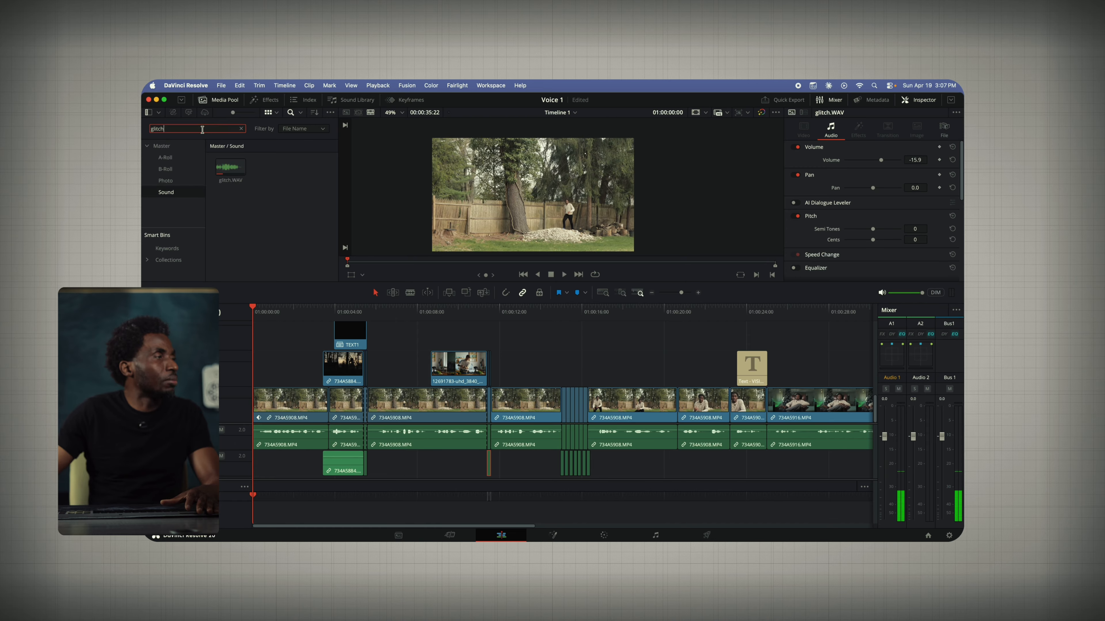
left_click_drag(231, 167, 348, 478)
key("super+minus")
key("super+minus")
key("super+minus")
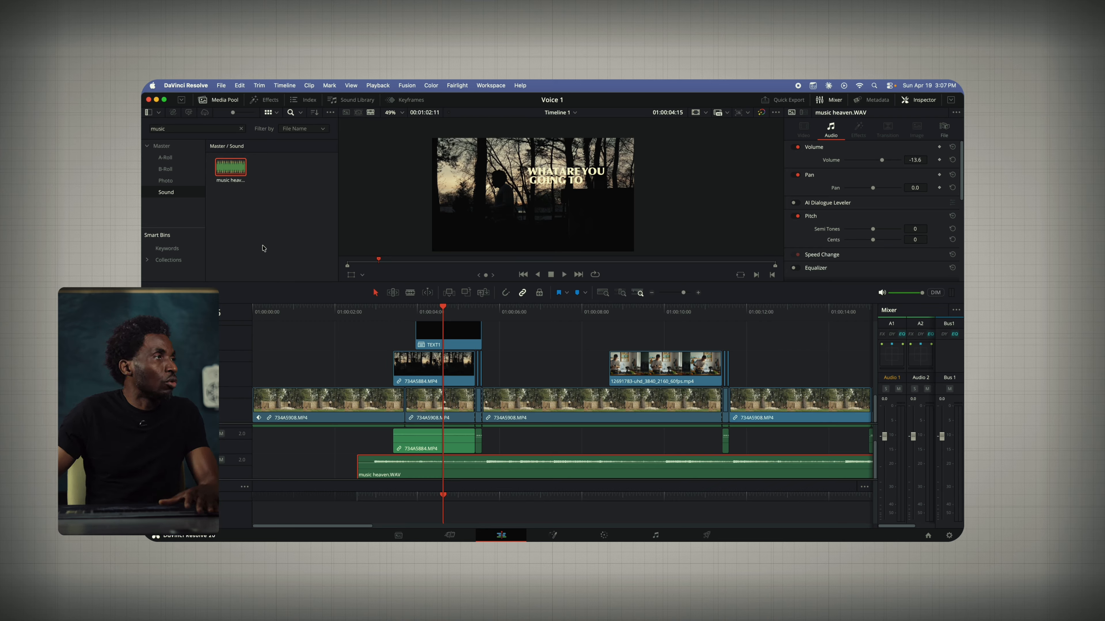
- Search the Sound bin for "riser" and preview riser 2.WAV
left_click(241, 128)
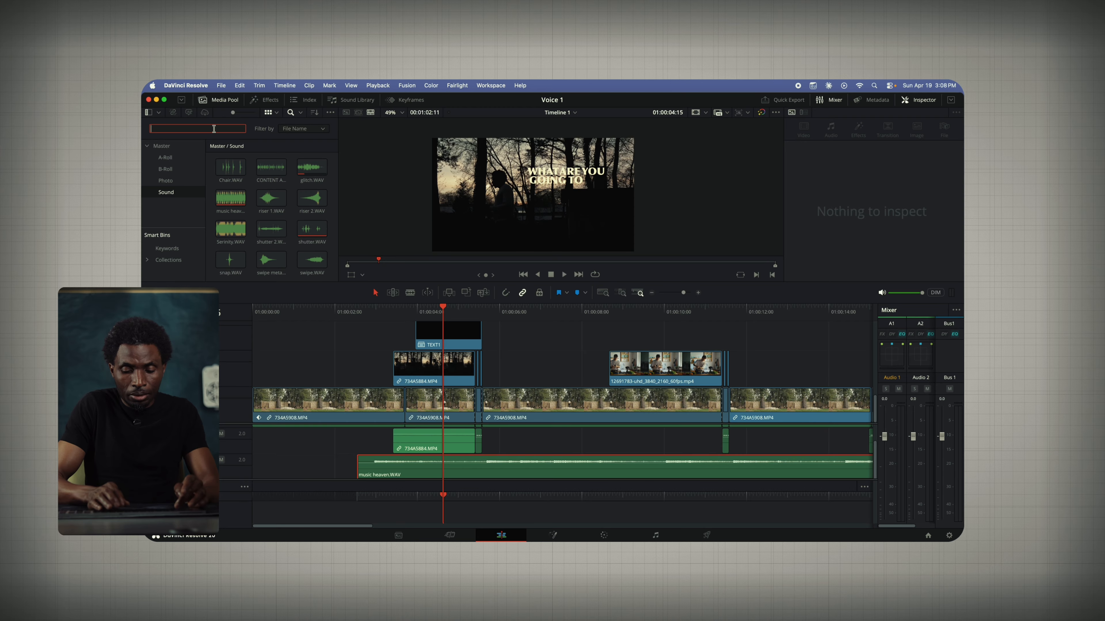
type("riser")
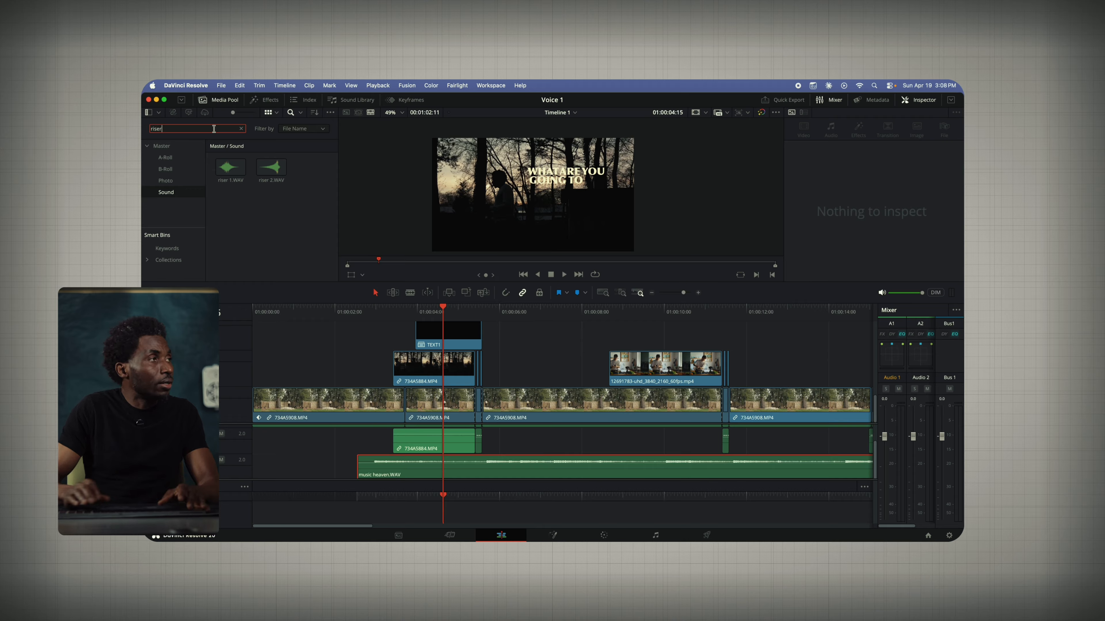
left_click(262, 173)
key("space")
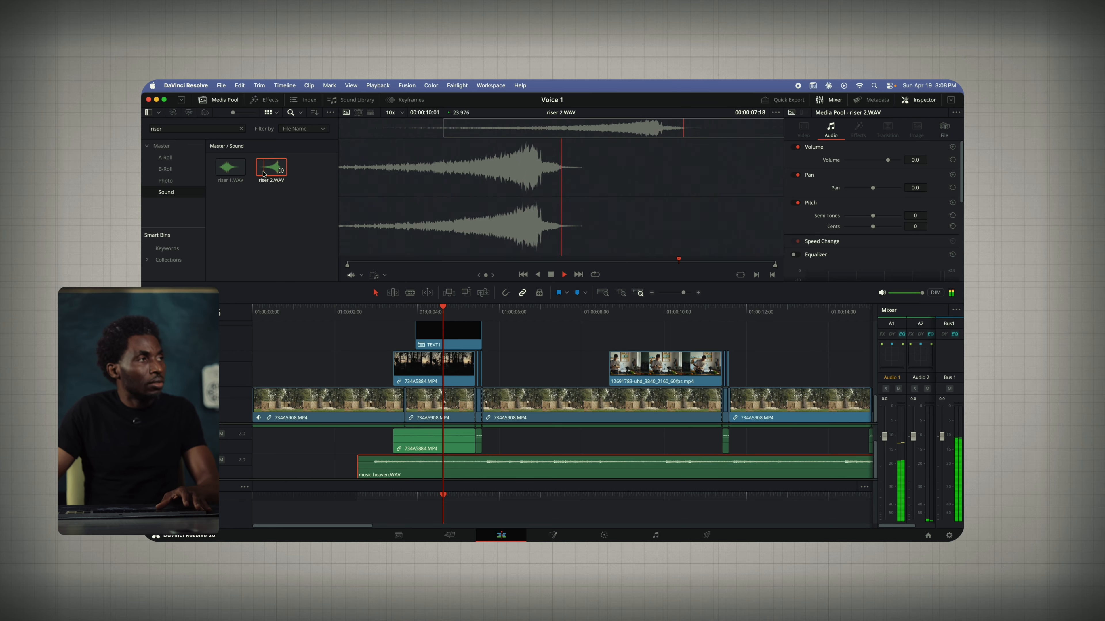
- Place riser 2.WAV on Audio 3 at the start of the timeline and set its volume to -11.4
left_click_drag(263, 173, 294, 385)
key("super+z")
left_click(271, 167)
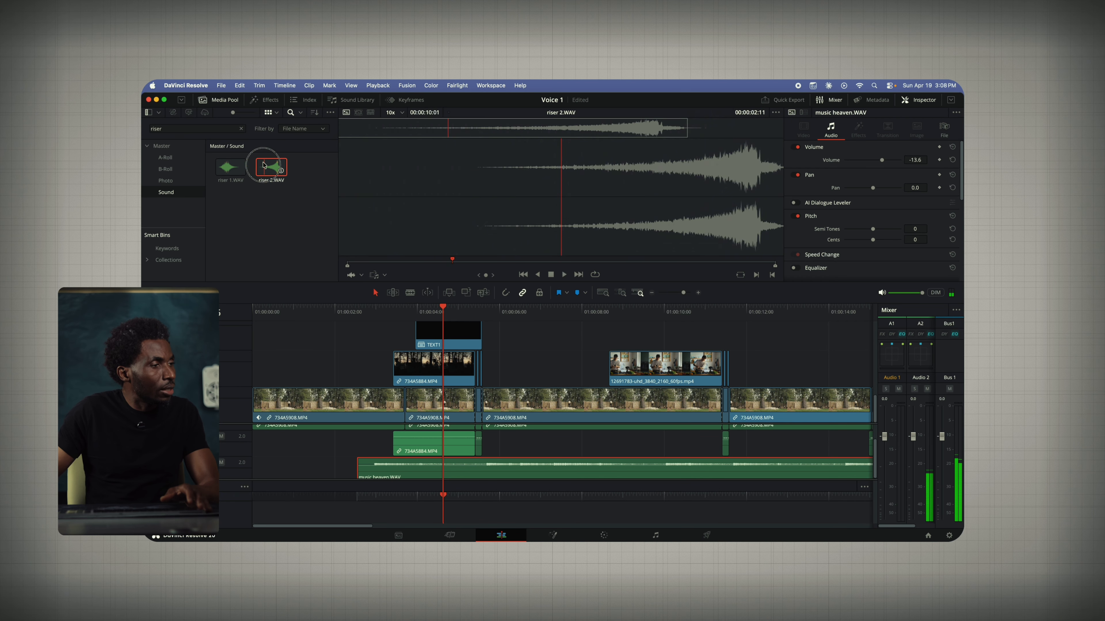
left_click_drag(271, 167, 331, 444)
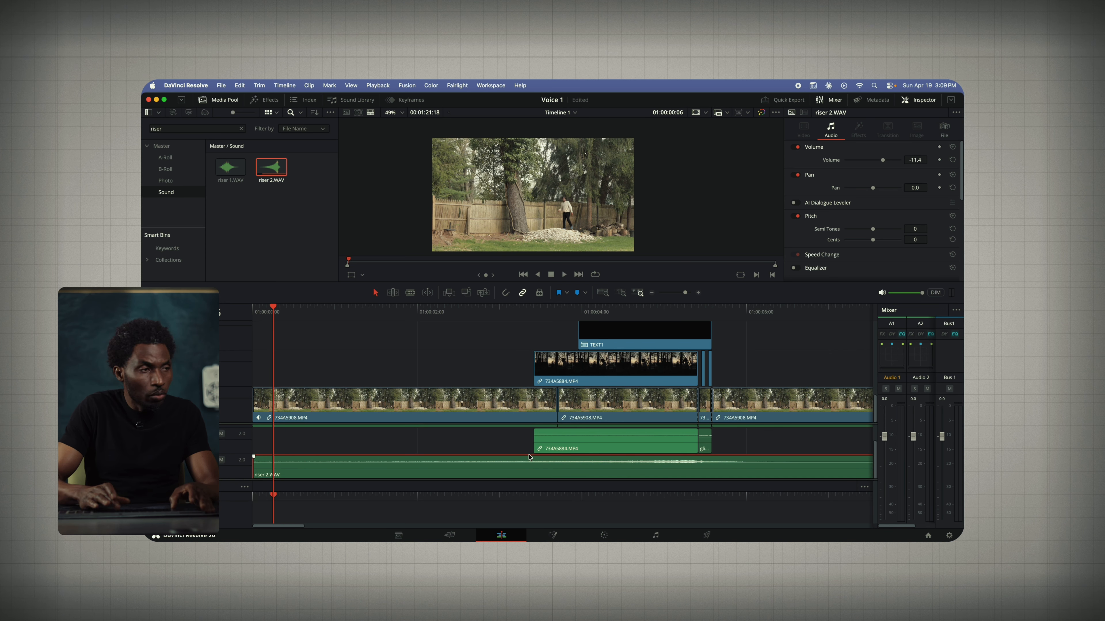
- Cut off the riser 2.WAV tail and trim its beginning, keeping the clip at the timeline start, and play it back
left_click(517, 313)
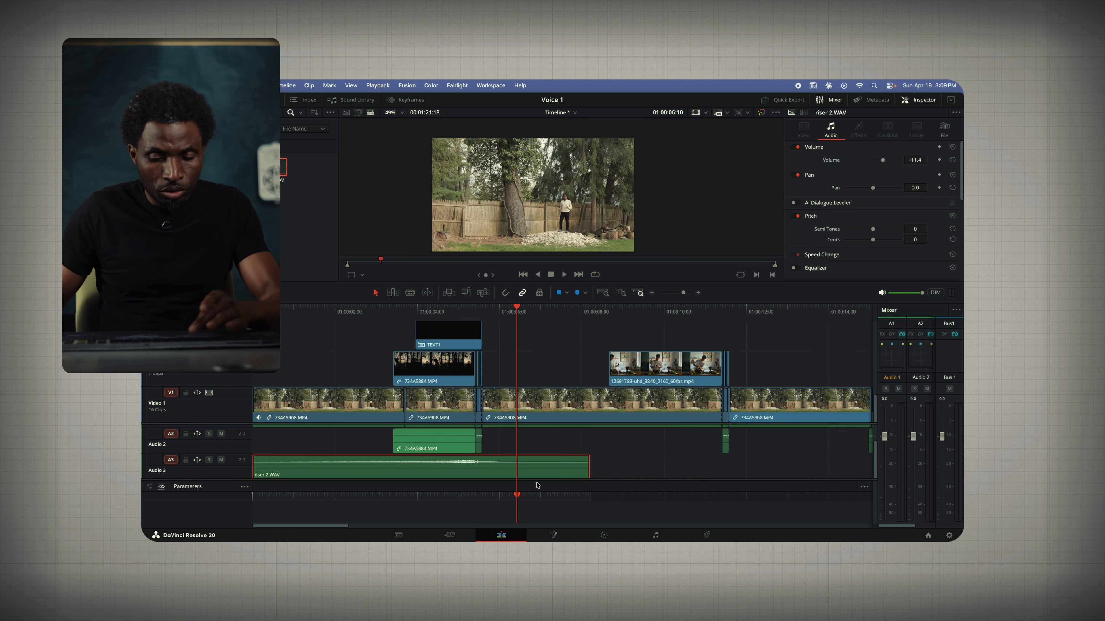
key("super+b")
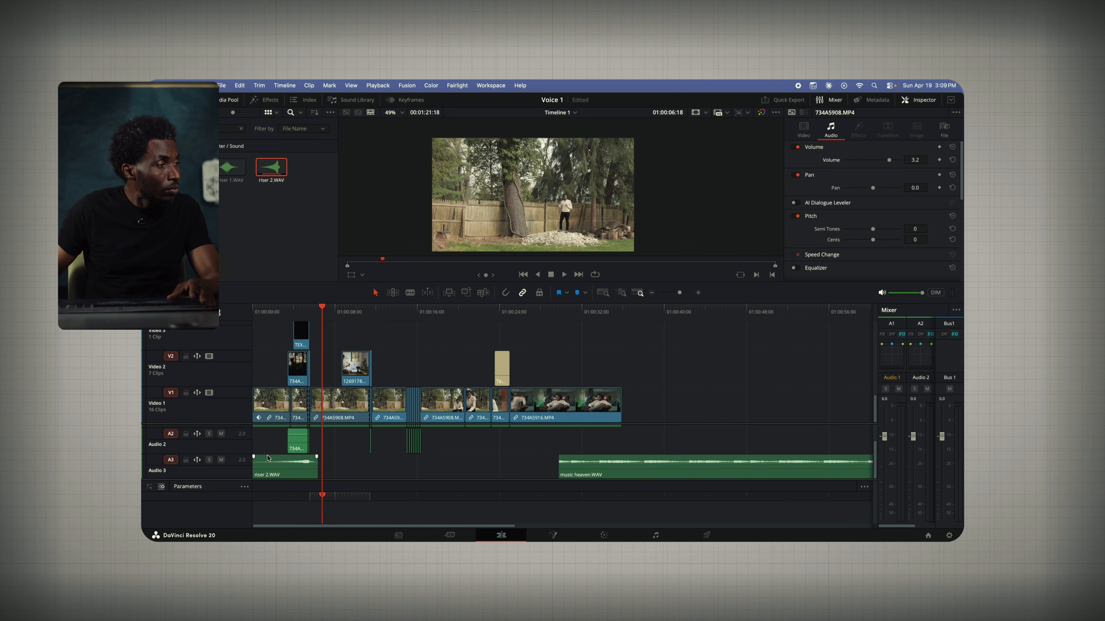
left_click(265, 460)
left_click_drag(256, 461, 270, 467)
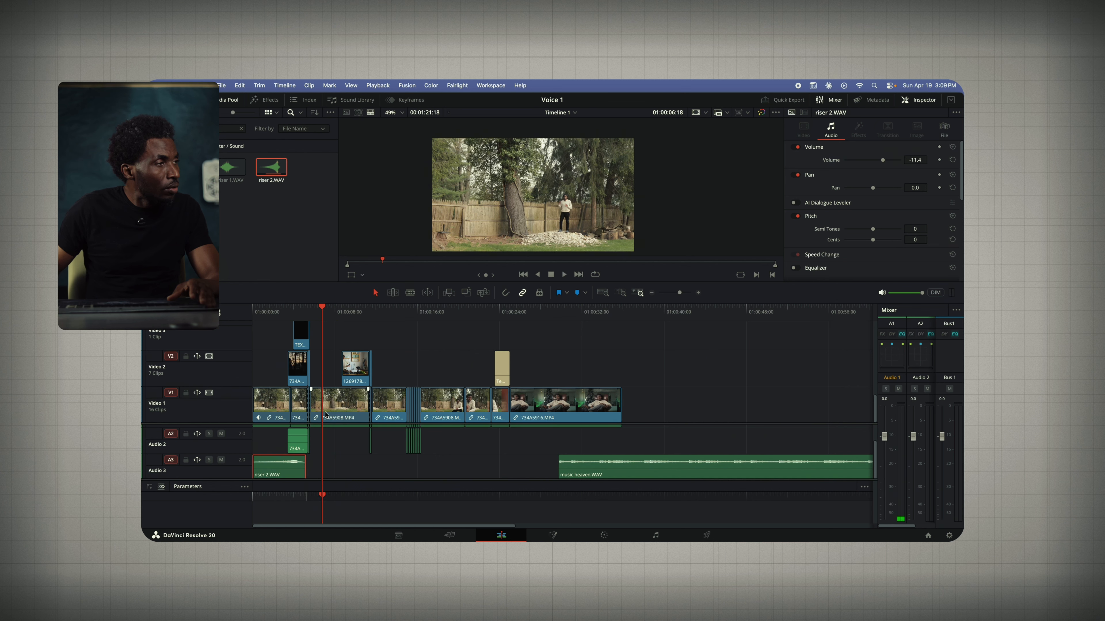
key("Home")
key("space")
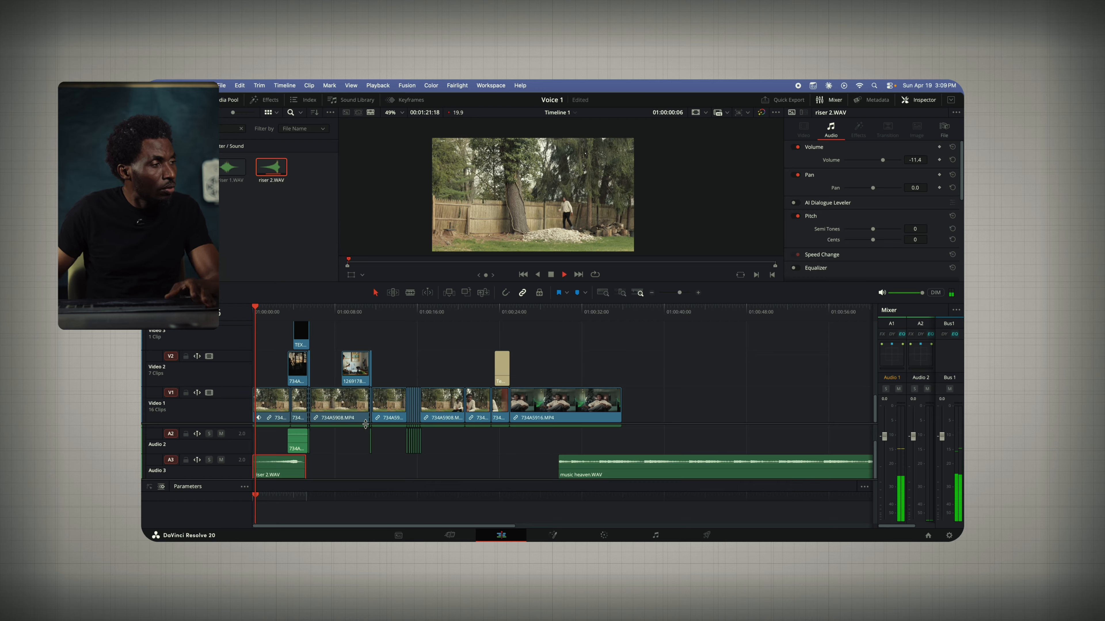
- Move music heaven.WAV earlier on Audio 3 so it starts under the TEXT1 title at the end of the riser, and play from the start
left_click(559, 462)
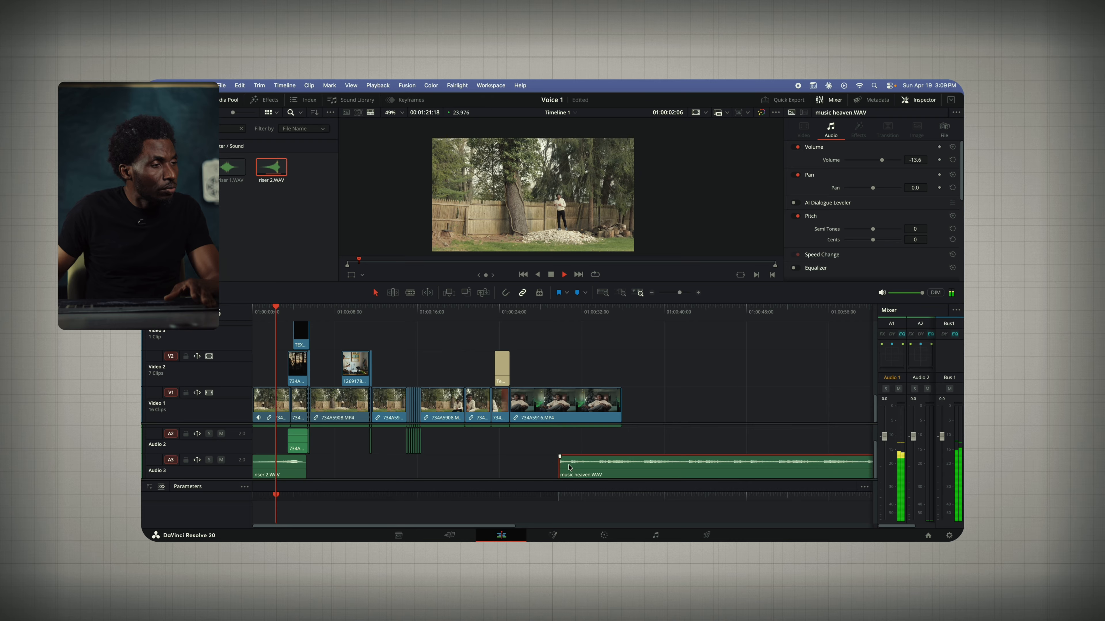
left_click_drag(558, 462, 475, 462)
left_click(430, 478)
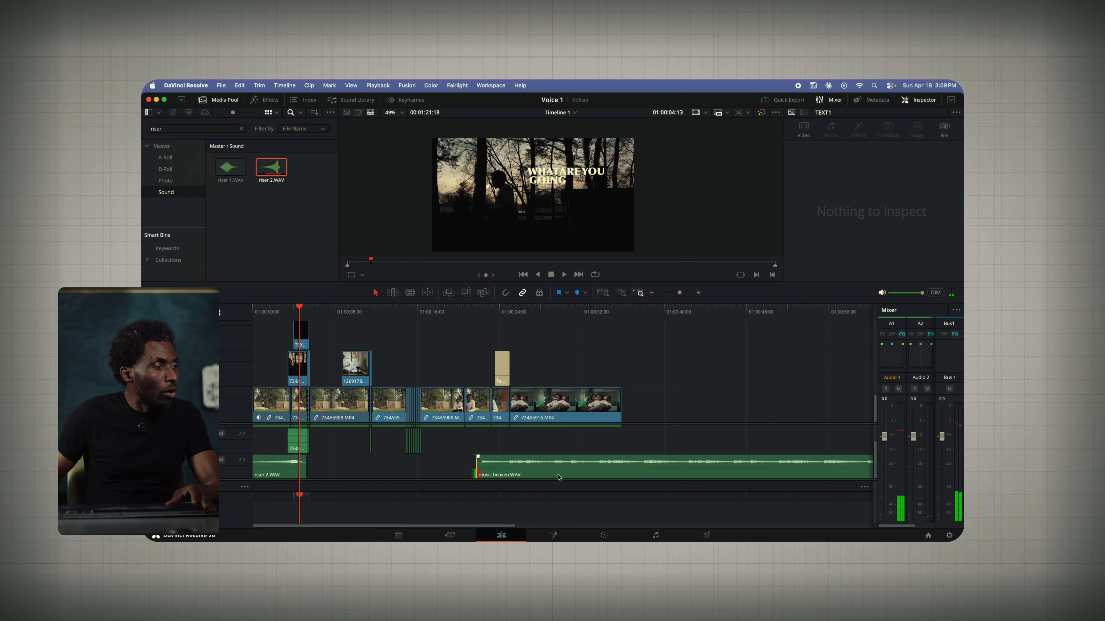
left_click_drag(559, 477, 354, 474)
mouse_move(600, 470)
left_mouse_down()
mouse_move(639, 469)
mouse_move(596, 470)
left_mouse_up()
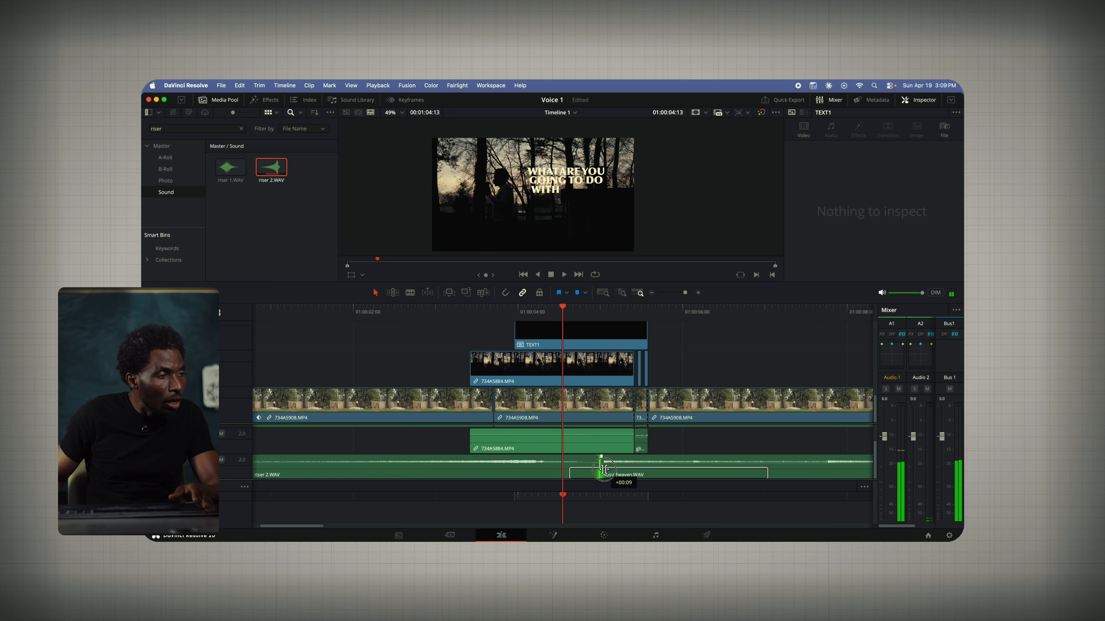
key("Home")
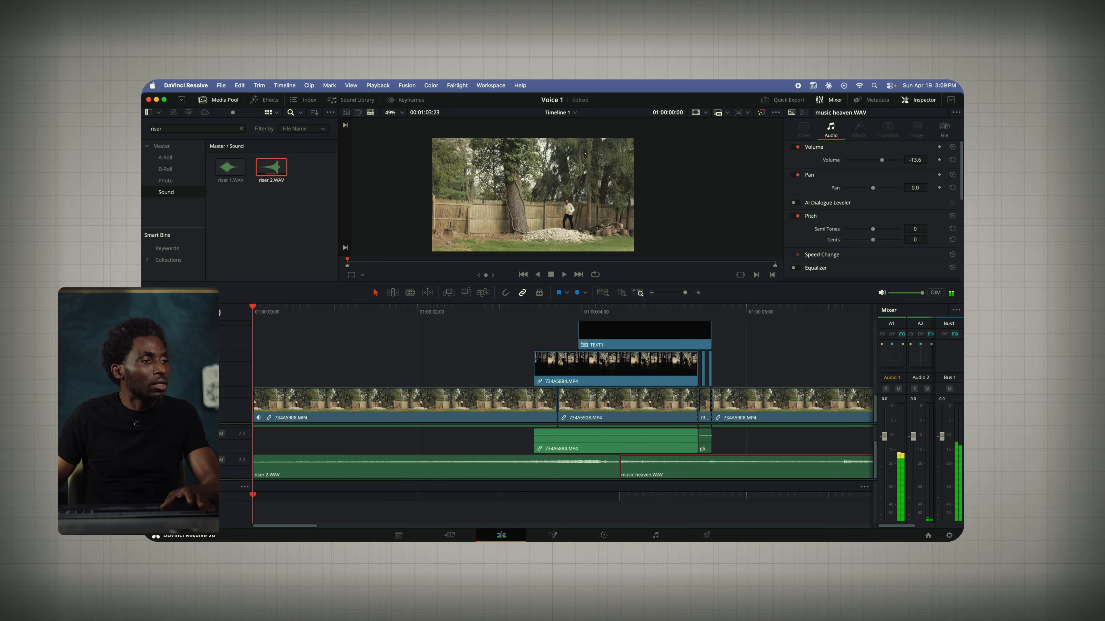
key("space")
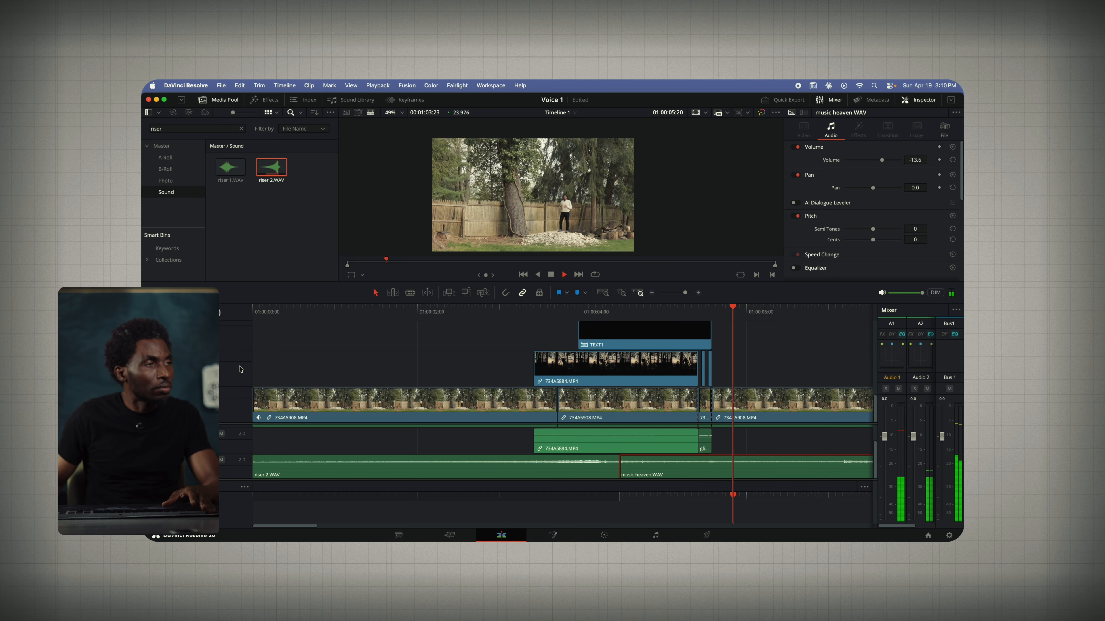
- Cut music heaven.WAV on Audio 3 at the end of the last video clip and delete the excess
key("super+minus")
key("super+minus")
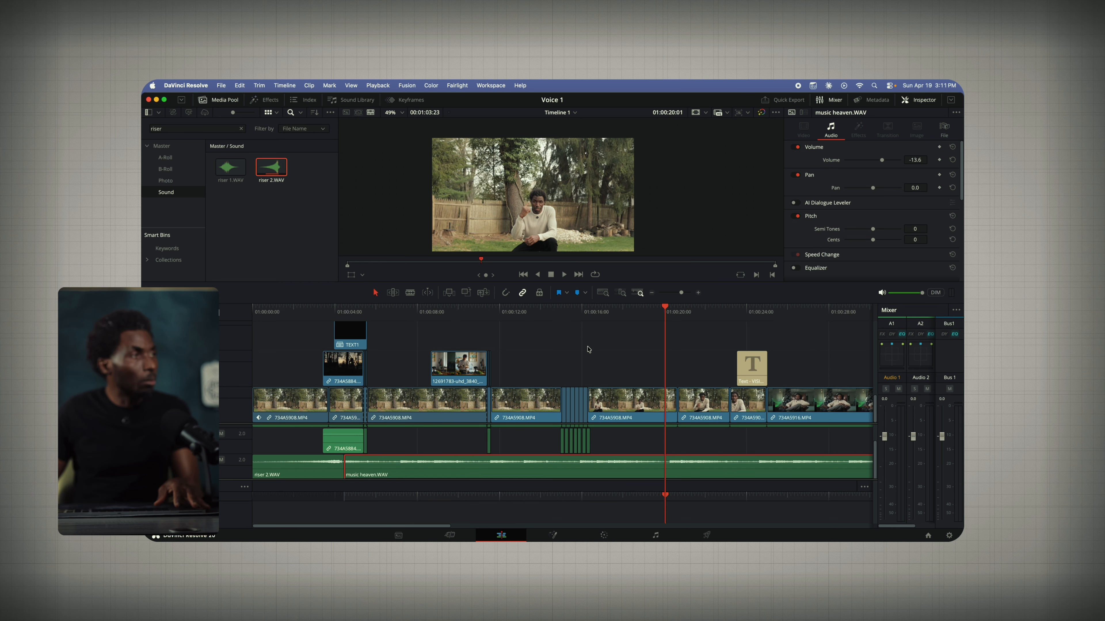
key("super+minus")
key("super+minus")
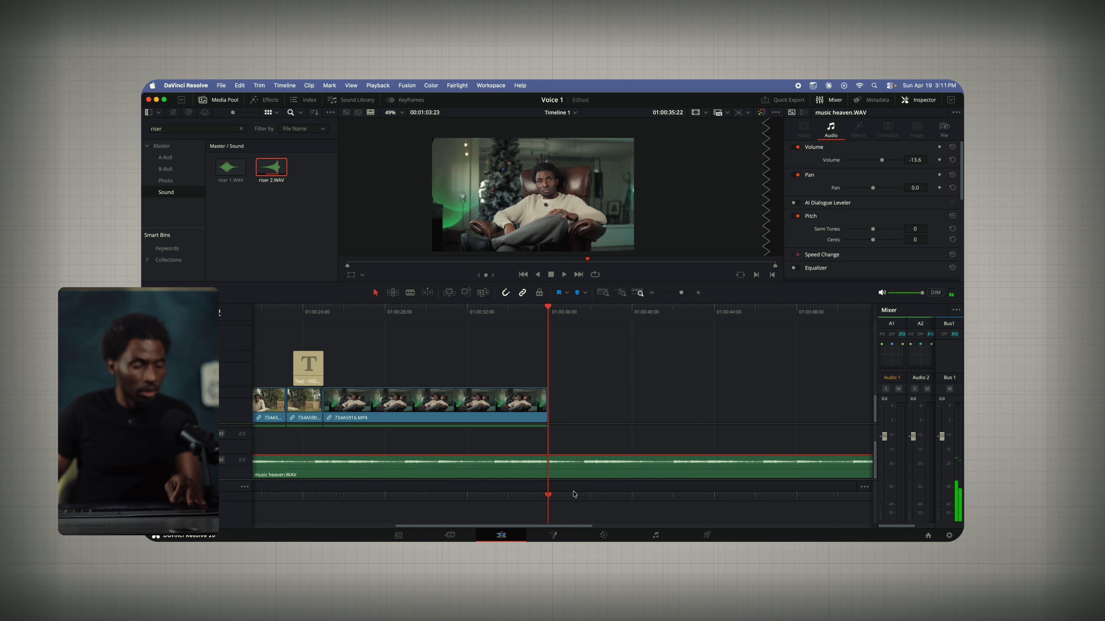
key("super+b")
left_click(570, 469)
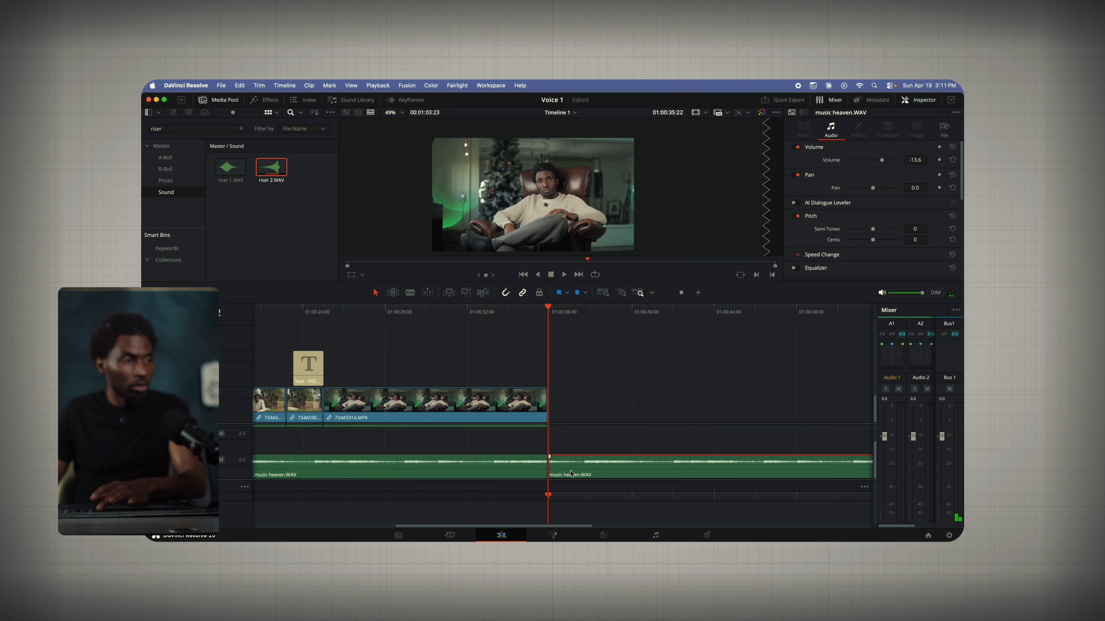
key("BackSpace")
key("super+minus")
key("super+minus")
key("super+minus")
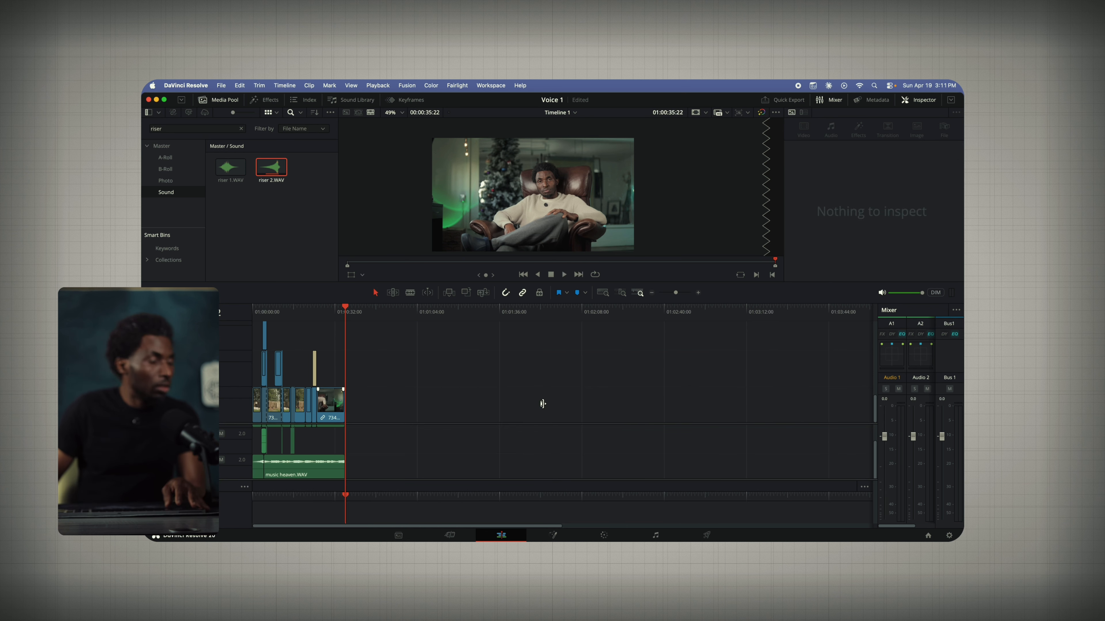
- Search the Sound bin for "chair" and place Chair.WAV on Audio 2 under the beginning of the final clip 734A5916.MP4
key("super+equal")
key("super+equal")
key("super+equal")
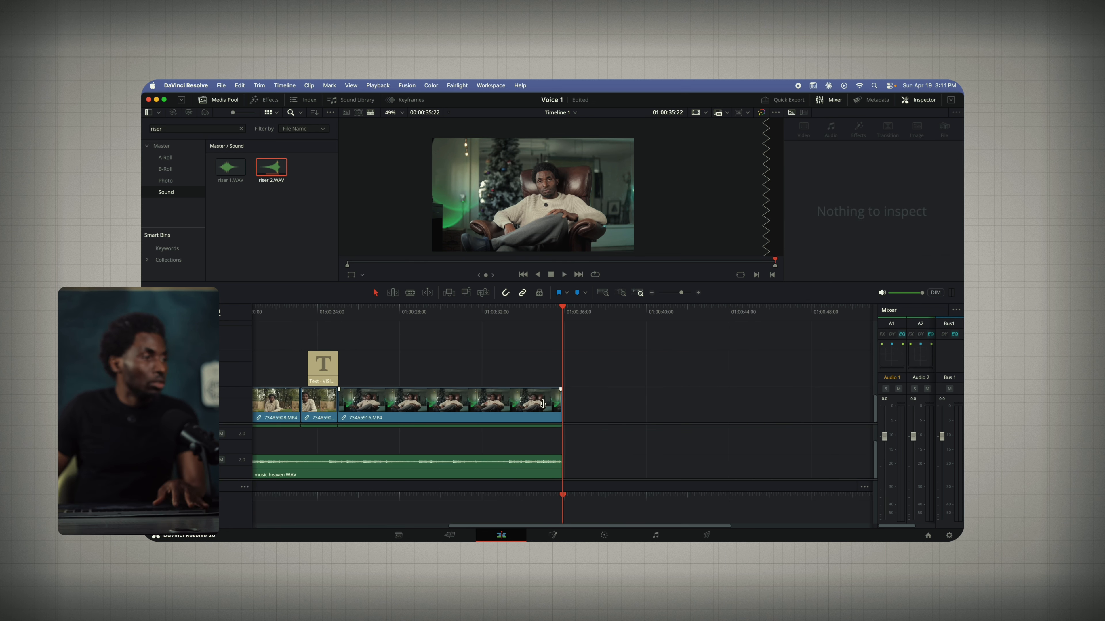
left_click(327, 312)
key("space")
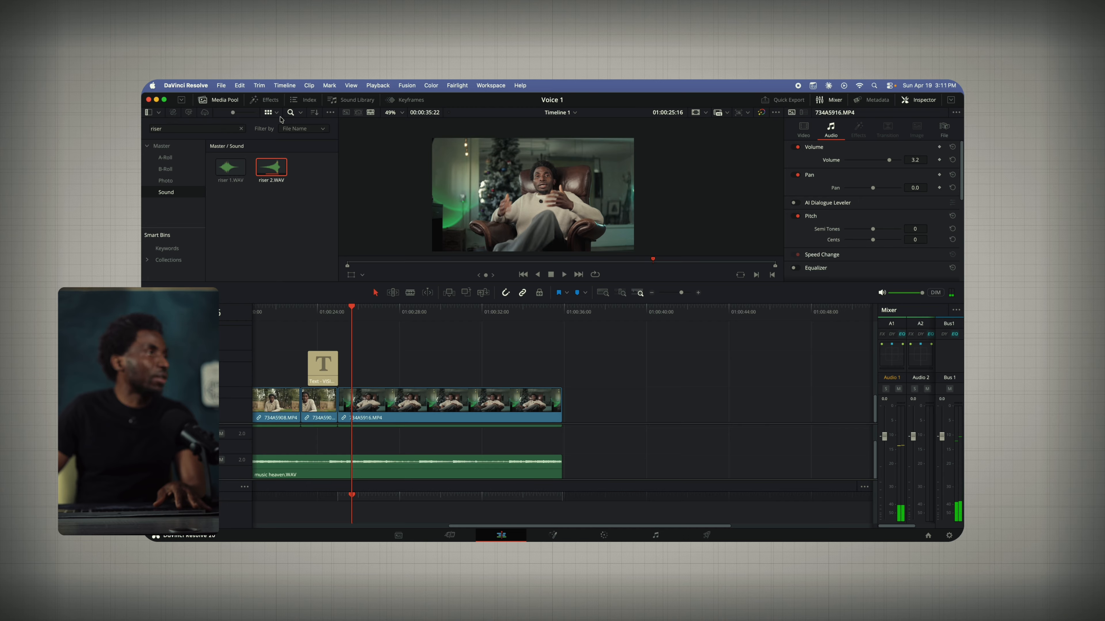
left_click(292, 112)
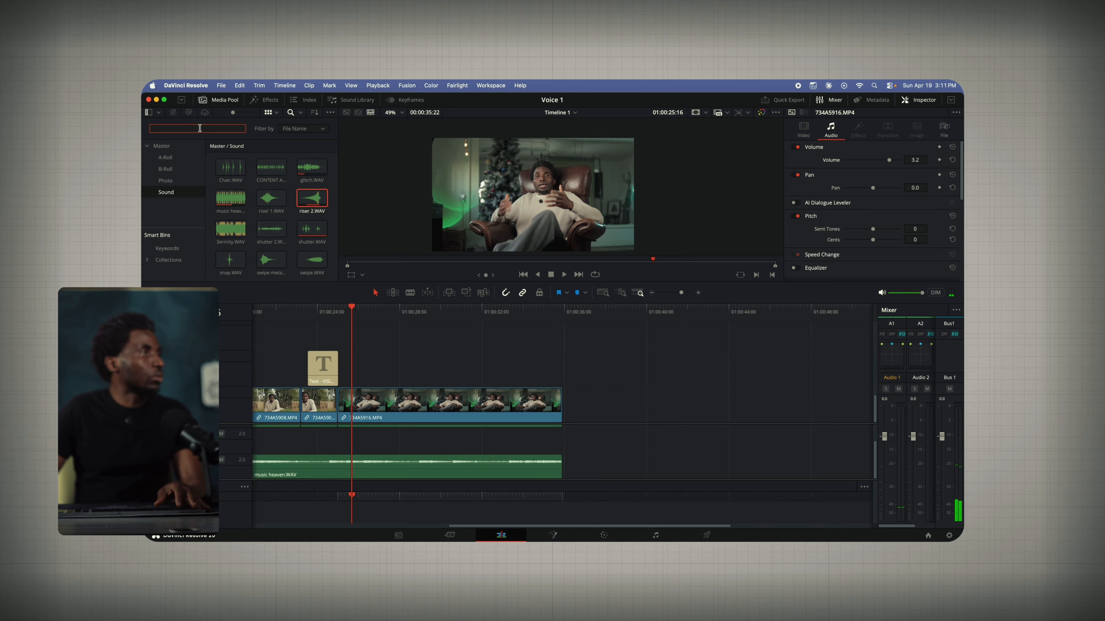
type("chair")
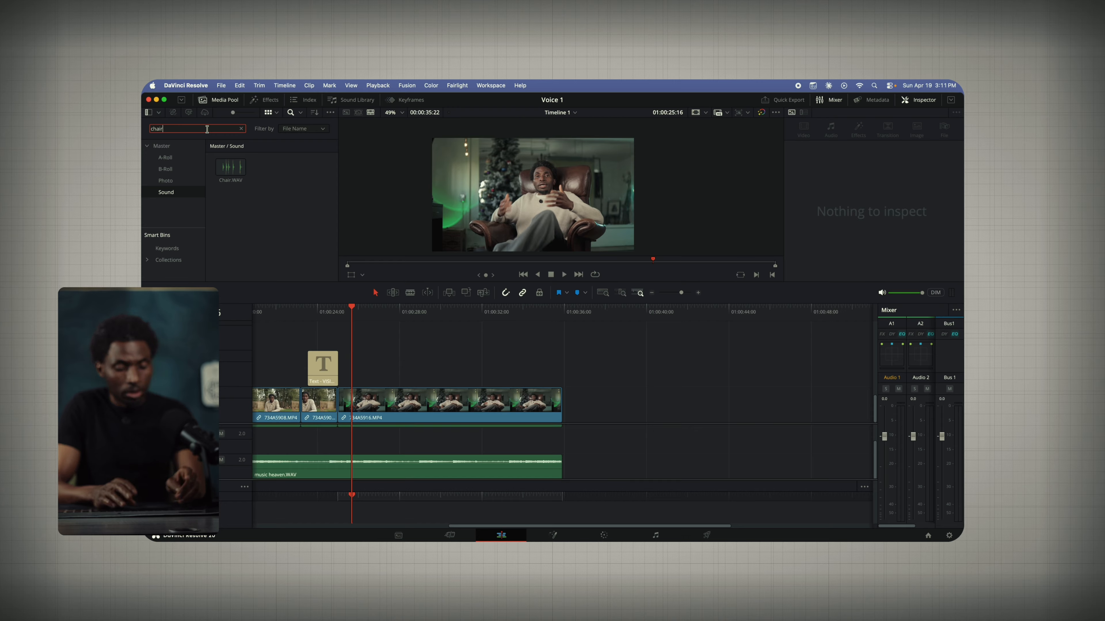
left_click_drag(238, 169, 366, 435)
left_click_drag(353, 437, 347, 438)
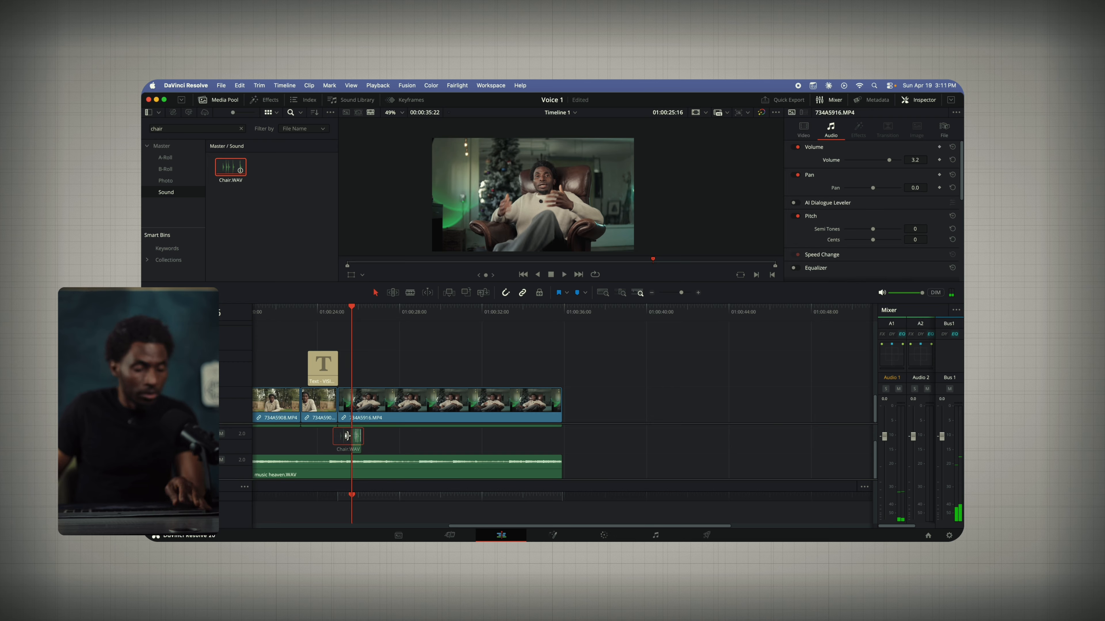
- Move Chair.WAV earlier so it starts exactly with the 734A5916.MP4 clip, and play it back to check the timing
key("super+equal")
key("super+equal")
key("super+equal")
key("super+equal")
key("space")
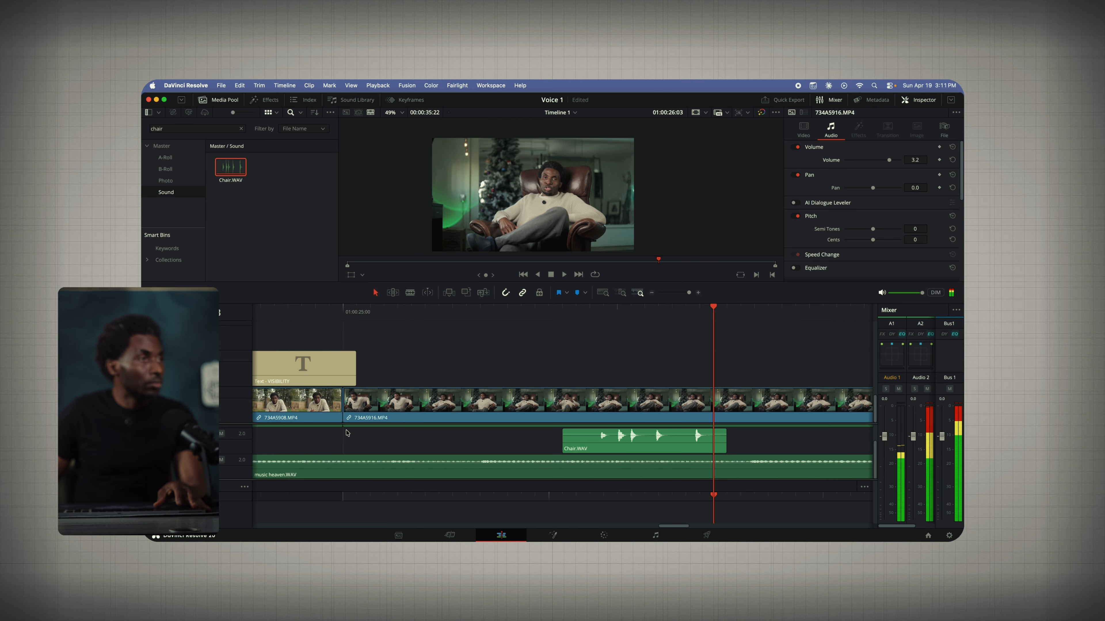
key("space")
left_click_drag(611, 440, 392, 442)
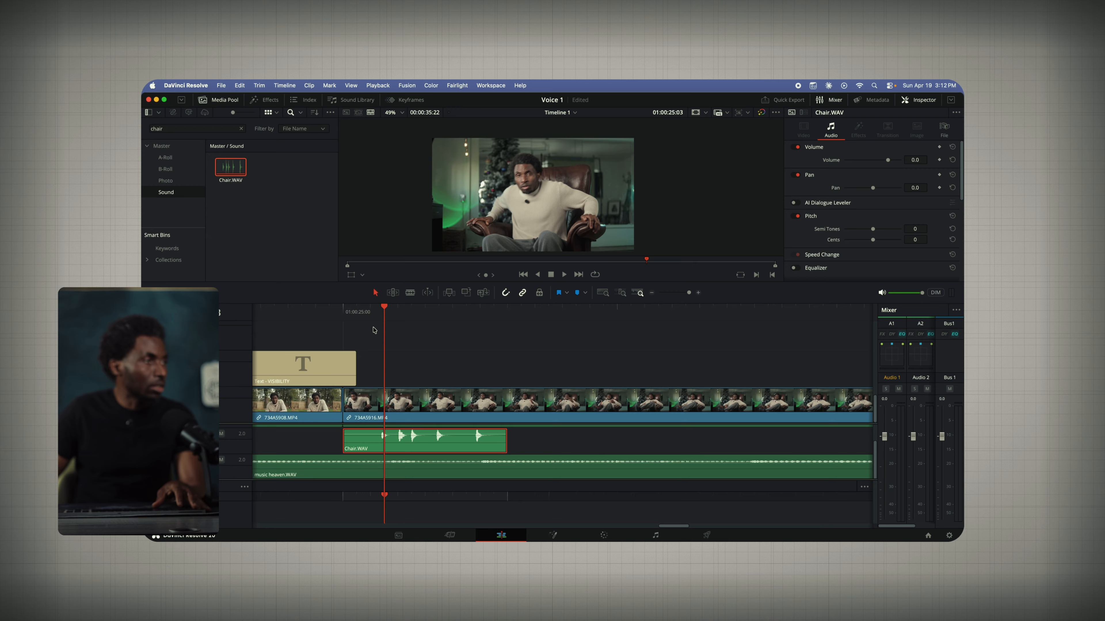
key("space")
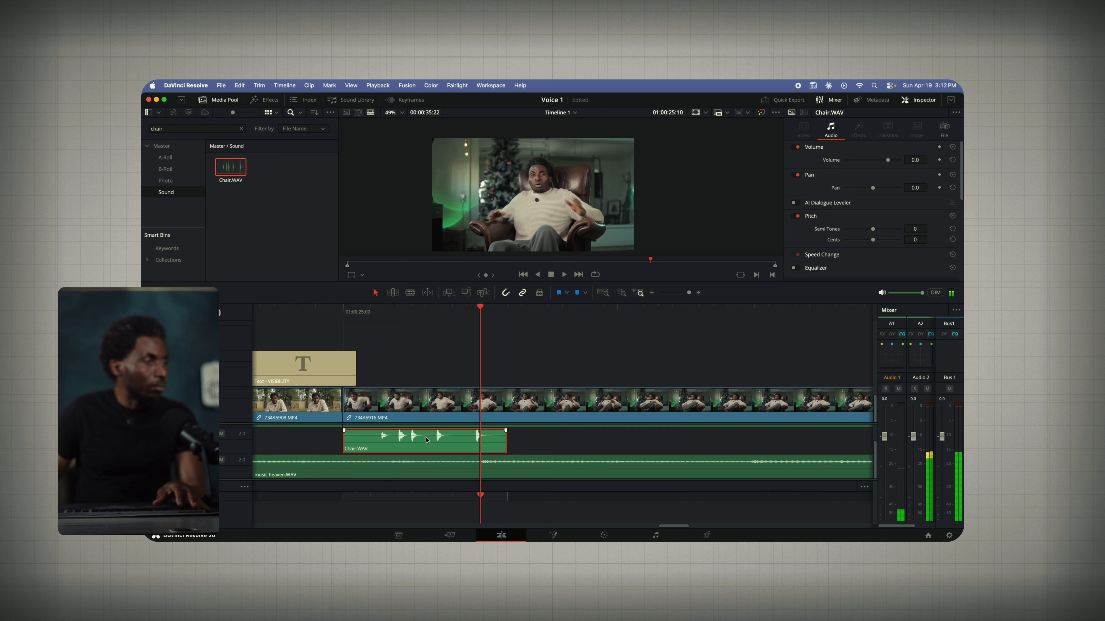
- Lower the Chair.WAV volume to -20.5 and play the section back to check the balance
left_click_drag(426, 435, 418, 435)
left_click(330, 316)
key("space")
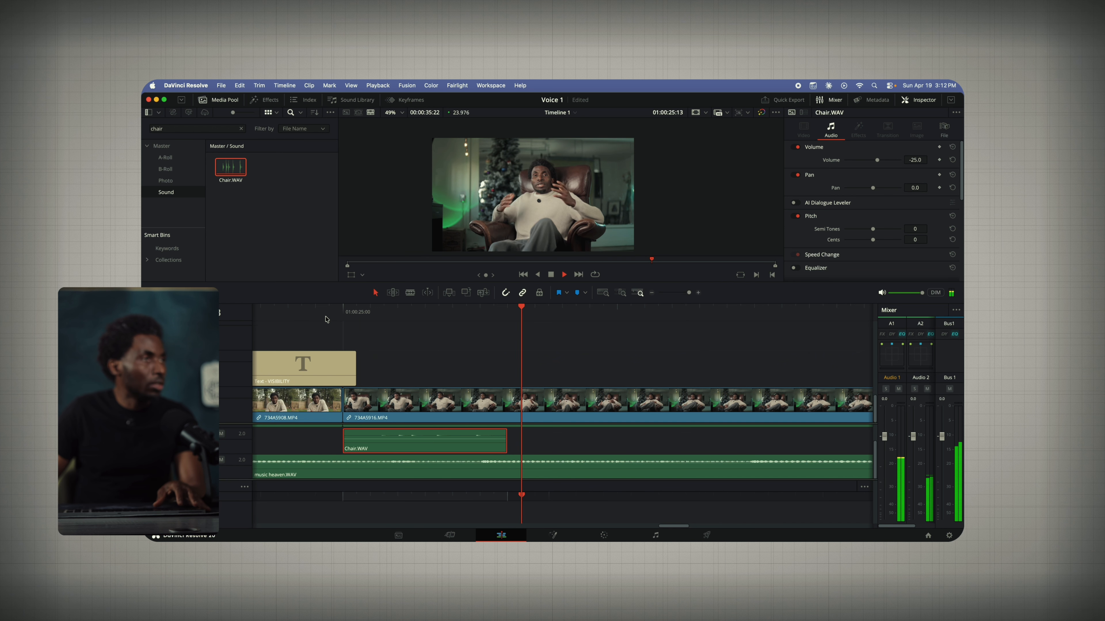
key("space")
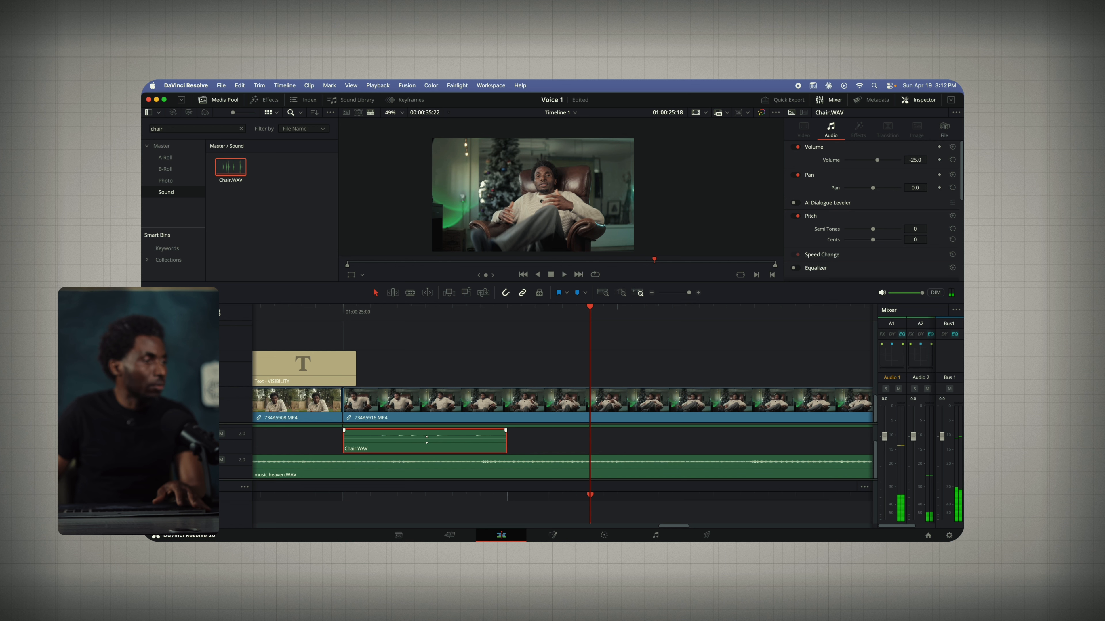
left_click_drag(426, 440, 419, 437)
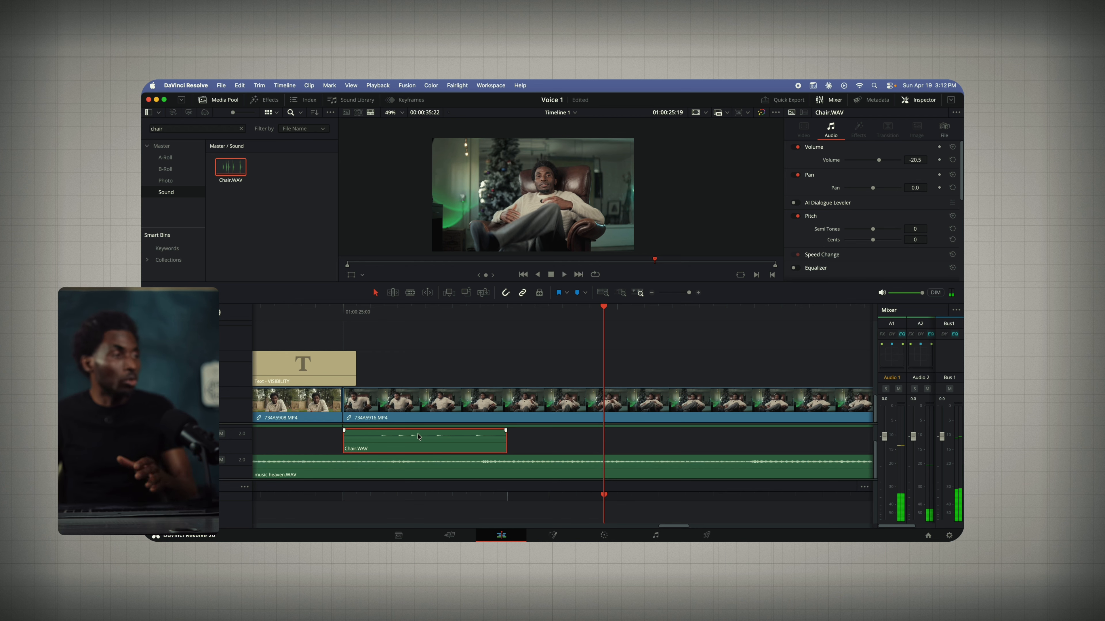
key("super+minus")
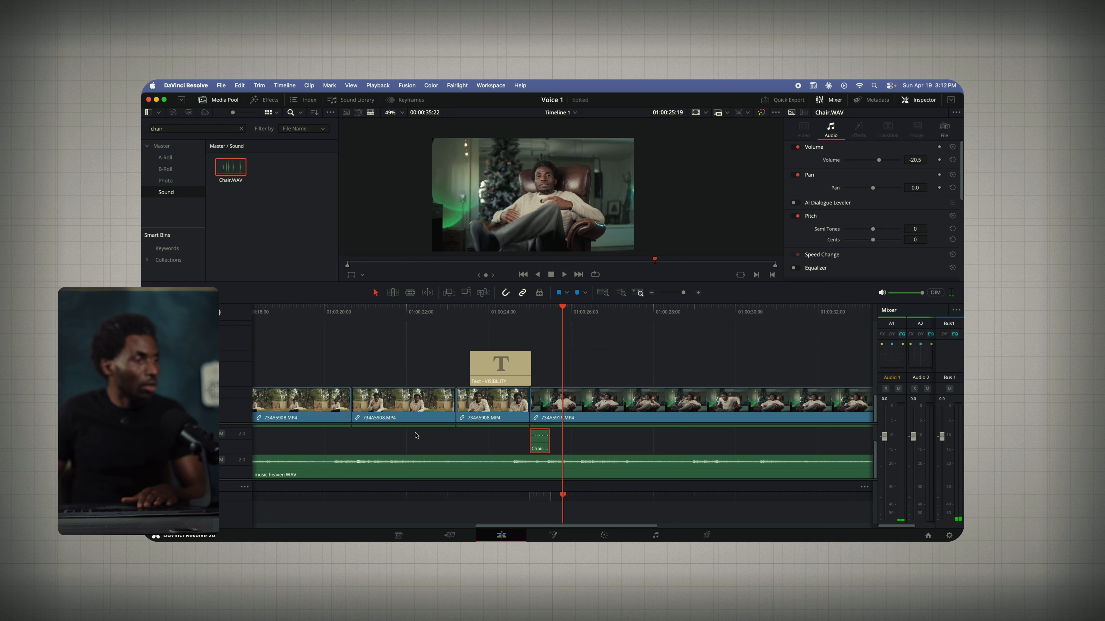
left_click(421, 362)
key("space")
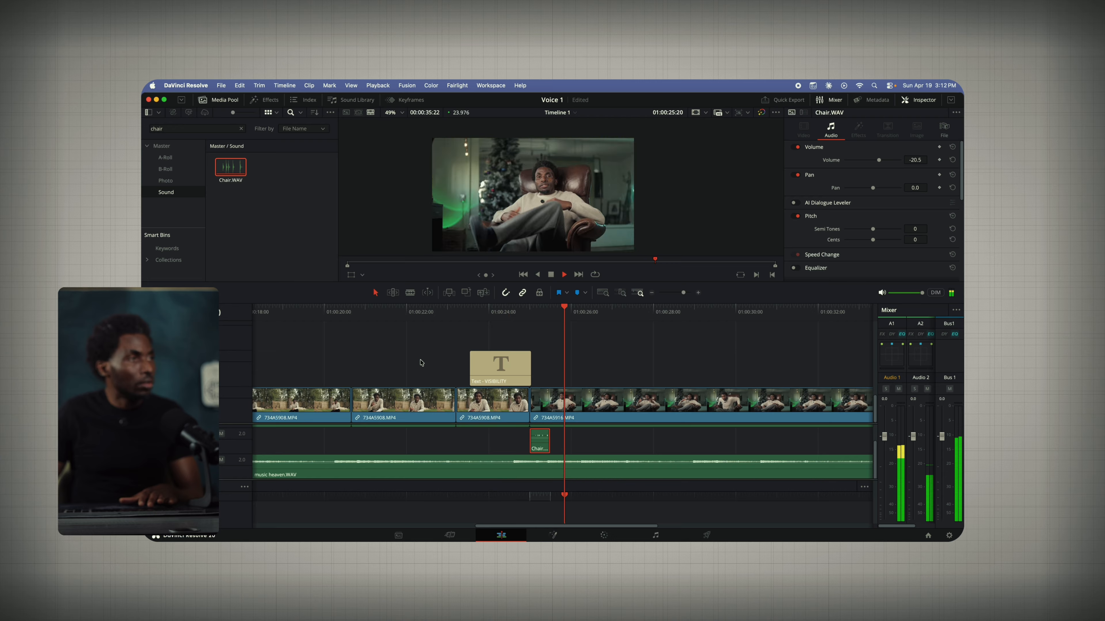
key("space")
- Split the VISIBILITY title at the start of 734A5916.MP4, delete the overhanging piece, and play the transition back
key("super+equal")
key("super+equal")
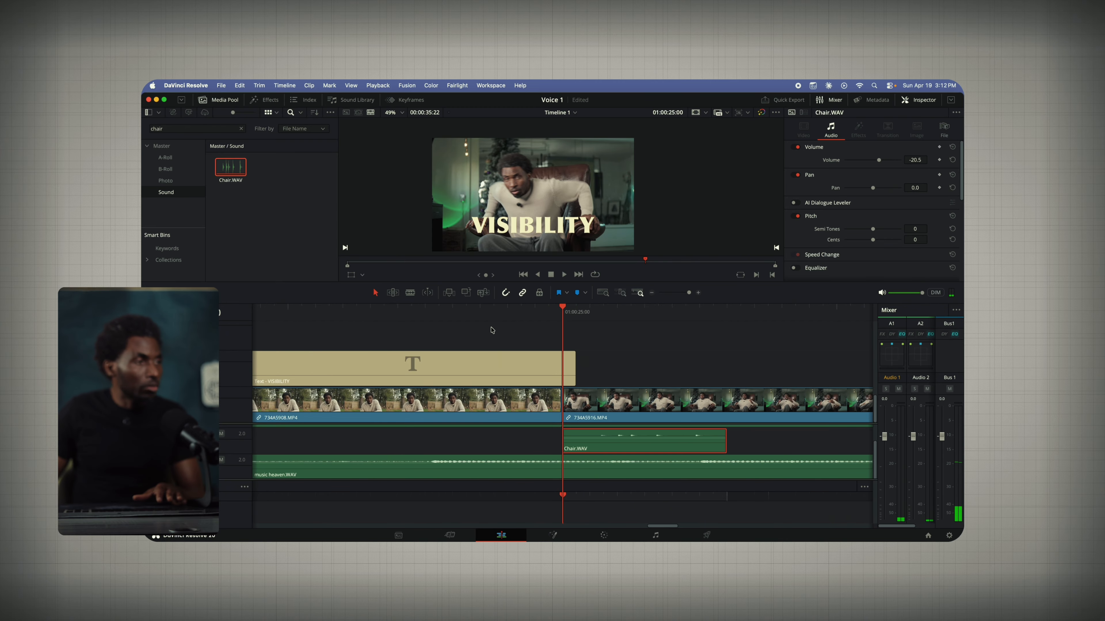
left_click(565, 367)
key("super+b")
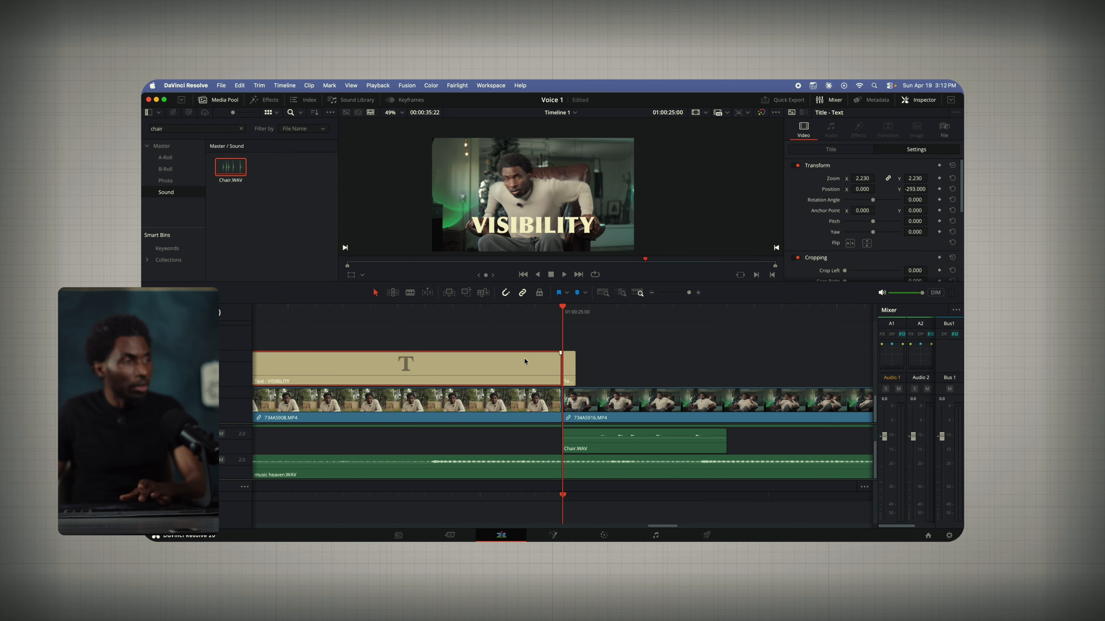
left_click(565, 368)
key("BackSpace")
key("super+minus")
key("super+minus")
key("super+minus")
left_click(477, 311)
key("space")
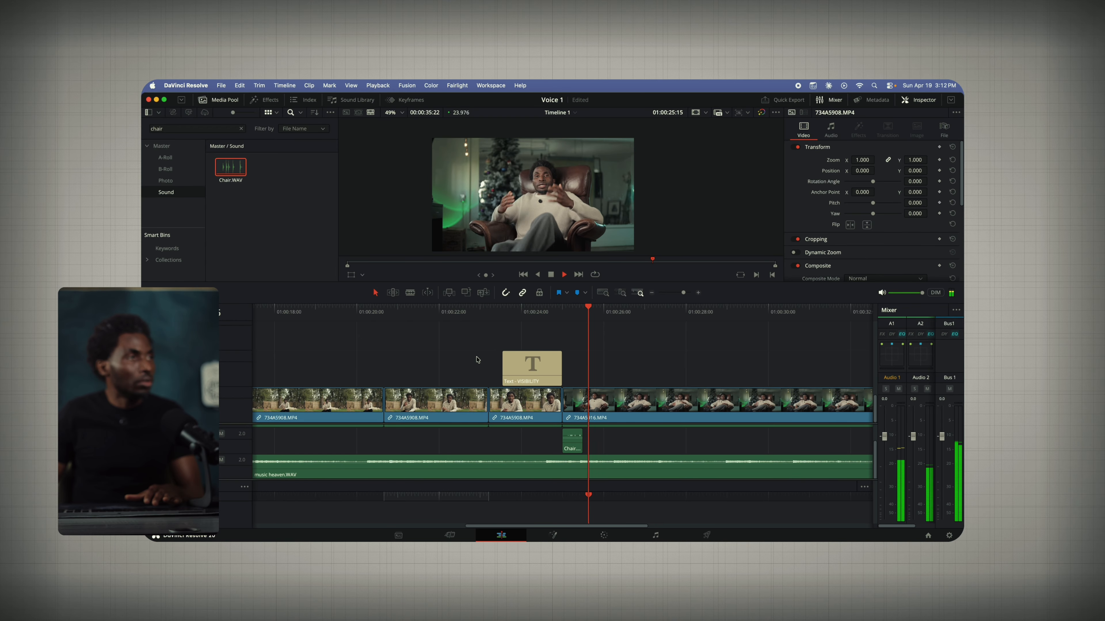
key("space")
key("super+minus")
key("super+minus")
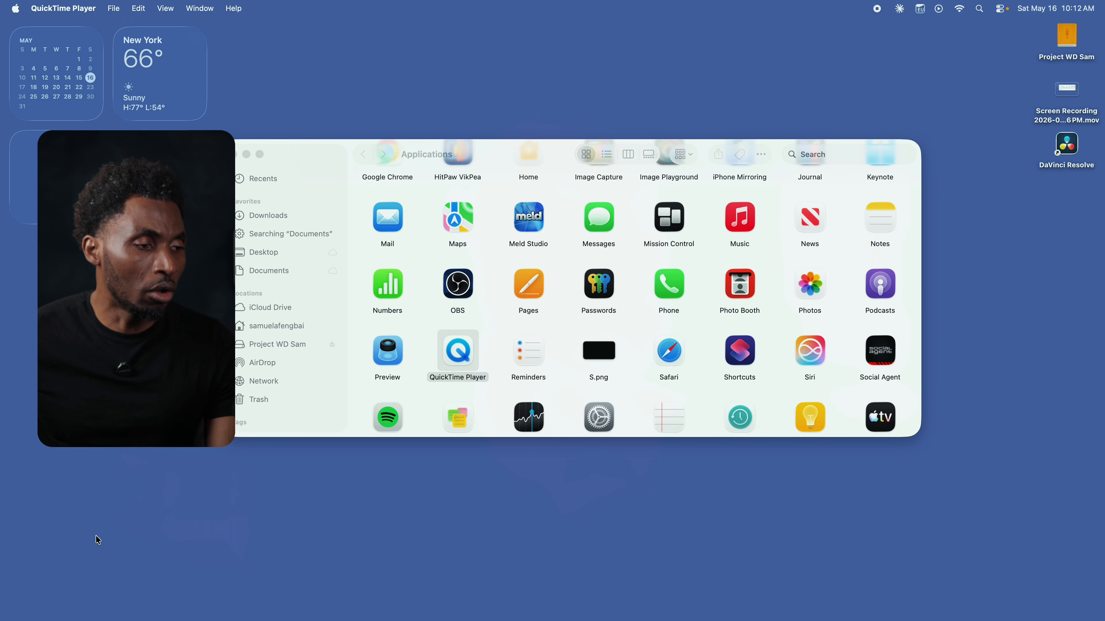
- Switch to DaVinci Resolve and select all the voice clips on Audio 1
mouse_move(78, 620)
left_click(765, 593)
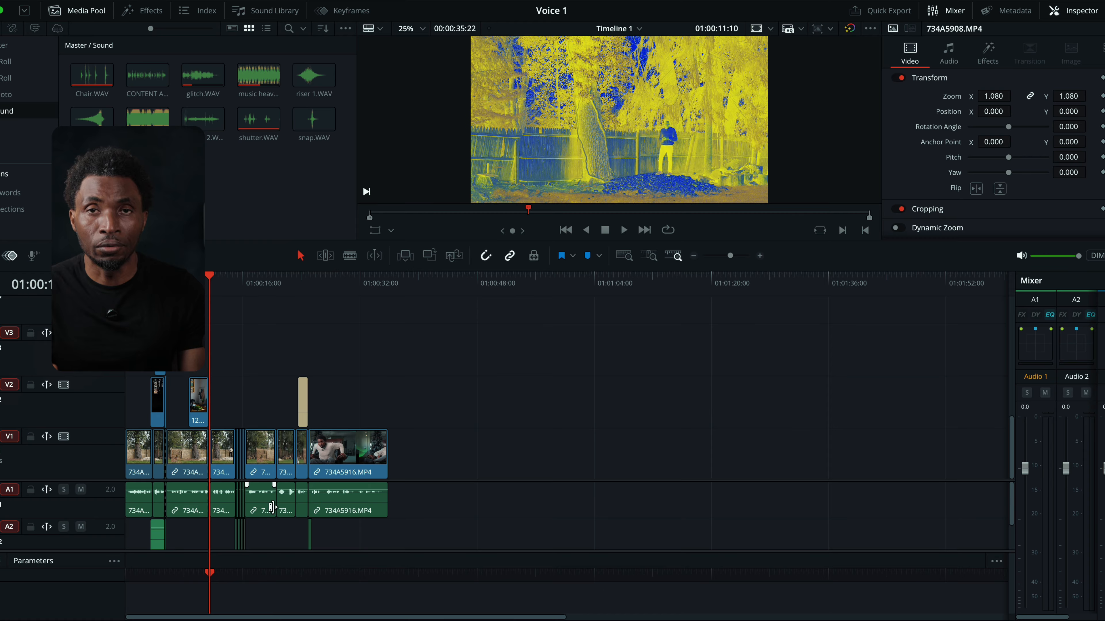
left_click(352, 506)
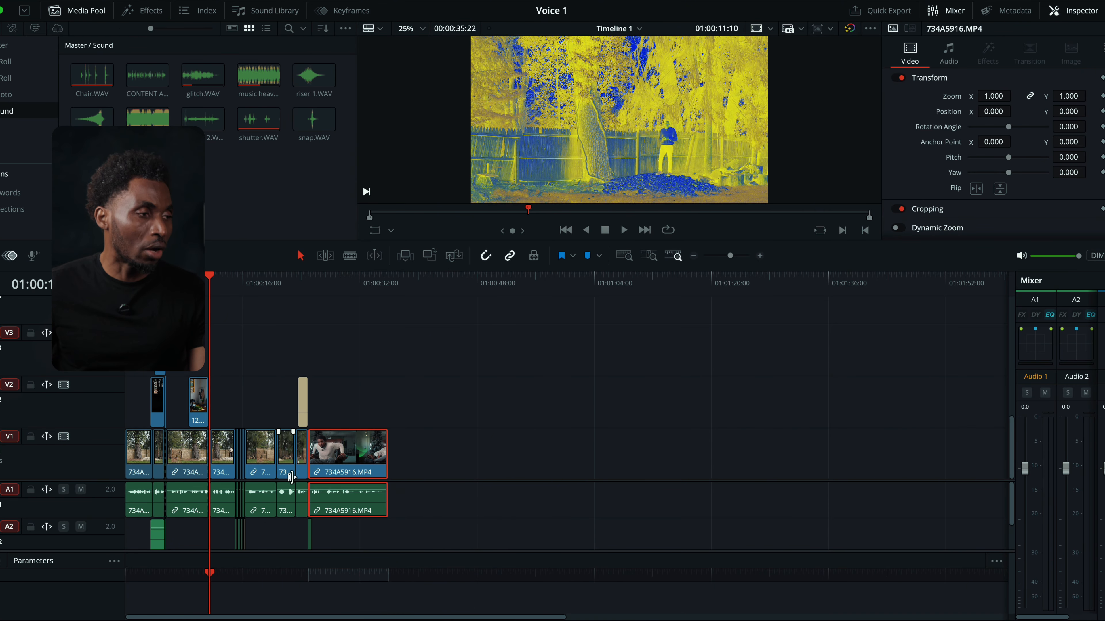
left_click_drag(432, 508, 127, 491)
- Normalize the selected clips' audio levels in Sample Peak Program mode with a -9.0 dBFS target and an independent level for each clip
right_click(334, 503)
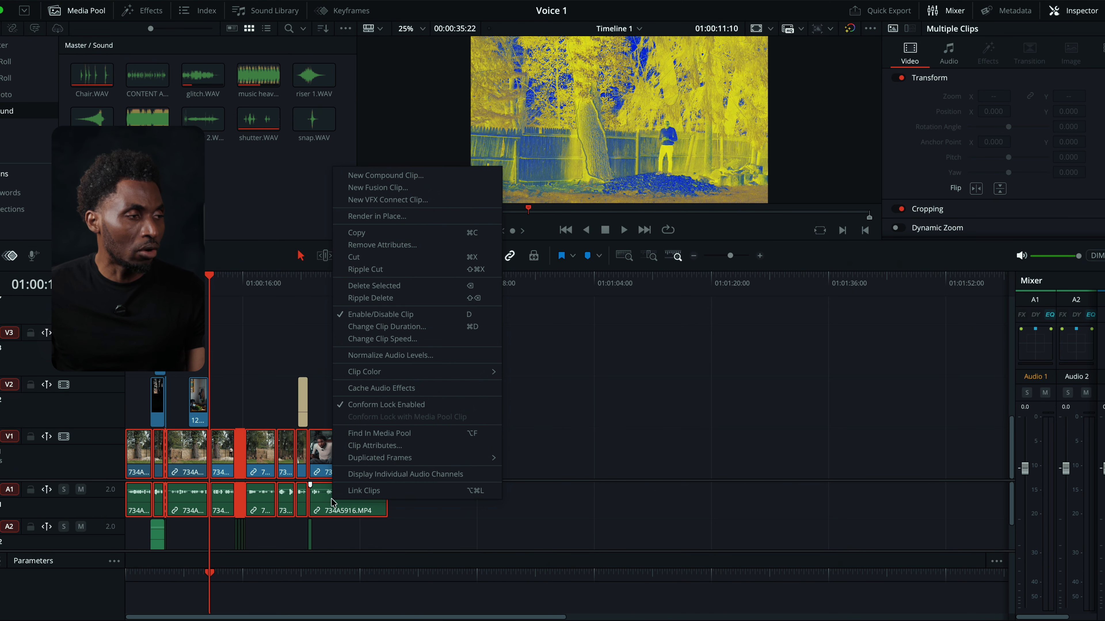
left_click(392, 356)
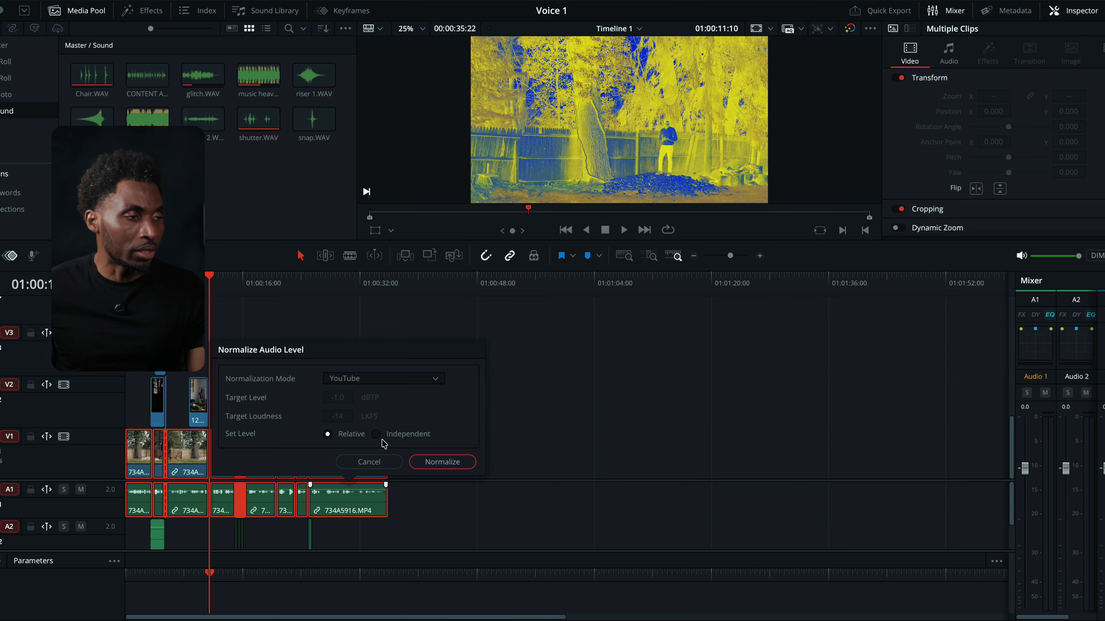
left_click(377, 436)
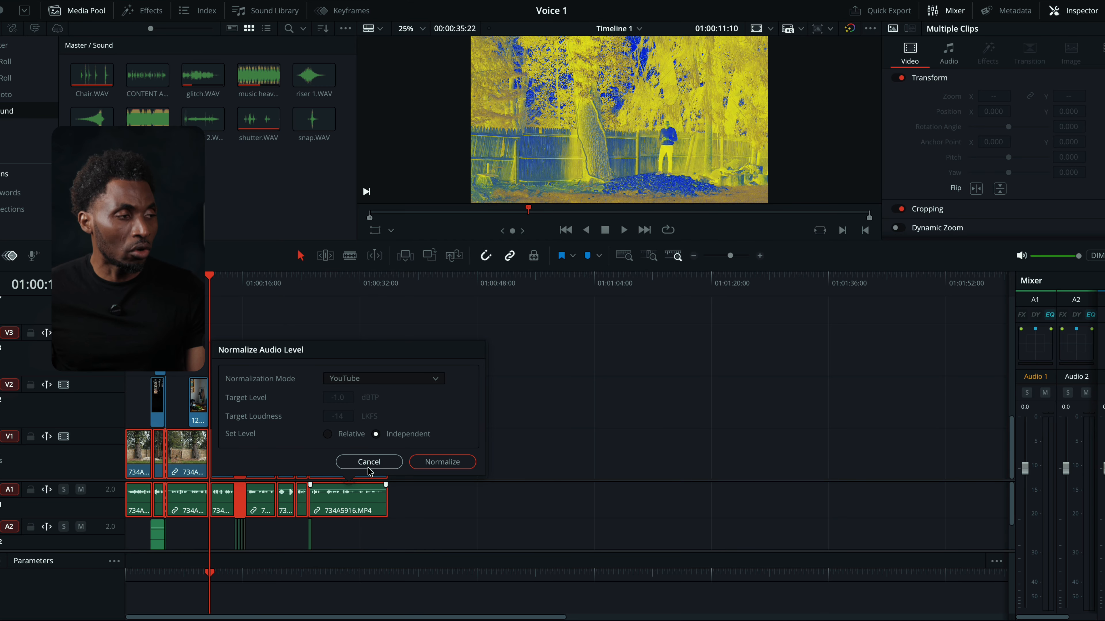
left_click(393, 385)
scroll(391, 383, "up", 3)
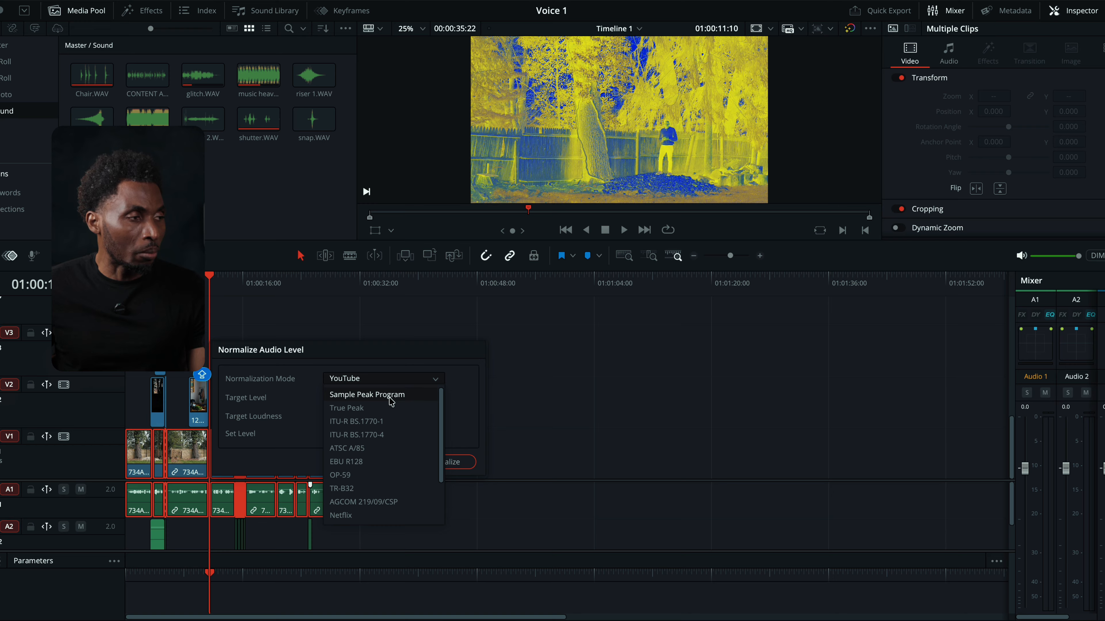
left_click(390, 400)
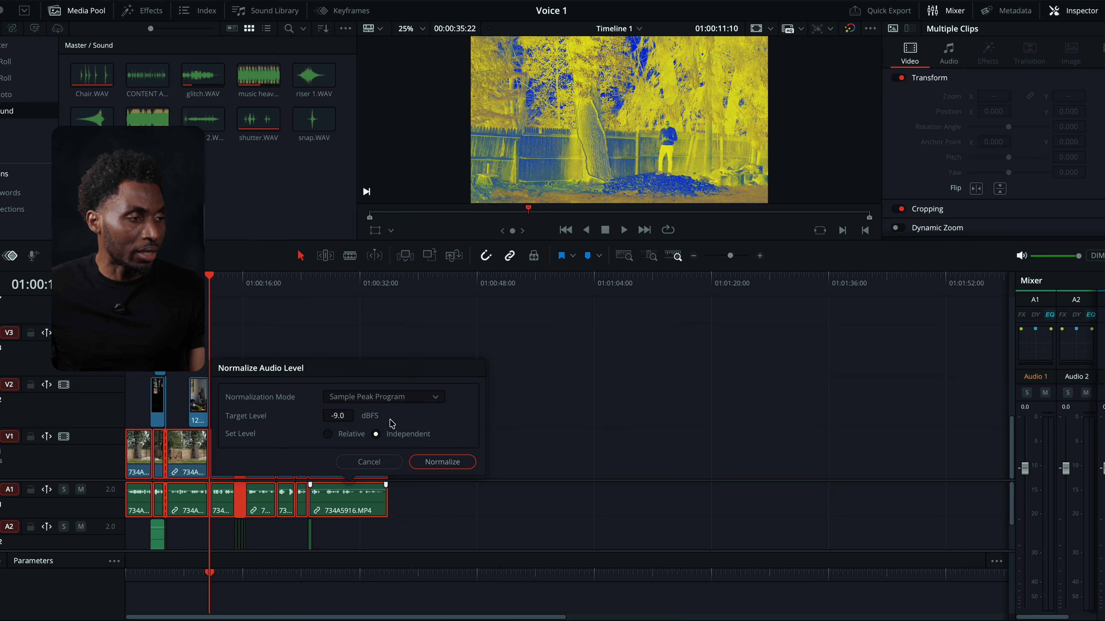
left_click(443, 462)
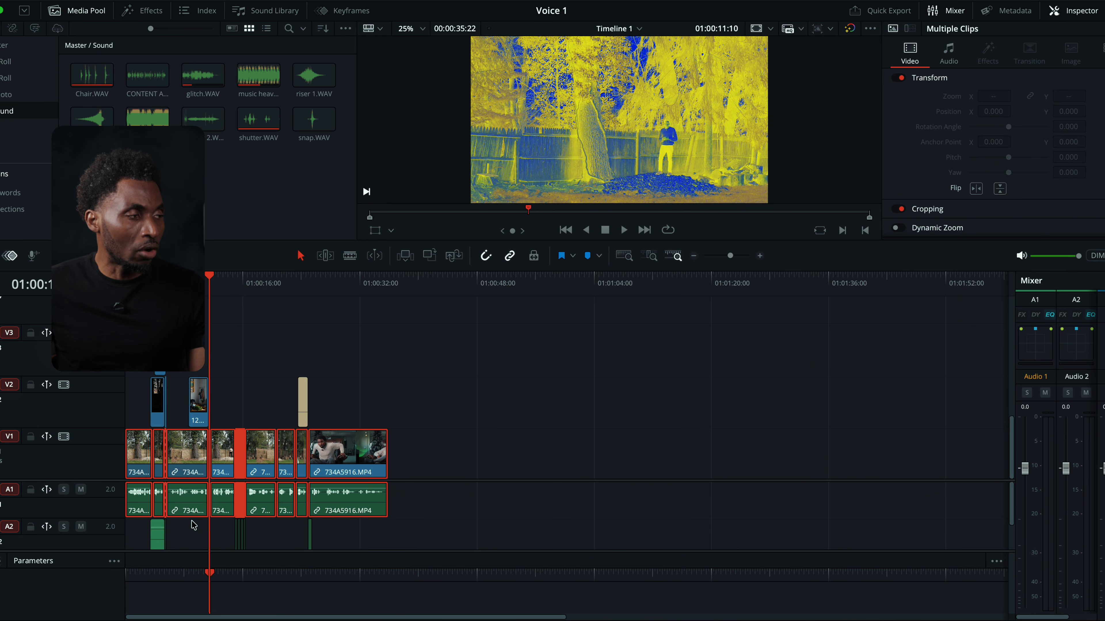
- Switch to the Fairlight page, open the Dynamics settings for Audio 1, and play the timeline from the start
scroll(191, 521, "down", 1)
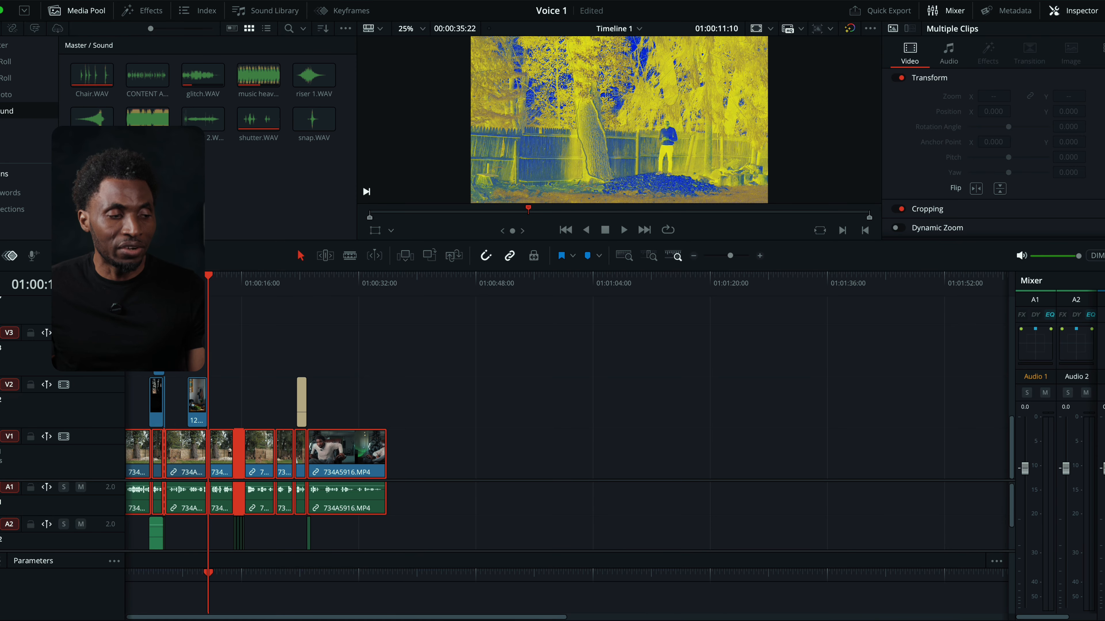
key("shift+7")
left_click_drag(160, 207, 125, 206)
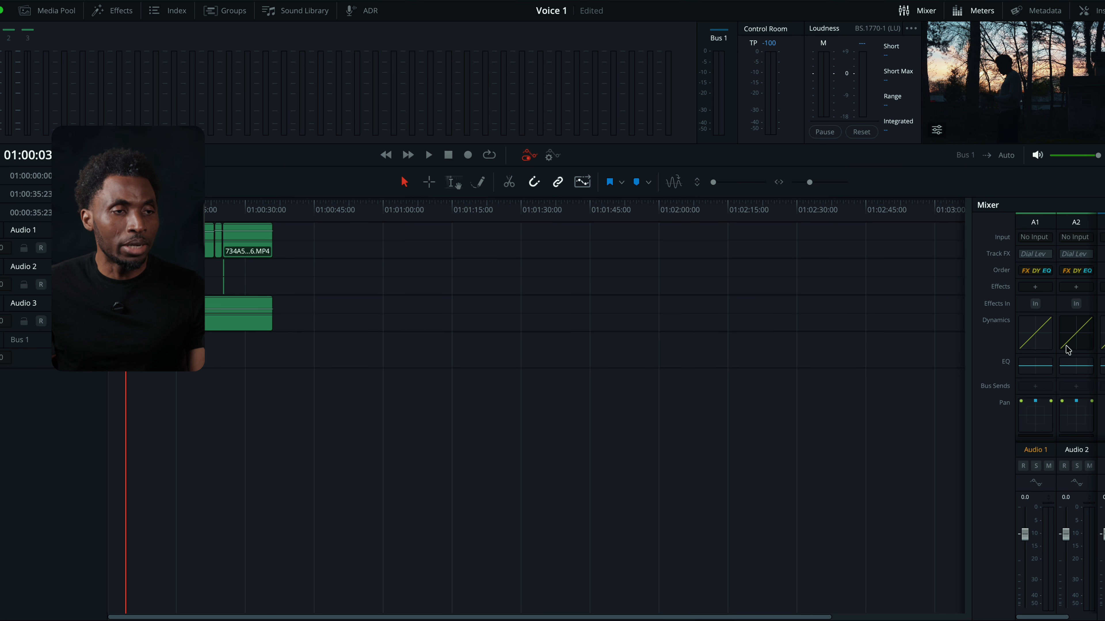
scroll(1070, 351, "right", 2)
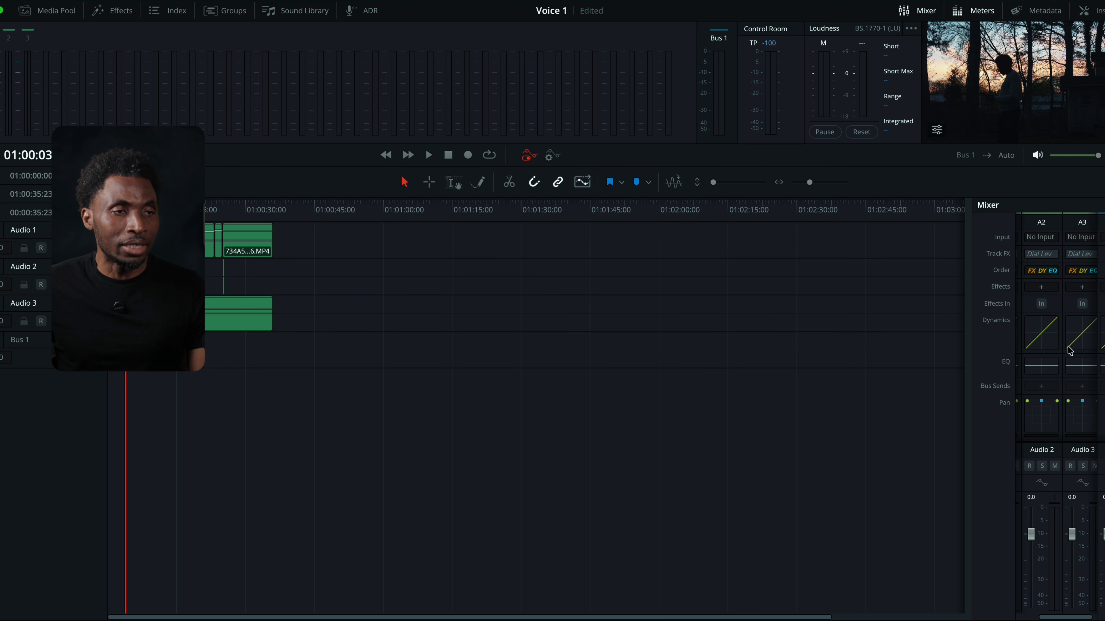
scroll(1060, 348, "left", 2)
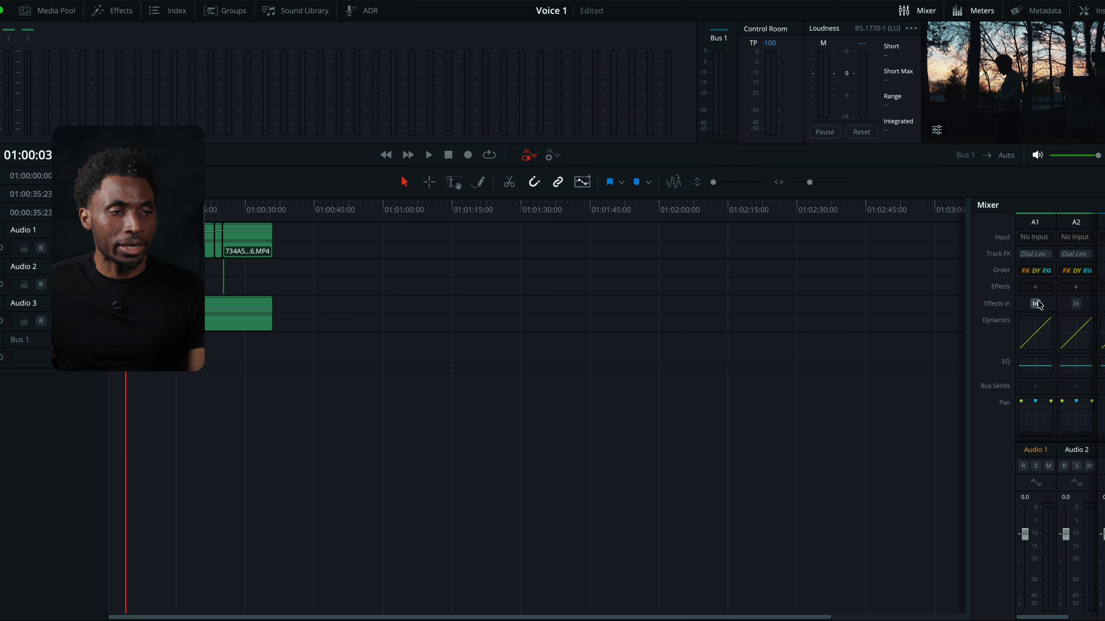
double_click(1037, 342)
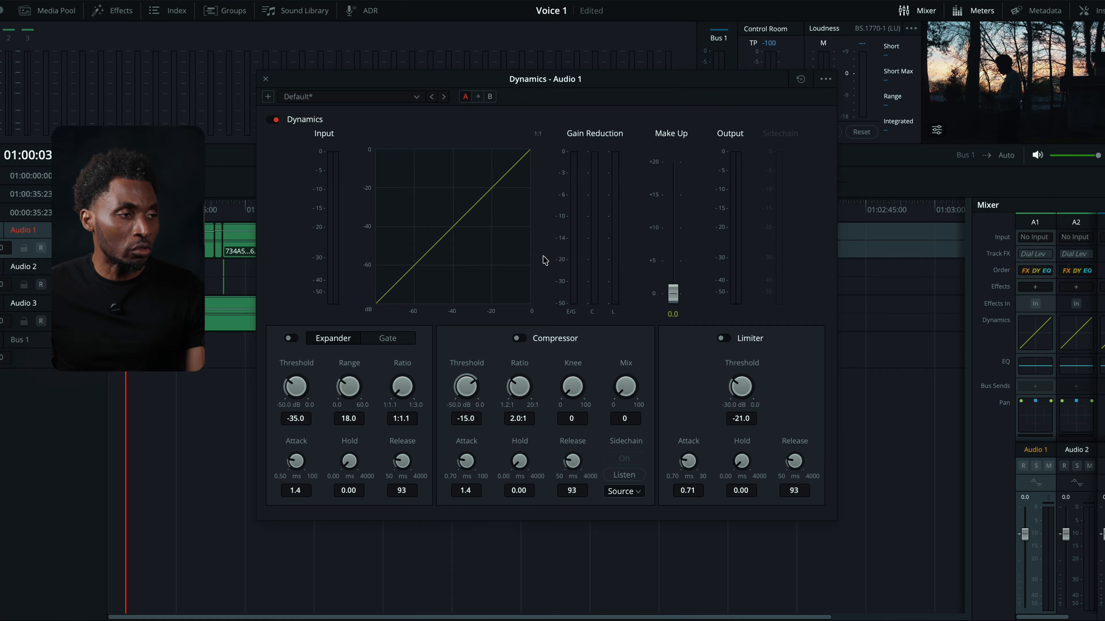
key("Home")
key("space")
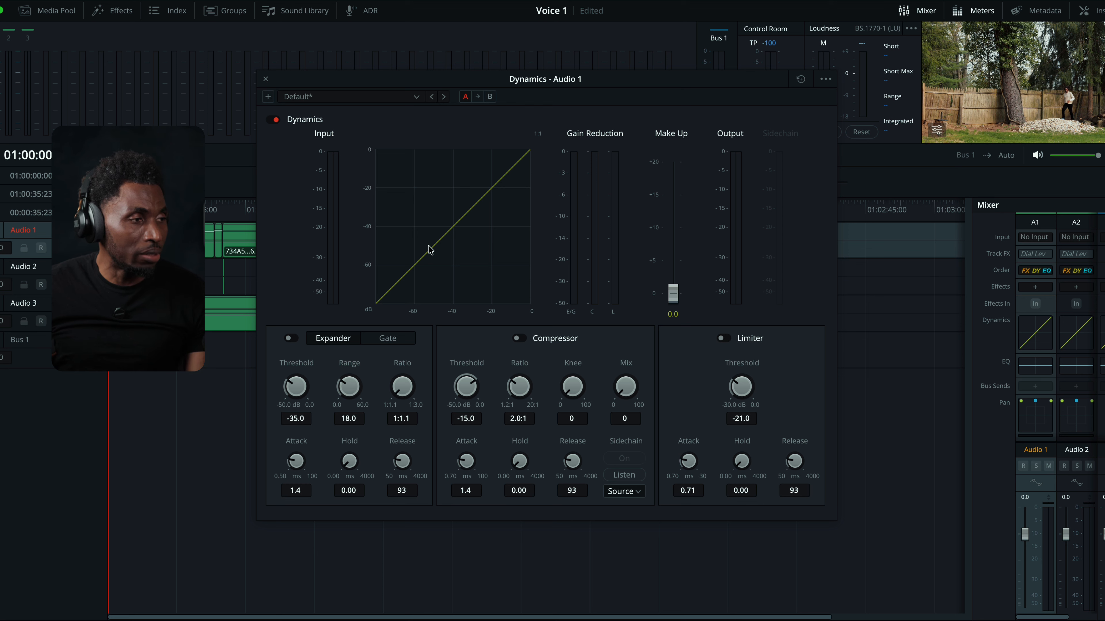
- Enable the compressor for Audio 1, lower its threshold to -24.6 dB, and play the timeline before and after the change
left_click(517, 339)
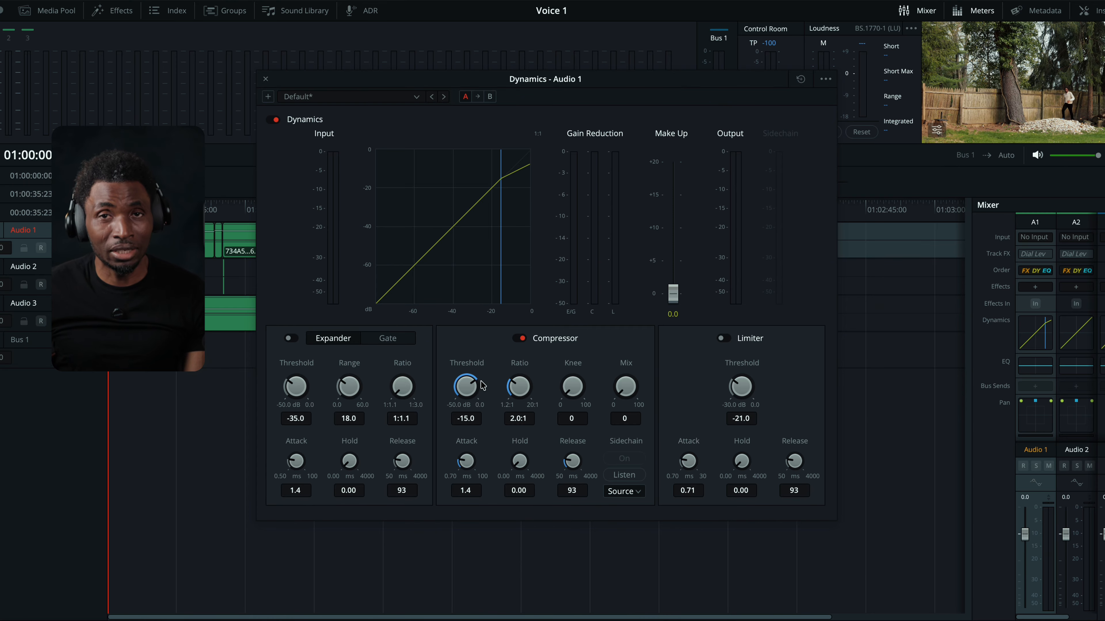
key("space")
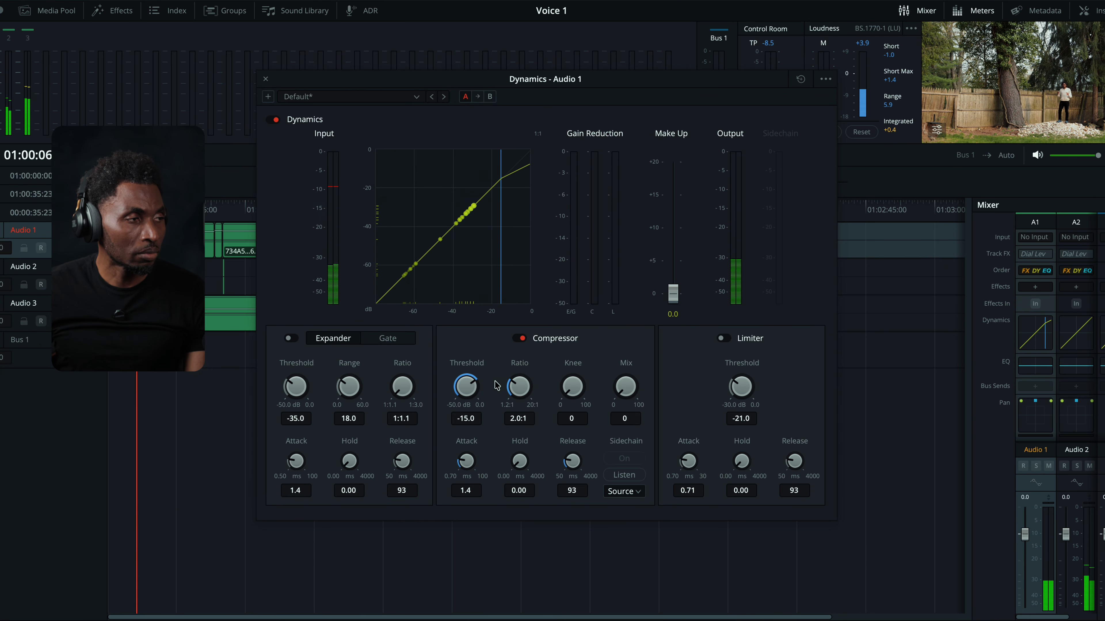
key("space")
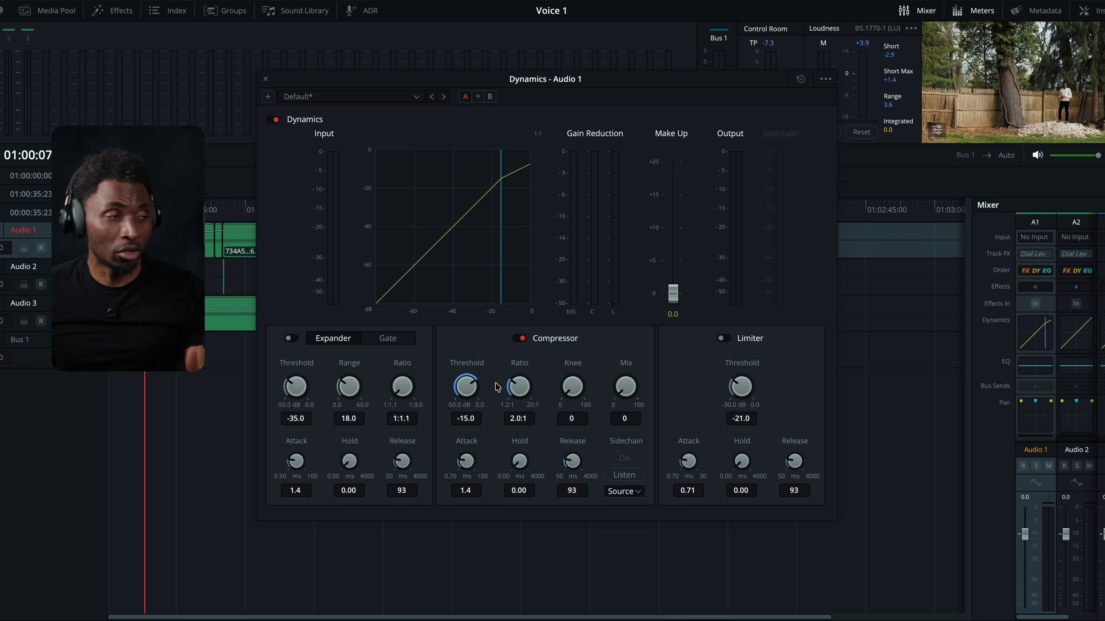
left_click_drag(473, 385, 450, 378)
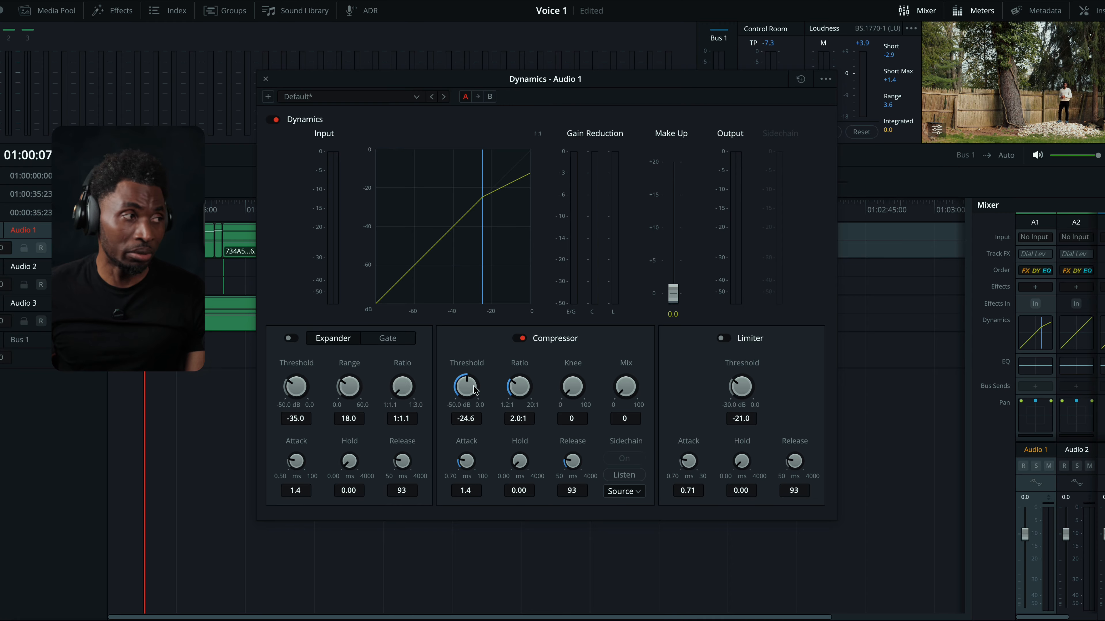
key("space")
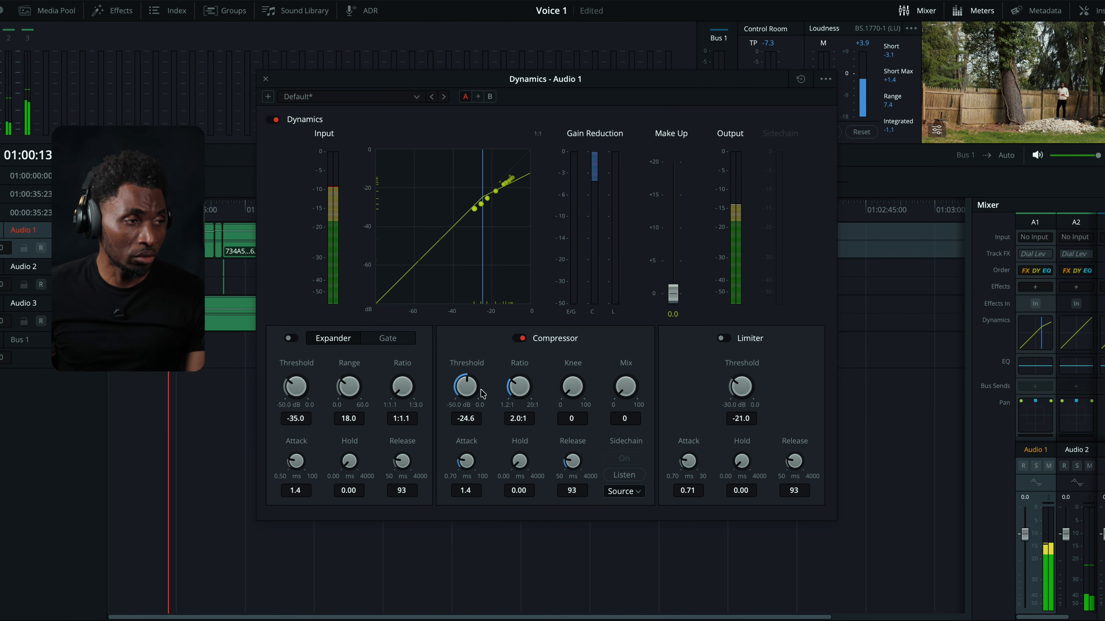
key("space")
- Raise the dynamics make-up gain to 4.1 and play the 734A5916.MP4 section of the timeline
left_click_drag(192, 204, 224, 211)
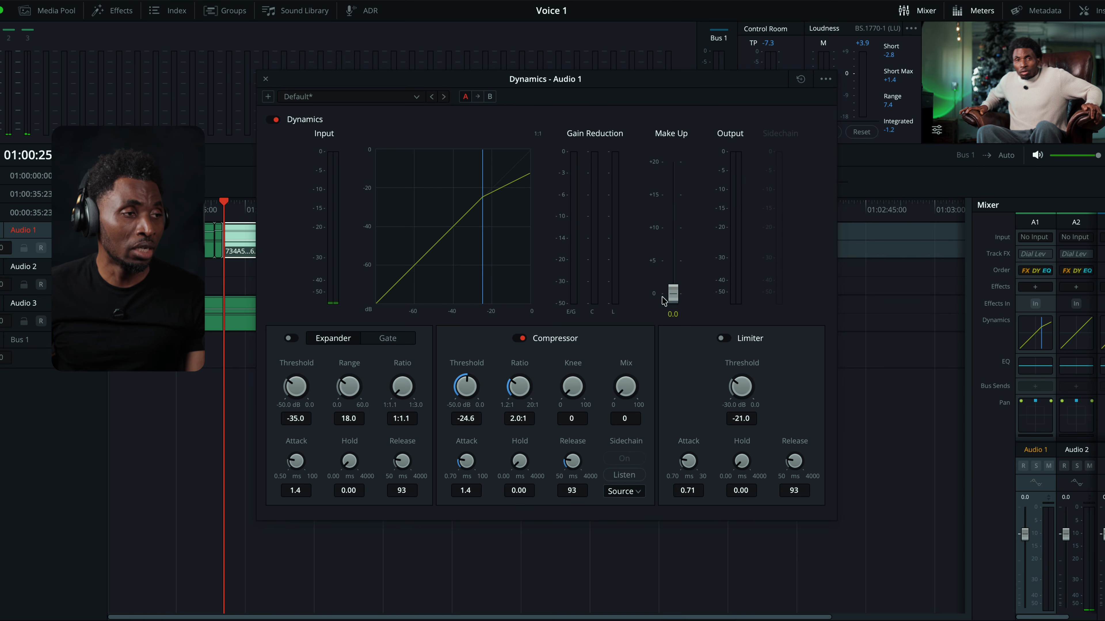
left_click_drag(673, 294, 673, 266)
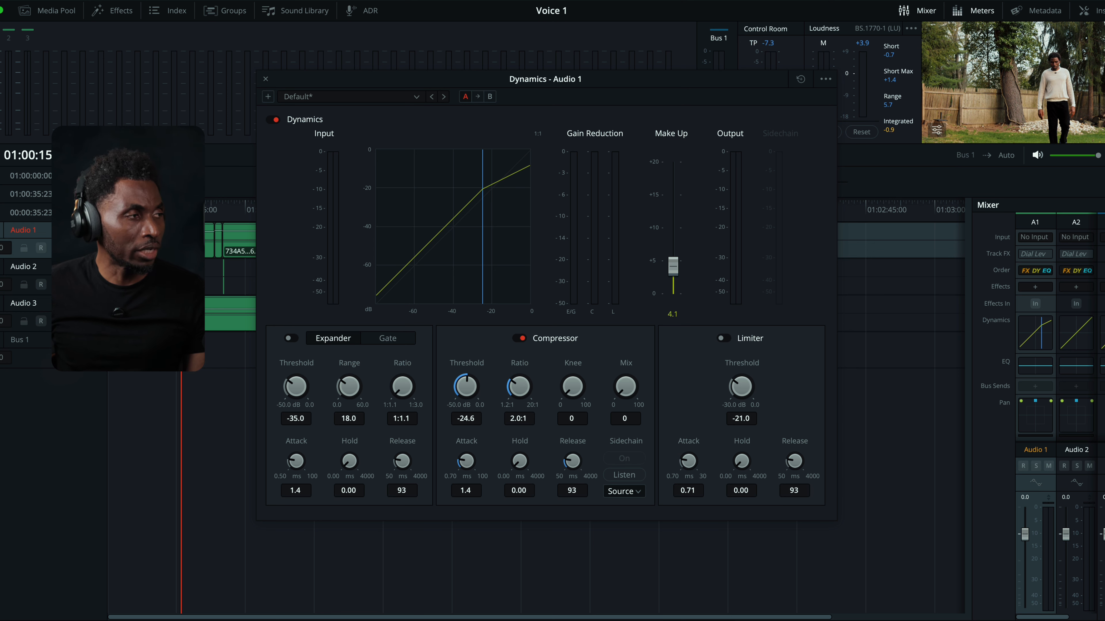
key("space")
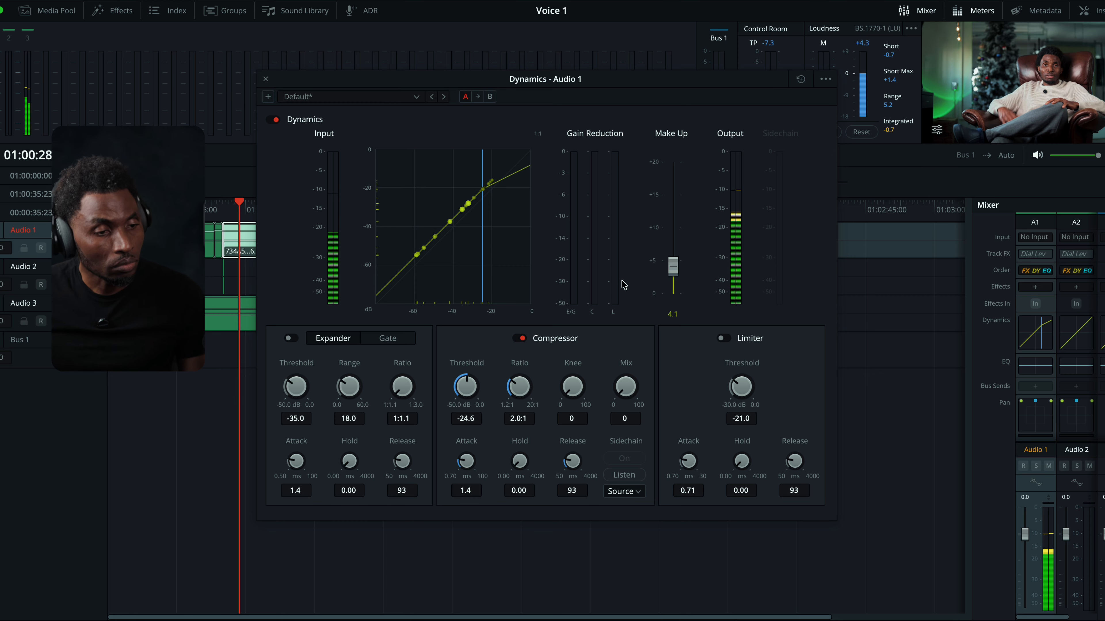
key("space")
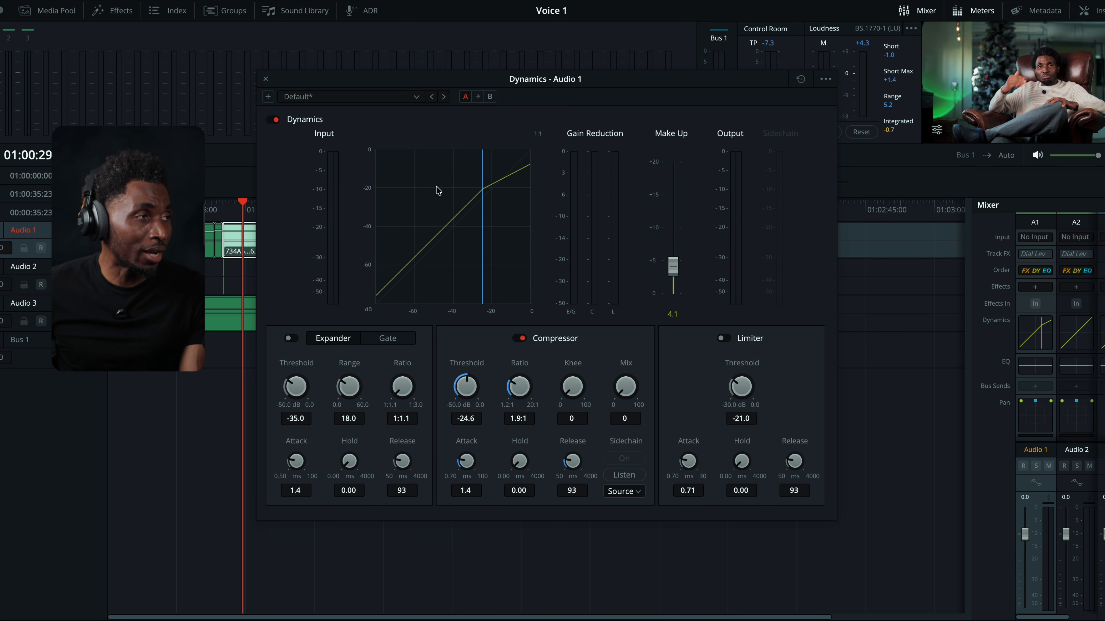
- Close the Dynamics settings, return to the Edit page, and slightly lower the volume of music heaven.WAV on Audio 3
left_click(265, 79)
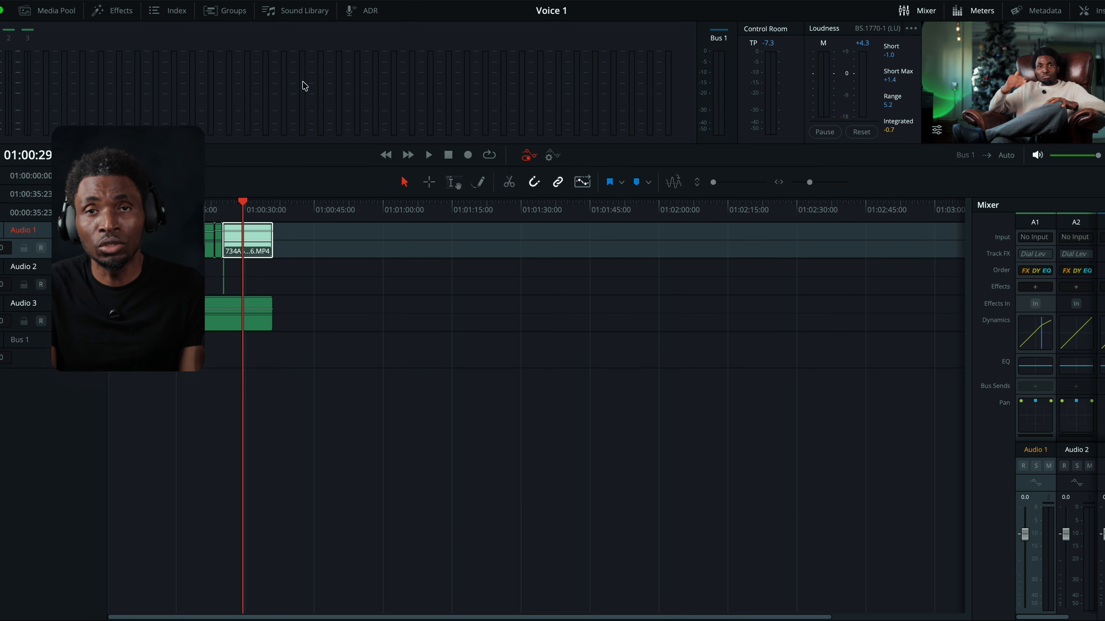
key("shift+4")
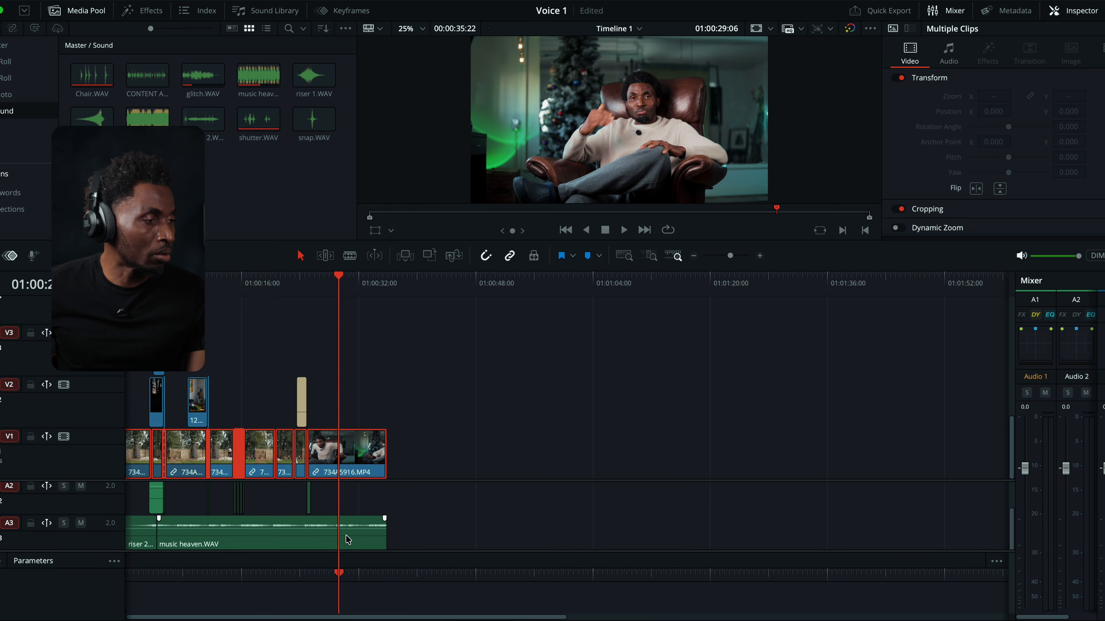
left_click_drag(285, 529, 285, 530)
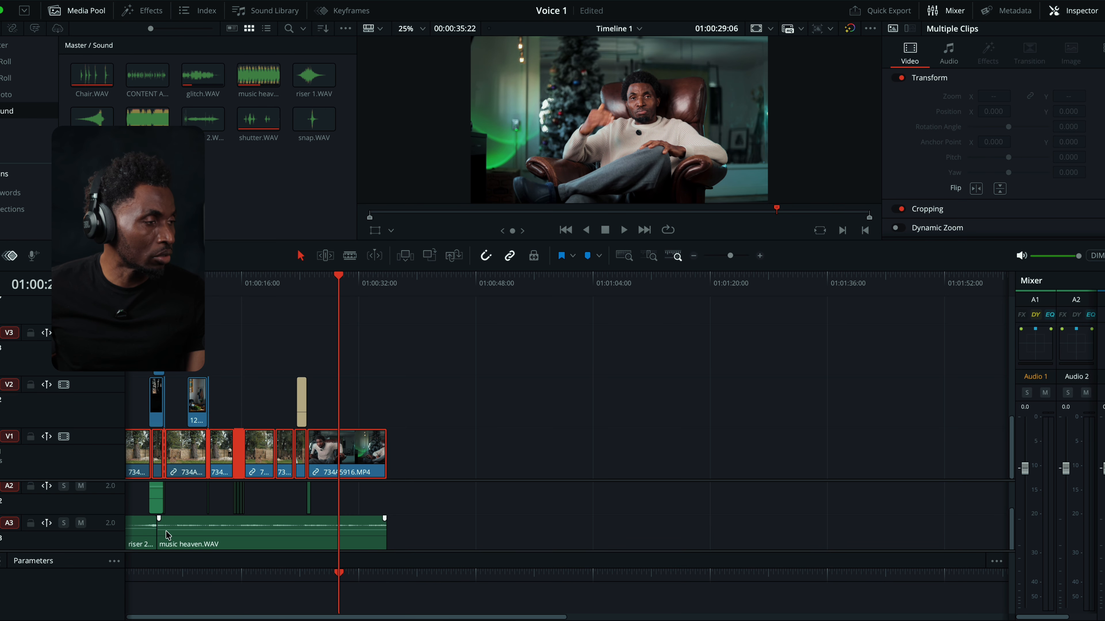
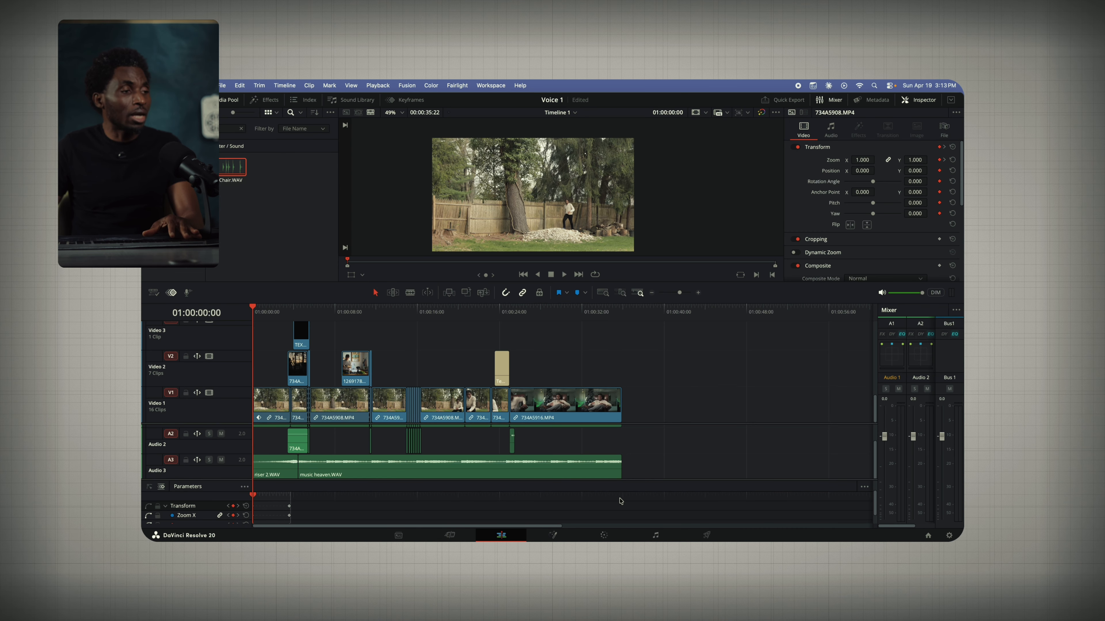
- Switch to the Color page and set the scopes to Parade
left_click(604, 536)
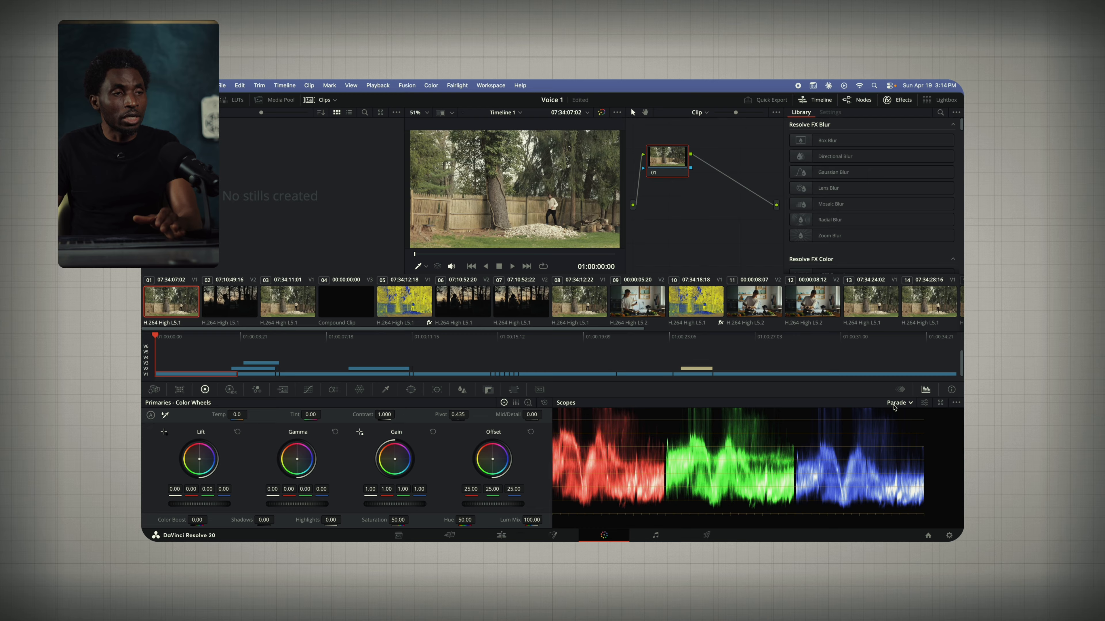
left_click(909, 404)
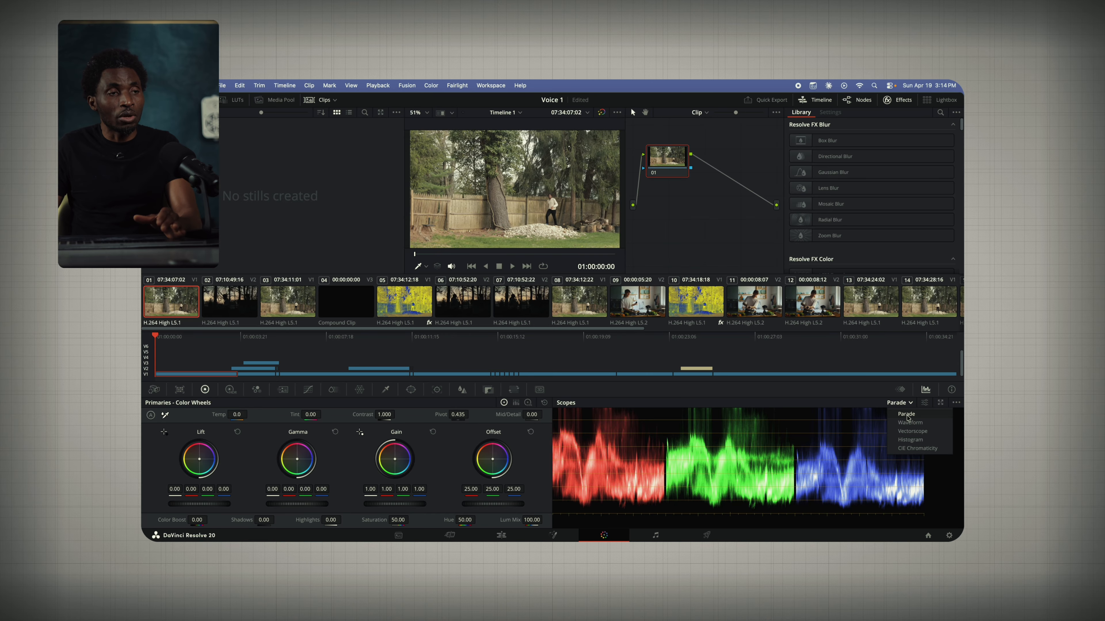
left_click(912, 415)
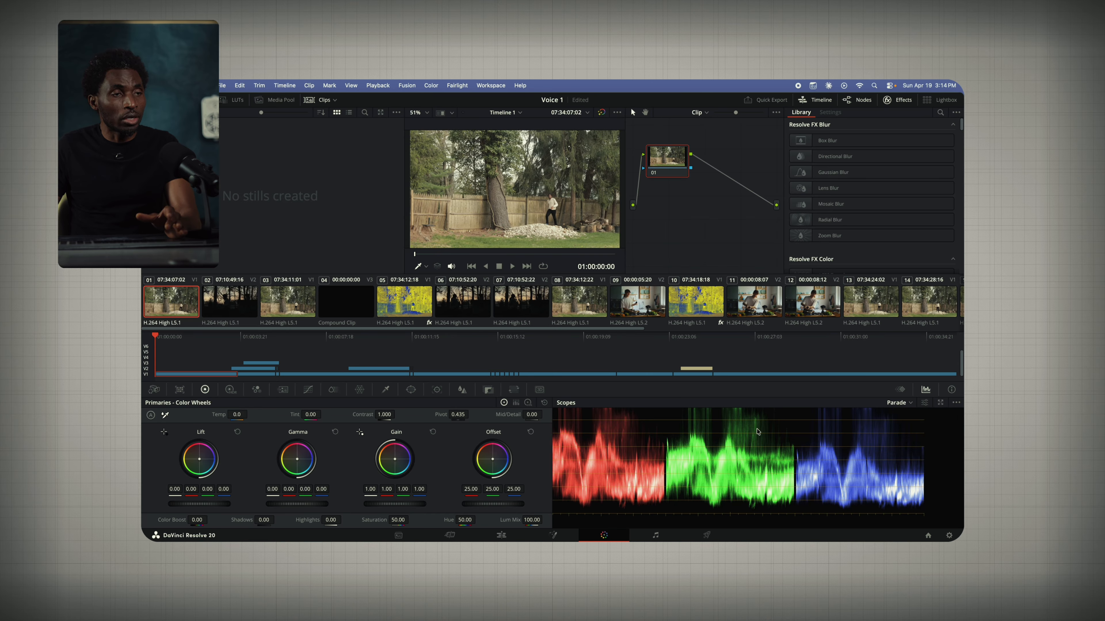
- Examine the Waveform and Vectorscope scopes and the vectorscope's display settings, and return the scopes to Parade
left_click(911, 403)
left_click(913, 428)
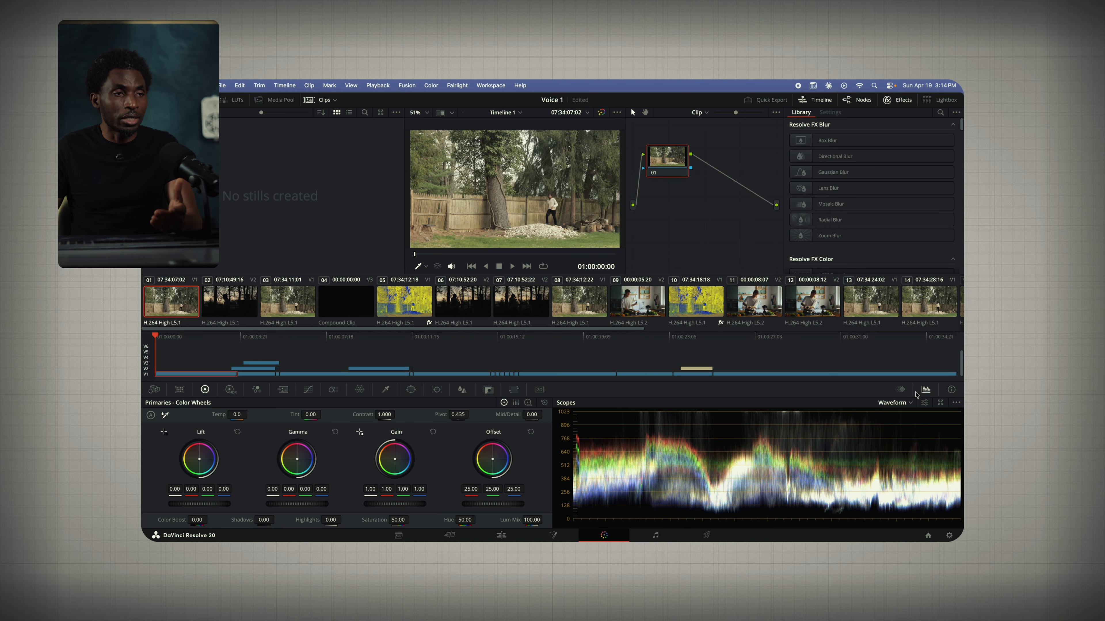
left_click(910, 403)
left_click(909, 430)
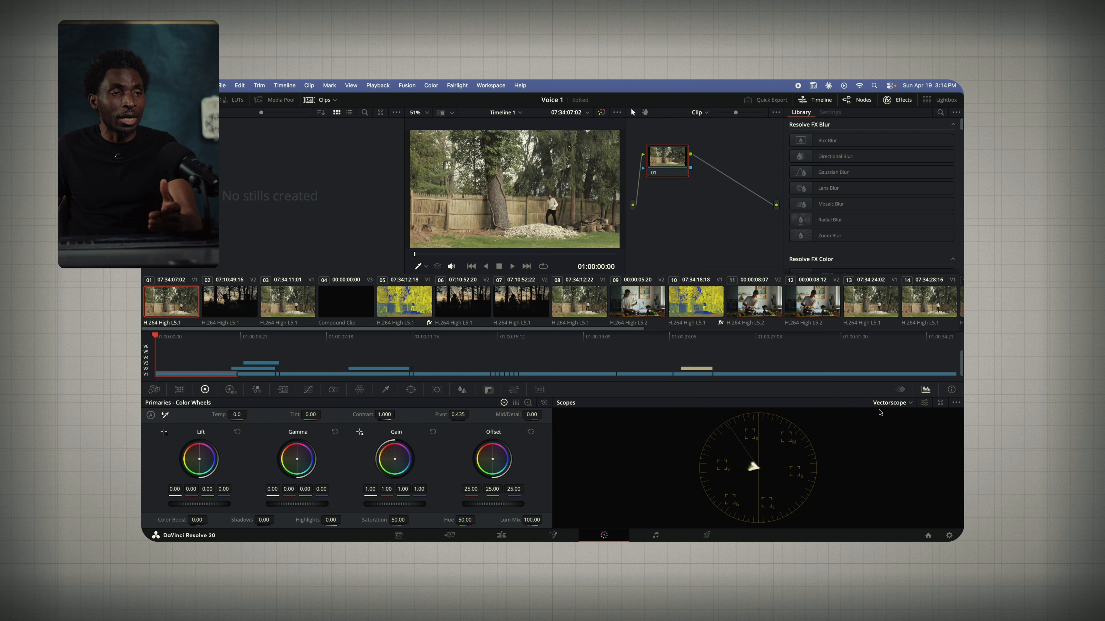
left_click(925, 404)
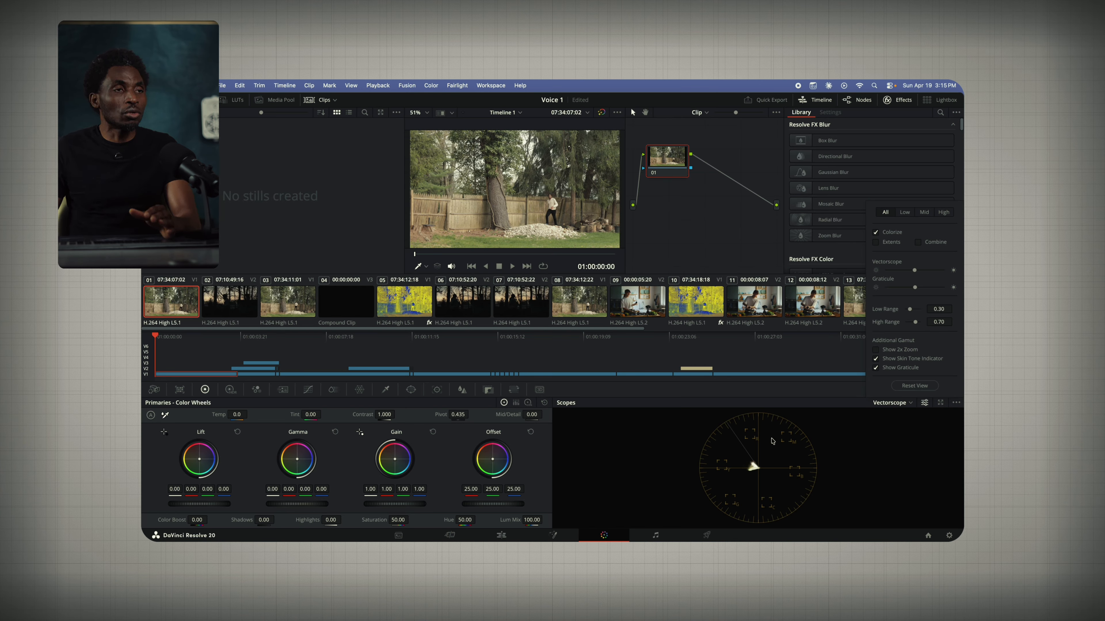
left_click(625, 405)
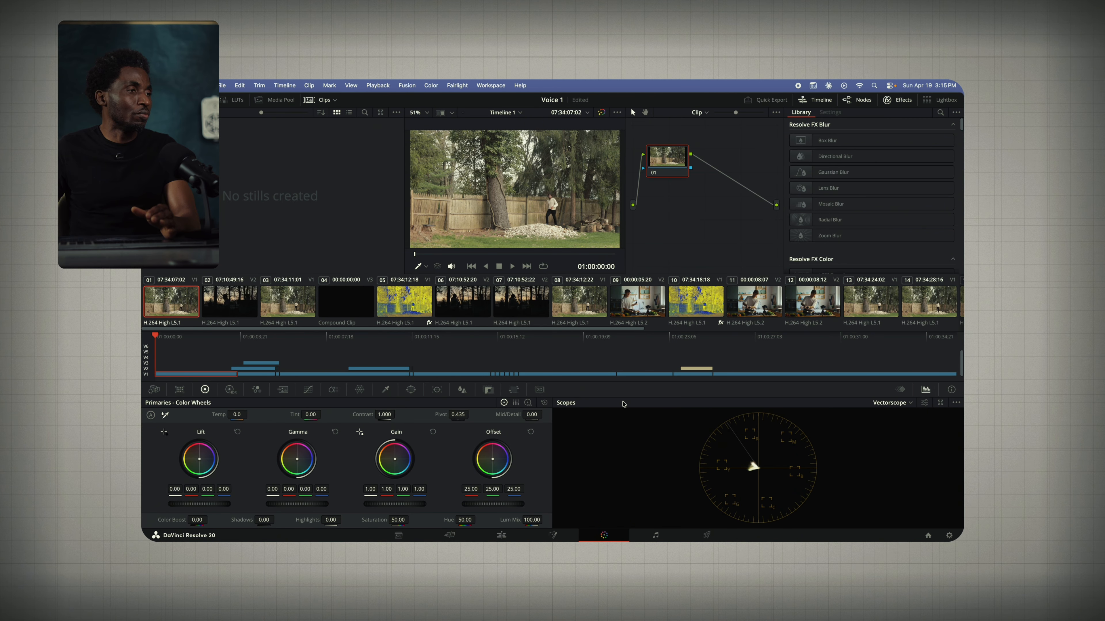
left_click(906, 405)
left_click(893, 414)
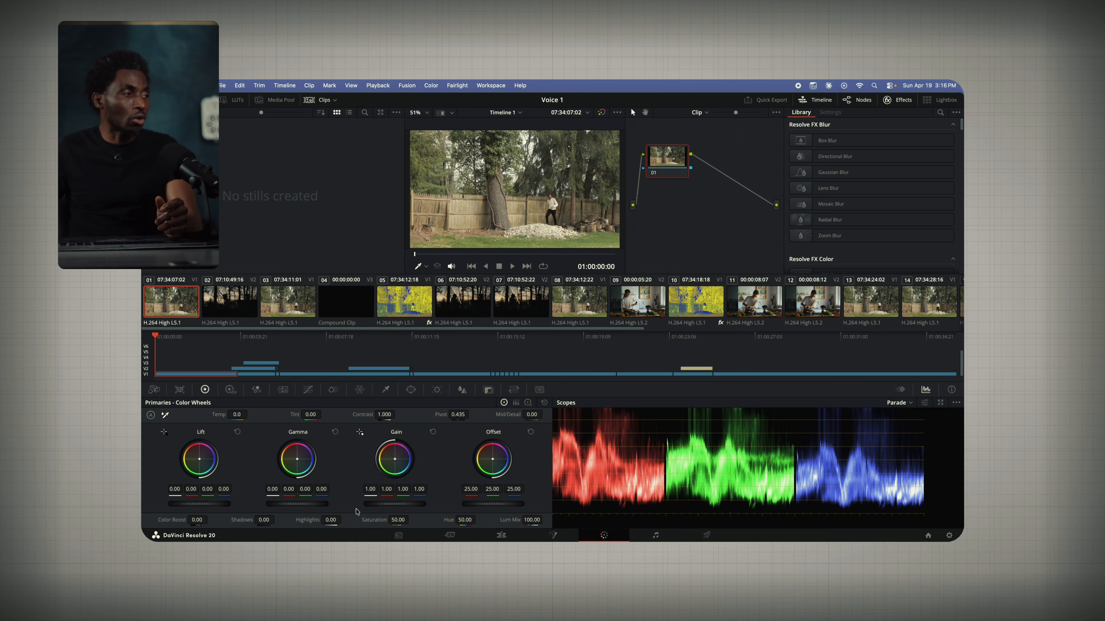
- Try raising Lift and undo it, lower Gain to 0.87, and reset all the primary color wheels
left_click_drag(206, 506, 230, 506)
key("super+z")
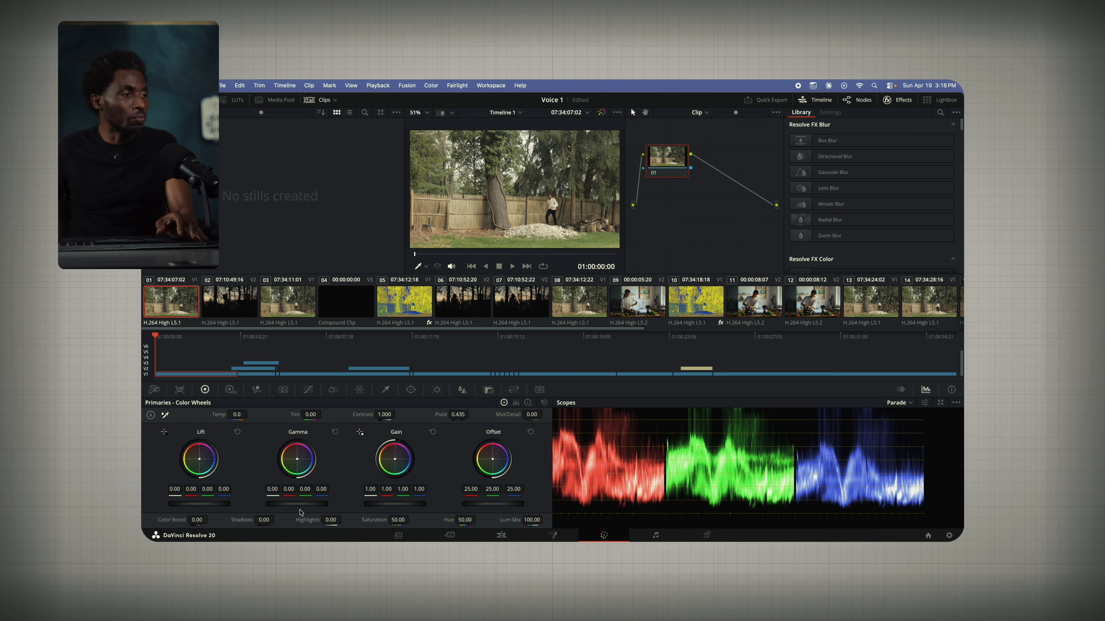
left_click_drag(395, 507, 348, 500)
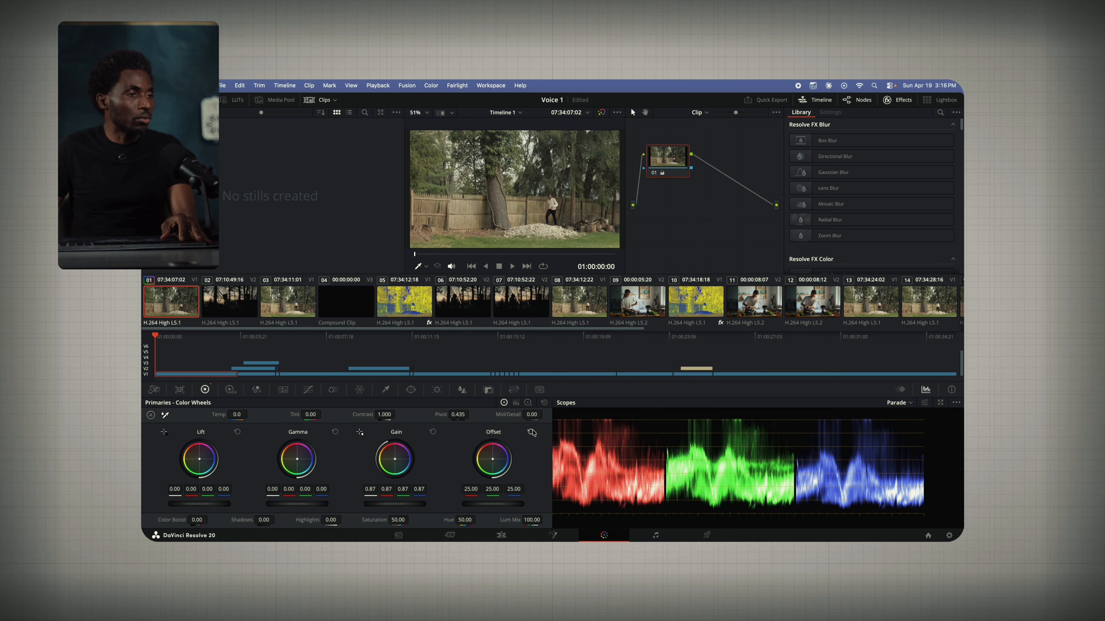
left_click(543, 402)
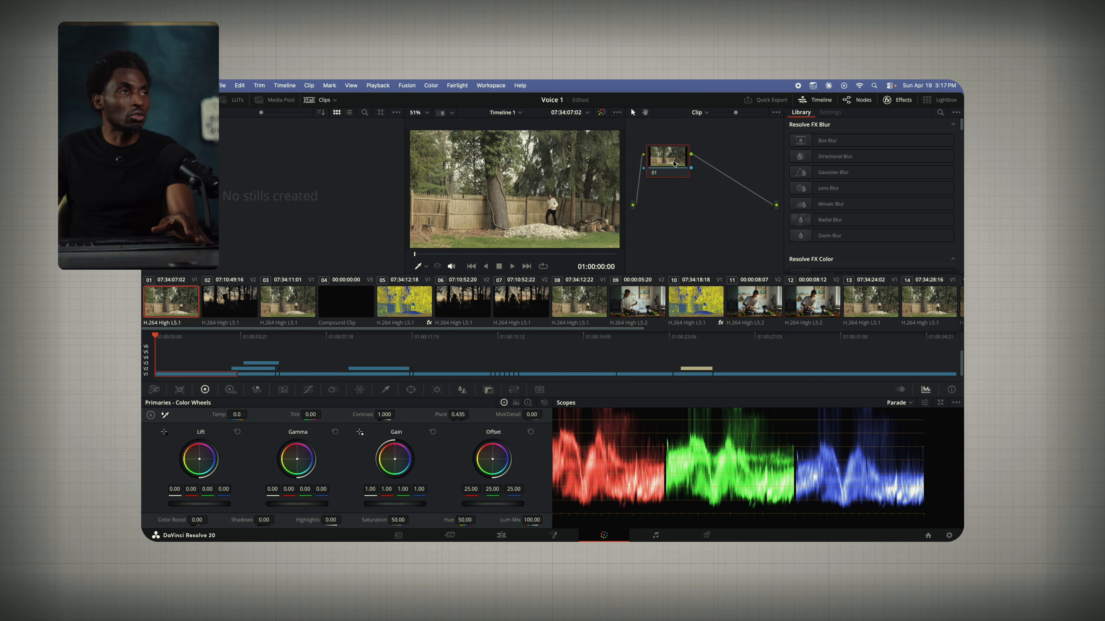
- Add two serial nodes after node 01 and arrange all three nodes in a single row
right_click(662, 161)
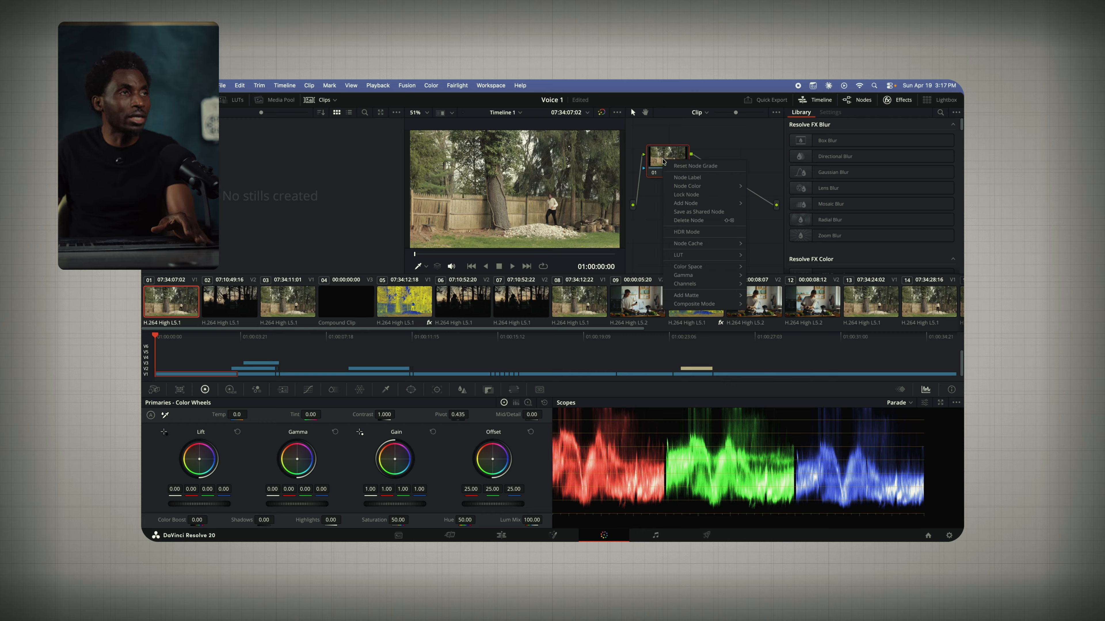
left_click(701, 179)
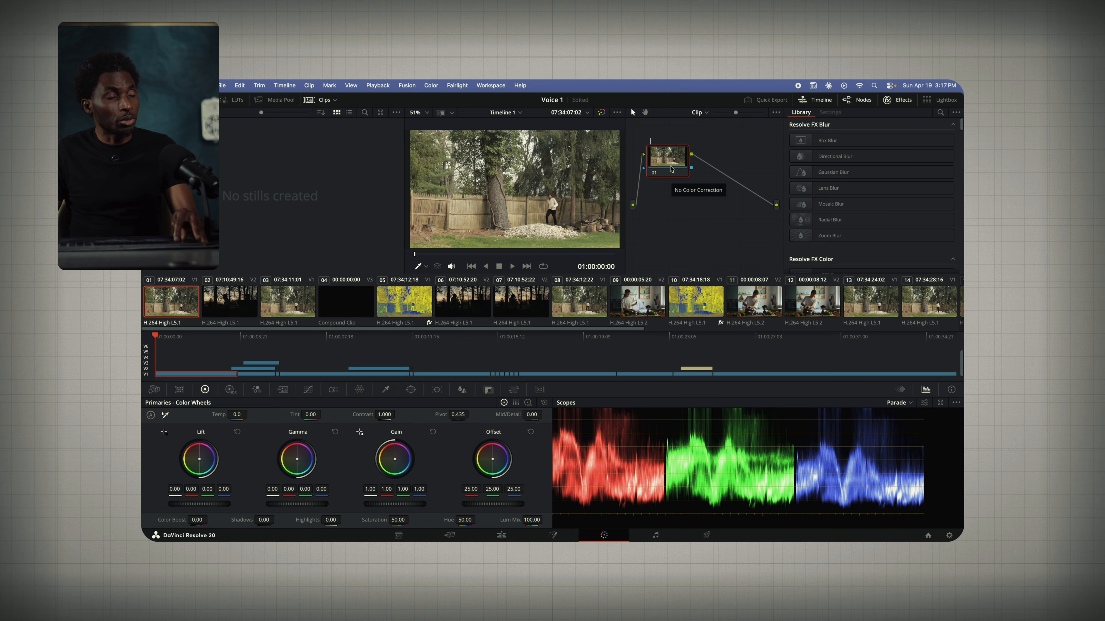
key("alt+s")
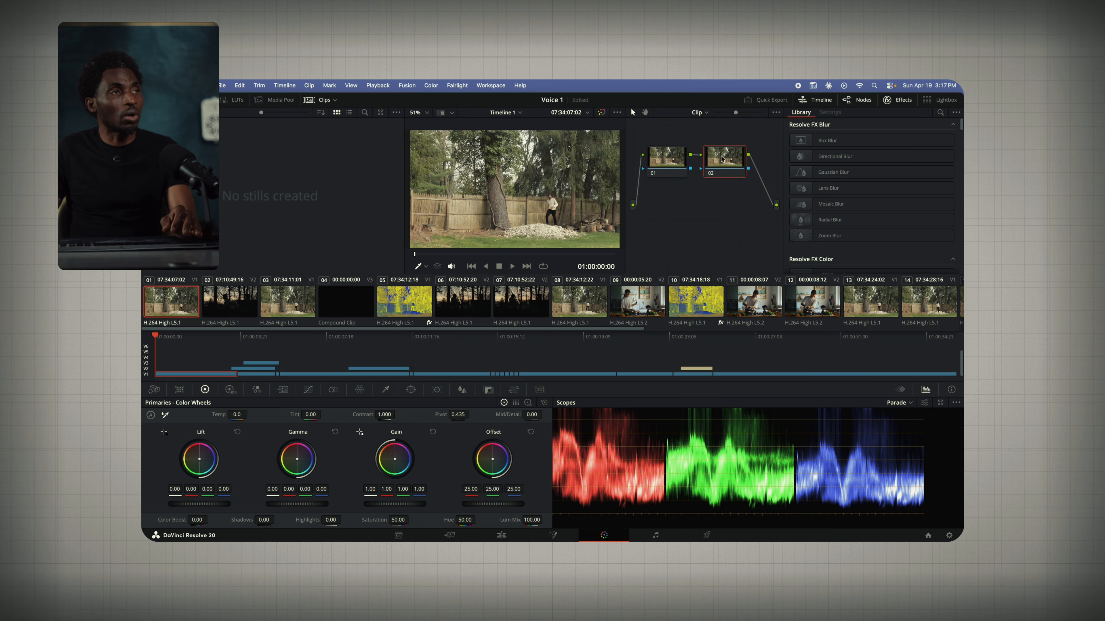
key("alt+s")
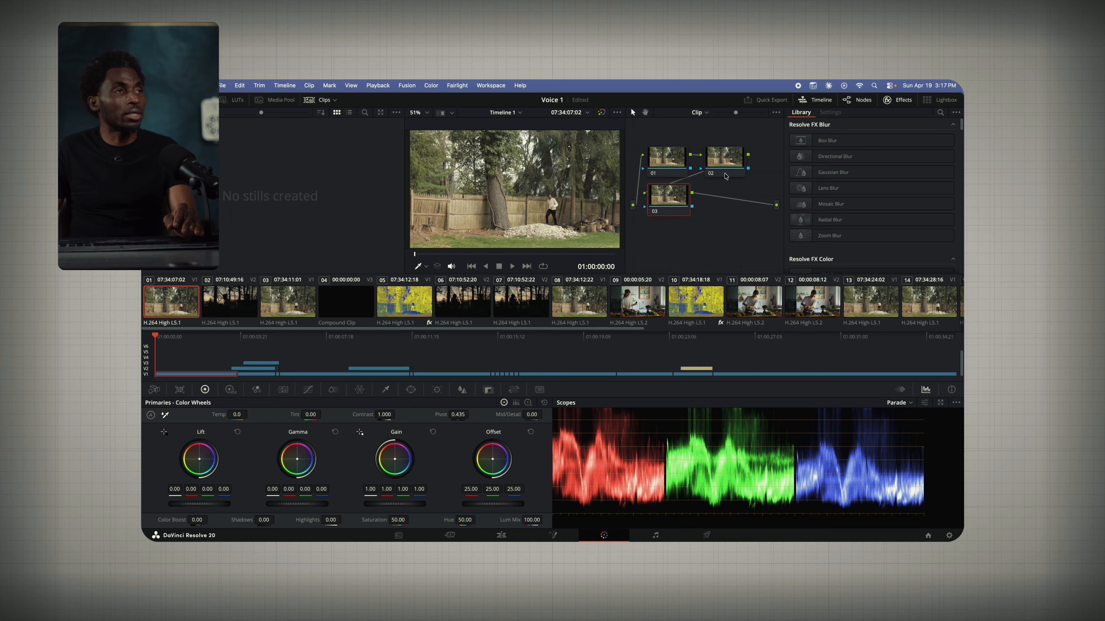
left_click_drag(673, 200, 703, 162)
left_click_drag(748, 190, 740, 161)
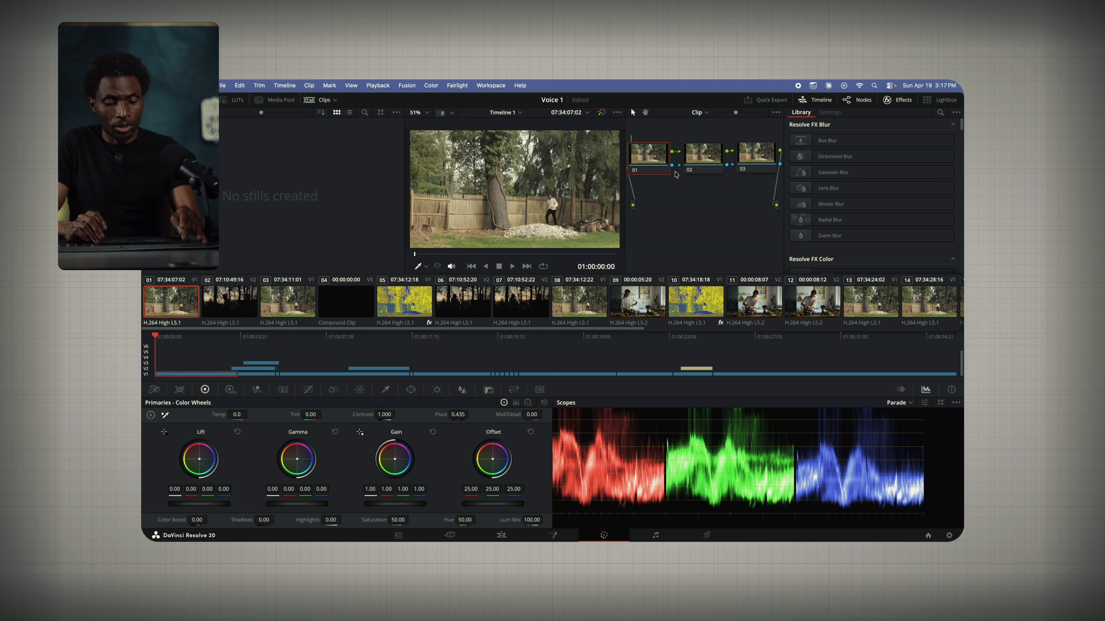
- Label node 01 "White bal", node 02 "Expo" and node 03 "Color"
type("White ")
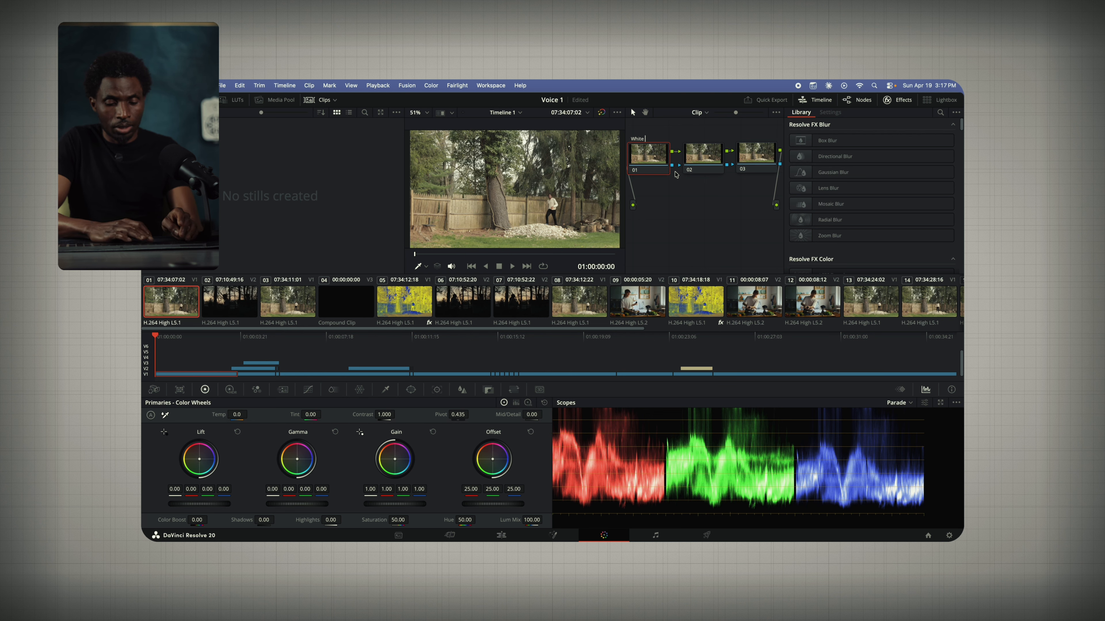
type("bal")
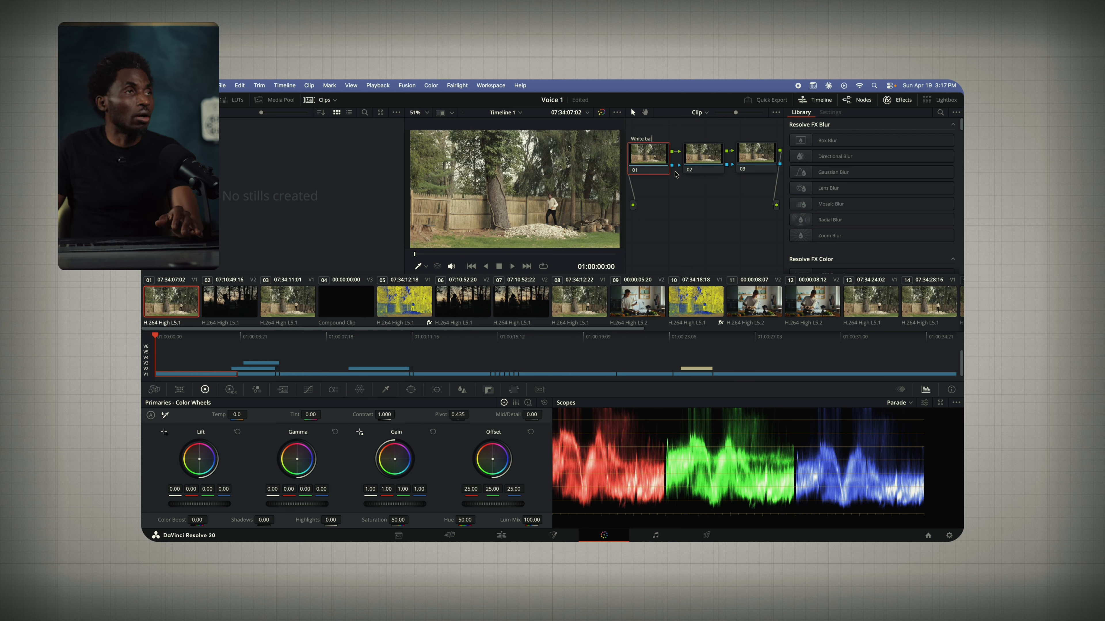
right_click(701, 159)
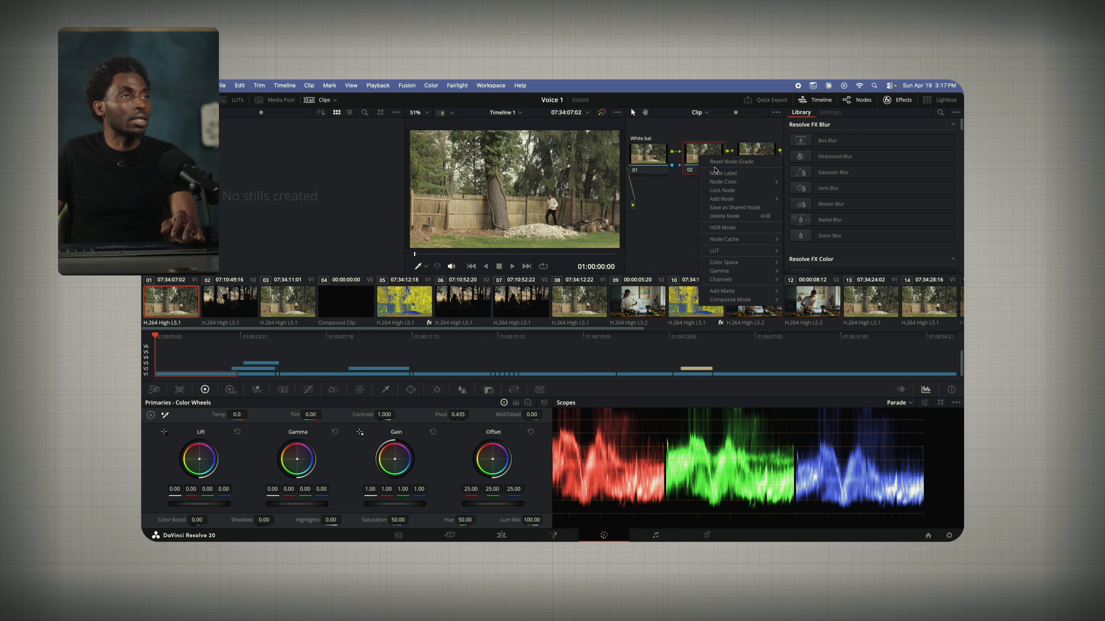
left_click(719, 174)
left_click_drag(706, 154, 705, 154)
right_click(702, 153)
left_click(725, 171)
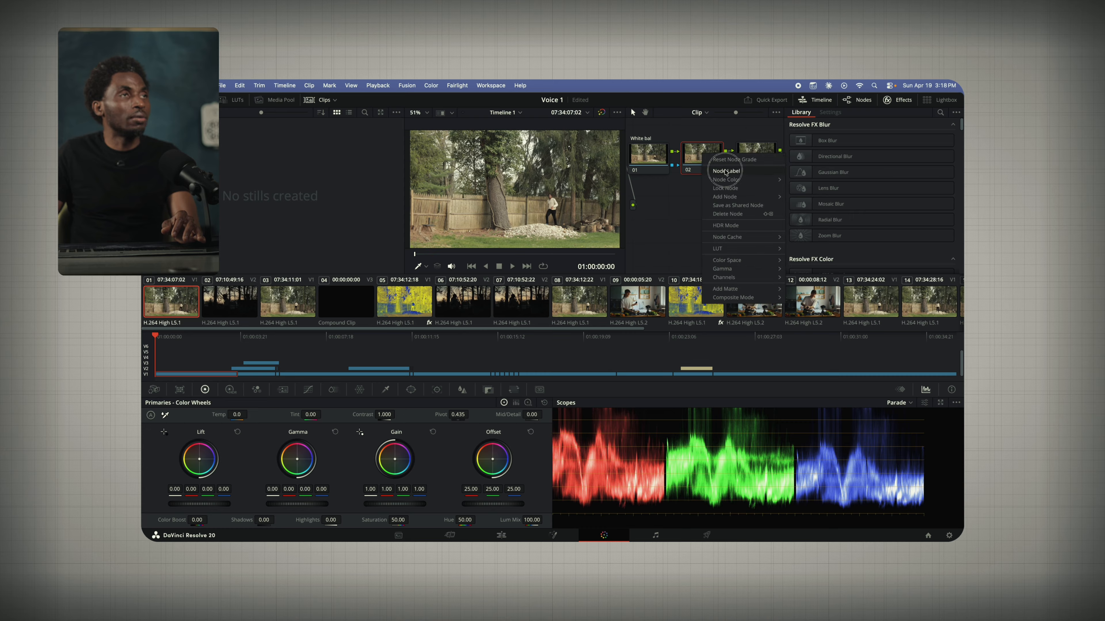
type("Exp")
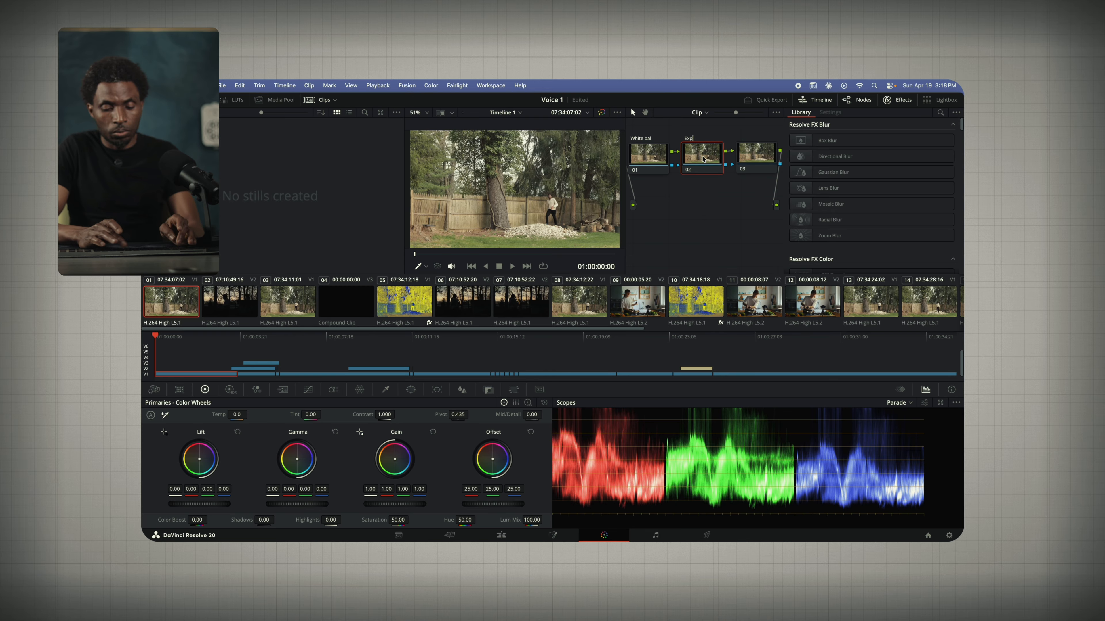
type("o")
right_click(759, 153)
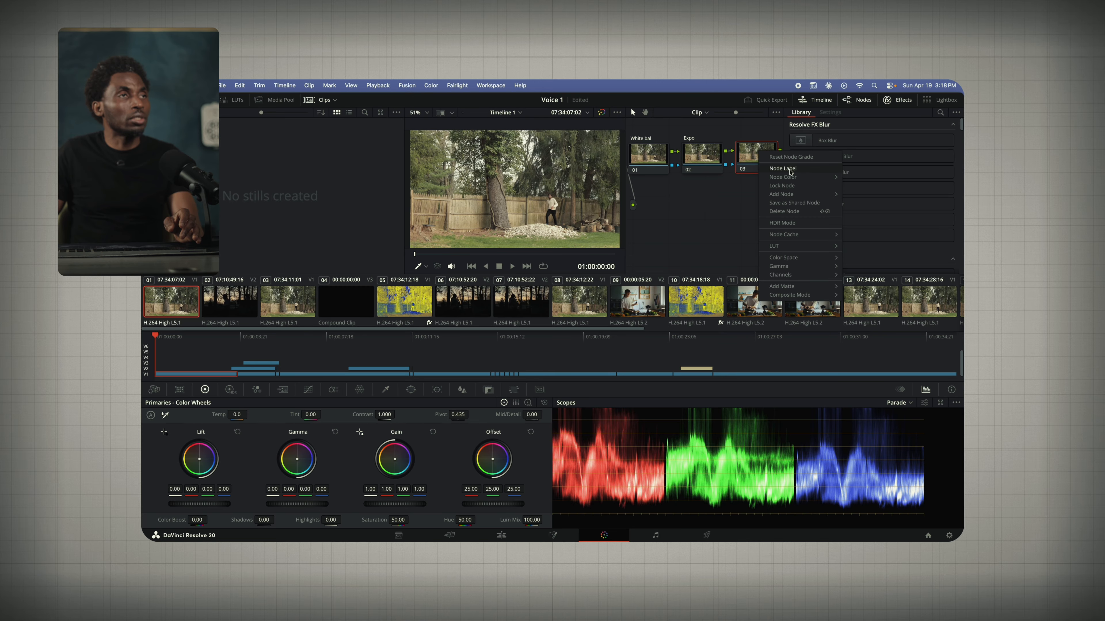
left_click(790, 170)
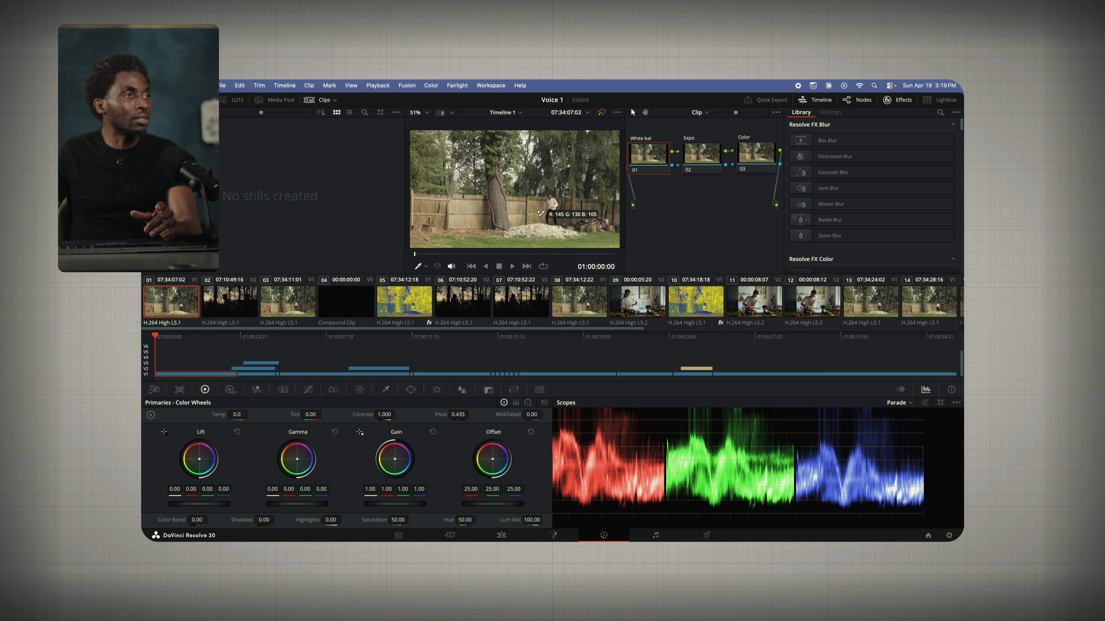
- White balance node 01 by sampling the pale rock pile in the viewer, and select the Expo node
left_click(545, 223)
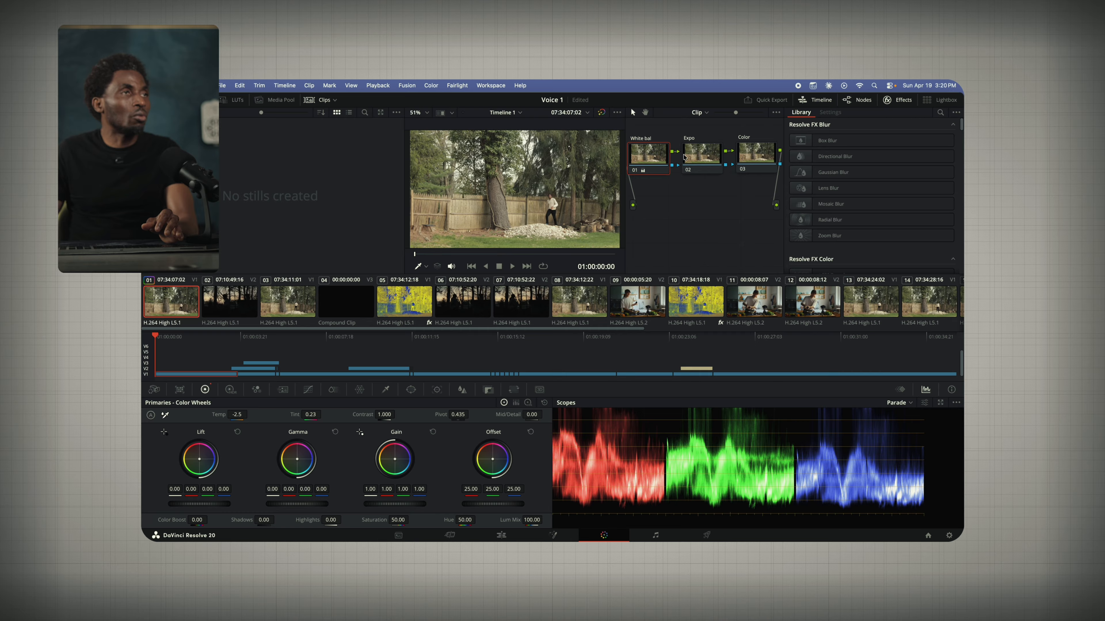
left_click(698, 157)
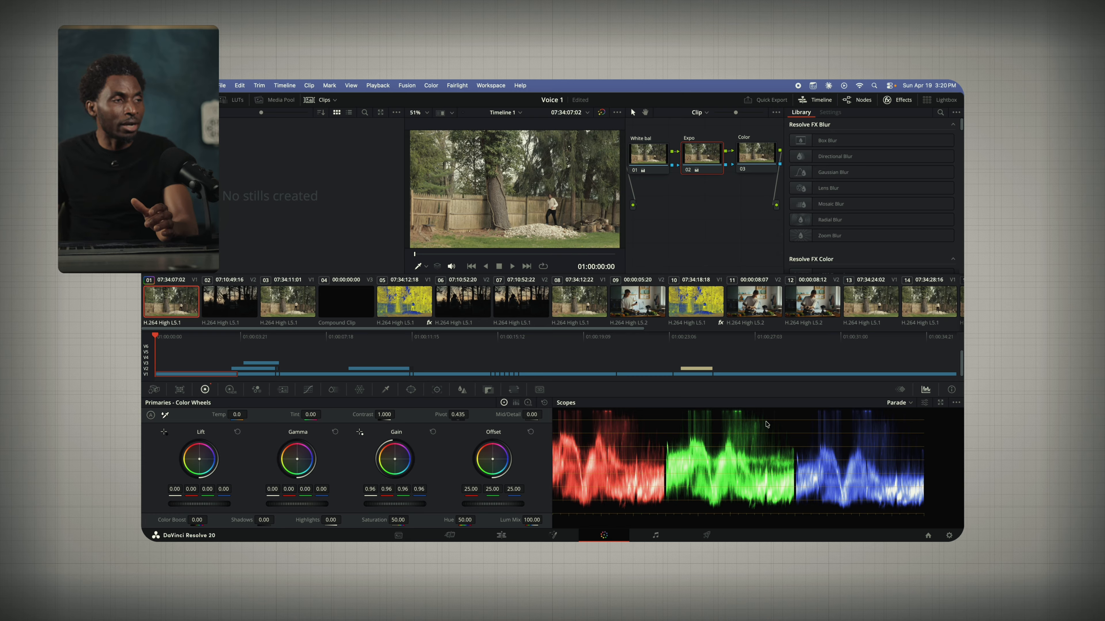
- Try lowering Gain to 0.93 on the Expo node, and reset it
left_click_drag(380, 504, 365, 506)
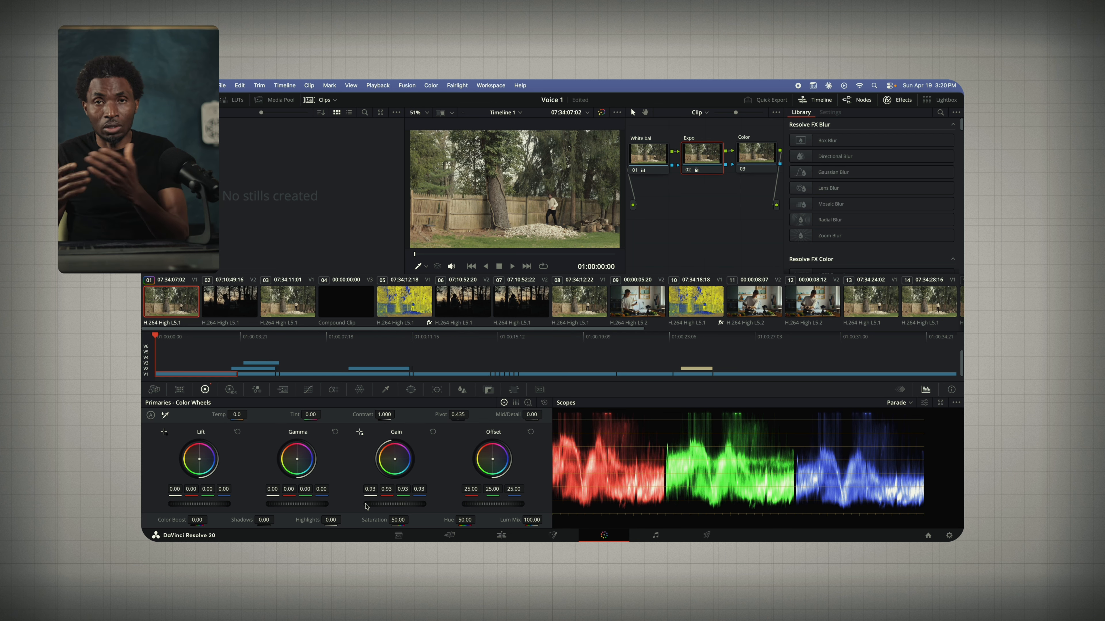
double_click(366, 505)
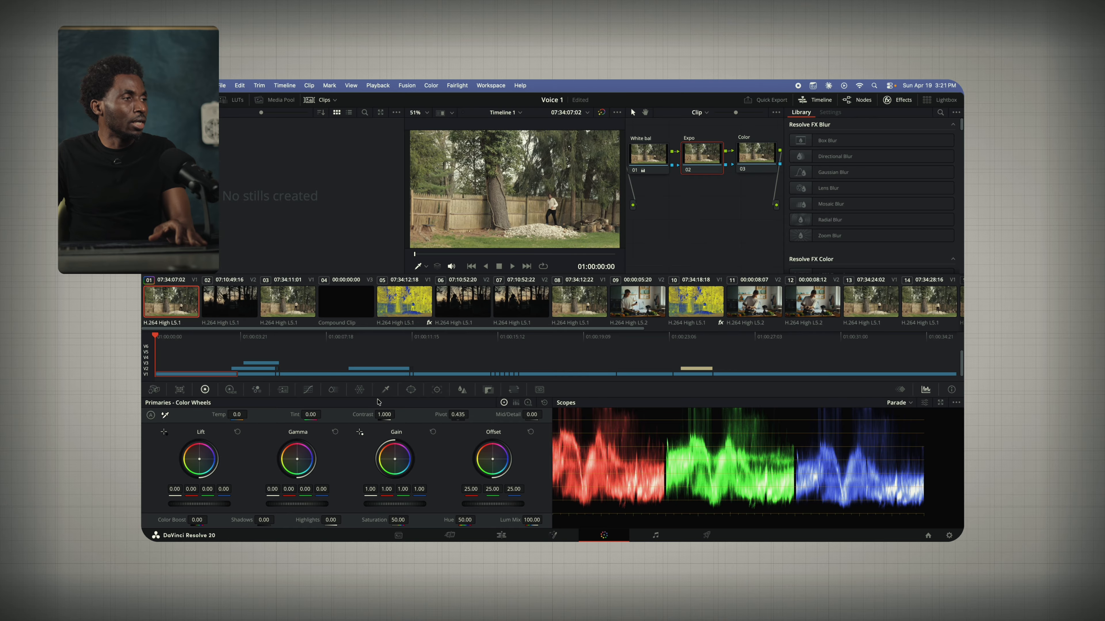
- On the Expo node's custom curve, pull the white point down slightly and move the black point slightly inward along the base
left_click(308, 390)
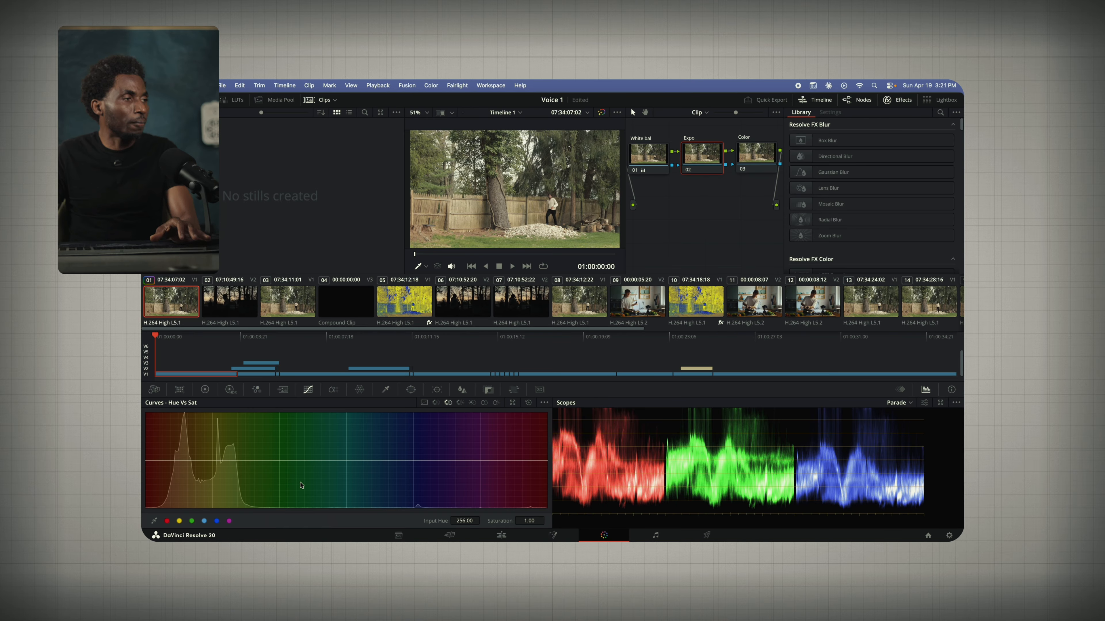
left_click(424, 404)
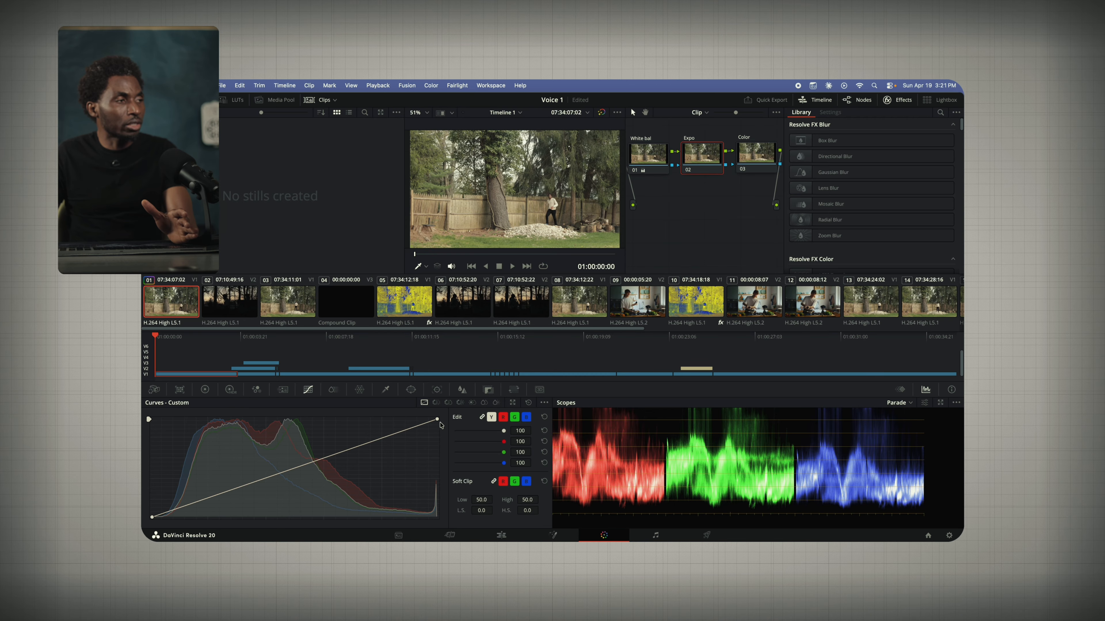
left_click_drag(438, 420, 440, 431)
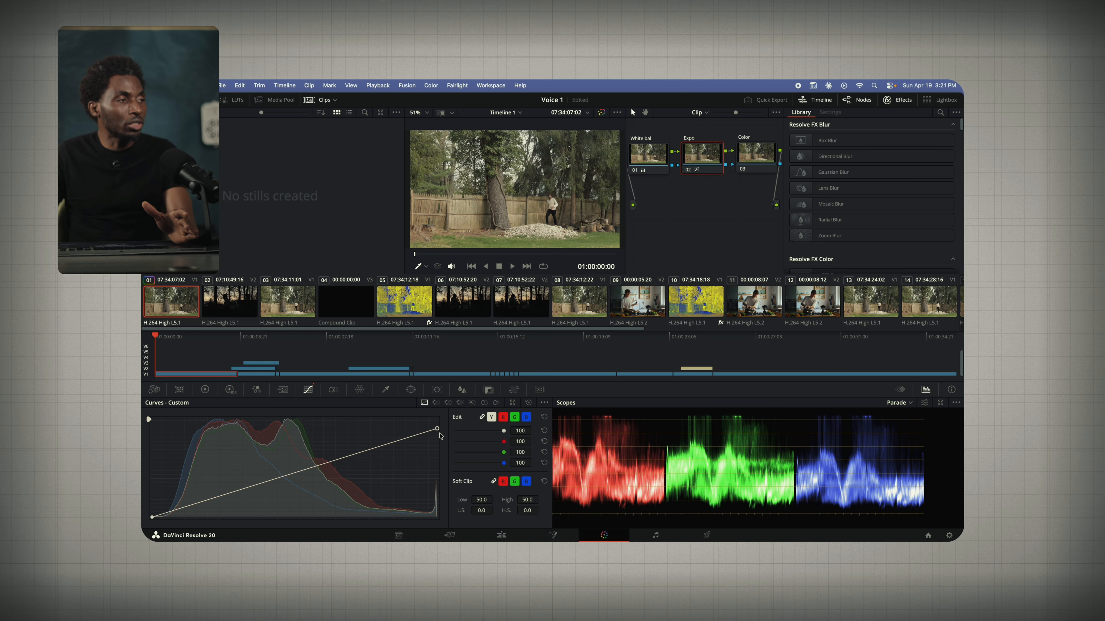
left_click_drag(438, 429, 434, 526)
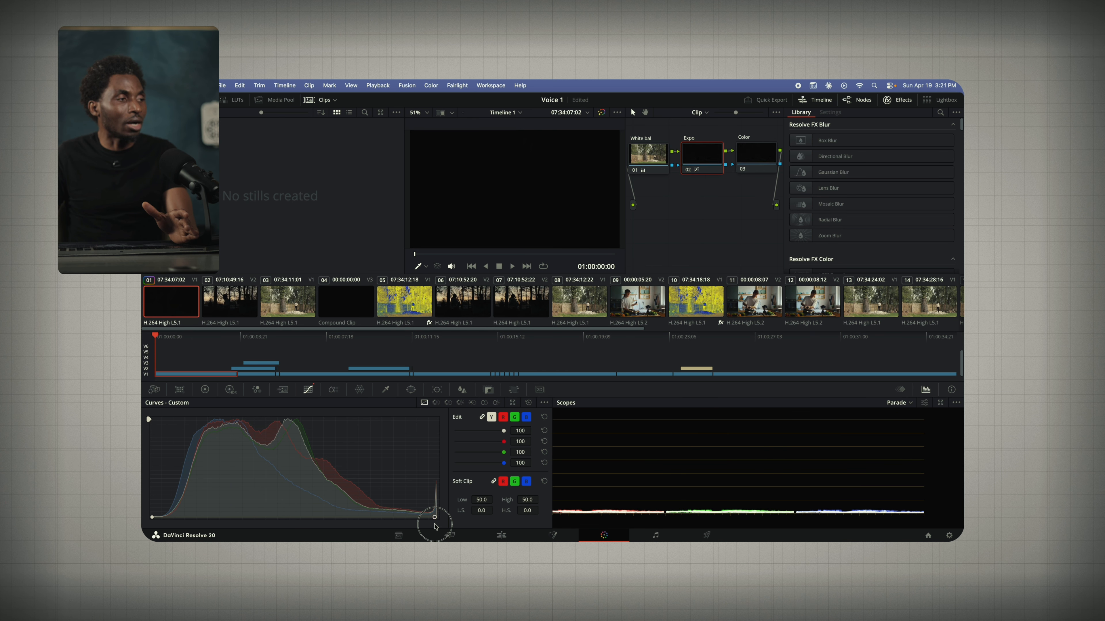
key("super+z")
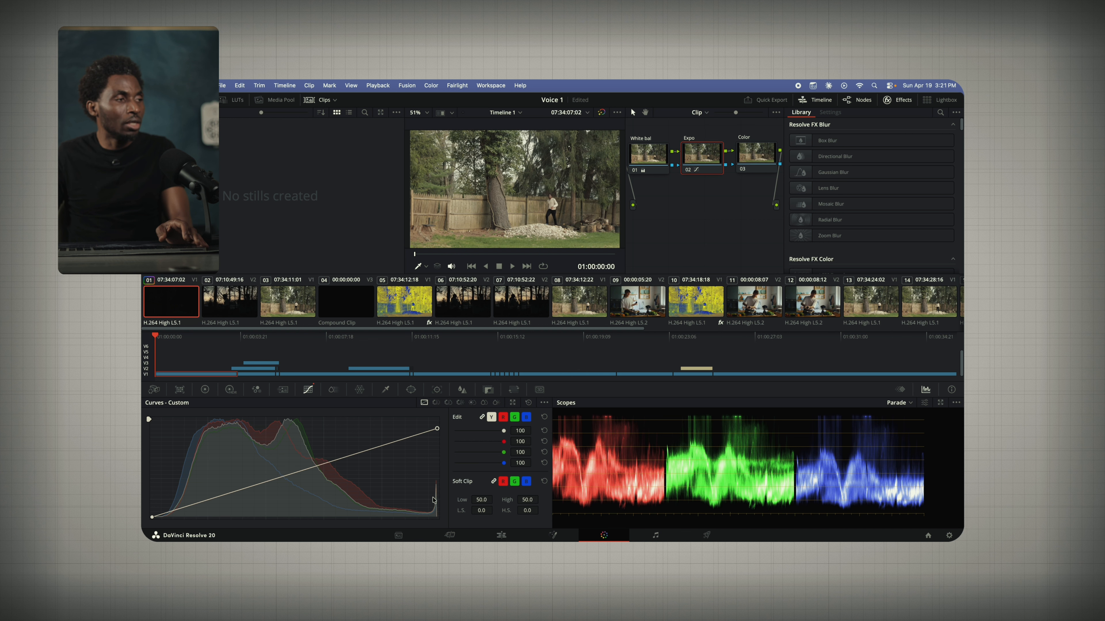
left_click_drag(439, 431, 441, 429)
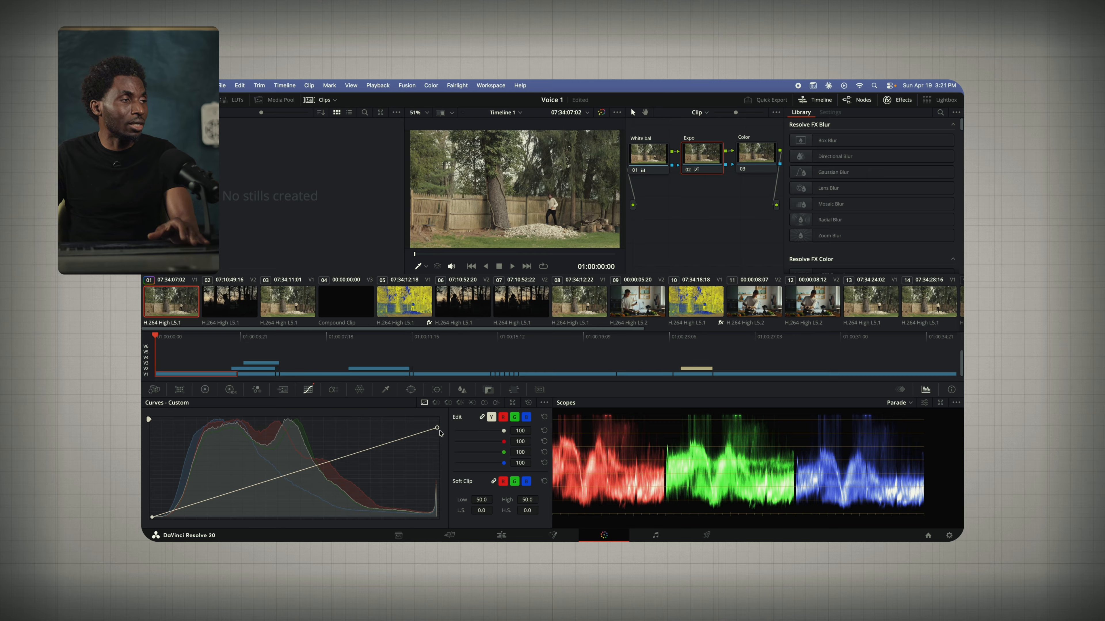
left_click_drag(439, 430, 440, 434)
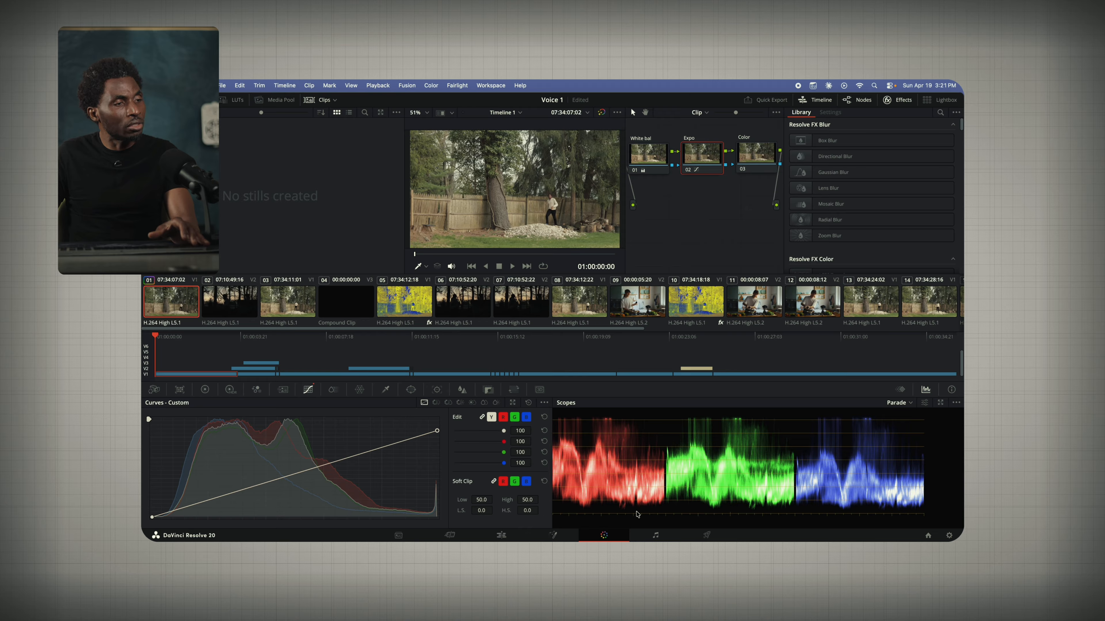
left_click(152, 518)
left_click_drag(153, 519, 163, 524)
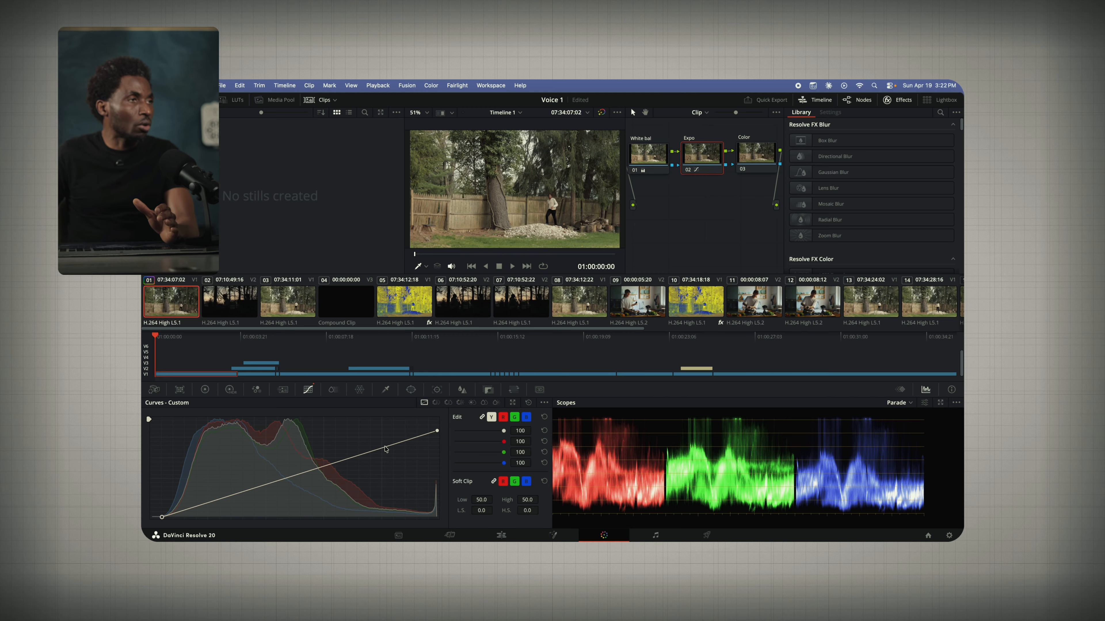
- Add a slightly raised highlight point and a slightly lowered shadow point to the custom curve, forming a gentle S-curve
left_click_drag(385, 449, 386, 441)
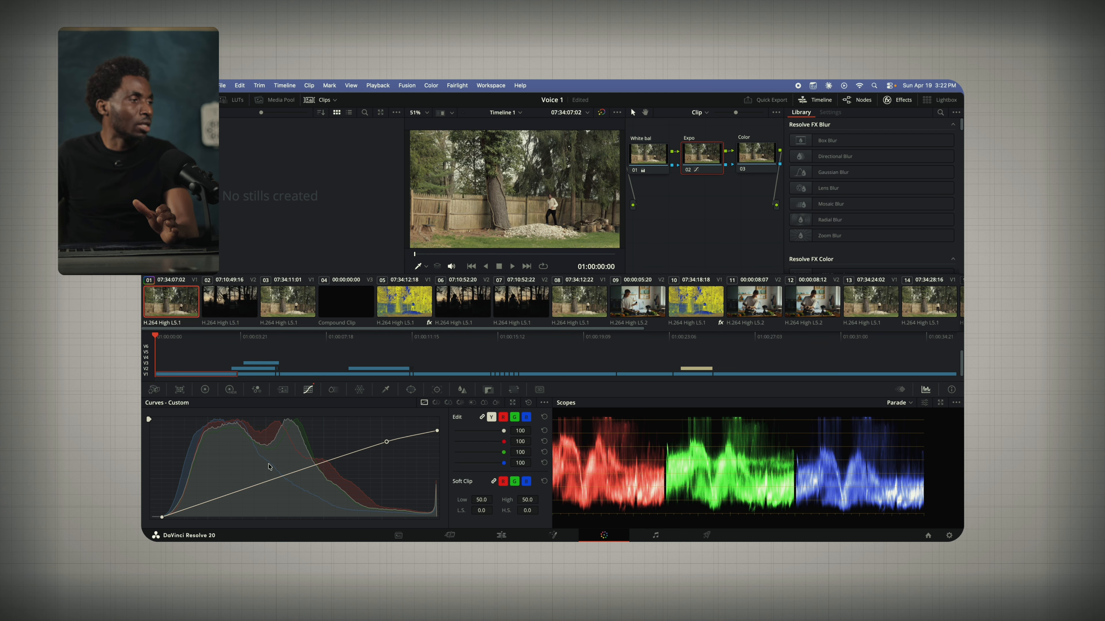
left_click_drag(386, 444, 383, 444)
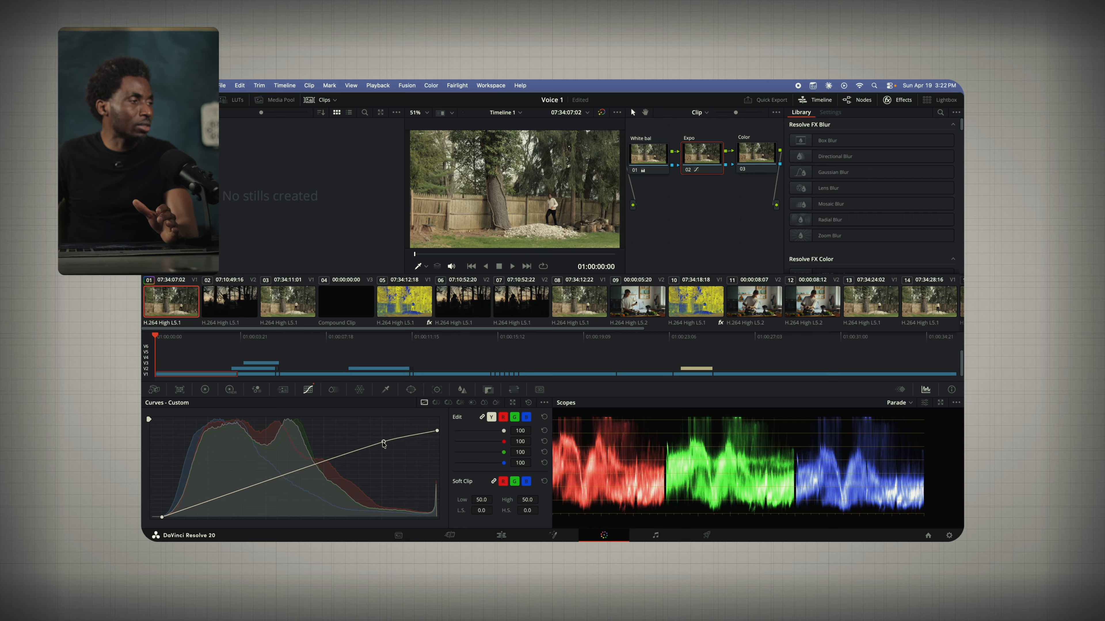
left_click(217, 501)
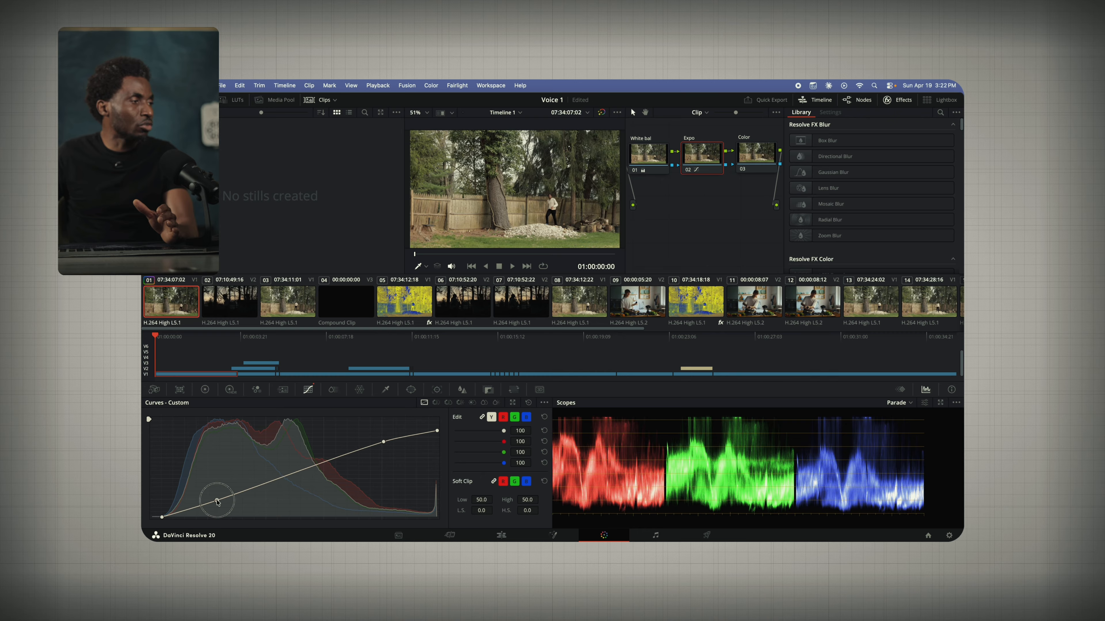
left_click_drag(218, 501, 214, 504)
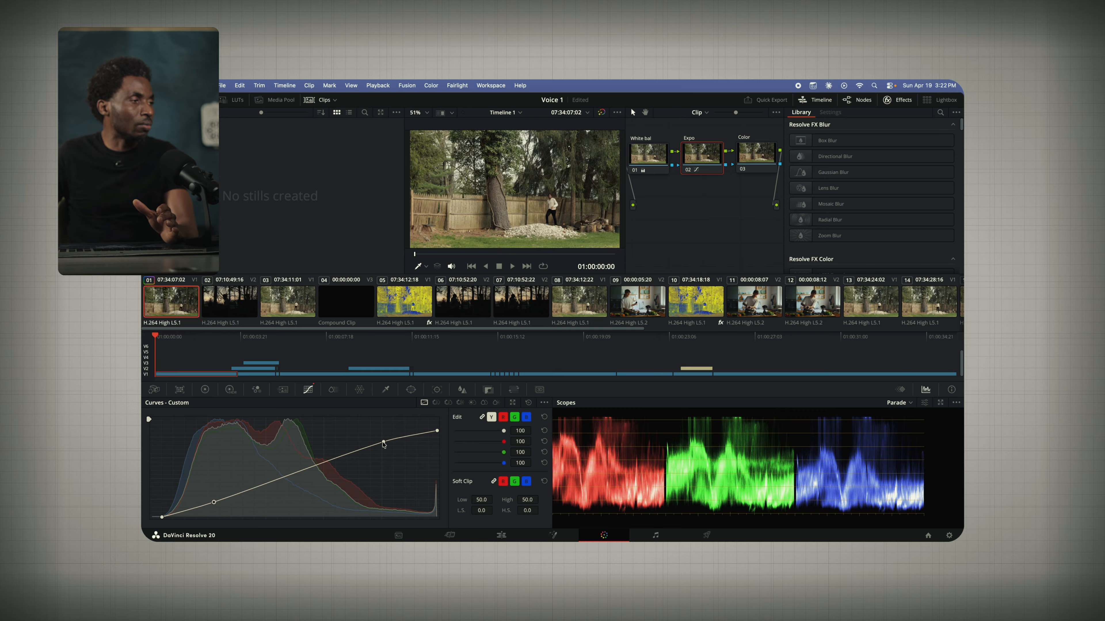
left_click_drag(383, 444, 382, 443)
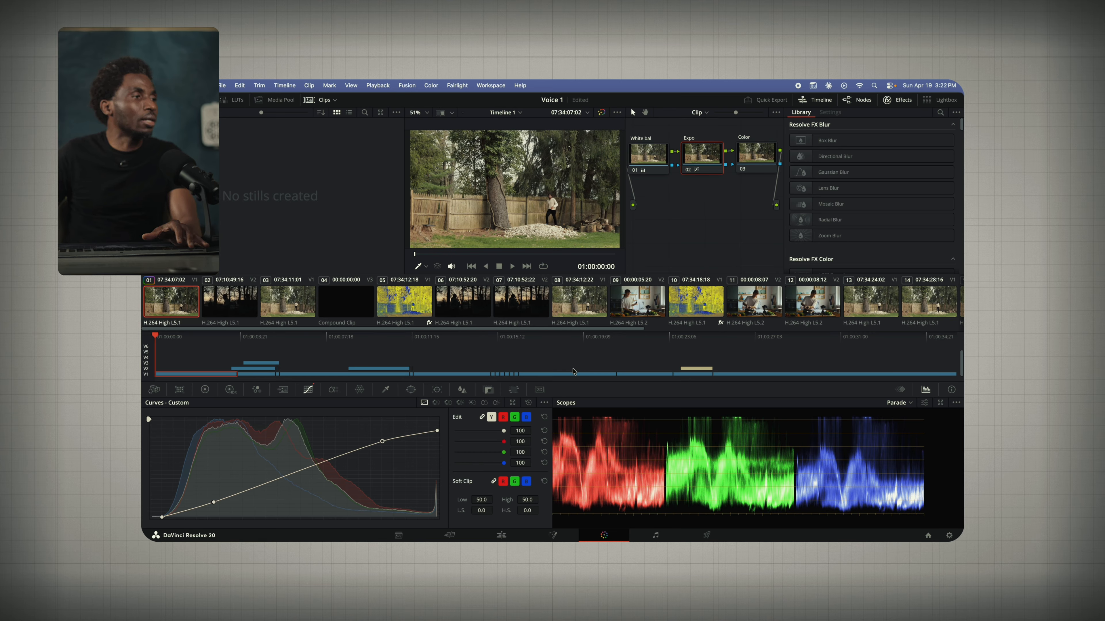
left_click_drag(382, 443, 380, 443)
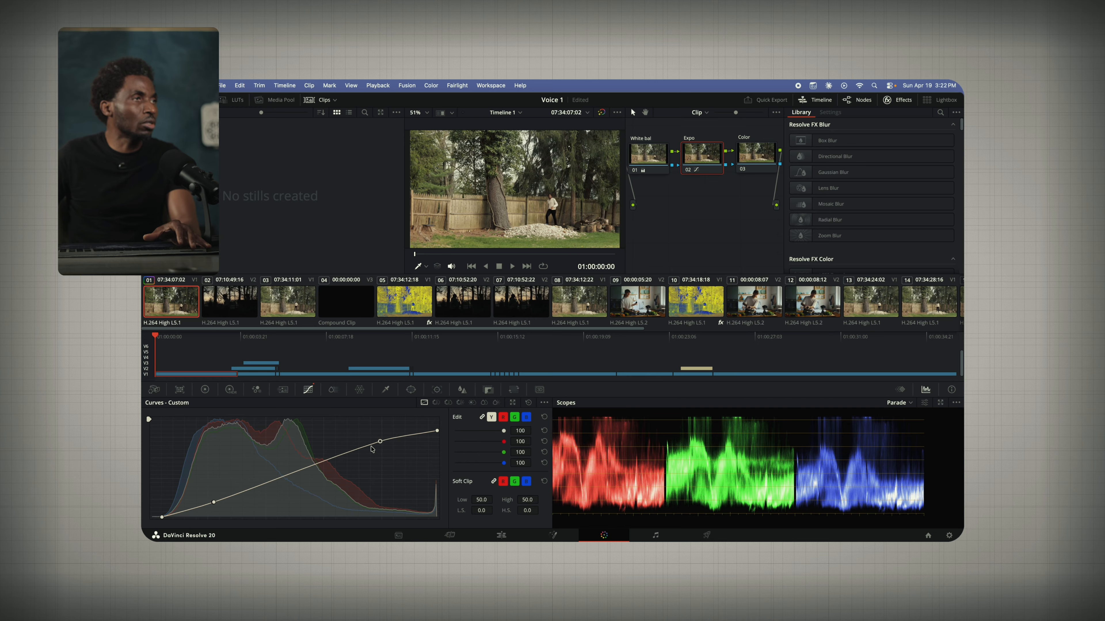
- Compare the image with the Expo node off and on, and with the whole grade bypassed and restored
left_click(687, 170)
left_click(687, 170)
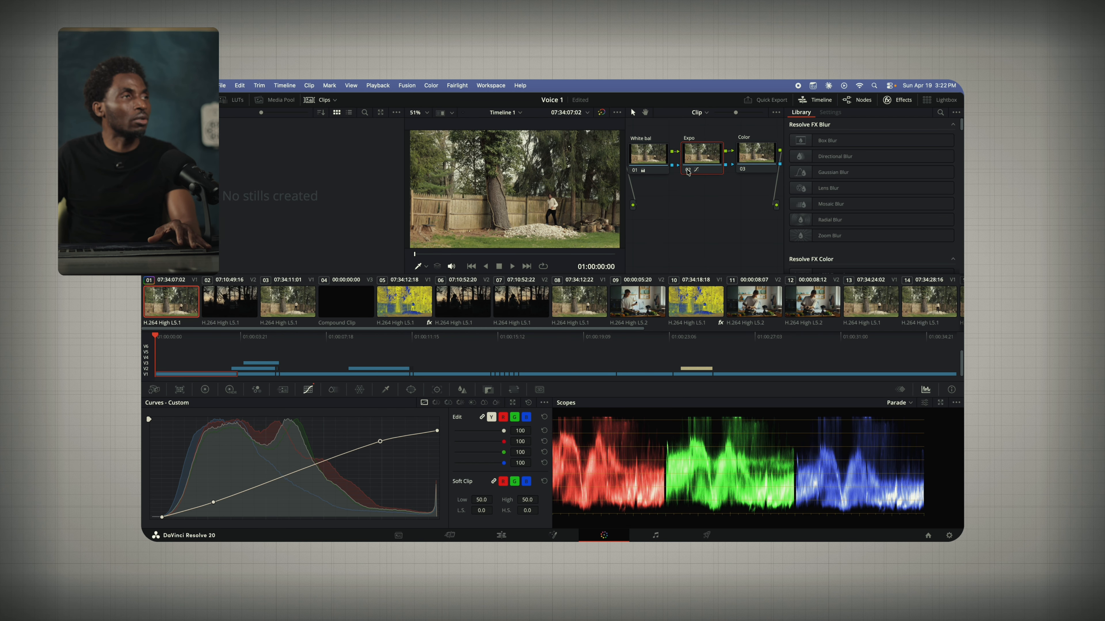
left_click(687, 170)
left_click(687, 170)
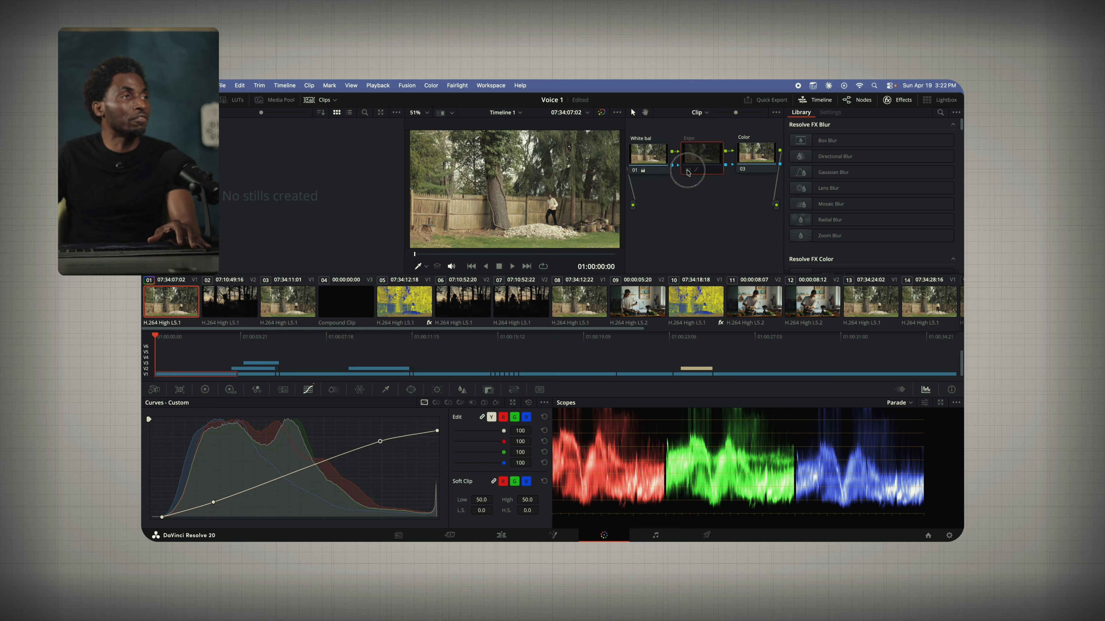
left_click(601, 112)
left_click(601, 112)
left_click(601, 112)
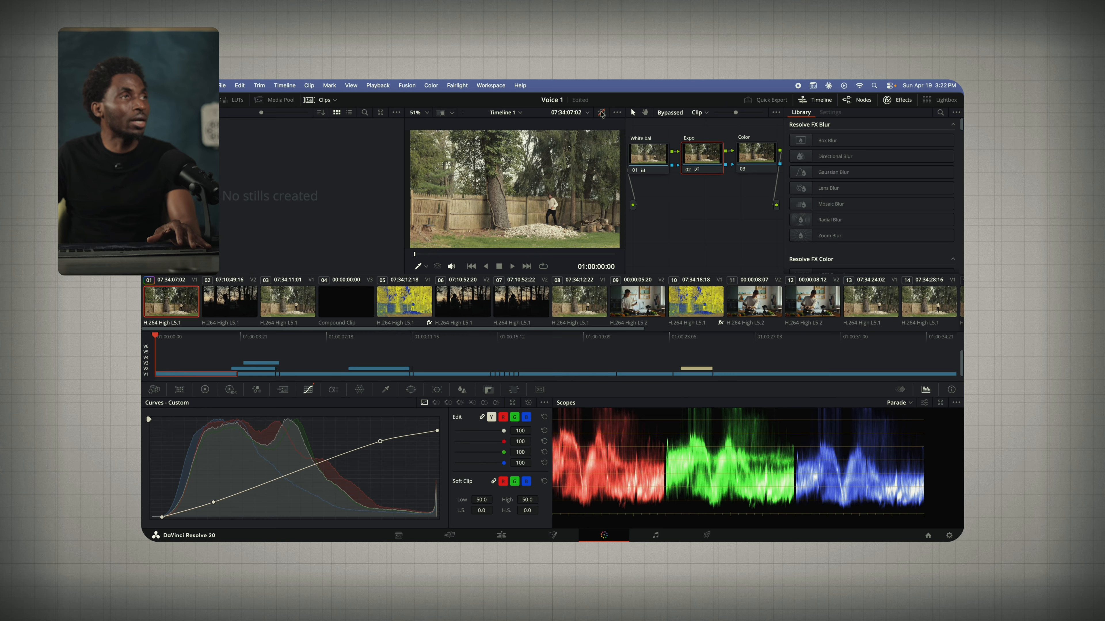
left_click(601, 112)
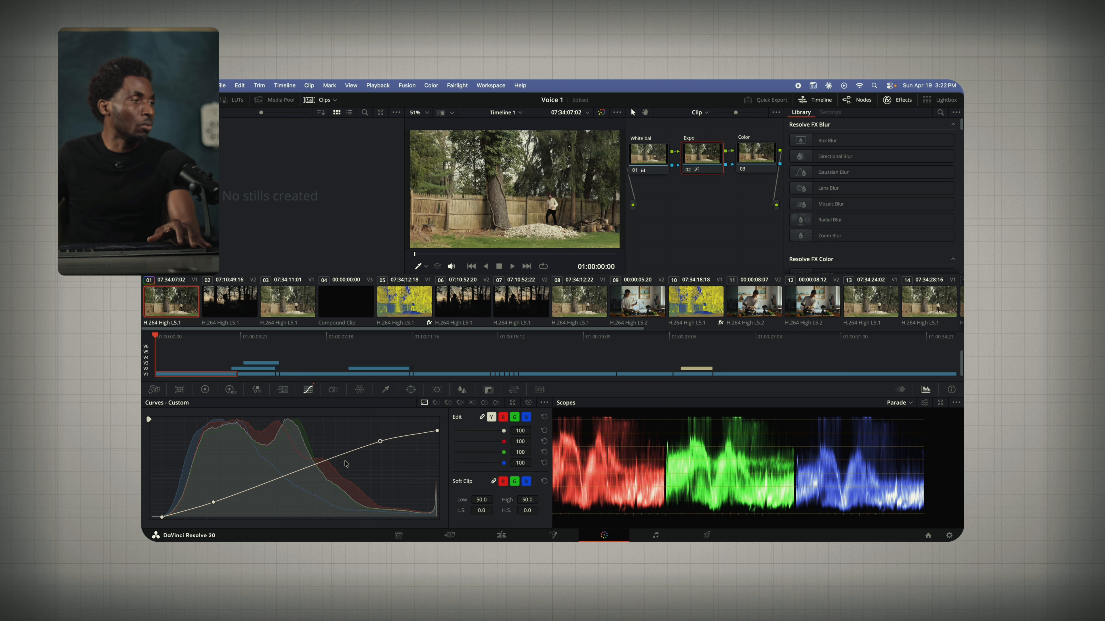
- Nudge the highlight point on the Expo node's custom curve slightly up and toward the white point
left_click_drag(381, 442, 384, 441)
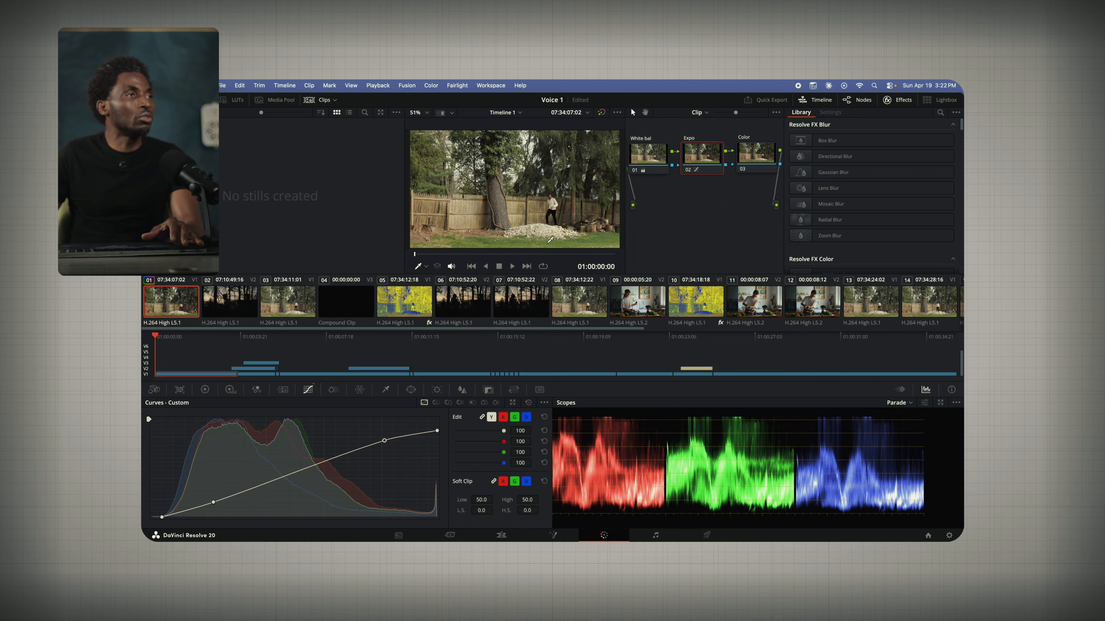
- On the Color node, set the primaries Saturation to 56.80 and Color Boost to 2.00
left_click(204, 389)
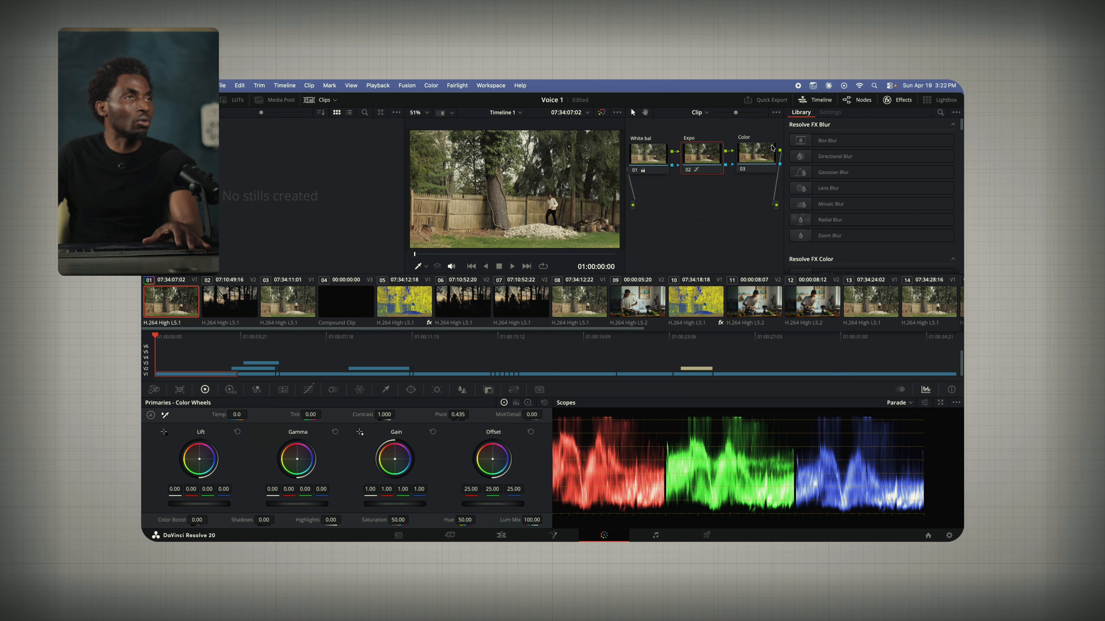
left_click(759, 154)
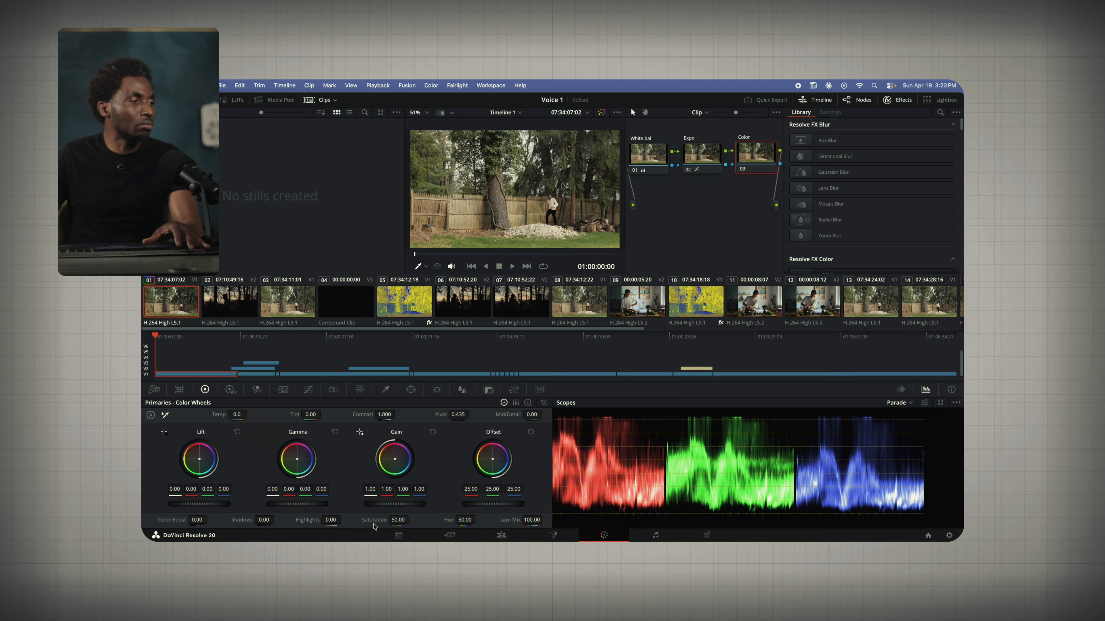
left_click_drag(397, 519, 403, 519)
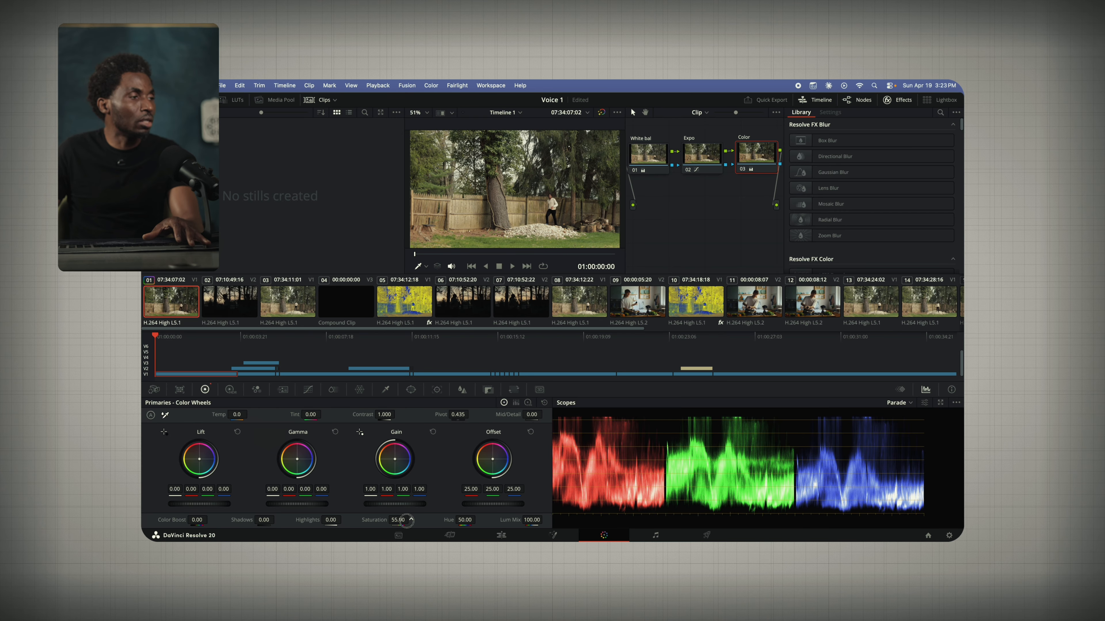
left_click_drag(409, 519, 410, 520)
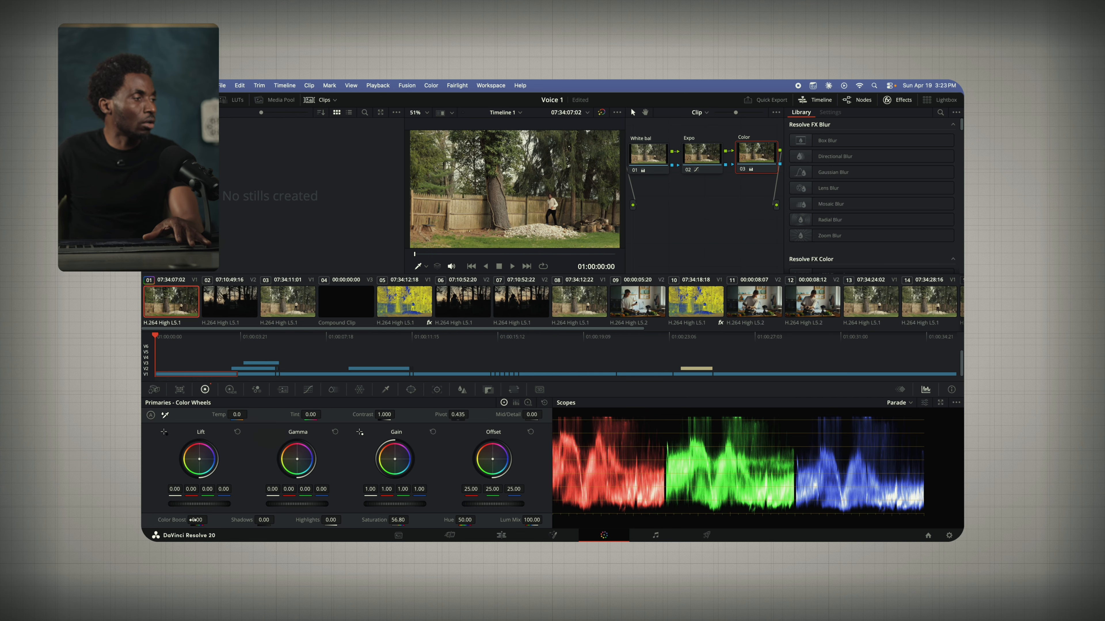
left_click_drag(193, 520, 196, 520)
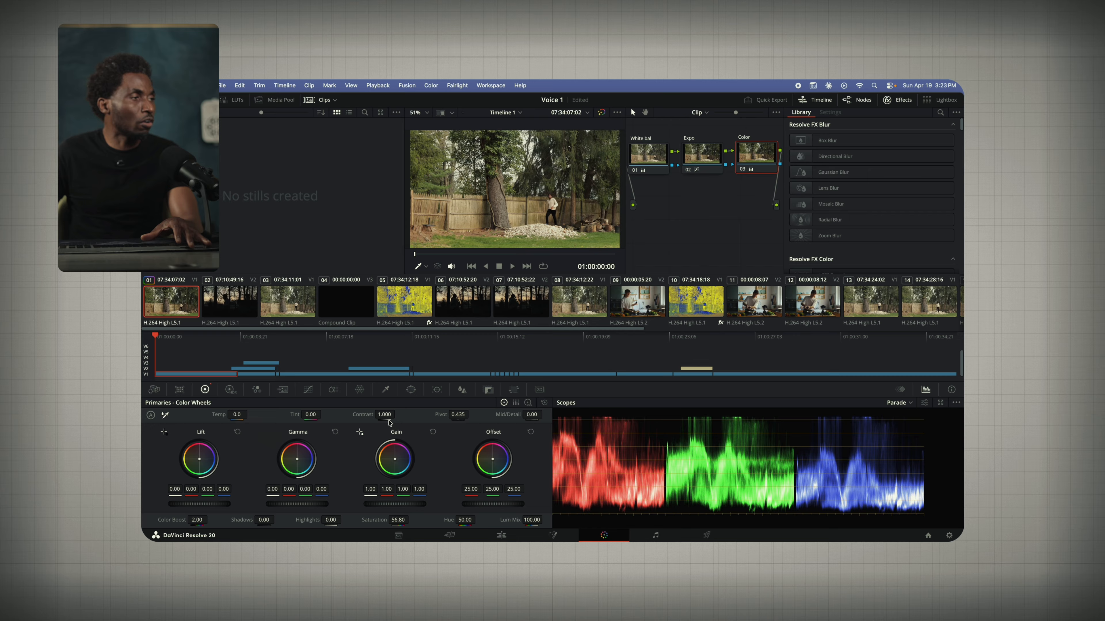
- Set the Color node's Contrast to 1.026 and review the graded first clip in full screen
left_click_drag(385, 414, 387, 414)
left_click_drag(389, 415, 393, 414)
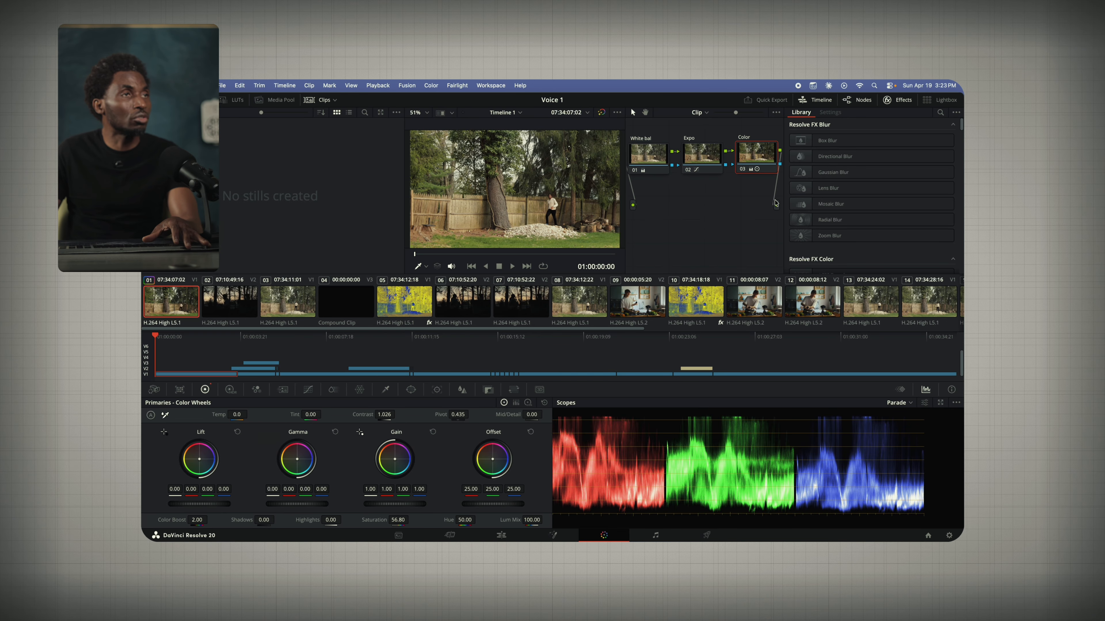
key("super+f")
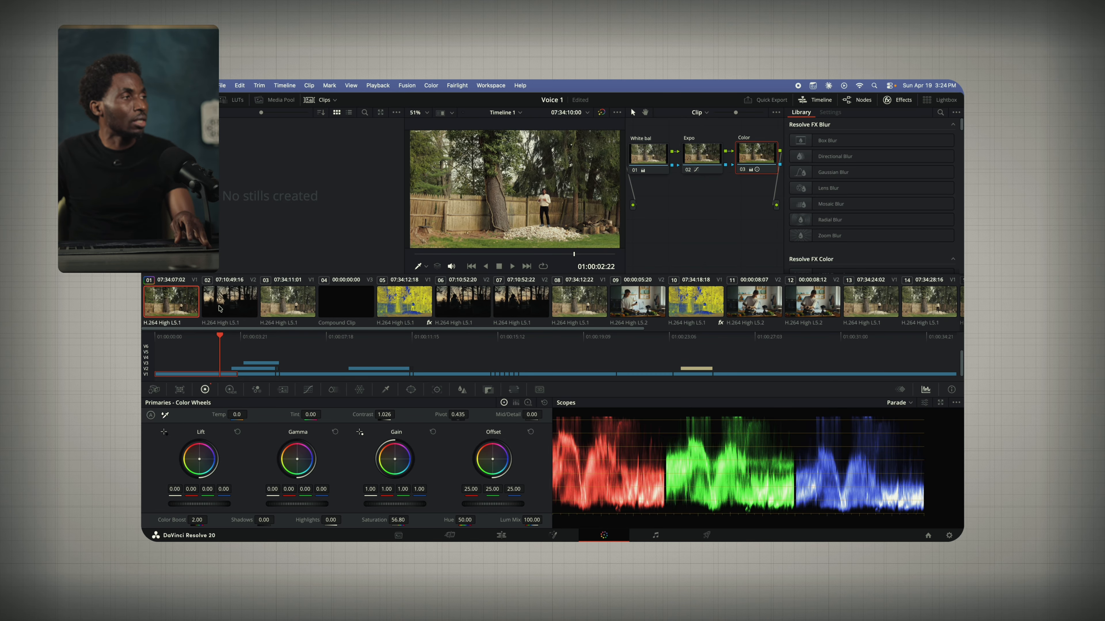
- With clip 01 as the current clip, add clips 03, 08 and 13 through 23 to the selection
left_click(230, 302)
left_click(183, 306)
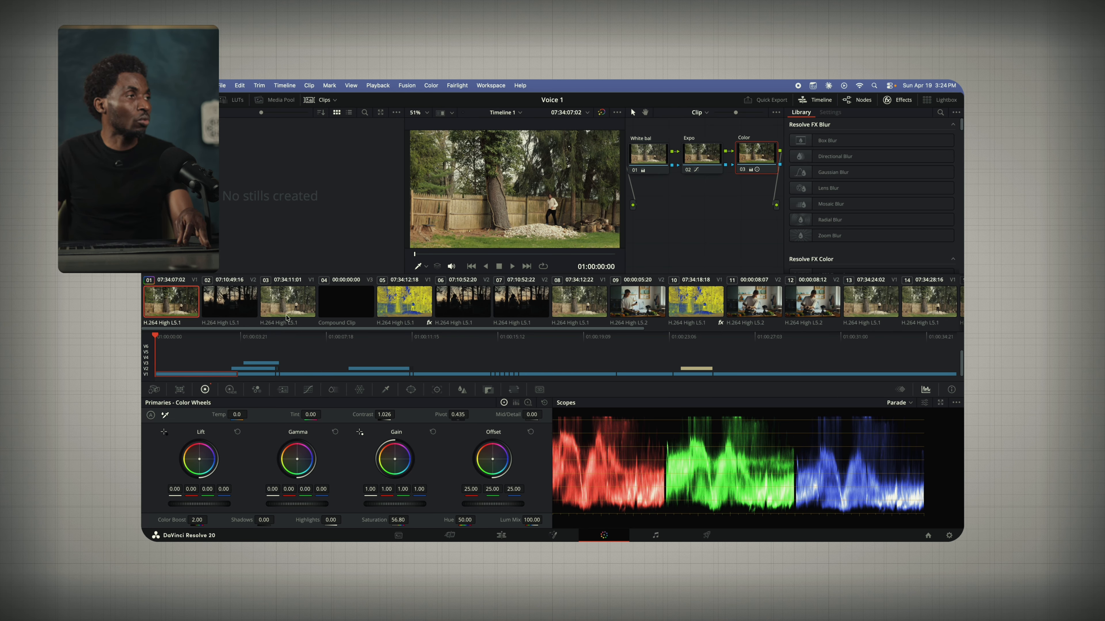
left_click(296, 311, "super")
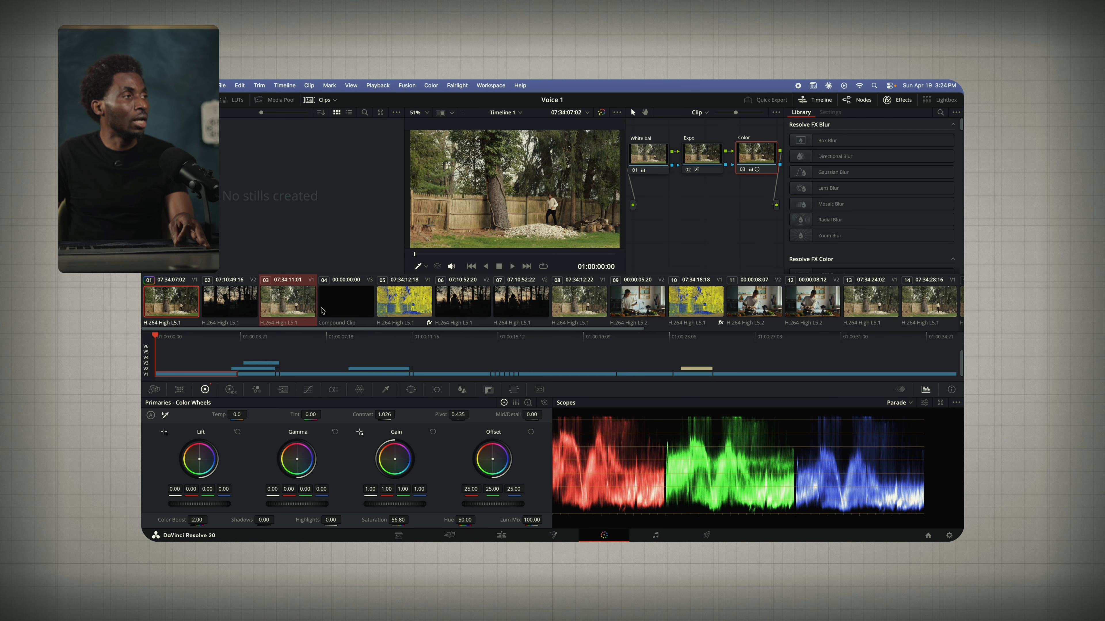
left_click(176, 304, "super")
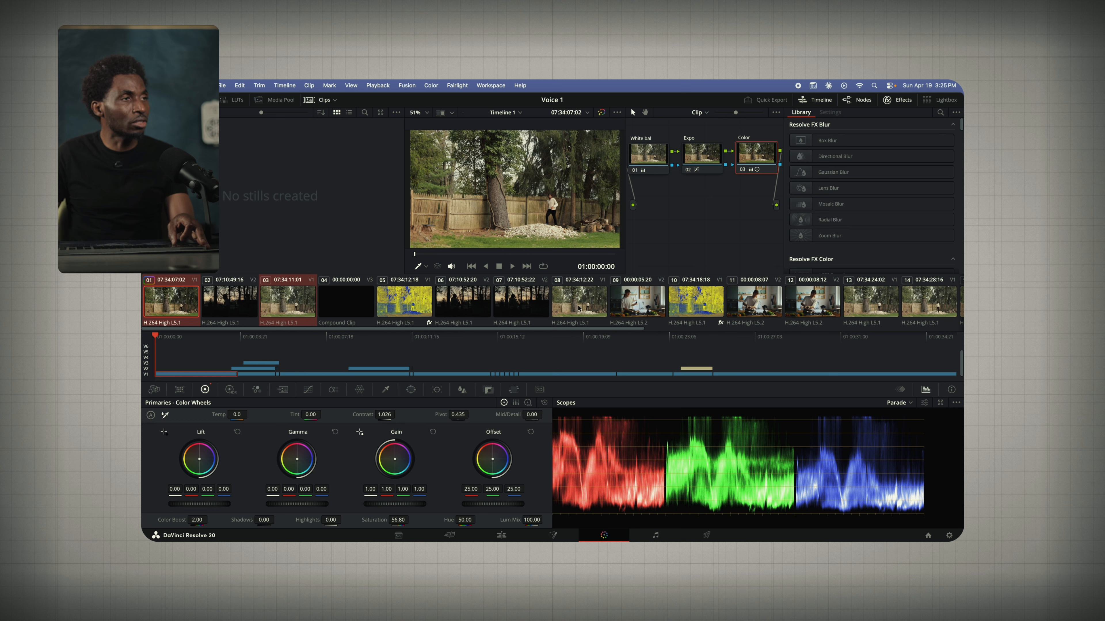
left_click(586, 311, "super")
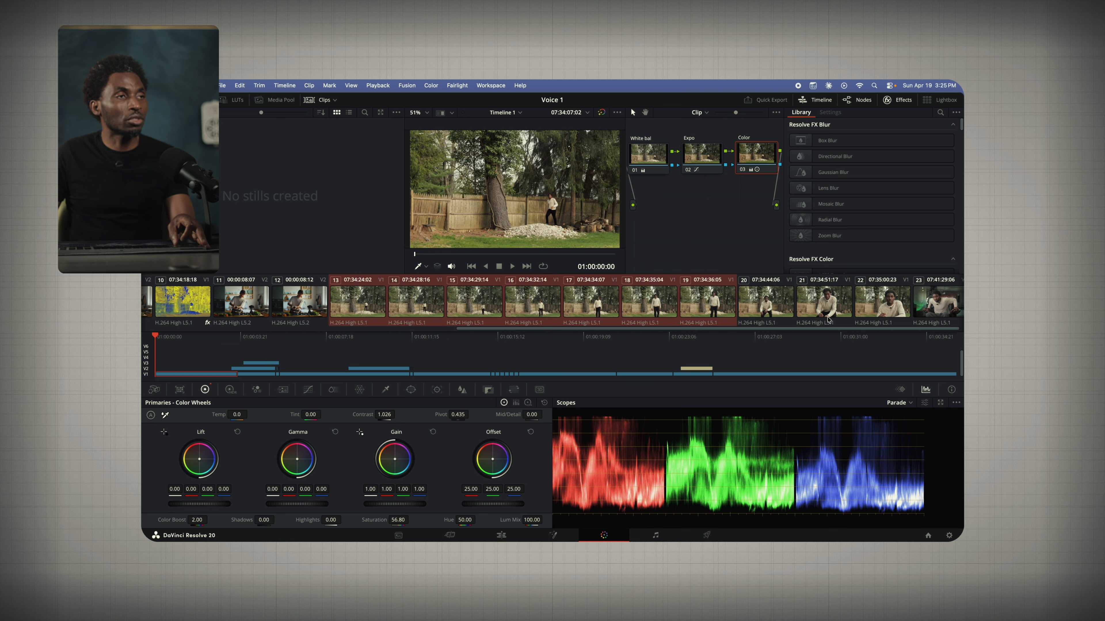
left_click(776, 306, "super")
left_click(824, 305, "super")
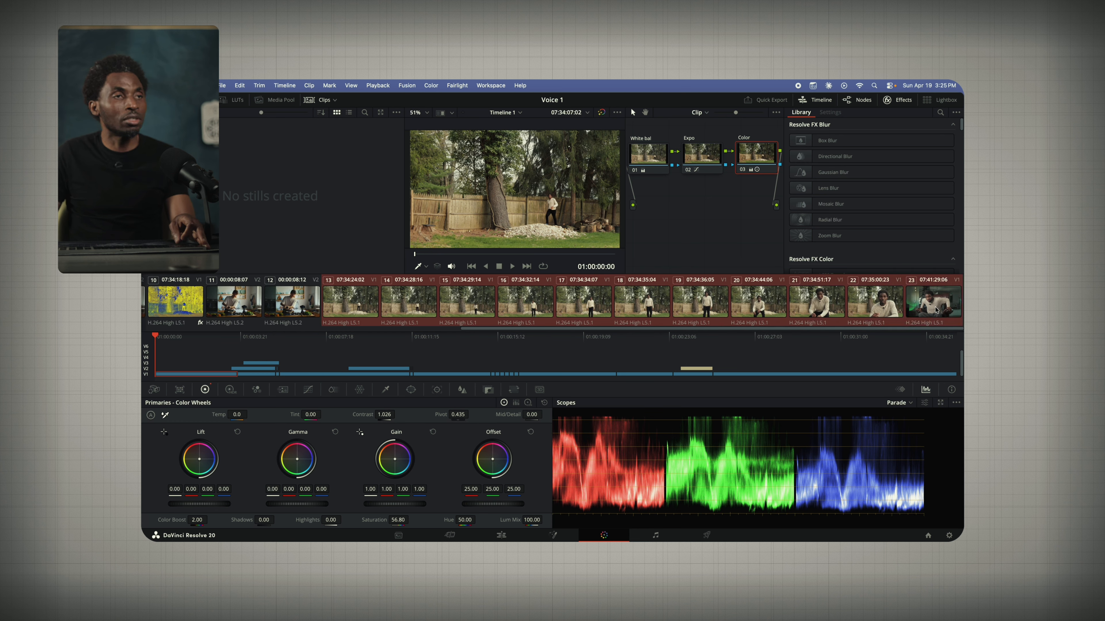
- Apply clip 01's grade to all the selected clips, replacing their existing grades
scroll(489, 319, "left", 6)
scroll(490, 319, "left", 4)
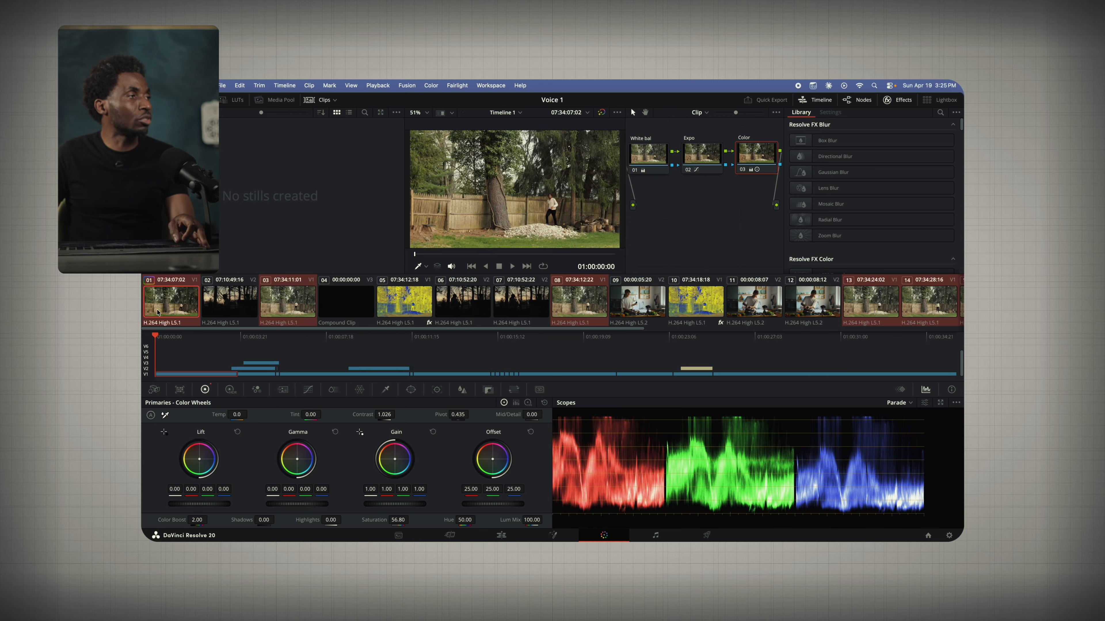
right_click(163, 303)
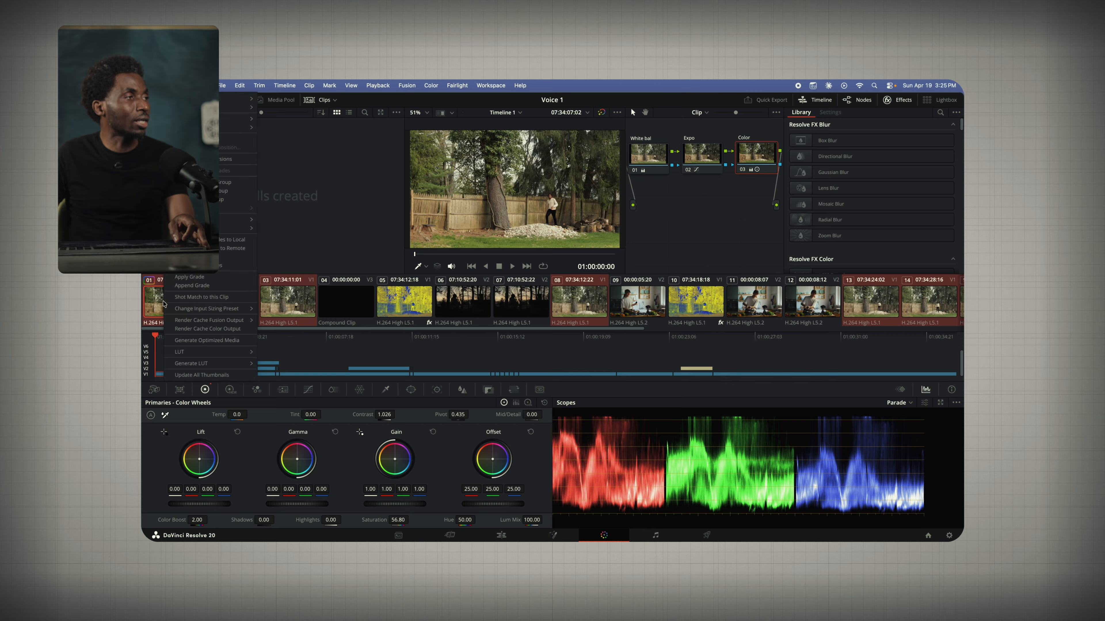
left_click(202, 282)
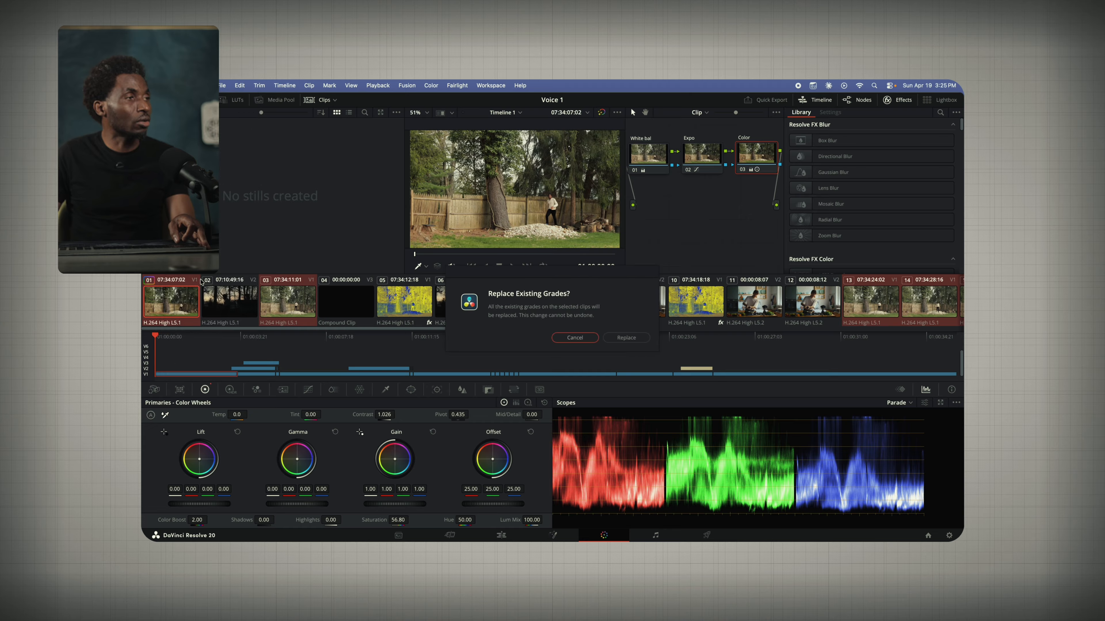
left_click(625, 338)
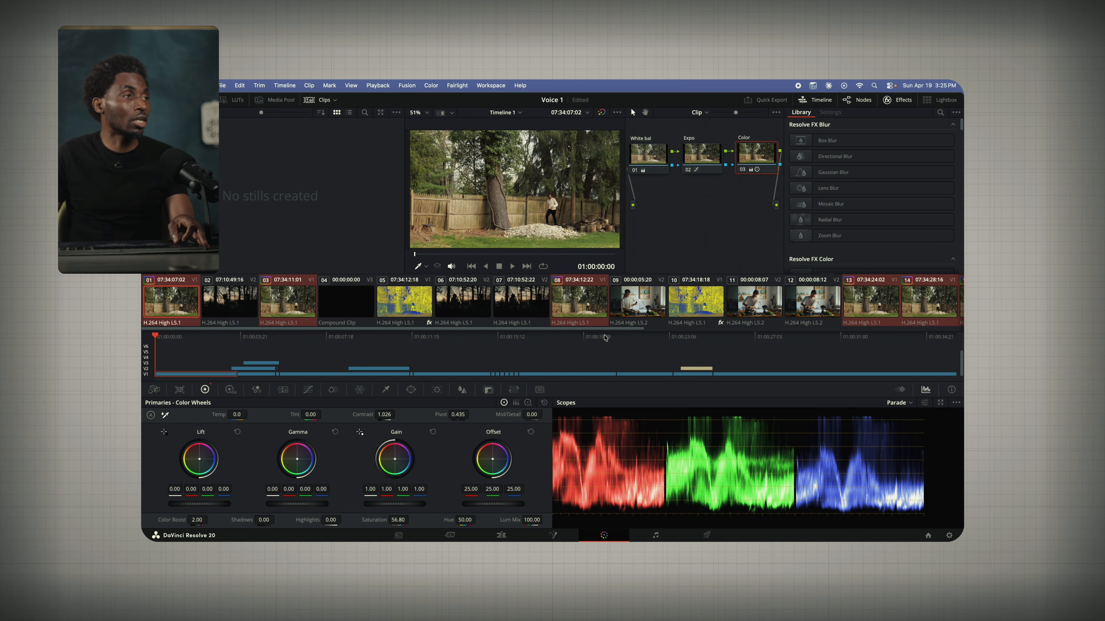
- Check how the copied grade looks on clips 08, 13, 16, 18, 19 and 22
left_click(585, 312)
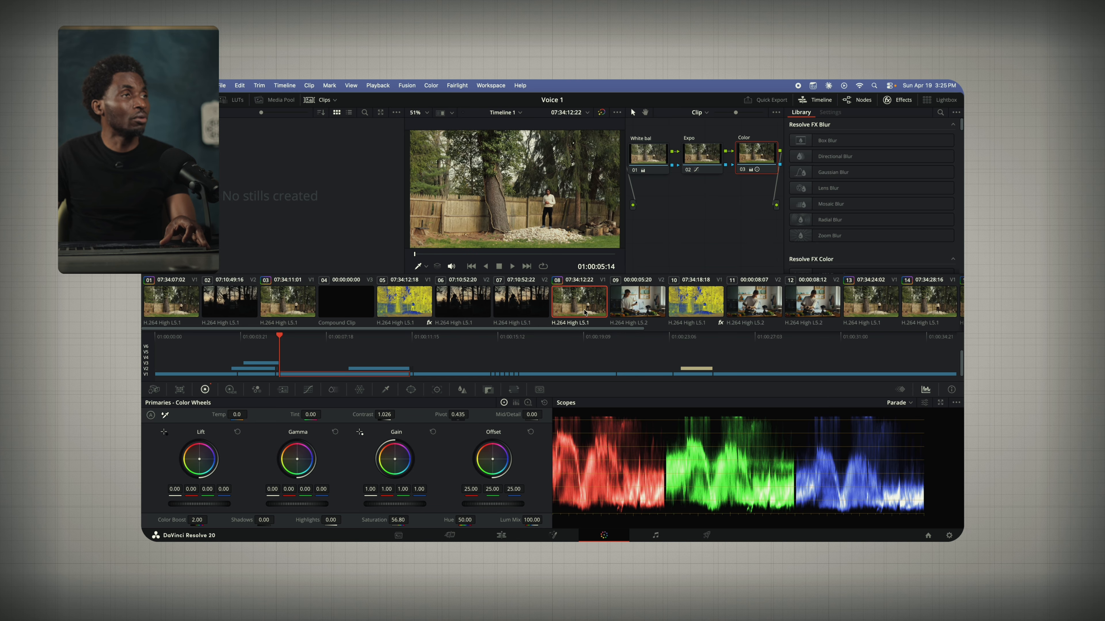
scroll(577, 310, "right", 4)
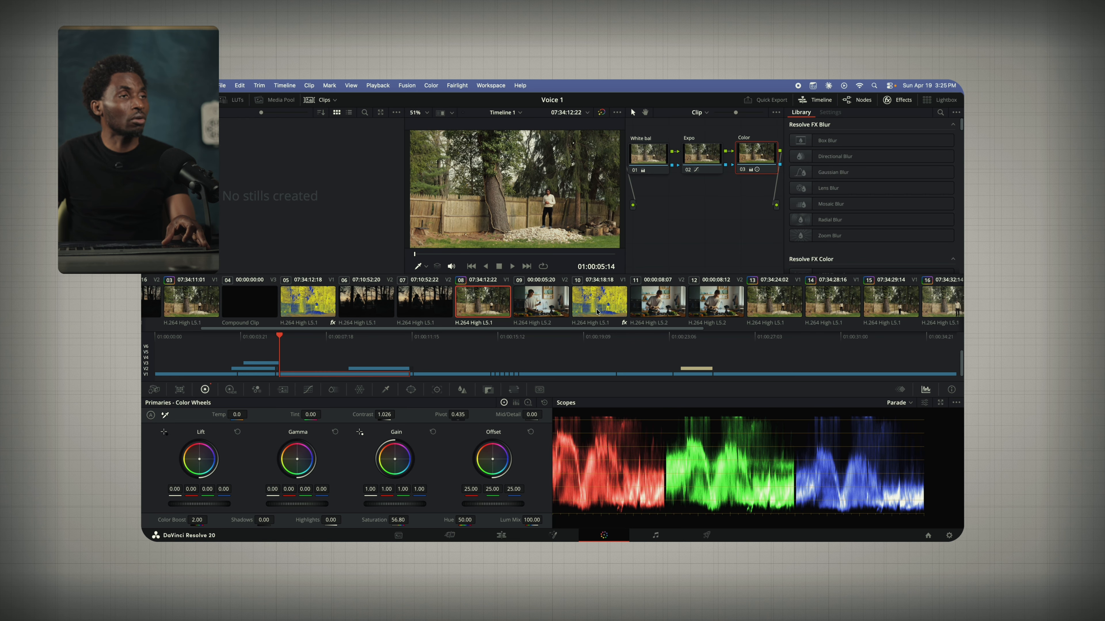
left_click(772, 307)
scroll(766, 308, "right", 3)
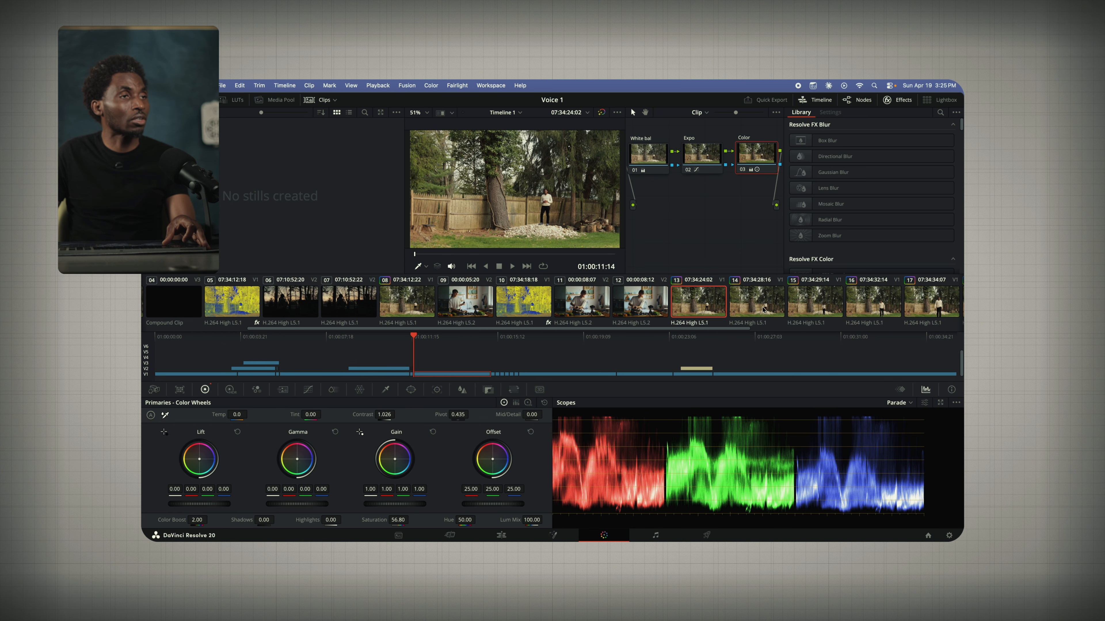
left_click(873, 308)
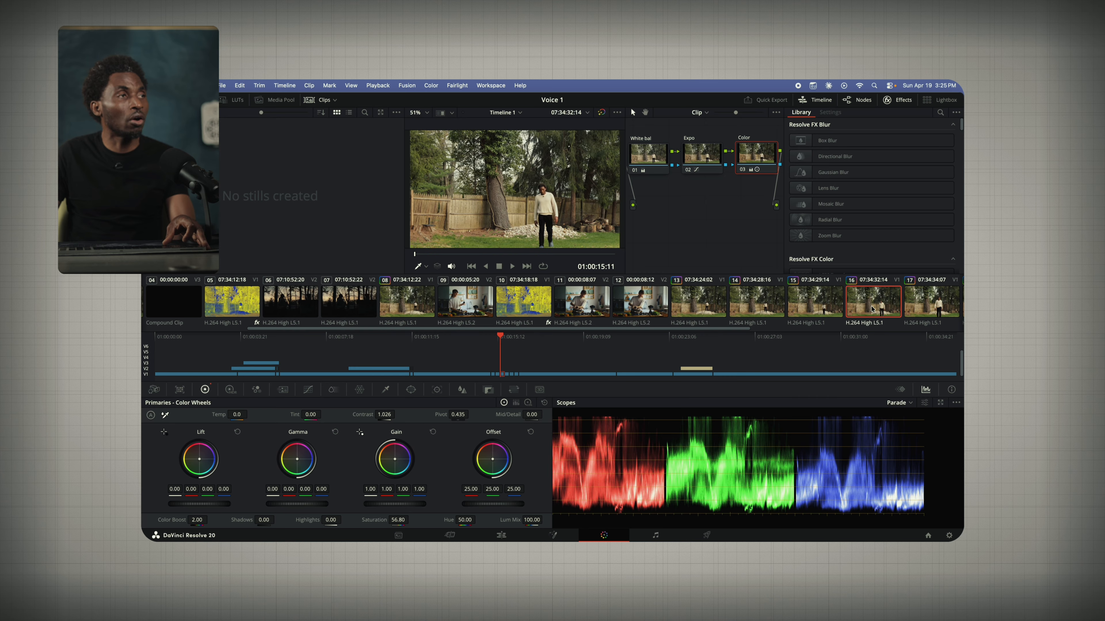
scroll(854, 309, "right", 3)
left_click(853, 309)
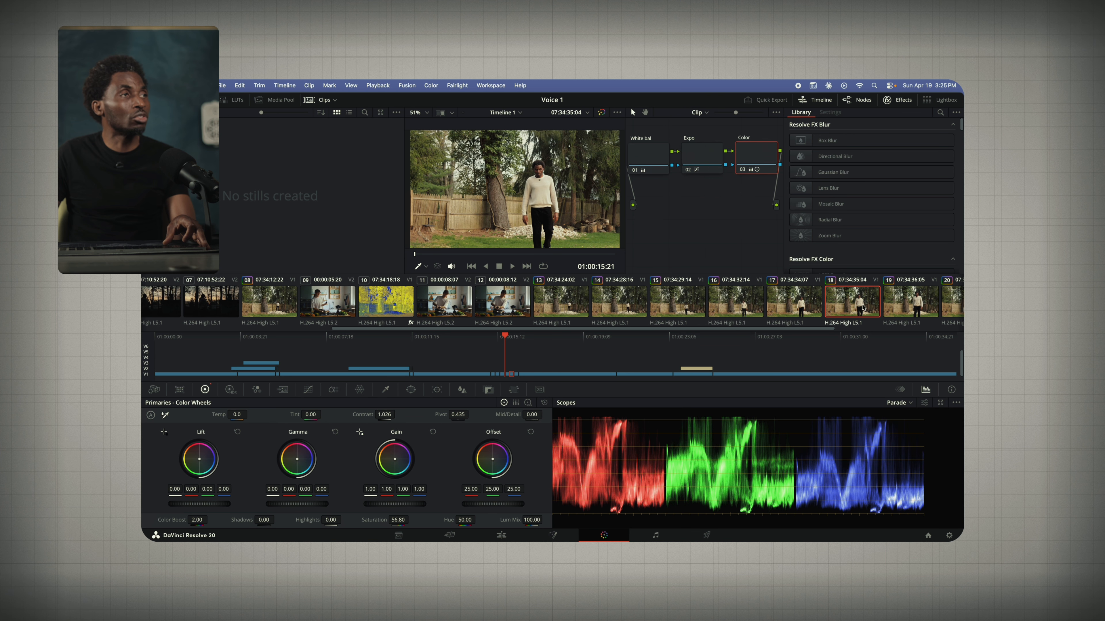
left_click(887, 309)
scroll(826, 305, "right", 5)
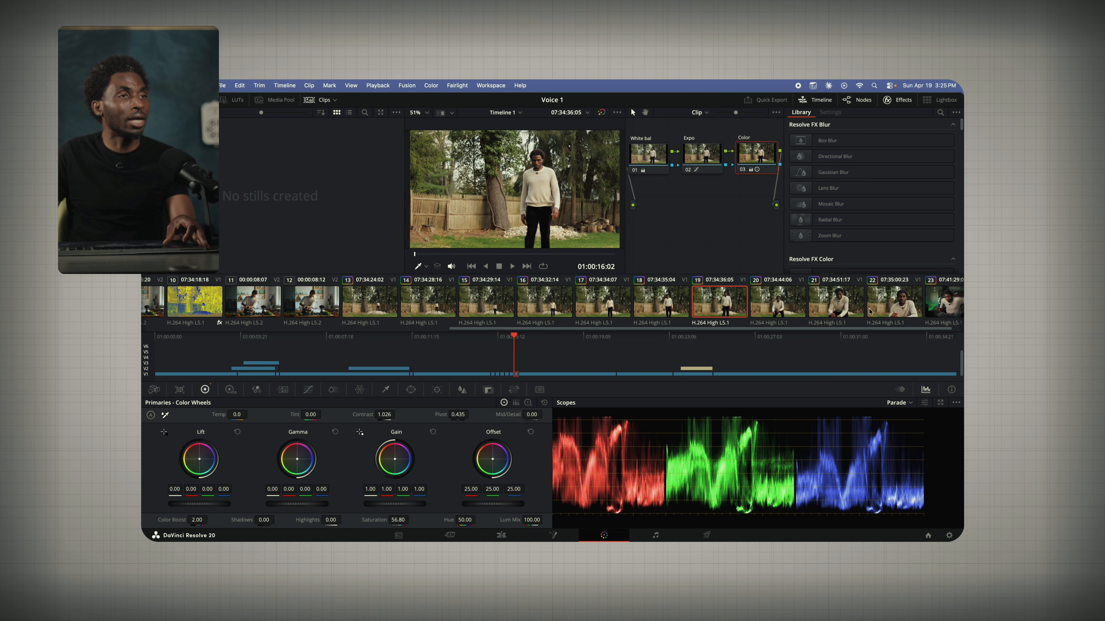
left_click(885, 303)
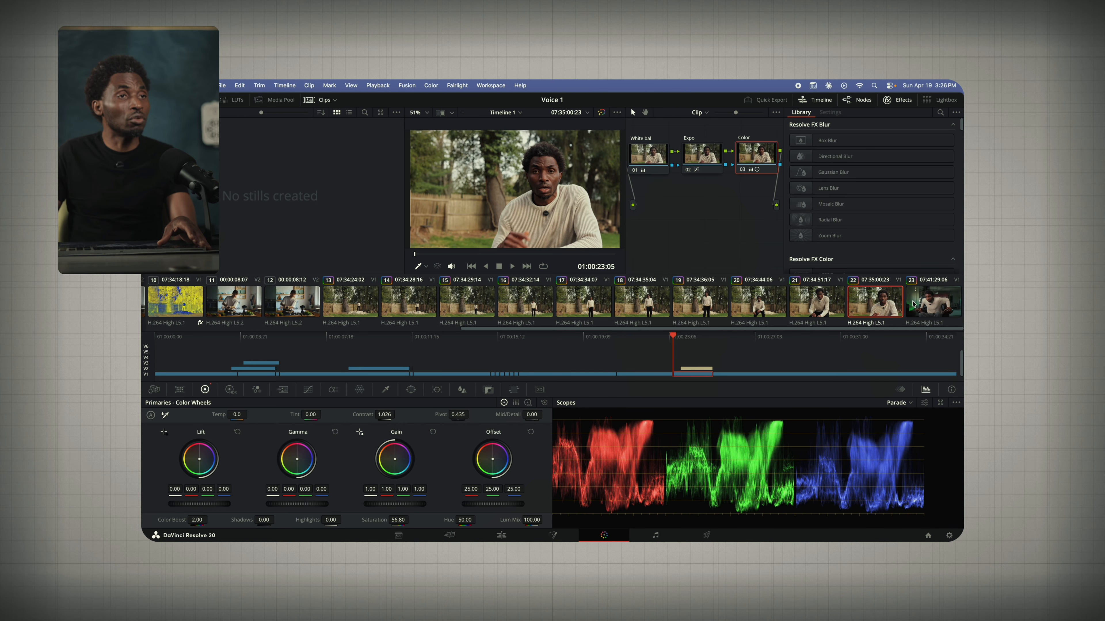
- Preview clip 23 briefly and compare its image with the whole grade bypassed and restored
left_click(923, 306)
key("space")
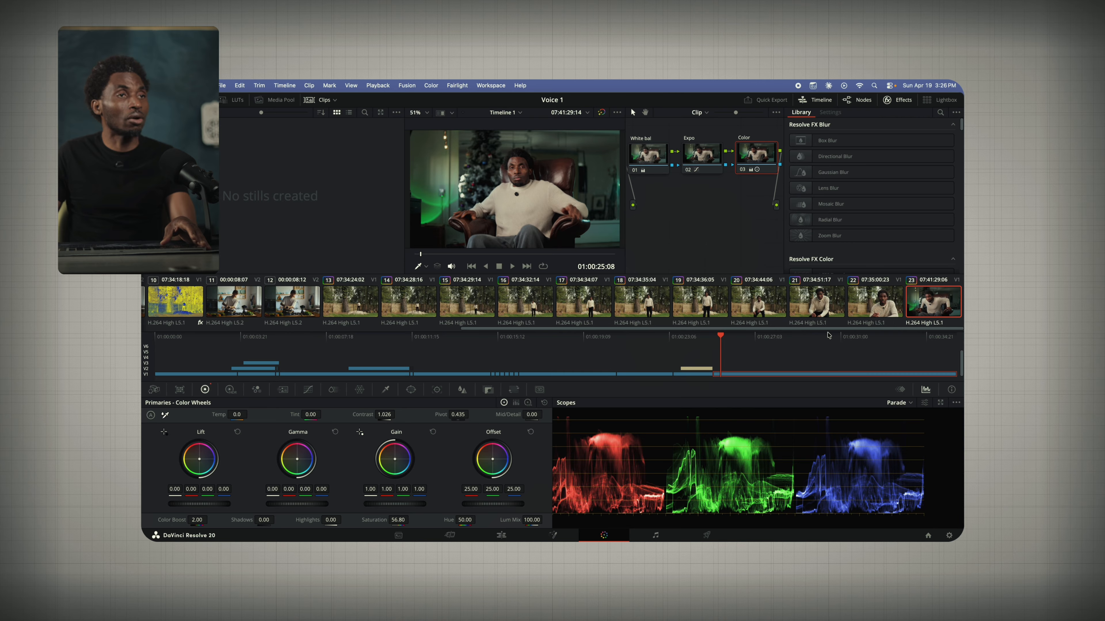
left_click(601, 113)
left_click(601, 113)
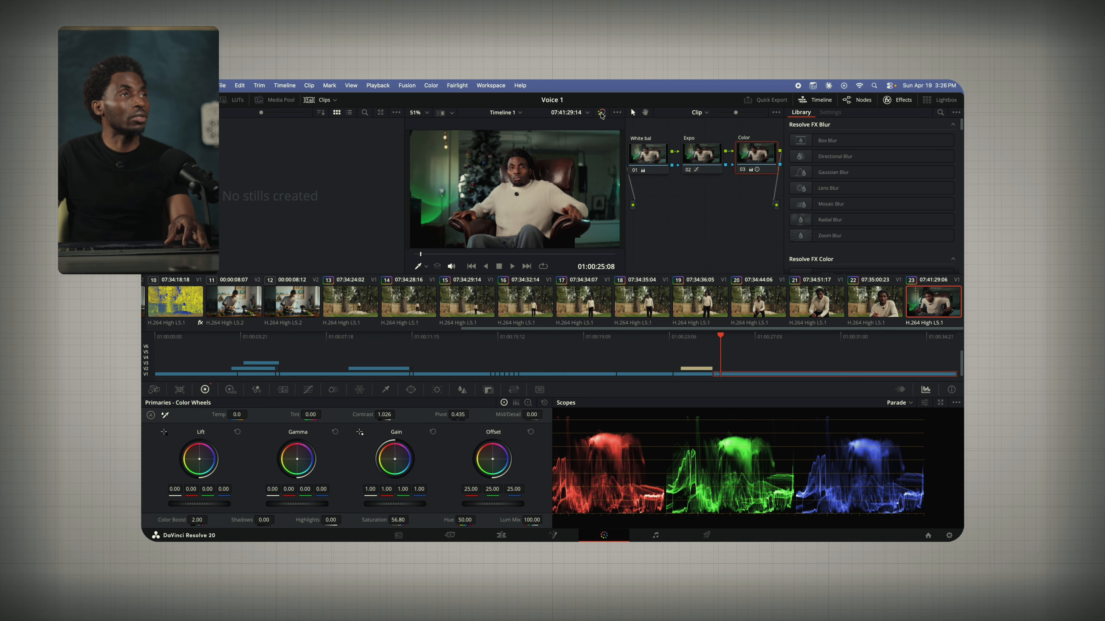
left_click(601, 113)
left_click(601, 113)
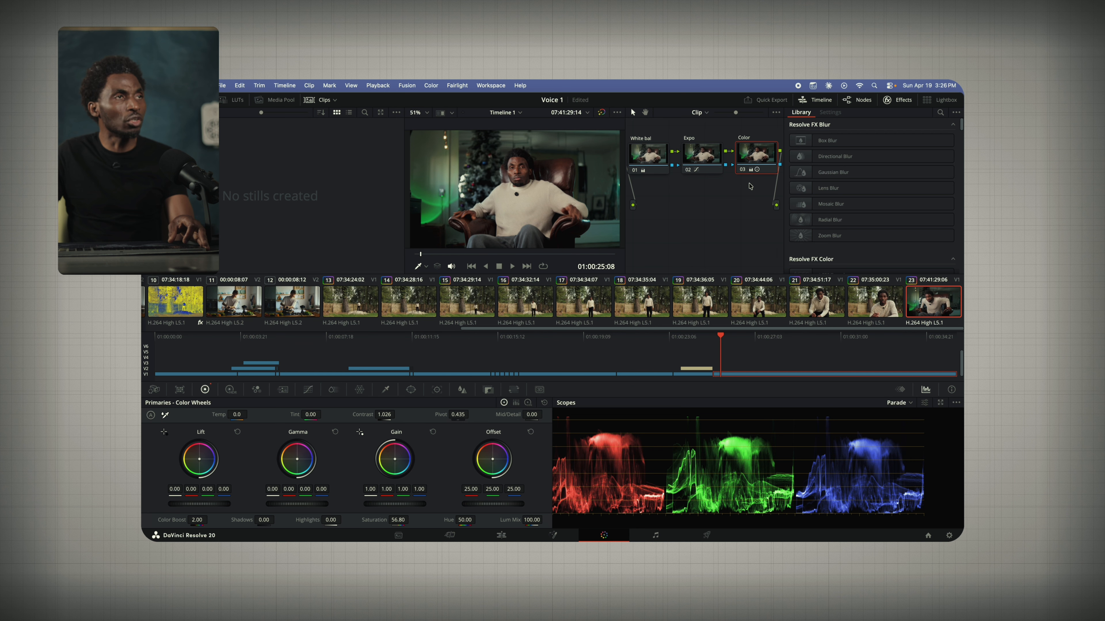
- On clip 23's Expo node, set the master wheels to Gain 1.17, Lift 0.01 and Gamma 0.01
left_click(700, 156)
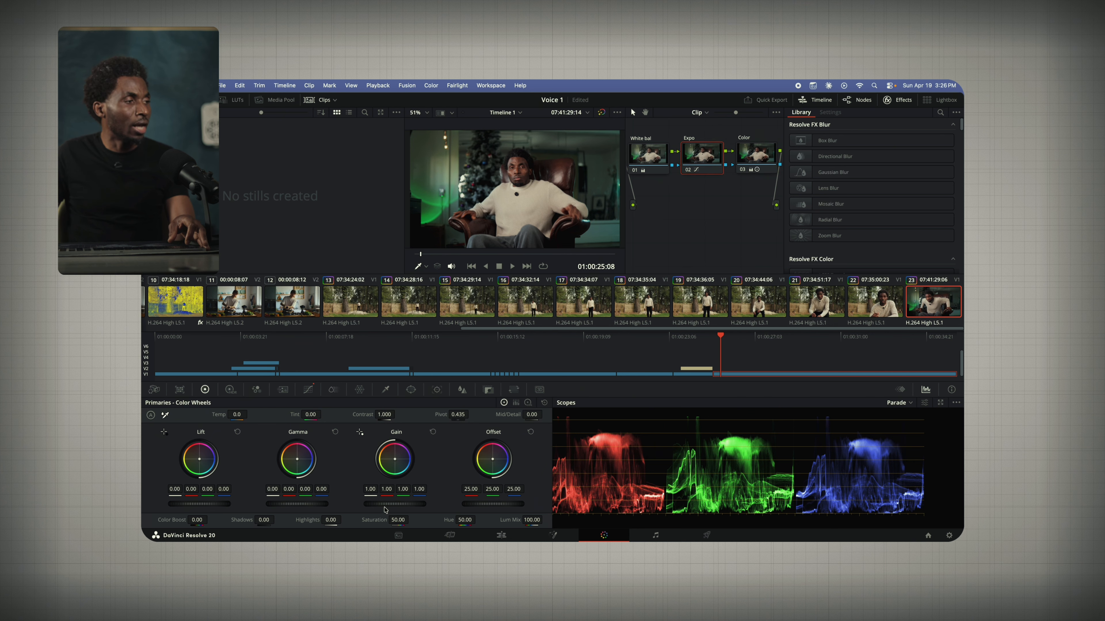
left_click_drag(385, 504, 452, 505)
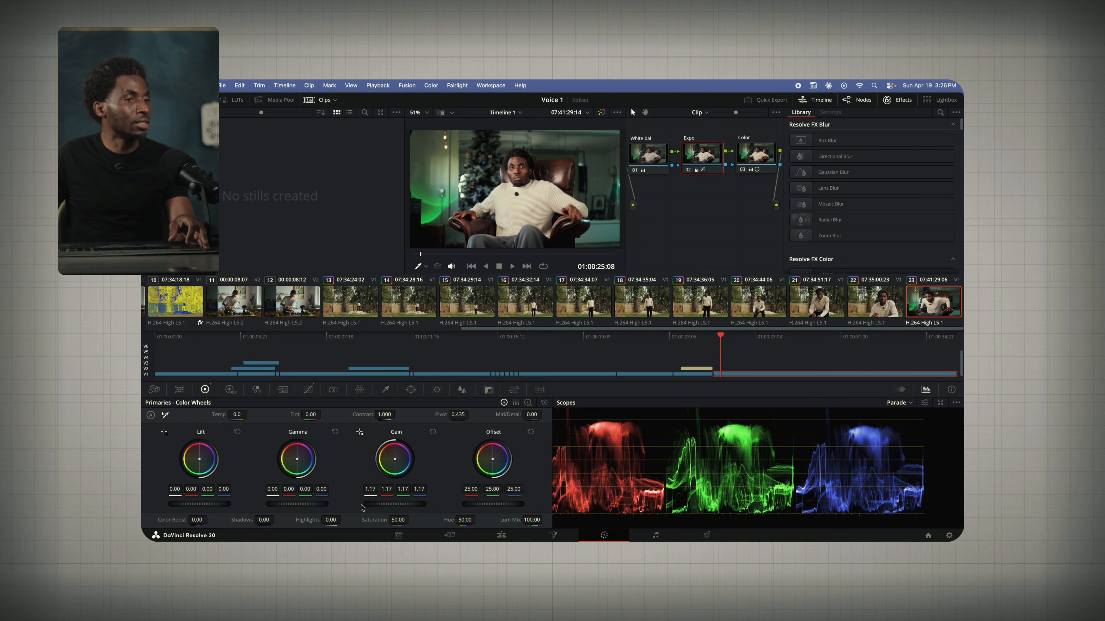
mouse_move(194, 506)
left_mouse_down()
mouse_move(207, 504)
mouse_move(195, 504)
left_mouse_up()
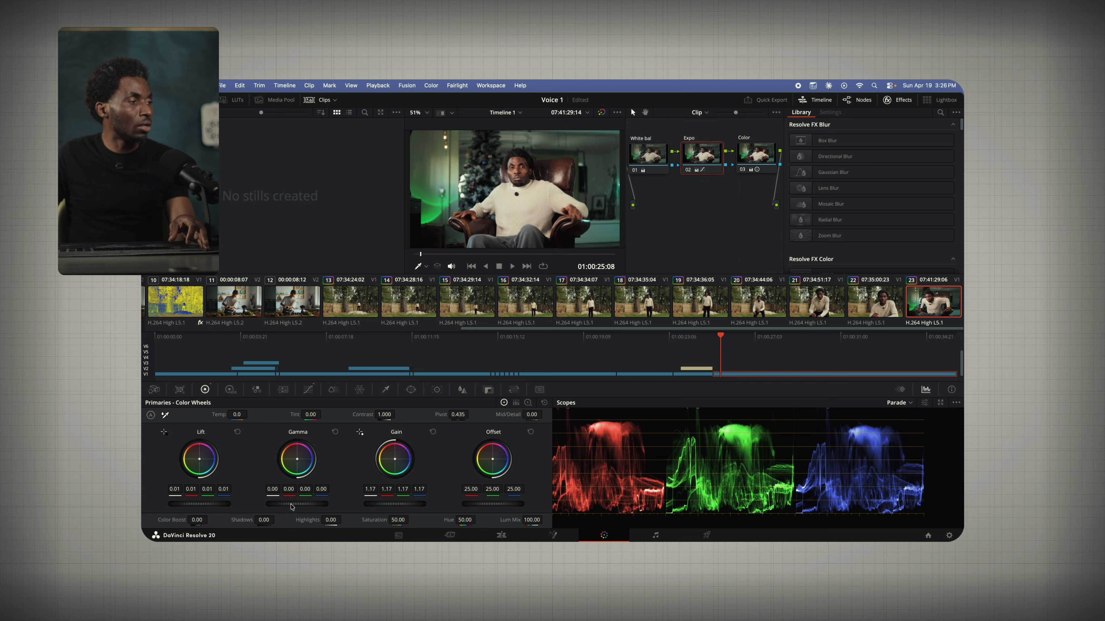
left_click_drag(291, 505, 304, 505)
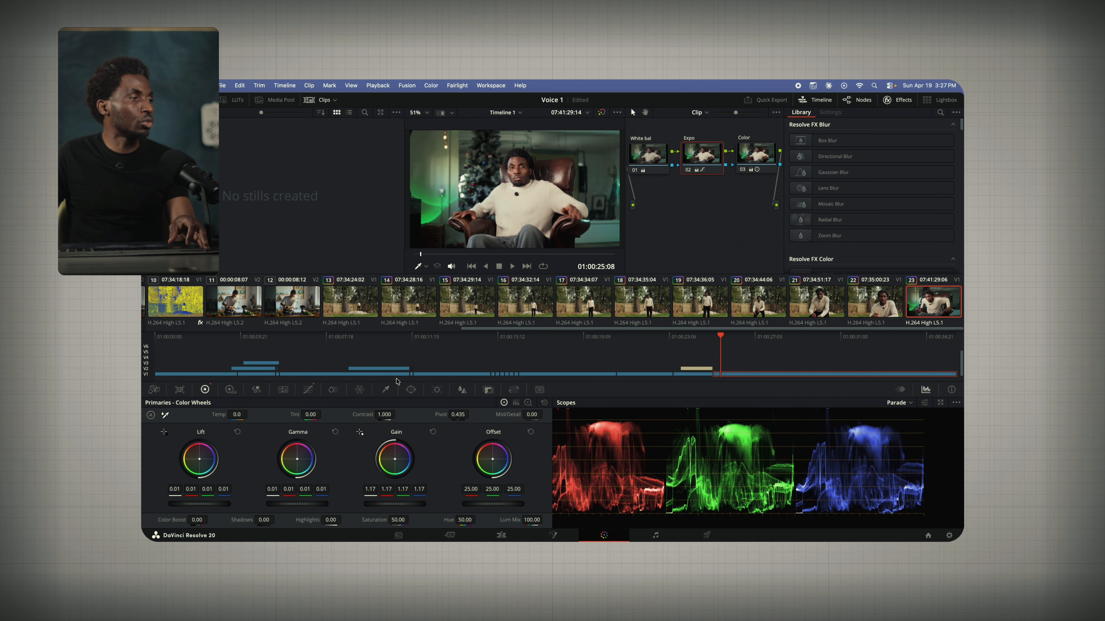
- On clip 23's Expo custom curve, raise the shadow point very slightly and nudge the highlight point toward the white point
left_click(307, 390)
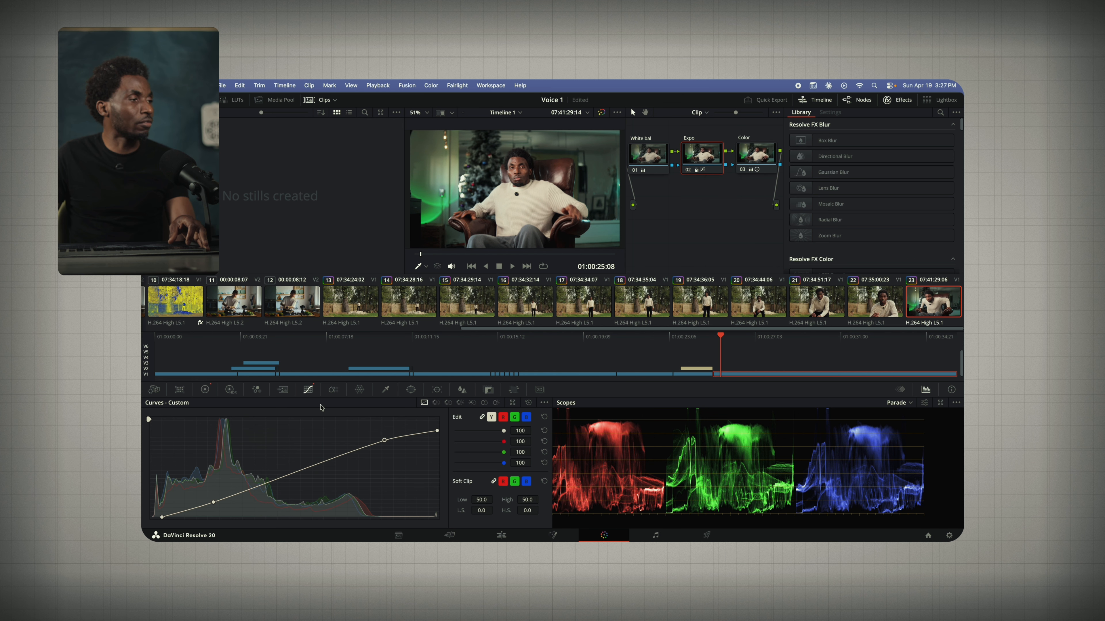
left_click(214, 504)
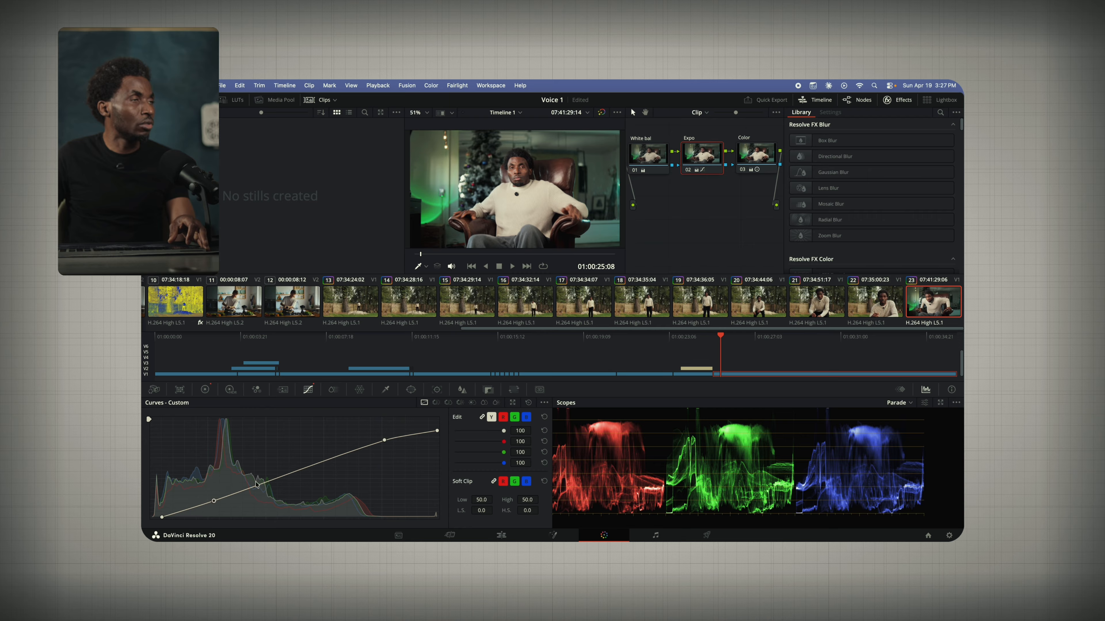
left_click(383, 440)
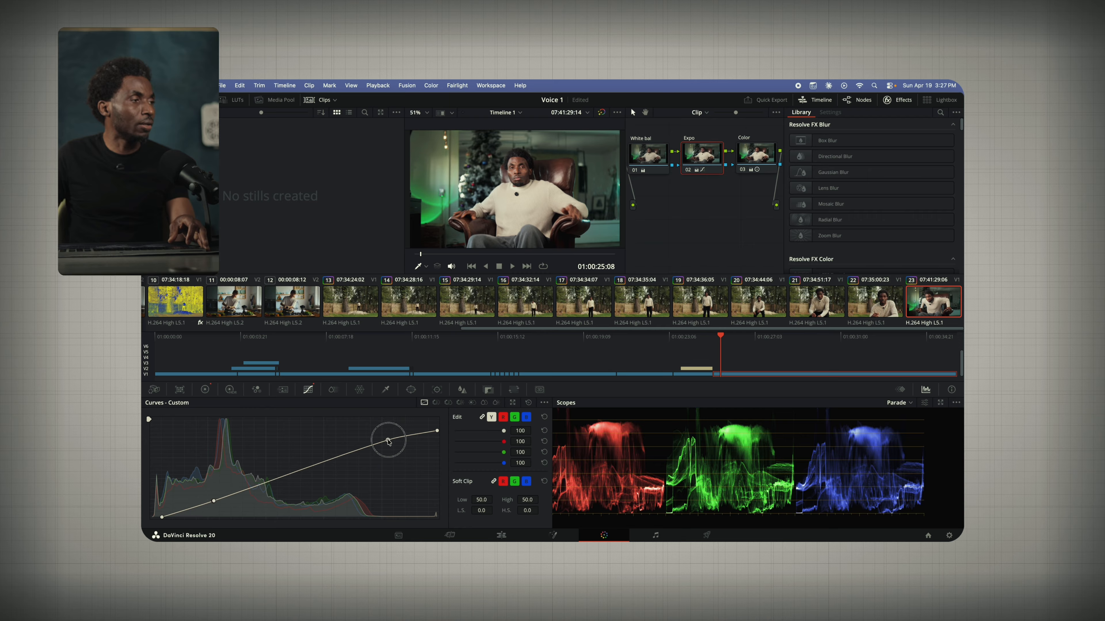
left_click_drag(389, 440, 391, 441)
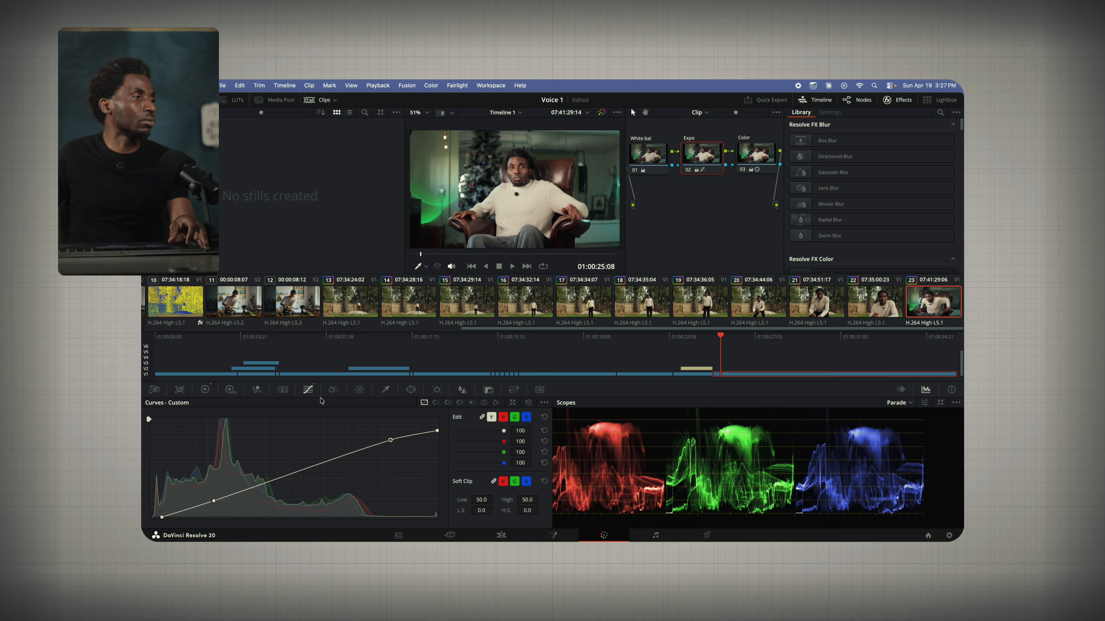
- Set the Expo node's primaries Contrast to 1.004 and fine-tune the master Lift around 0.01 on clip 23
left_click(208, 390)
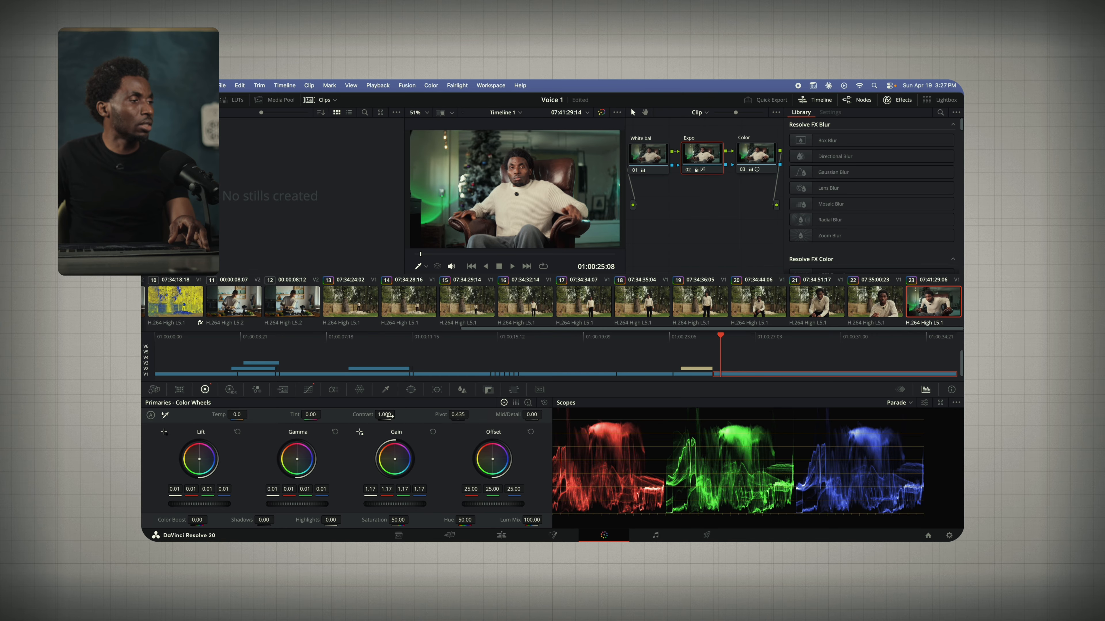
left_click_drag(385, 414, 386, 414)
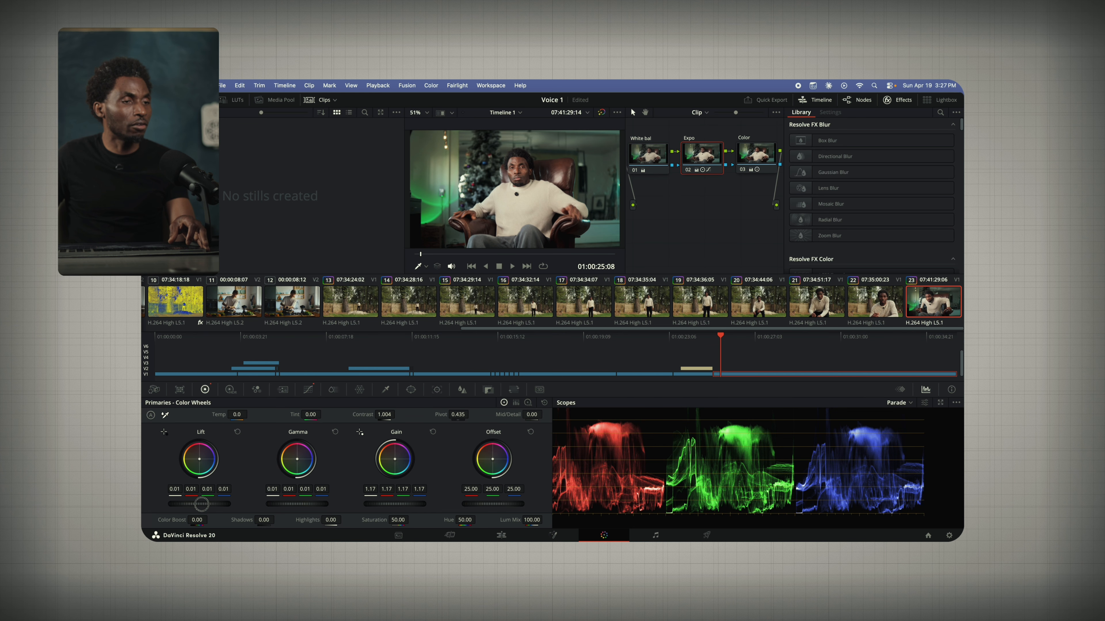
mouse_move(199, 504)
left_mouse_down()
mouse_move(215, 504)
mouse_move(203, 504)
left_mouse_up()
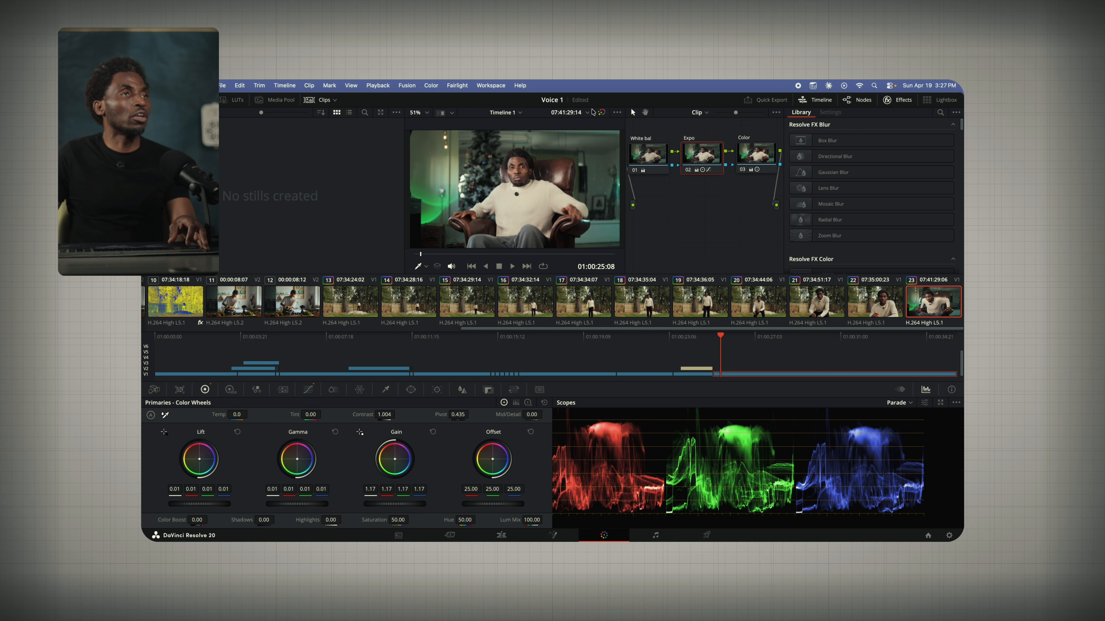
- Compare clip 23's adjusted image with the grade bypassed and restored, and scrub back to 01:00:19:13 on clip 20
left_click(602, 113)
left_click(602, 114)
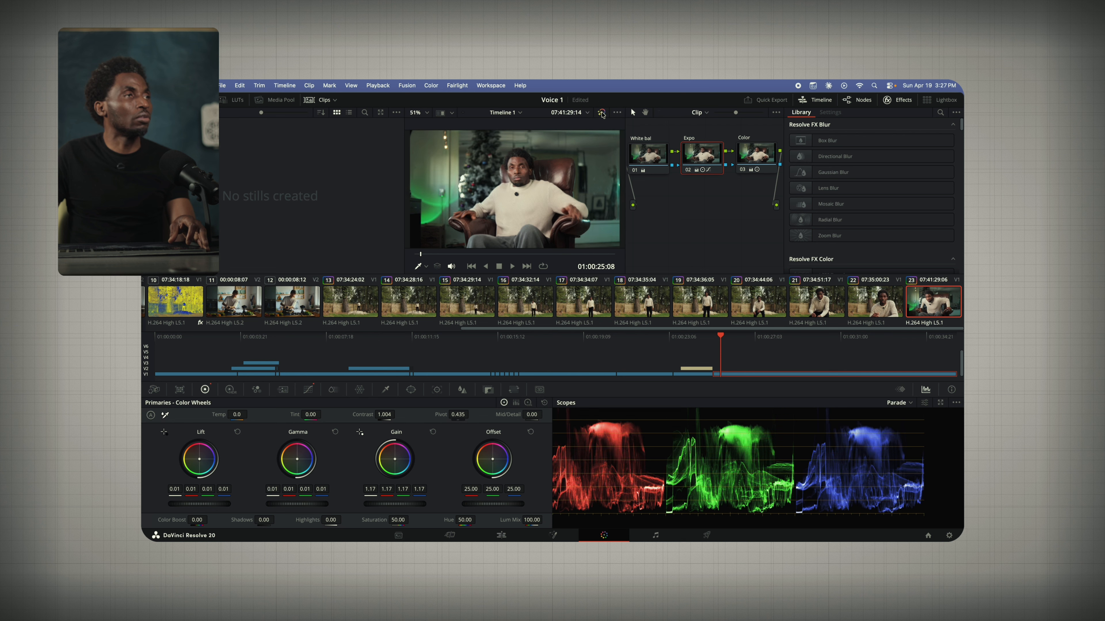
left_click(601, 113)
left_click(602, 112)
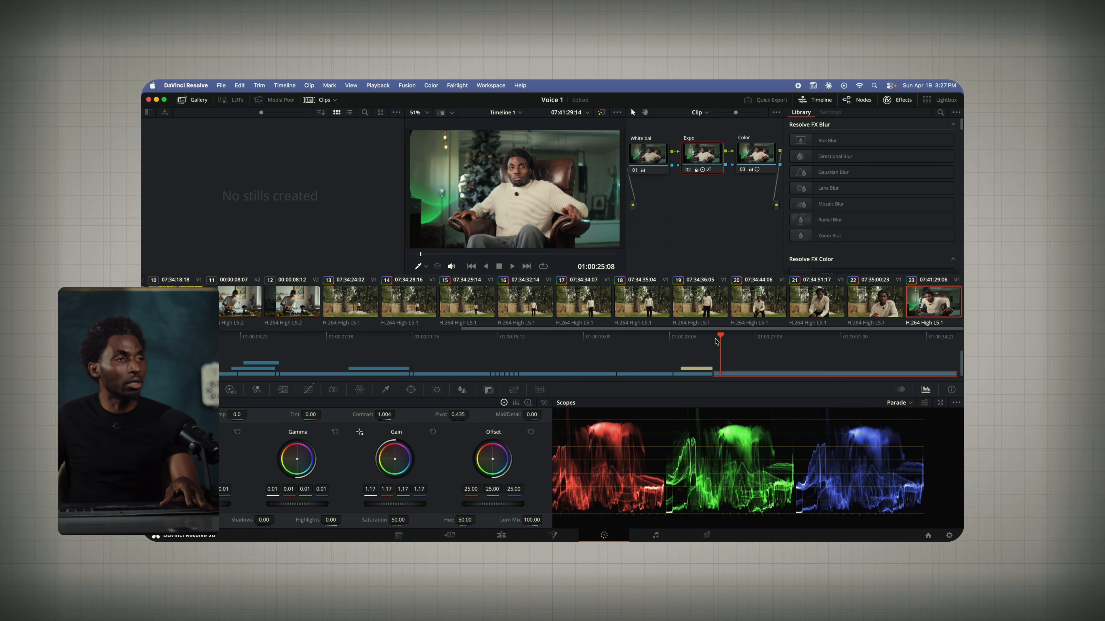
left_click_drag(720, 336, 591, 335)
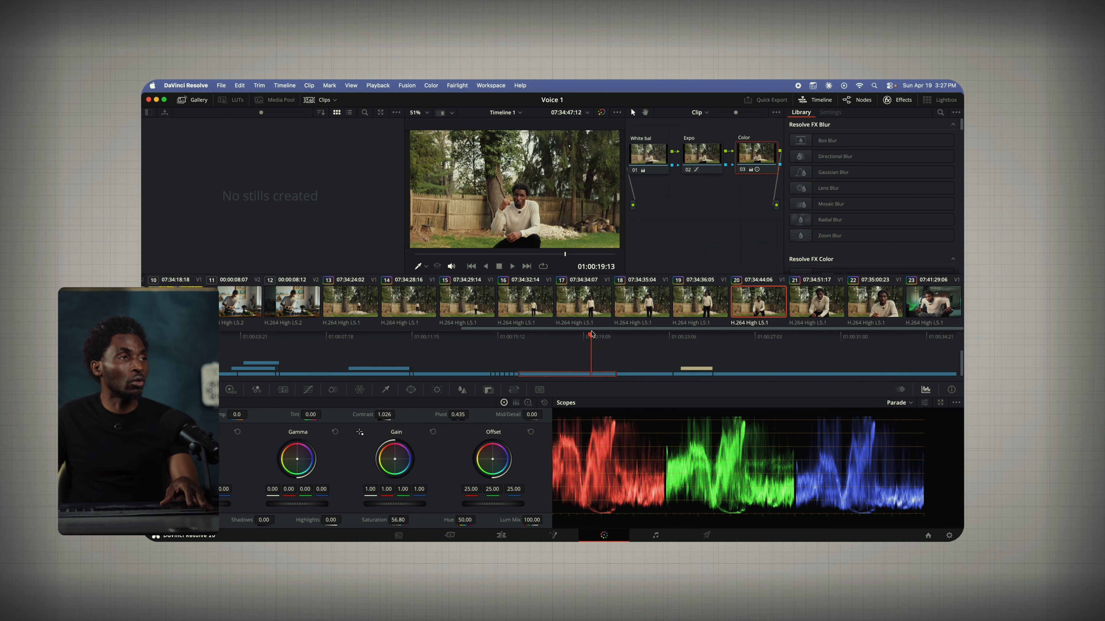
- Play back the timeline's opening, and on clip 02 add a serial node labelled color after the shadow node
left_click_drag(580, 338, 209, 339)
key("space")
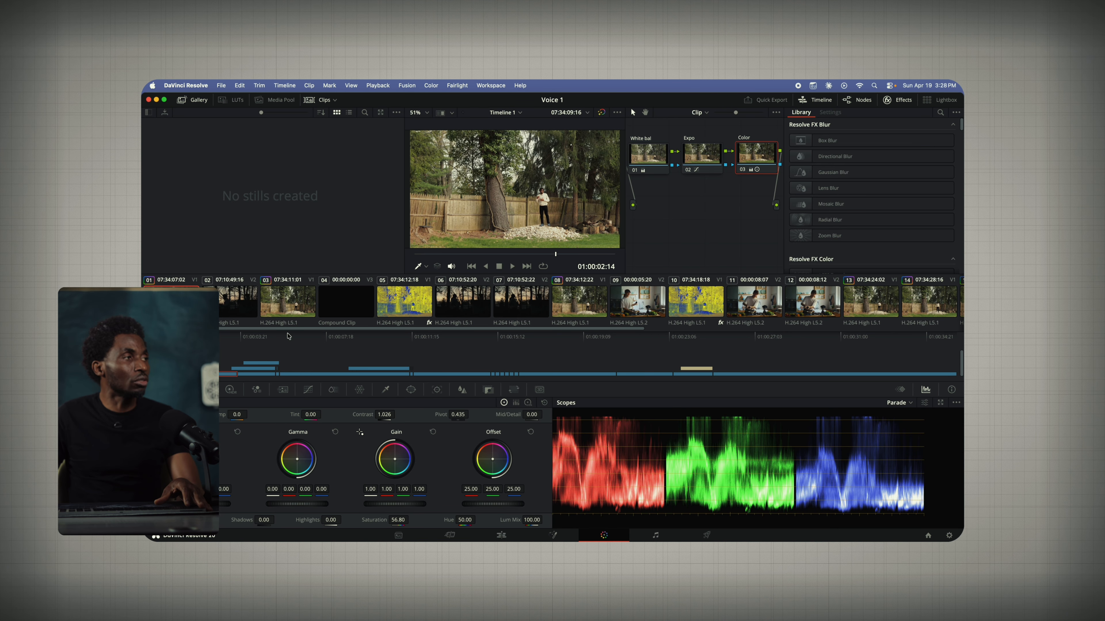
left_click(237, 310)
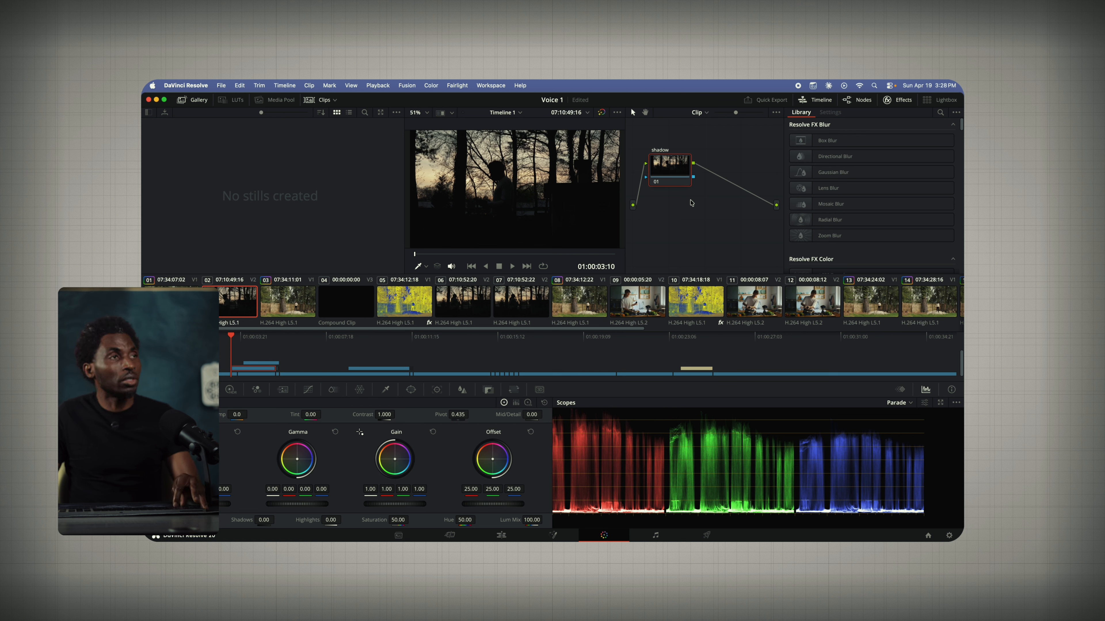
key("alt+s")
right_click(732, 167)
left_click(753, 187)
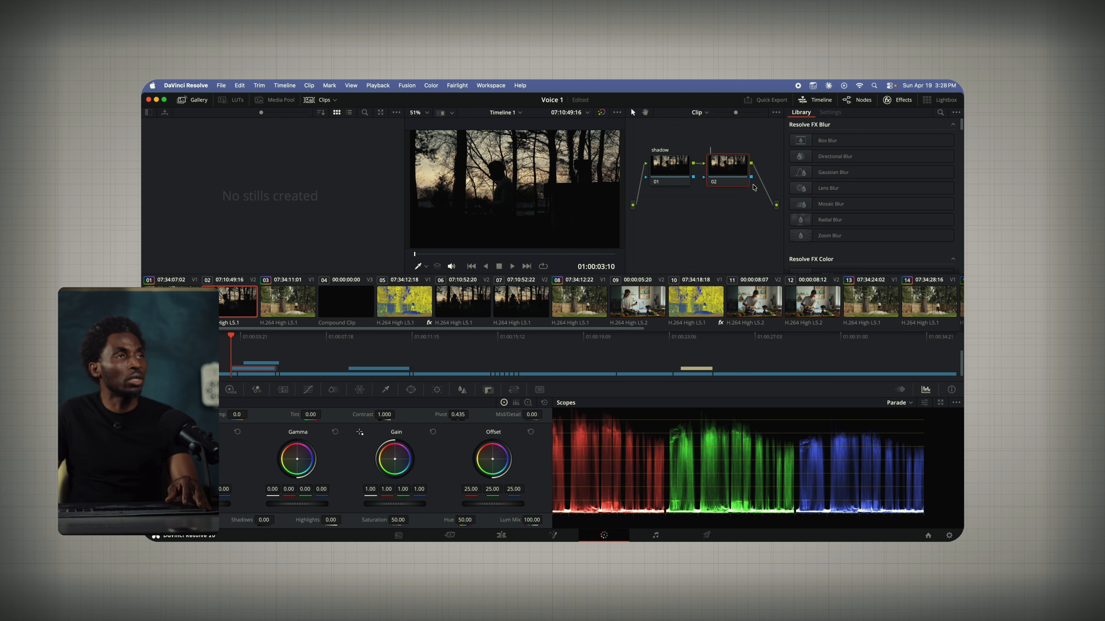
type("d")
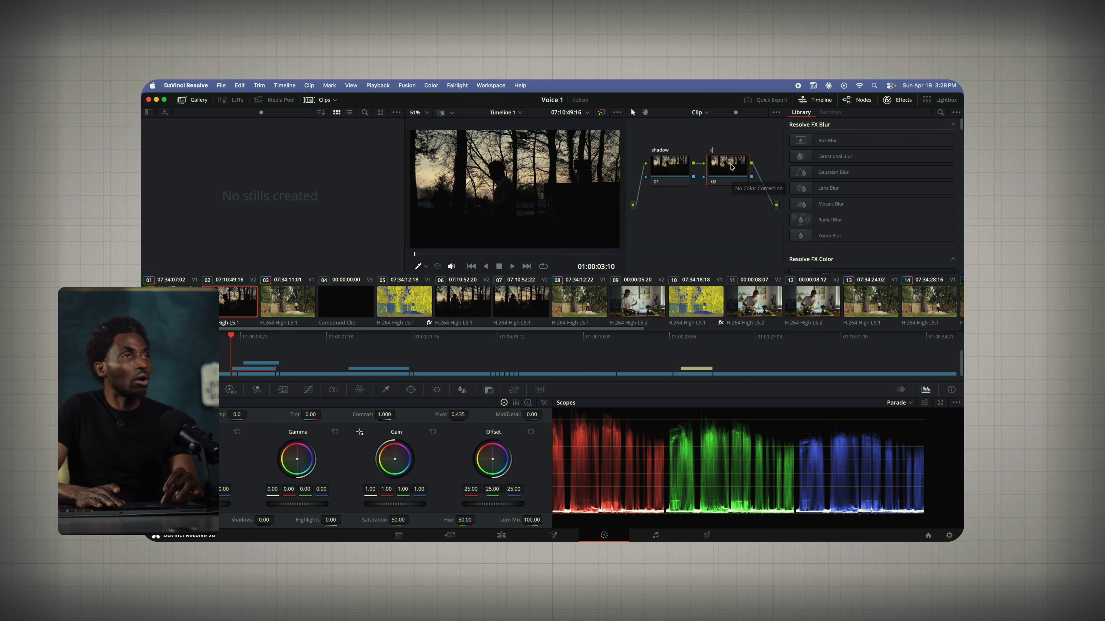
type("o")
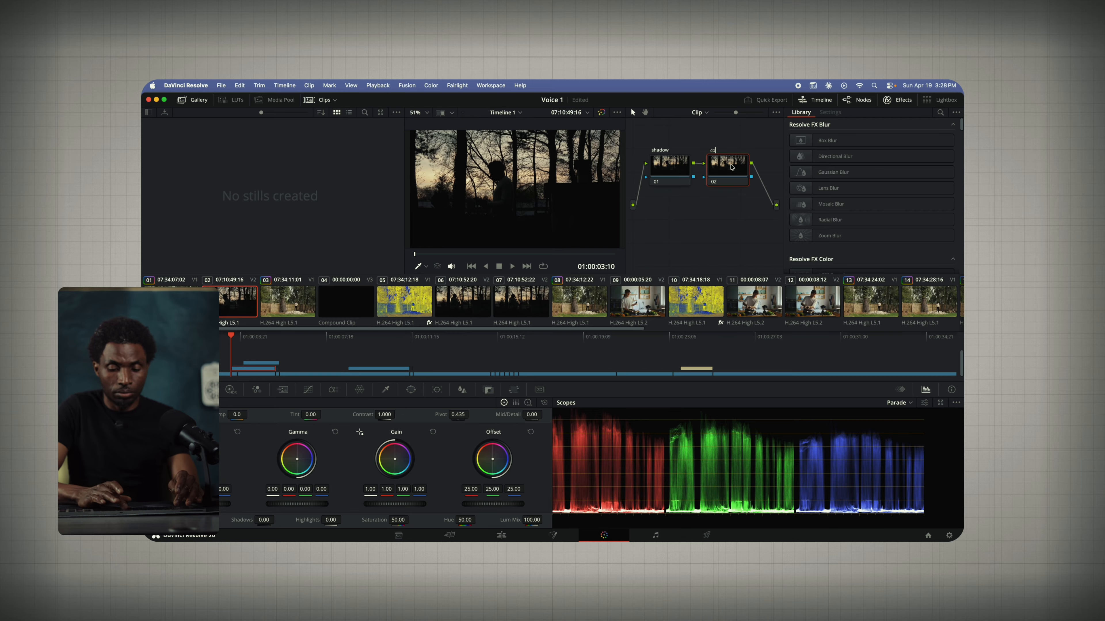
type("lor")
- On clip 02's shadow node, set master Lift to 0.02, Gain to 1.13, Temp to -740, Gamma to 0.01 and Contrast to 1.088
left_click(661, 165)
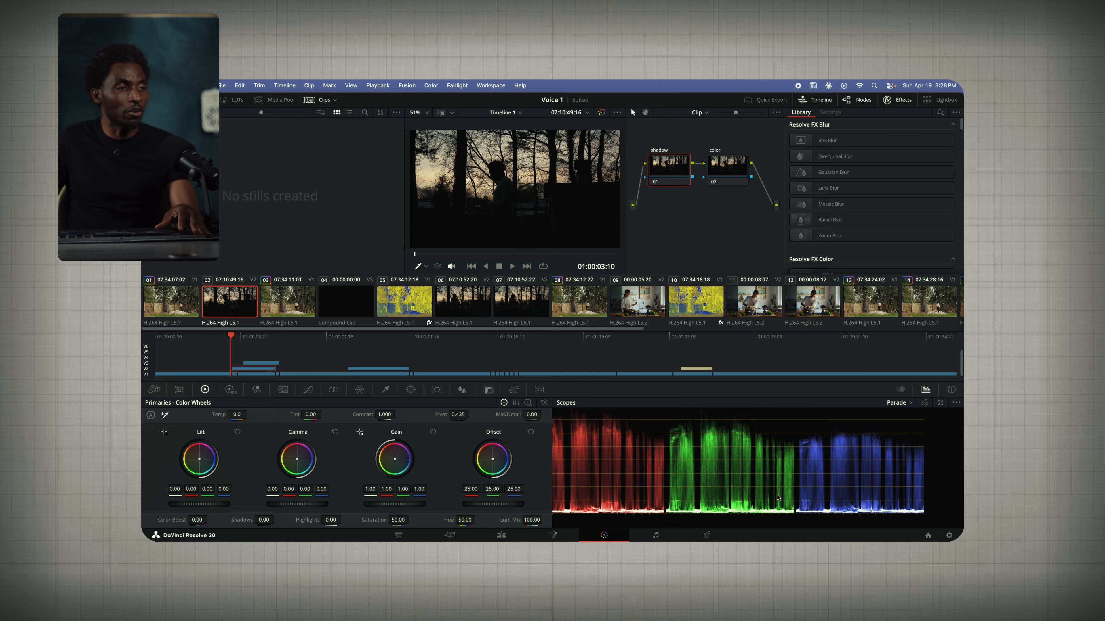
left_click_drag(199, 504, 221, 505)
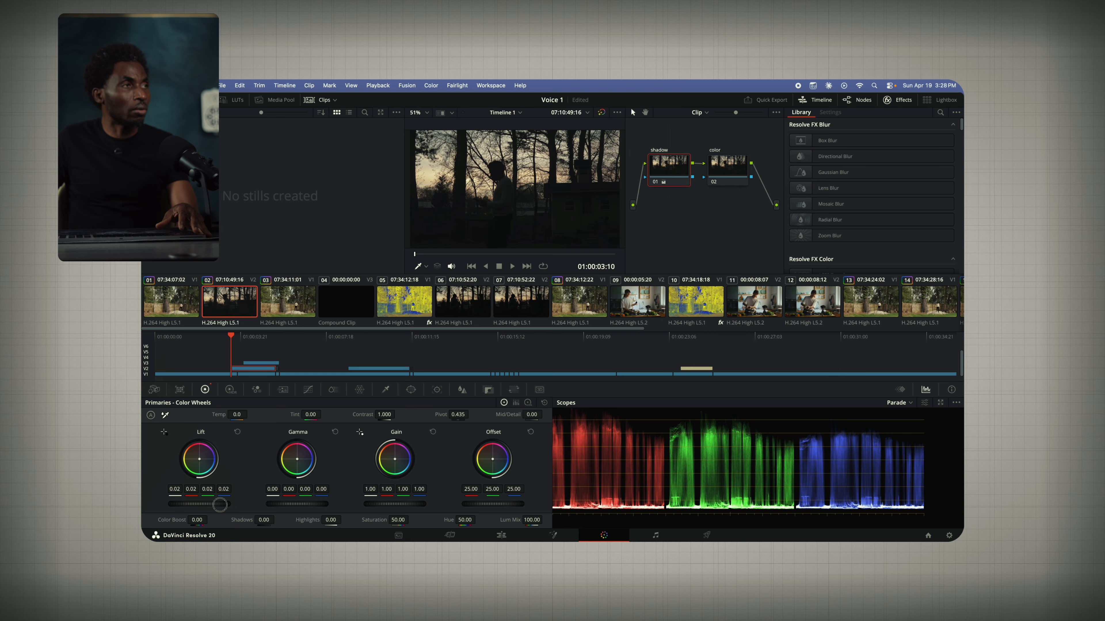
left_click_drag(404, 504, 429, 505)
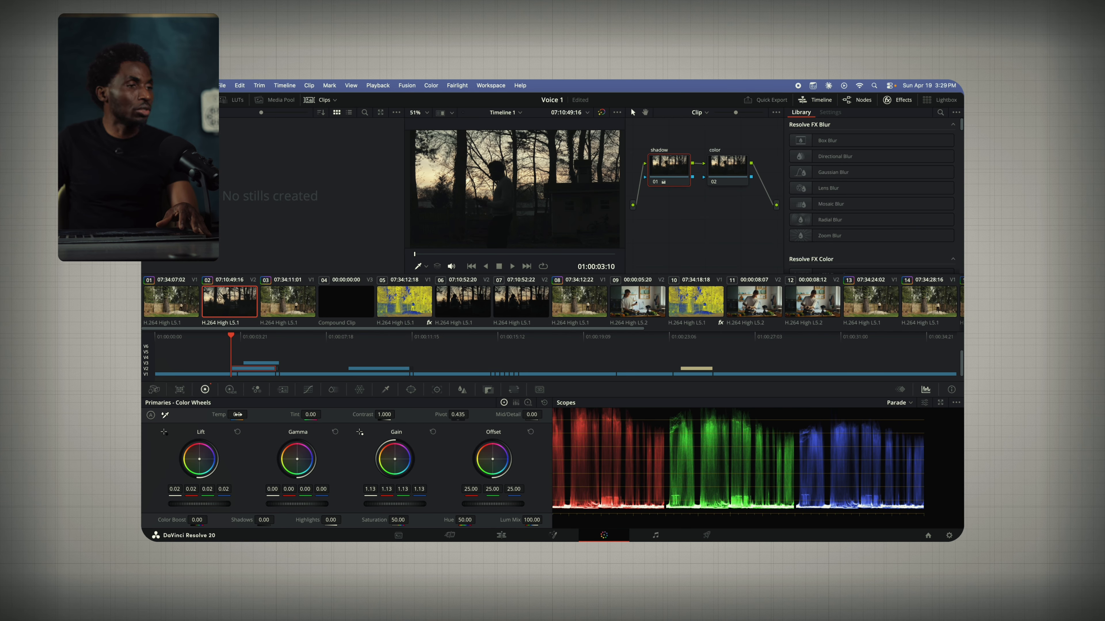
left_click_drag(237, 414, 223, 414)
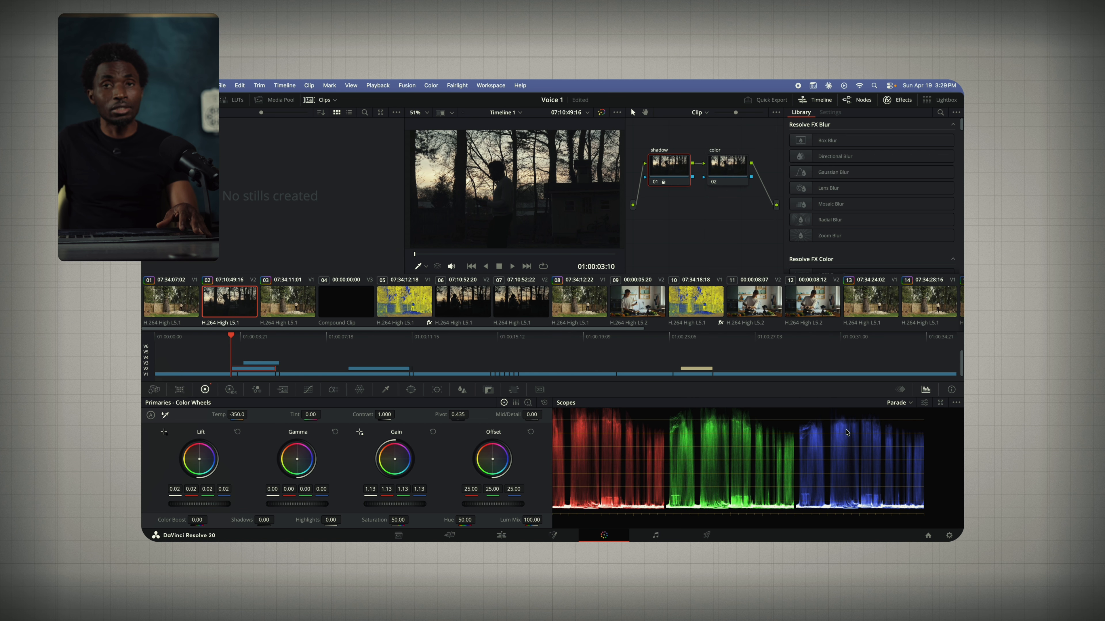
left_click_drag(229, 413, 214, 410)
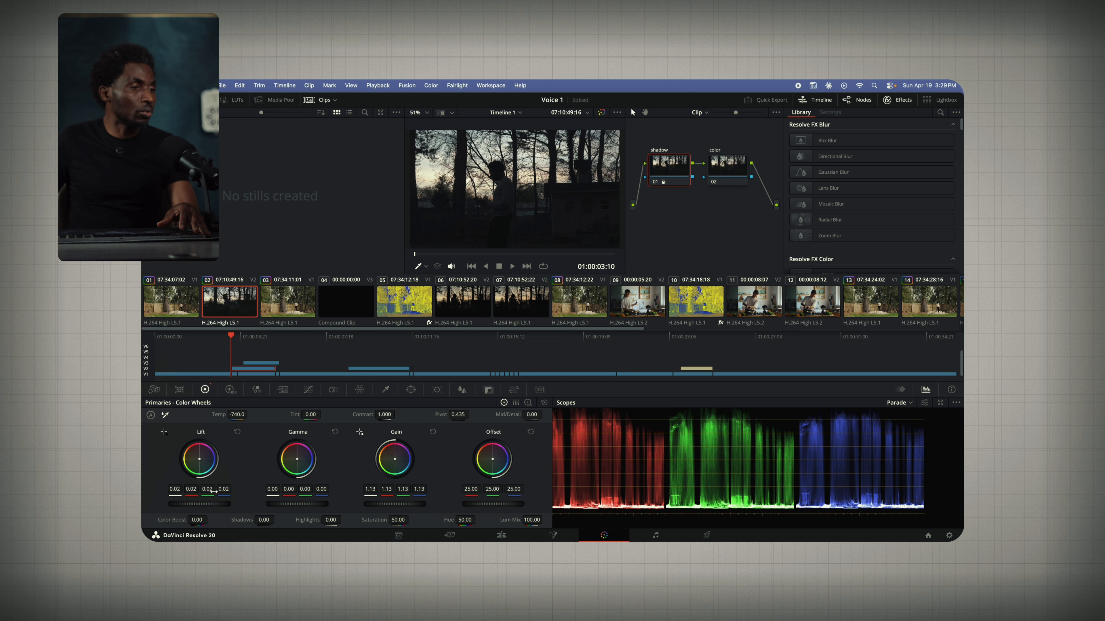
mouse_move(297, 506)
left_mouse_down()
mouse_move(327, 506)
mouse_move(281, 506)
left_mouse_up()
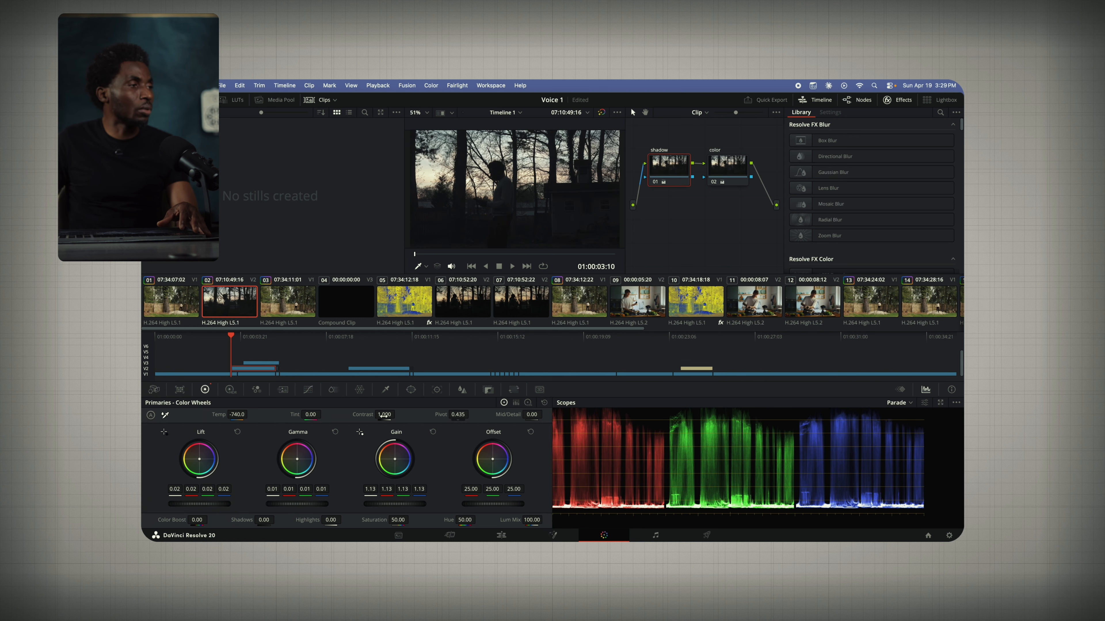
left_click_drag(384, 415, 405, 416)
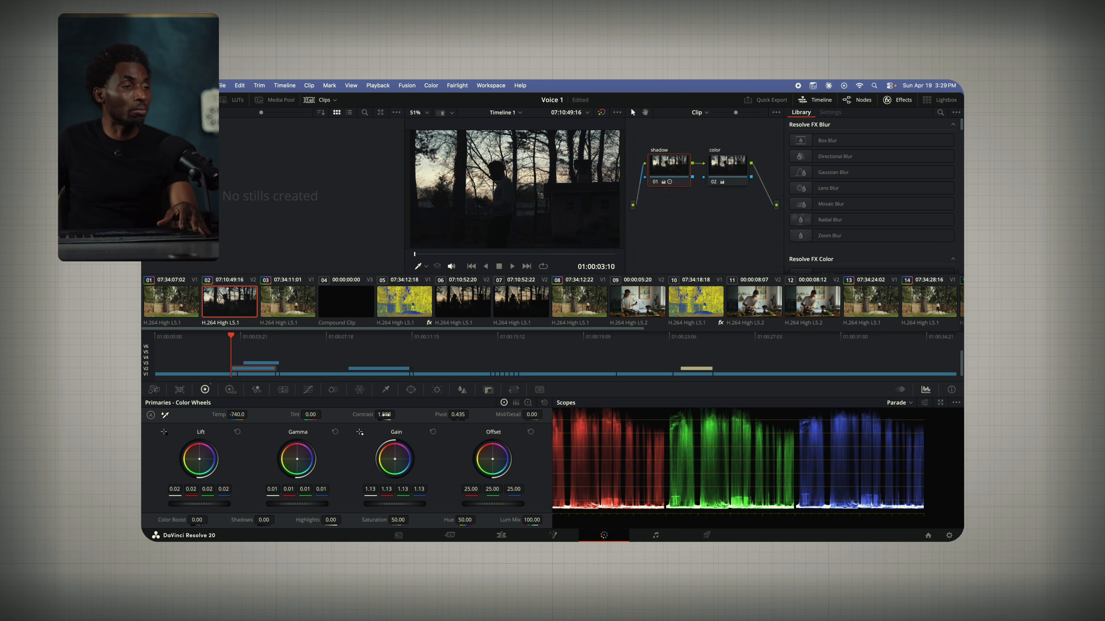
- On clip 02's color node, set Saturation to 91.80 and Color Boost to 17
left_click(738, 155)
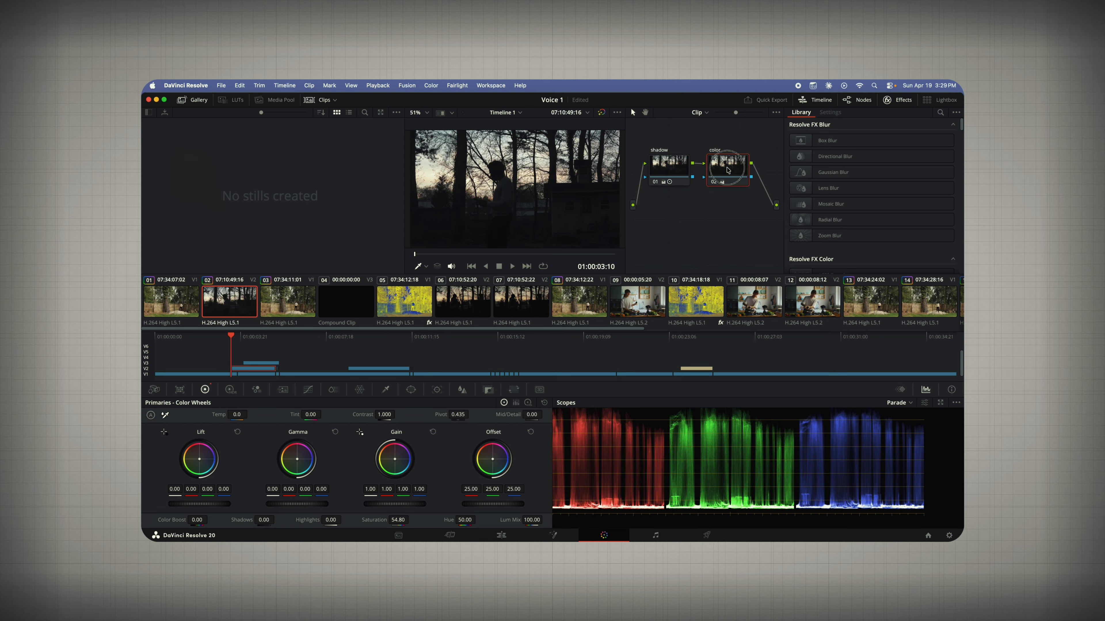
left_click_drag(398, 519, 477, 524)
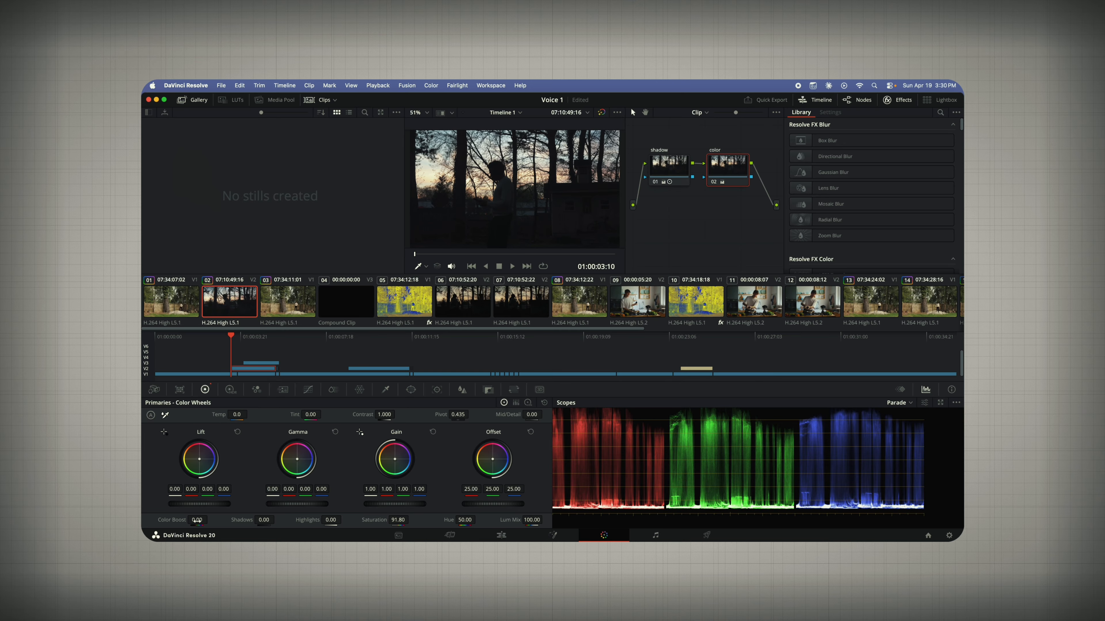
left_click_drag(196, 520, 209, 520)
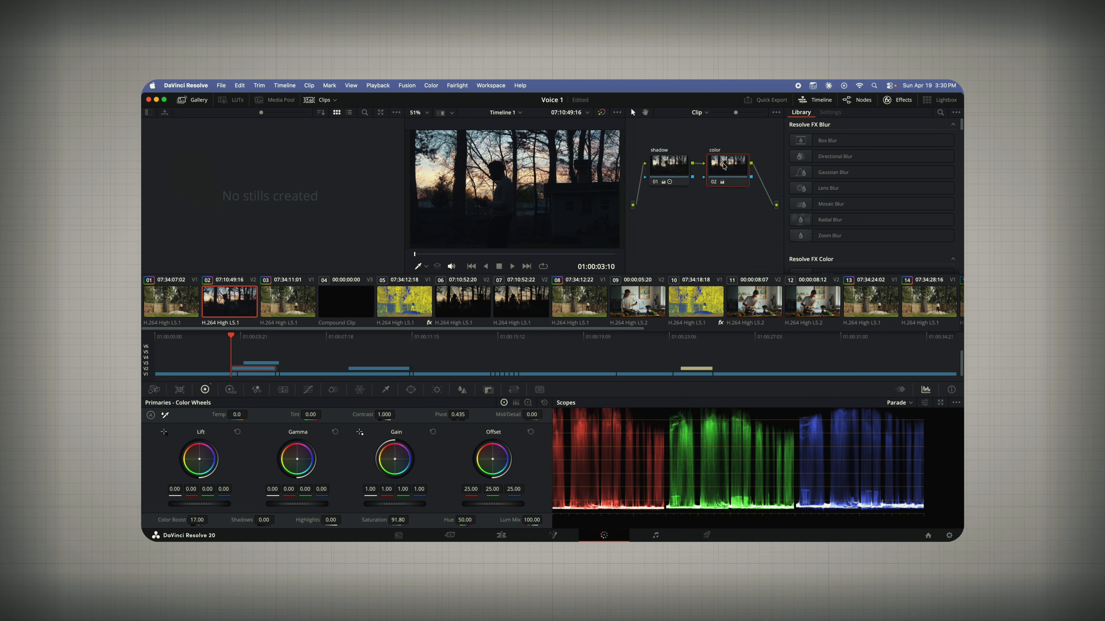
- Compare clip 02's image with the color and shadow nodes individually bypassed and restored
left_click(714, 183)
left_click(714, 183)
left_click(655, 185)
left_click(655, 184)
left_click(654, 185)
left_click(654, 185)
left_click(713, 183)
left_click(713, 183)
- On clip 02, set the color node's Temp to 260 and the shadow node's master Gamma to 0.03
left_click_drag(241, 415, 253, 412)
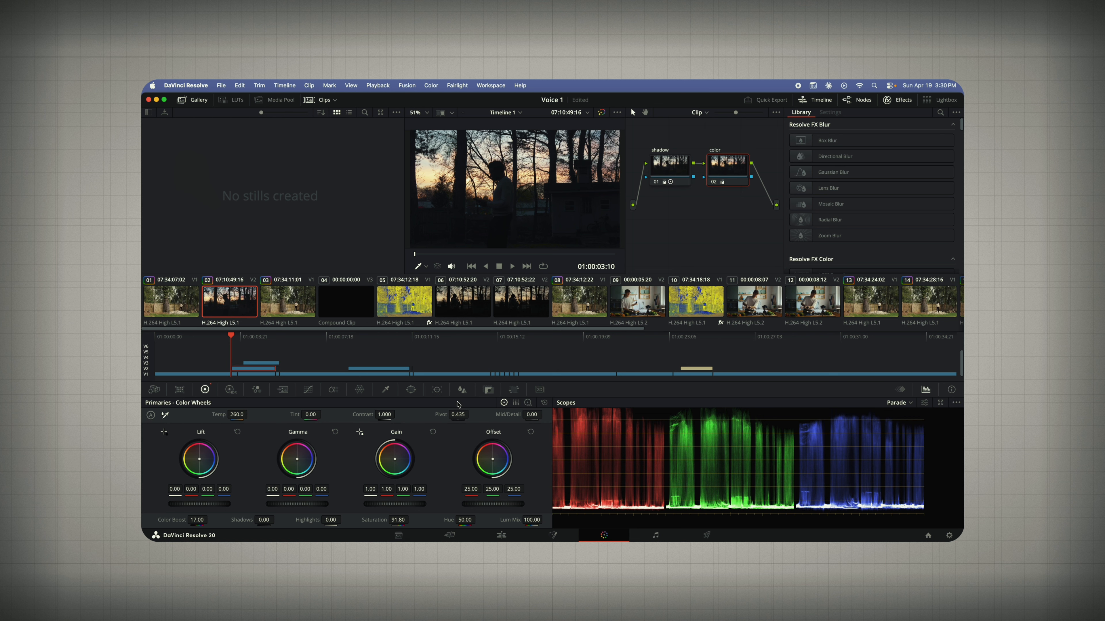
left_click(664, 170)
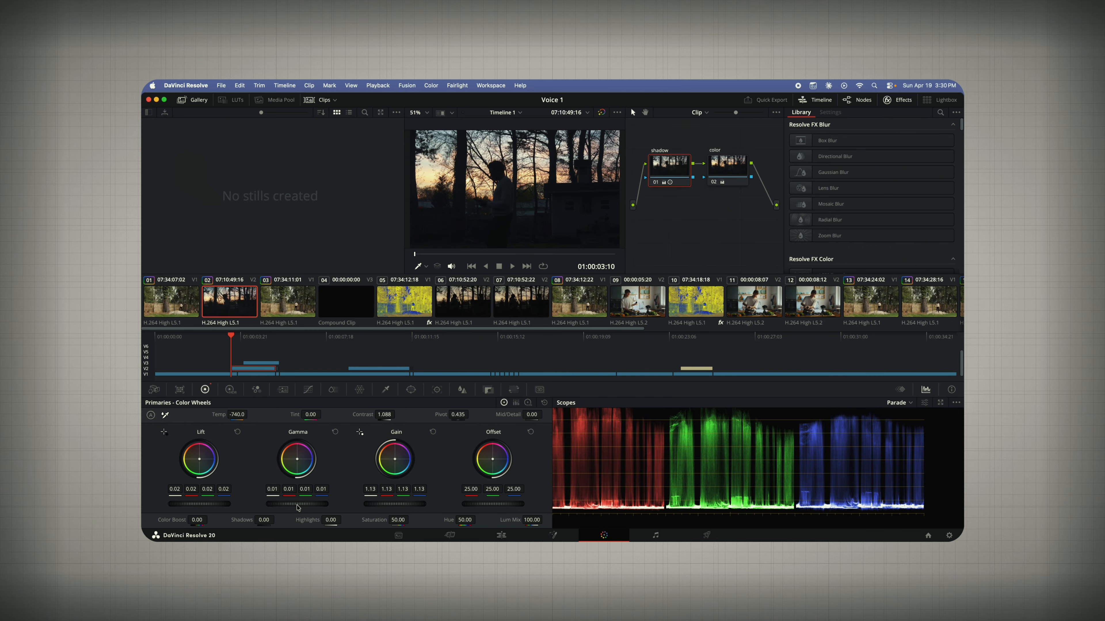
left_click_drag(298, 507, 442, 508)
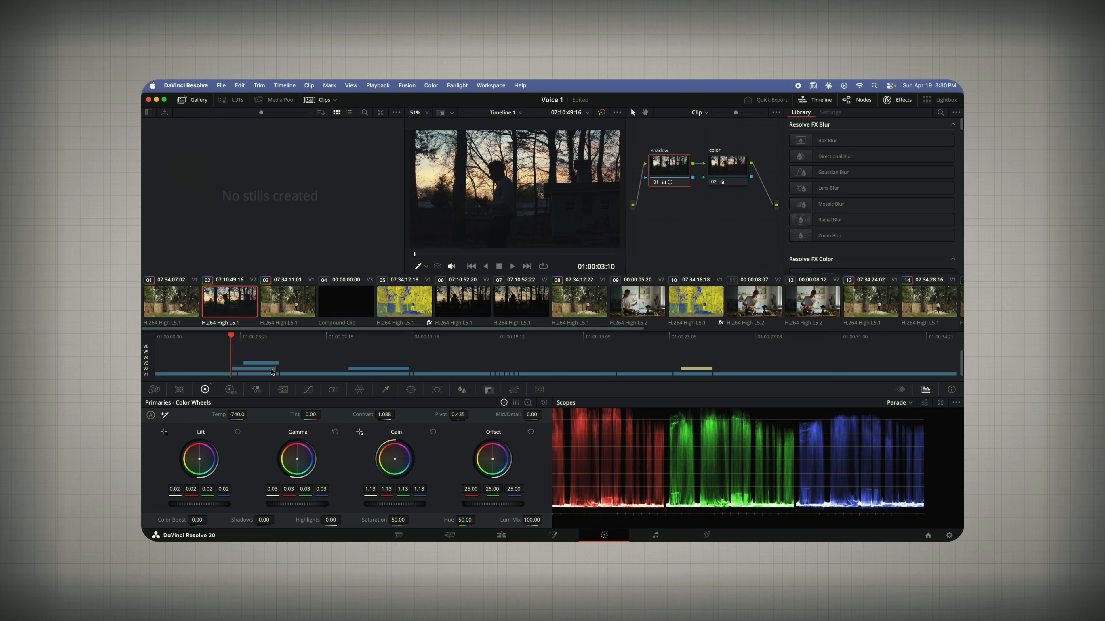
- Return to the Edit page and play the graded timeline from its start
left_click(501, 535)
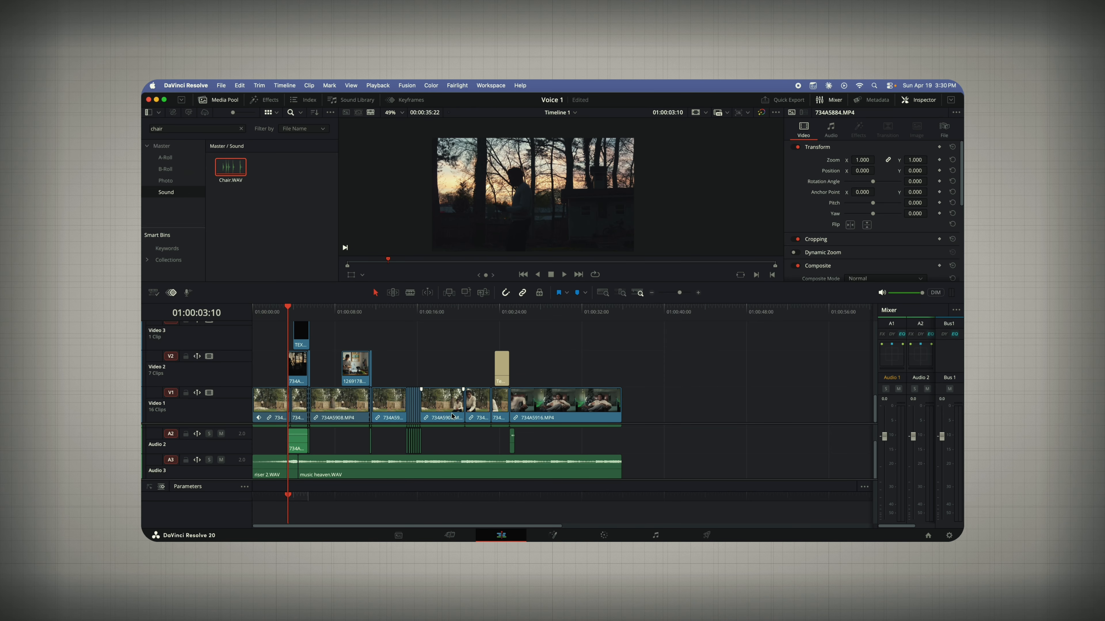
left_click_drag(288, 314, 435, 336)
key("Home")
key("space")
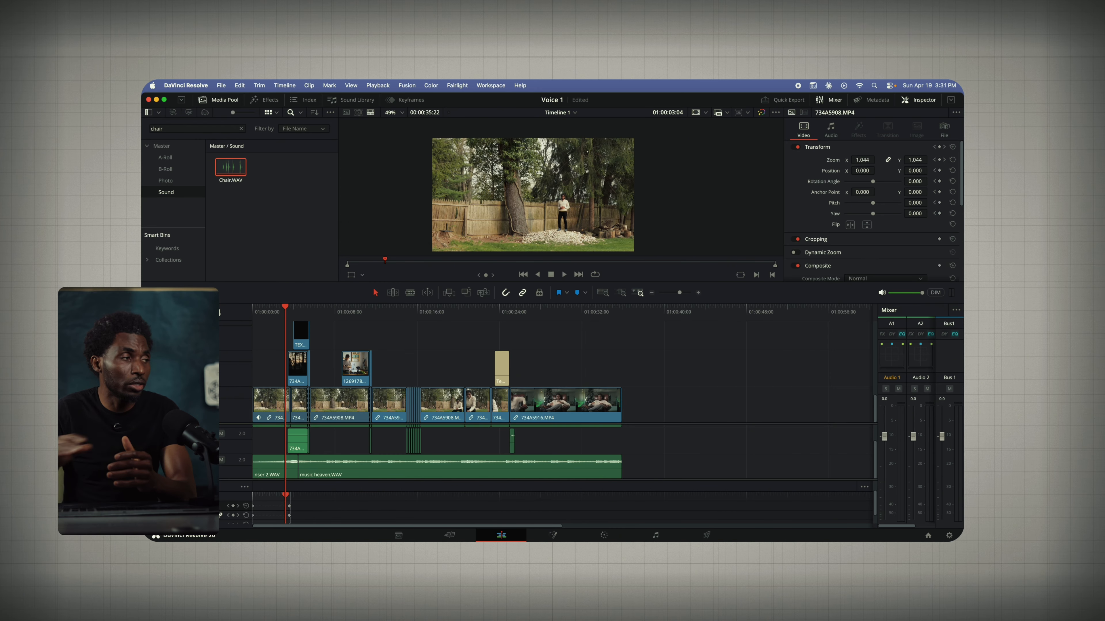
key("super+equal")
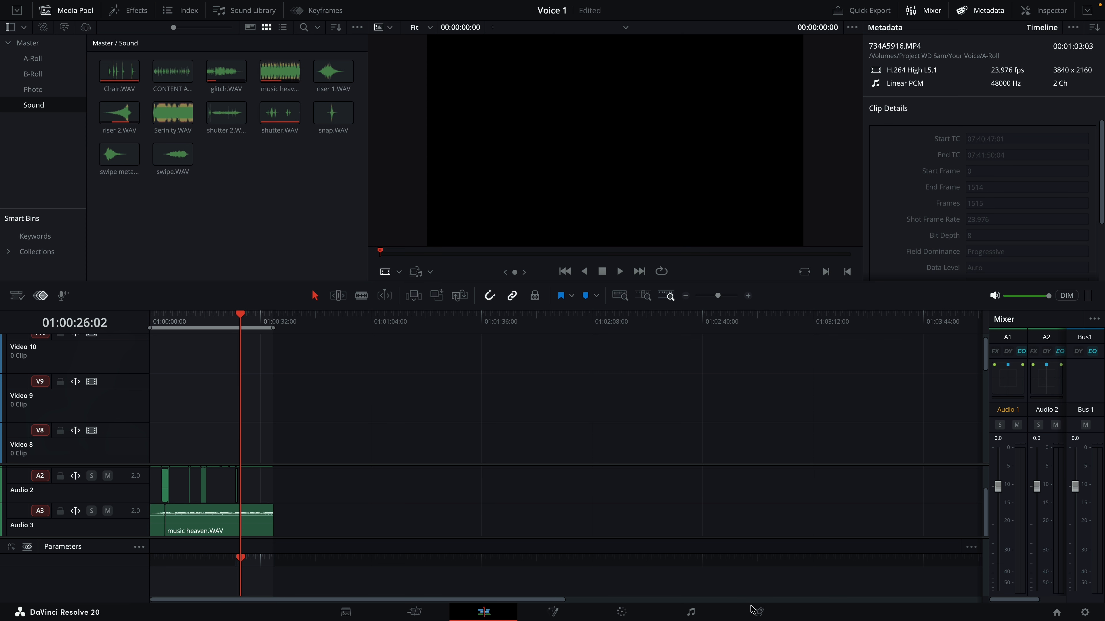
- On the Deliver page, name the render Voice and set its destination within the Beginner content 2 folder
left_click(758, 612)
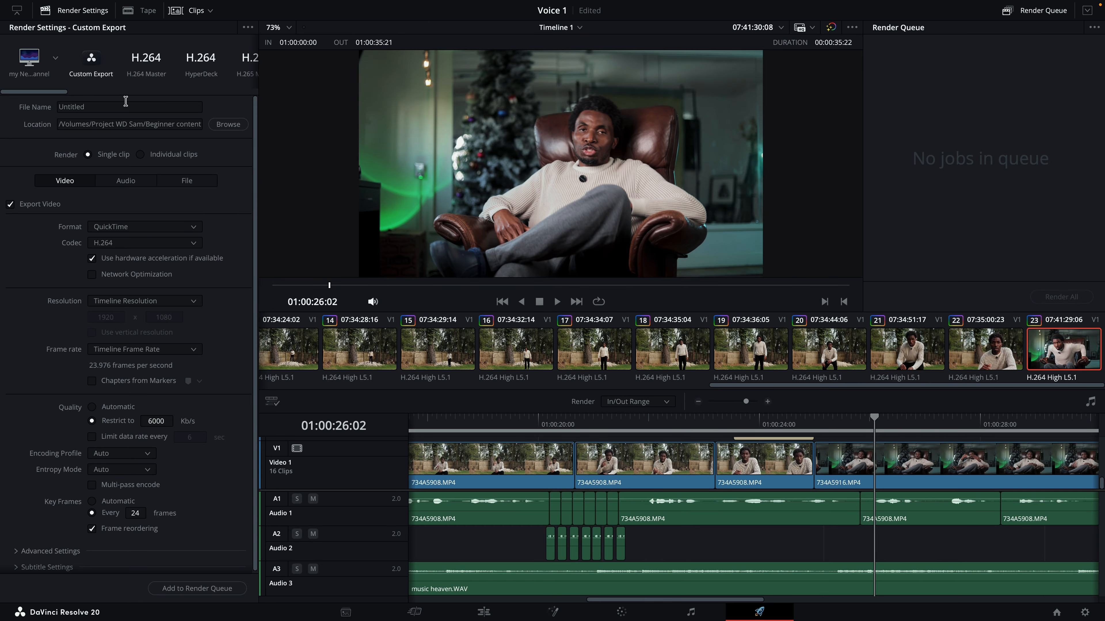
double_click(116, 109)
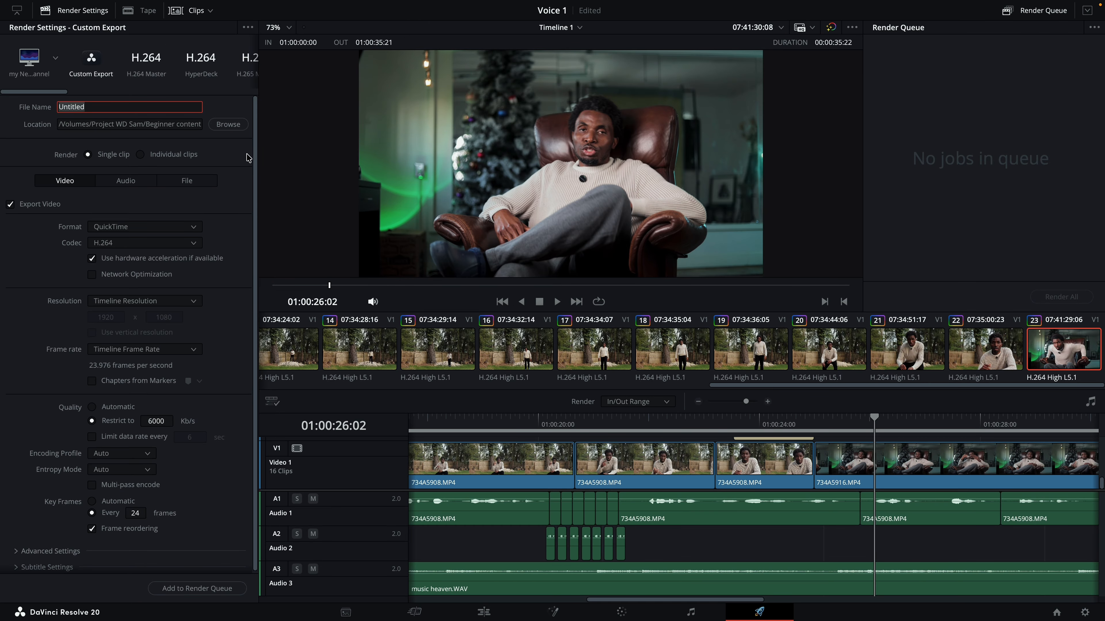
type("Voice")
left_click(228, 125)
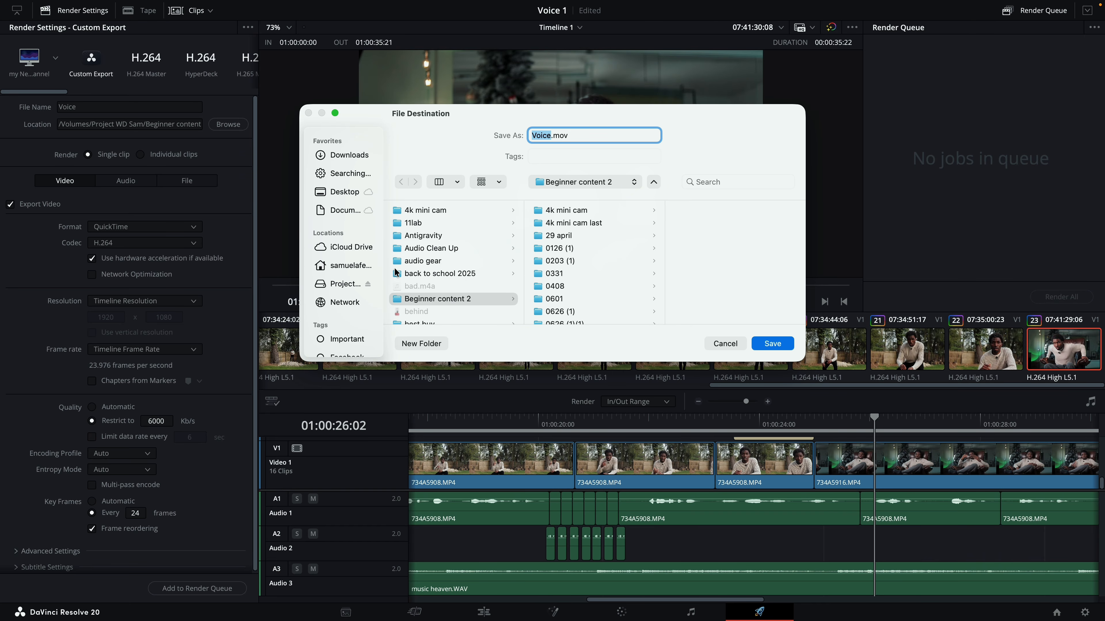
left_click(402, 300)
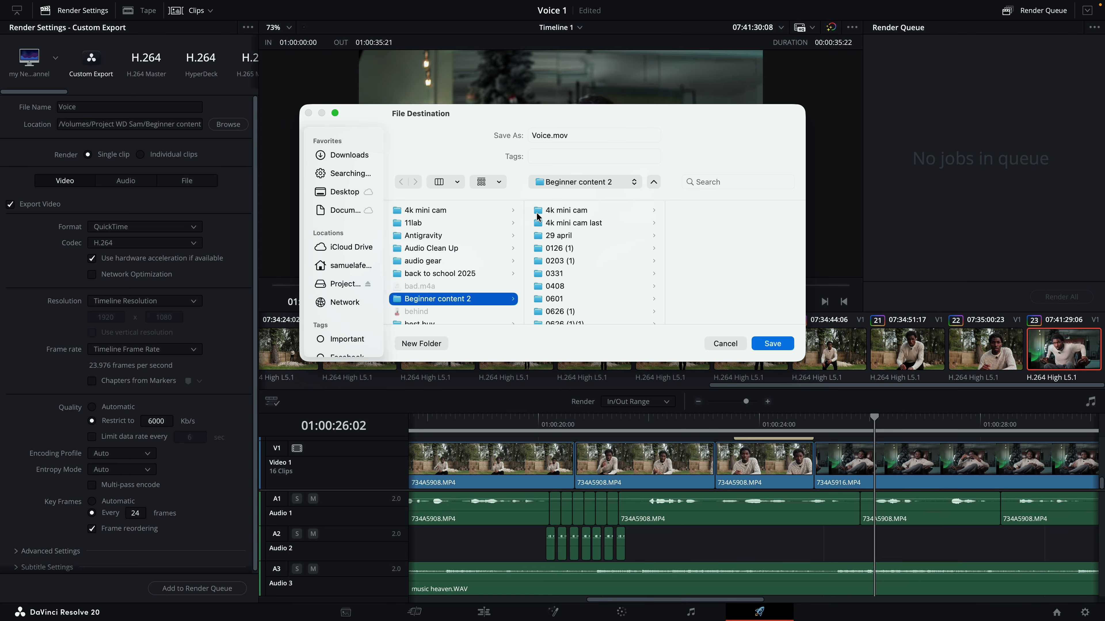
left_click(538, 210)
left_click(772, 346)
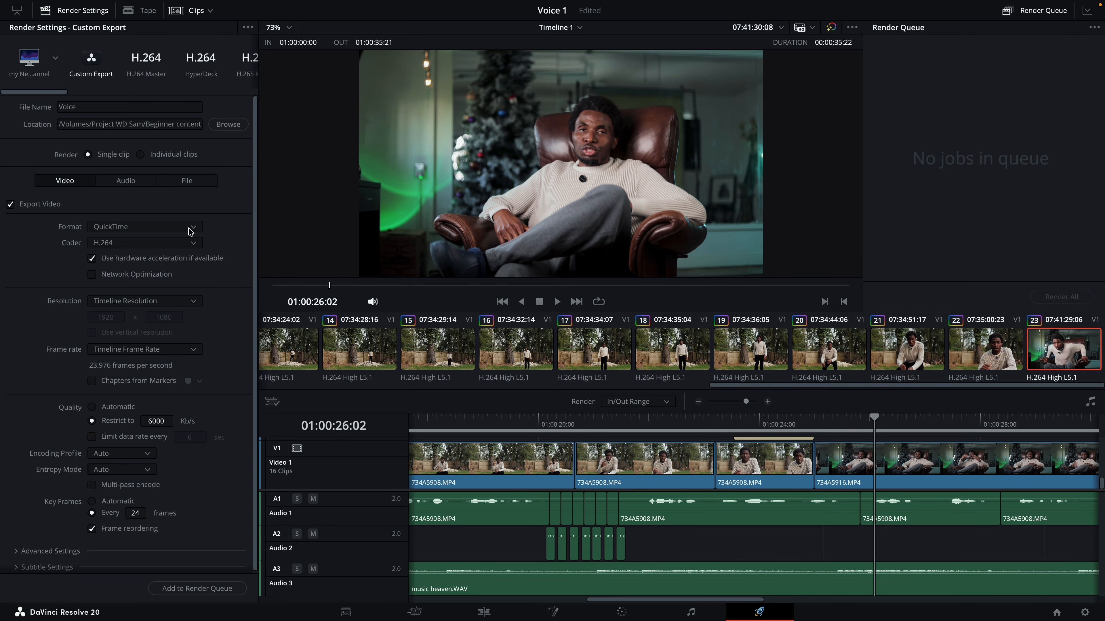
- Set the video export format to MP4 with the H.264 codec
left_click(190, 231)
left_click(166, 301)
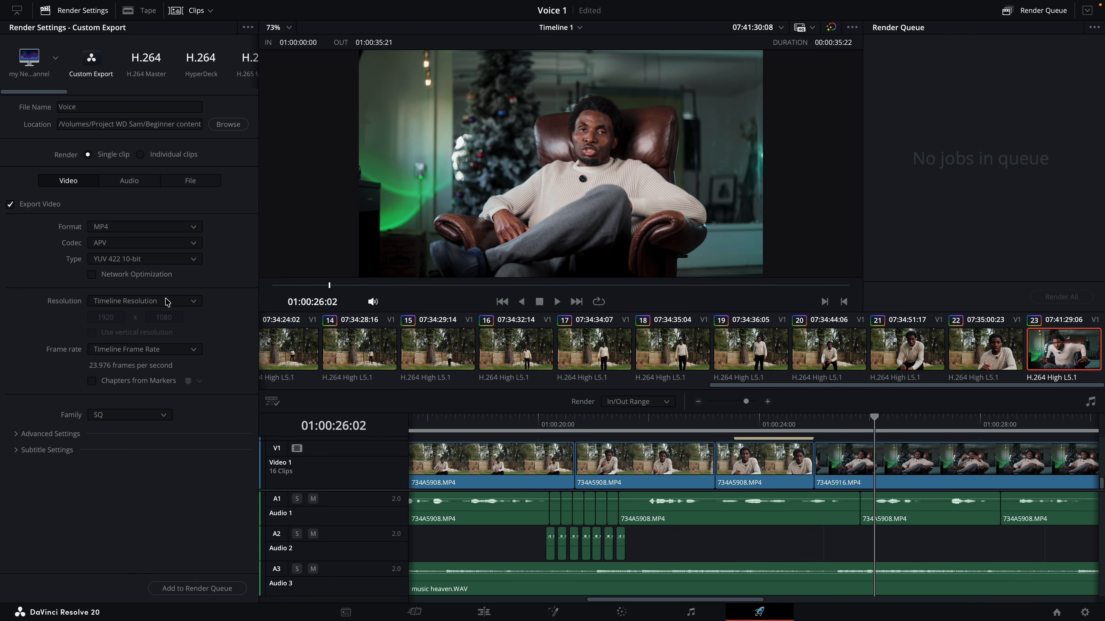
left_click(194, 243)
left_click(168, 275)
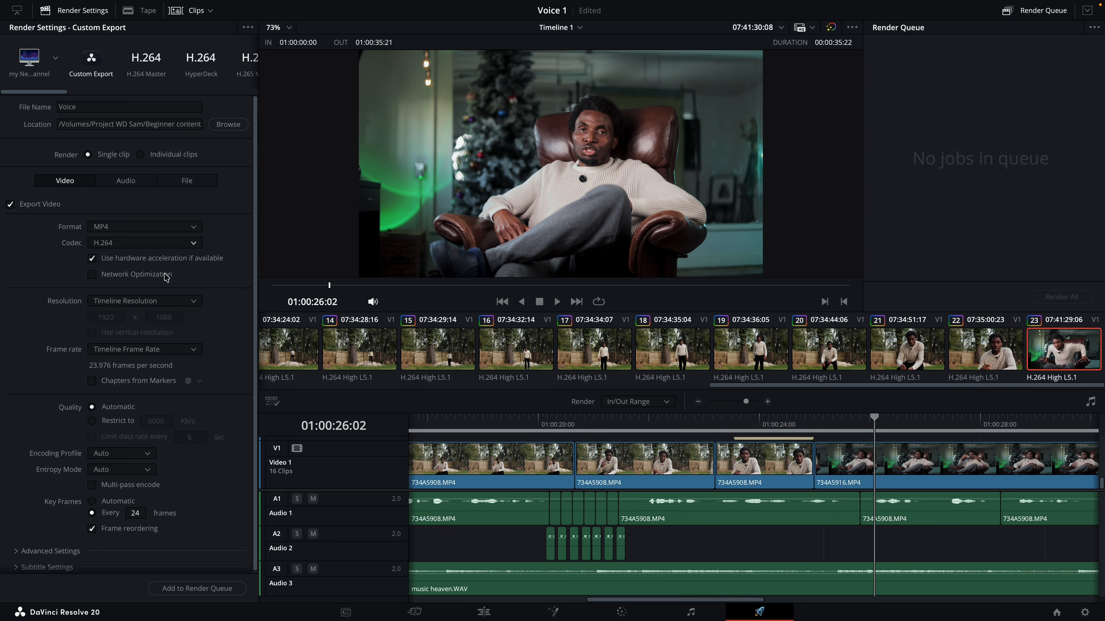
- Set the export resolution to 3840 x 2160 Ultra HD and the frame rate to 23.976
left_click(187, 306)
scroll(150, 402, "down", 3)
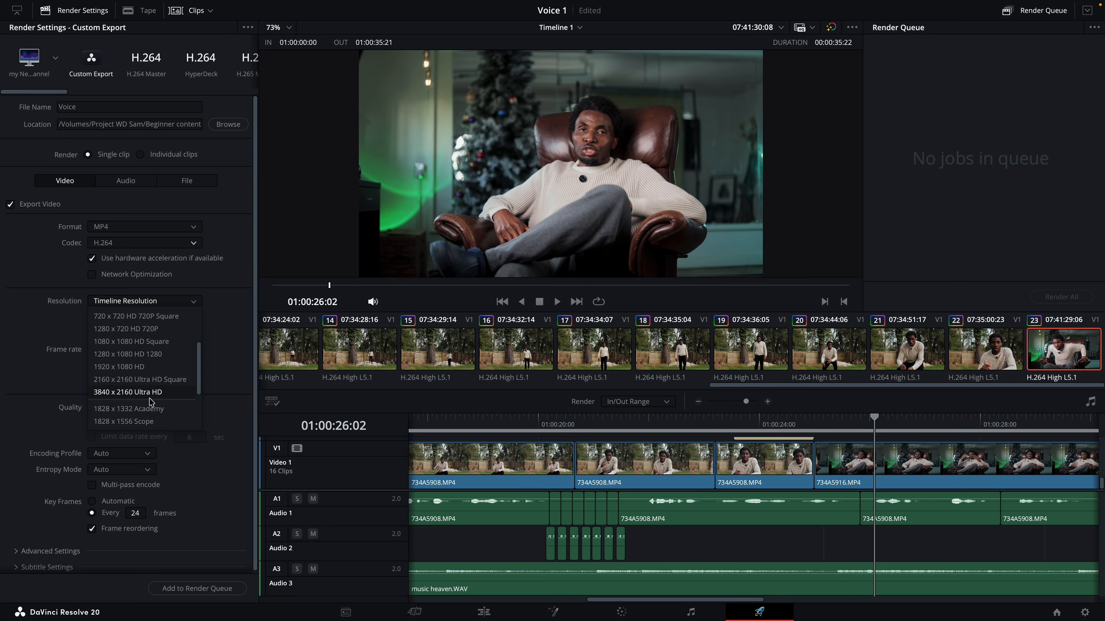
left_click(147, 393)
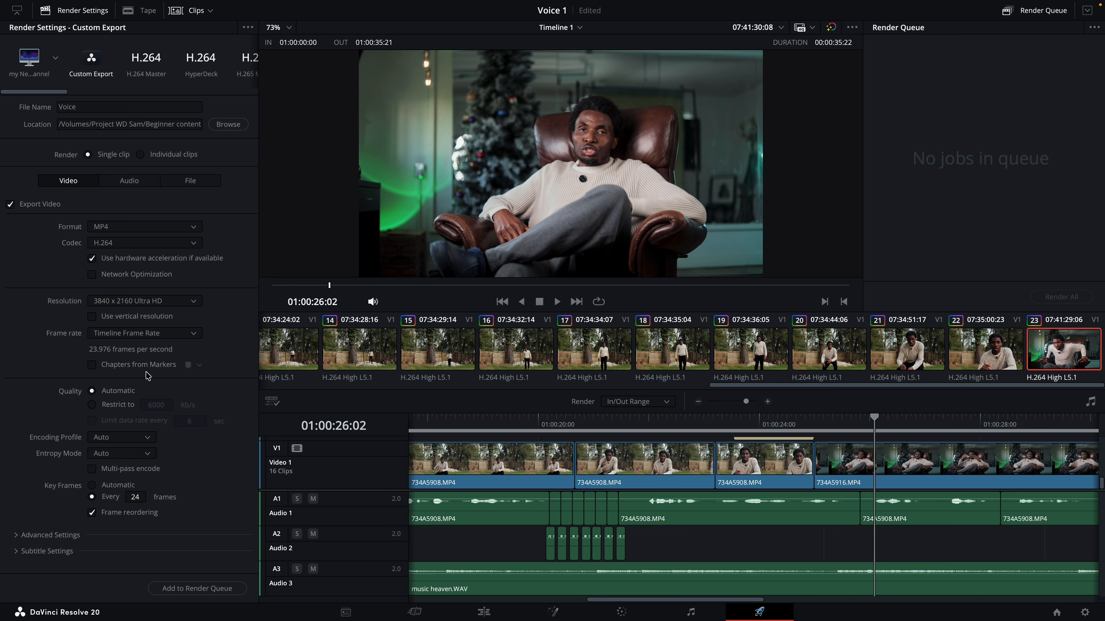
left_click(174, 336)
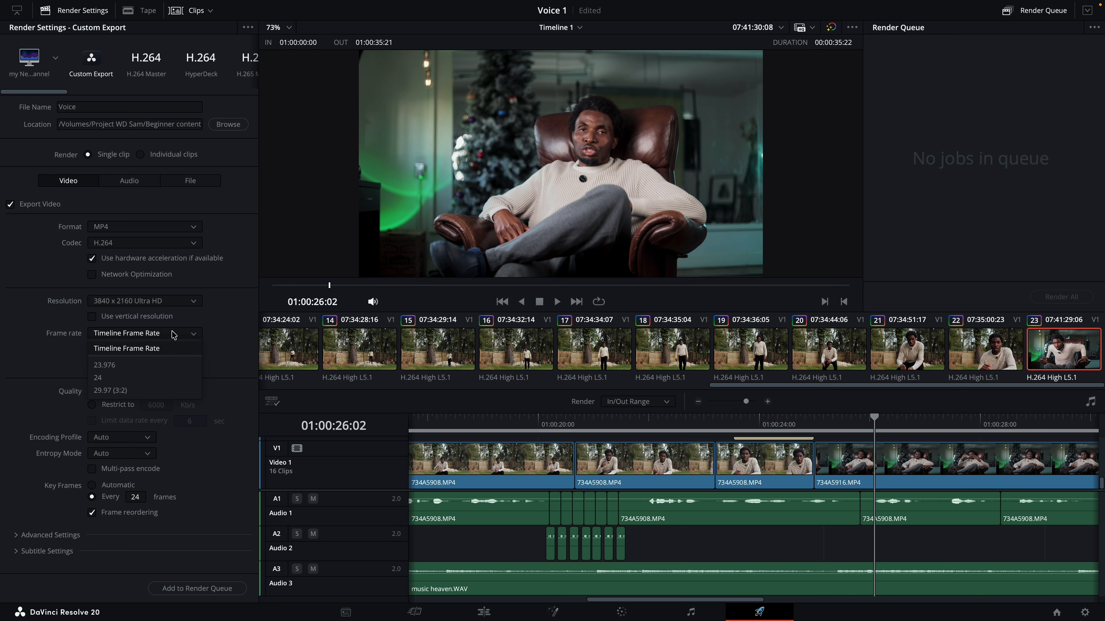
left_click(132, 366)
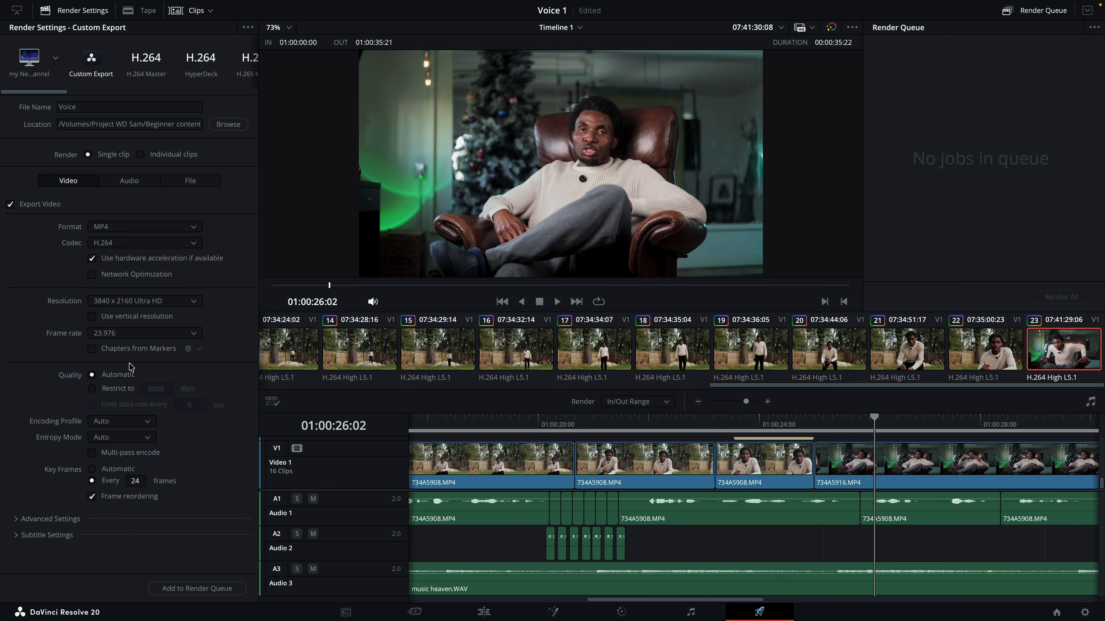
- Examine the available bit rate strategies in the audio export settings
left_click(127, 183)
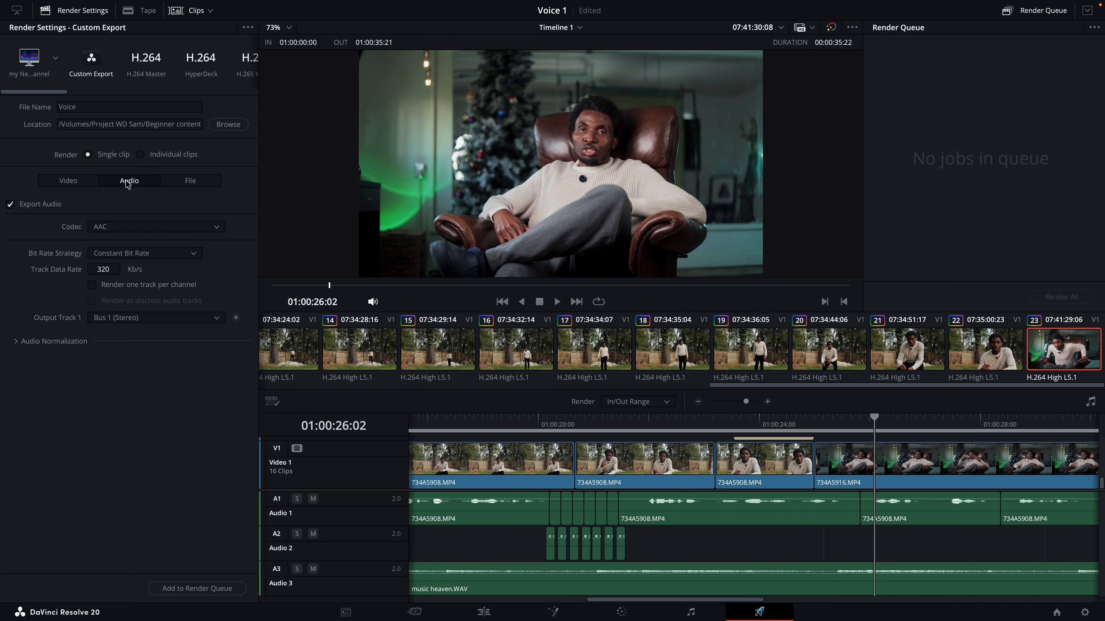
left_click(149, 257)
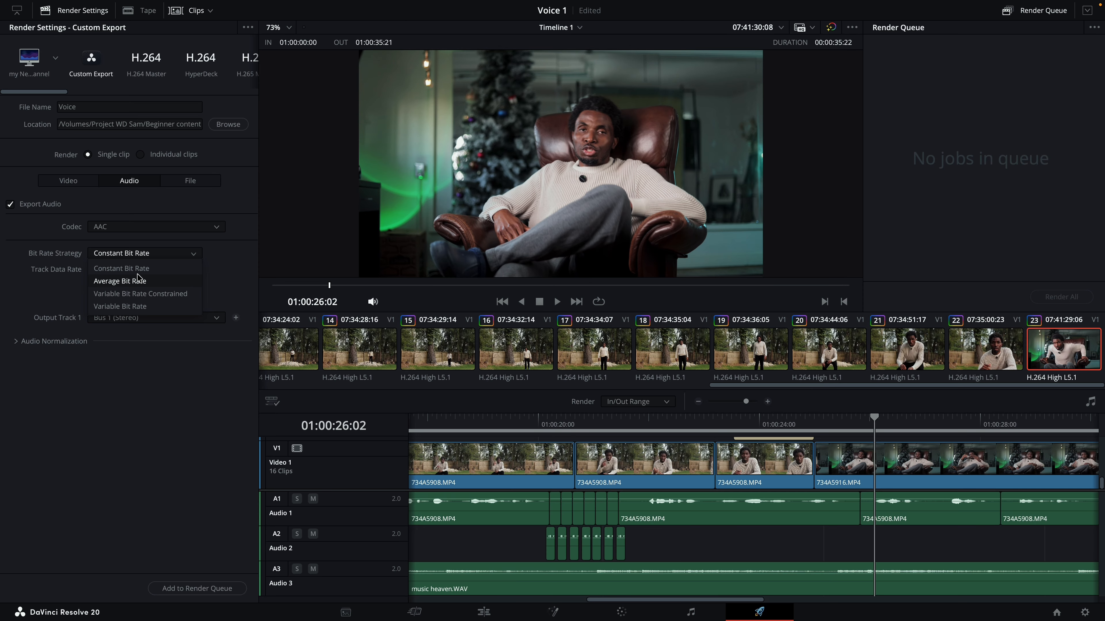
left_click(219, 288)
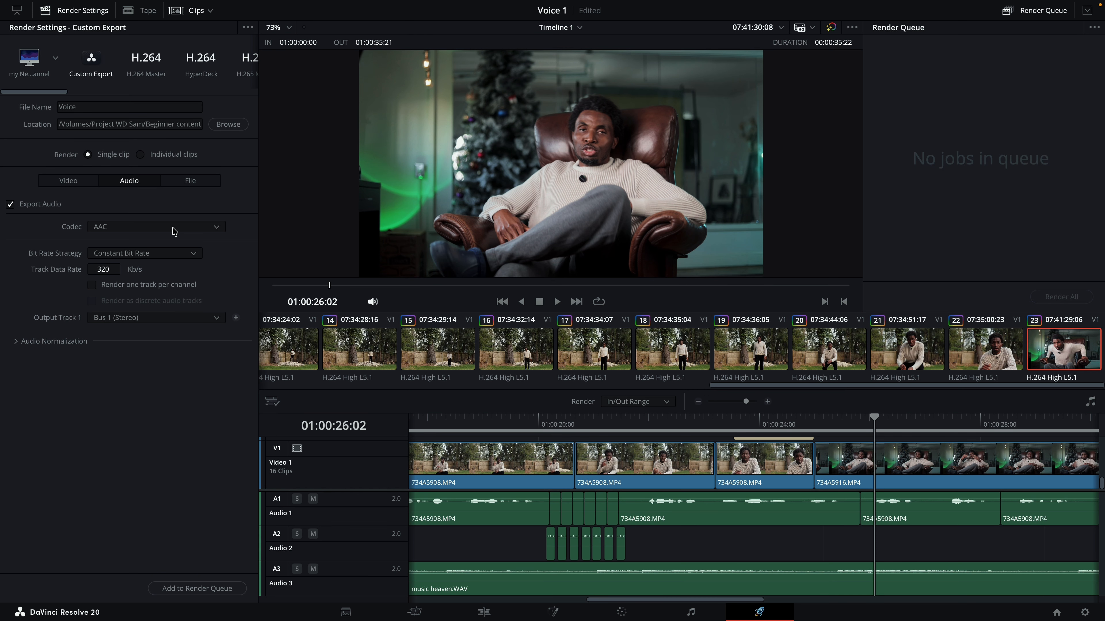
left_click(181, 257)
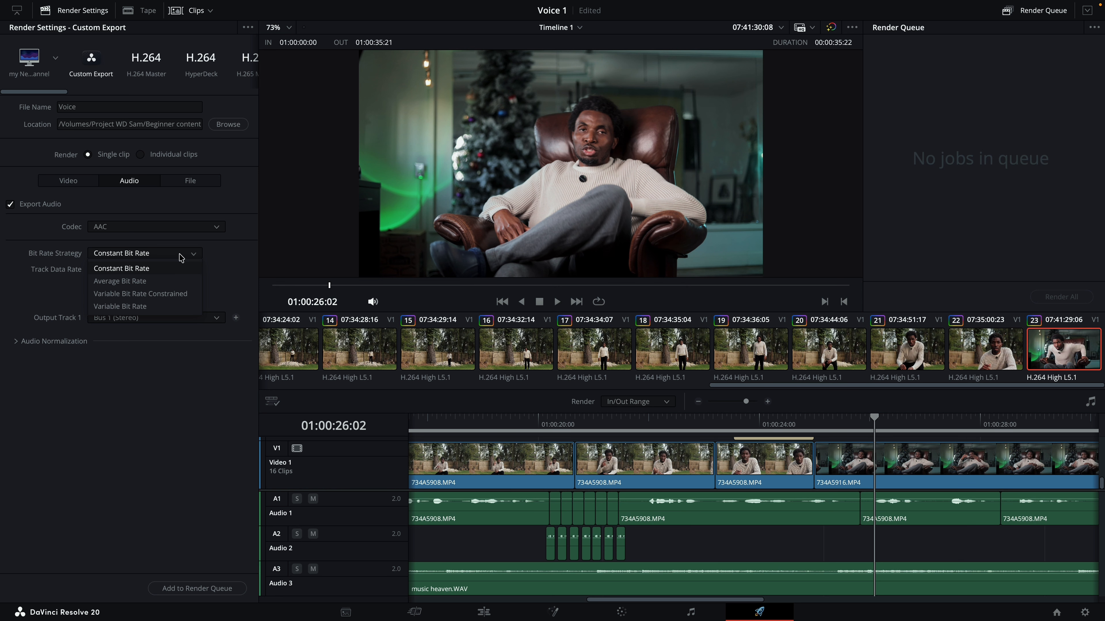